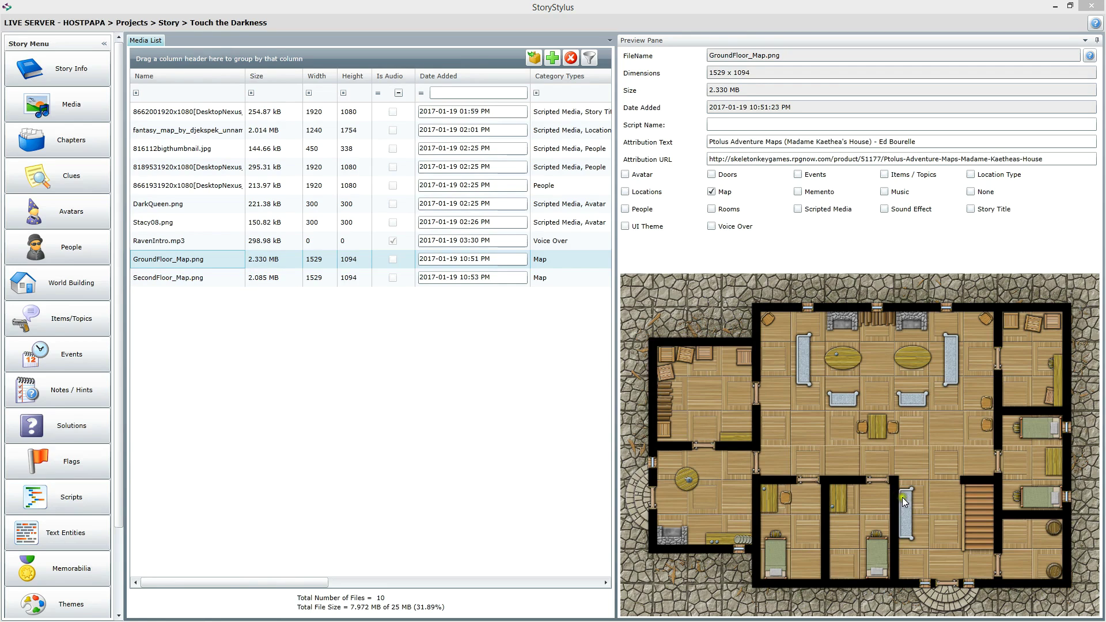
Compare the previews of GroundFloor_Map.png and SecondFloor_Map.png, and check the credits in the Ptolus_Cover.png image
left_click(166, 279)
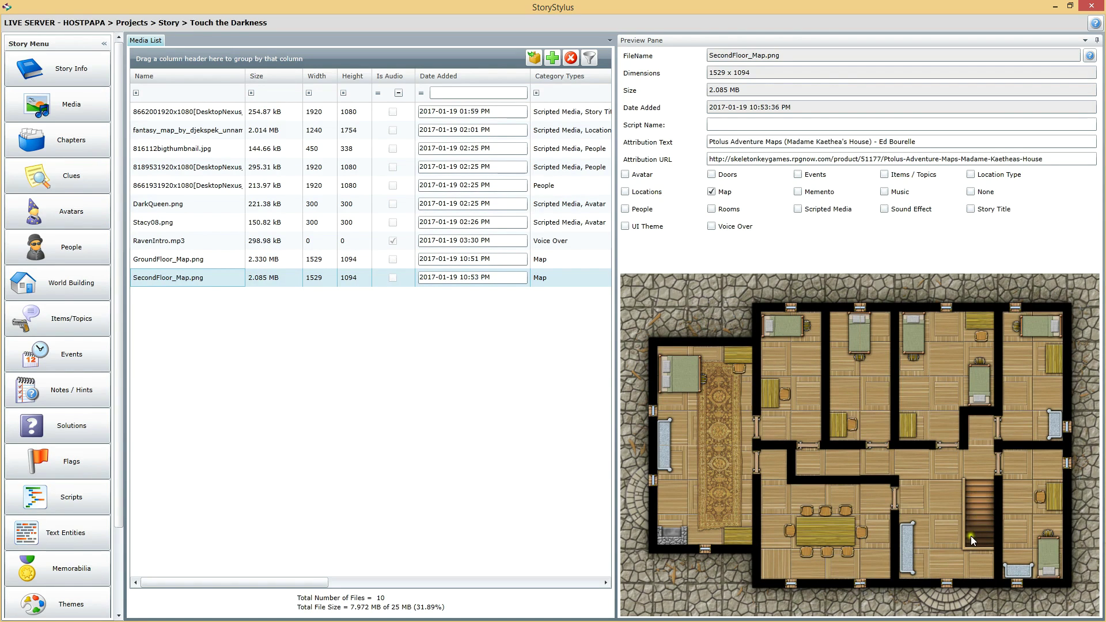
left_click(199, 260)
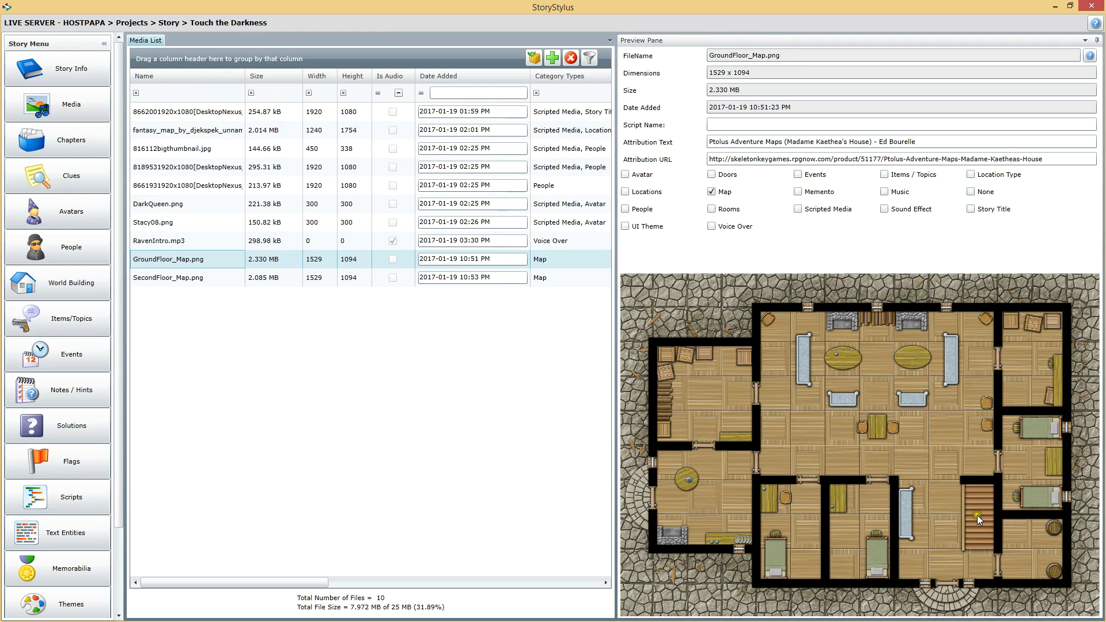
left_click(185, 279)
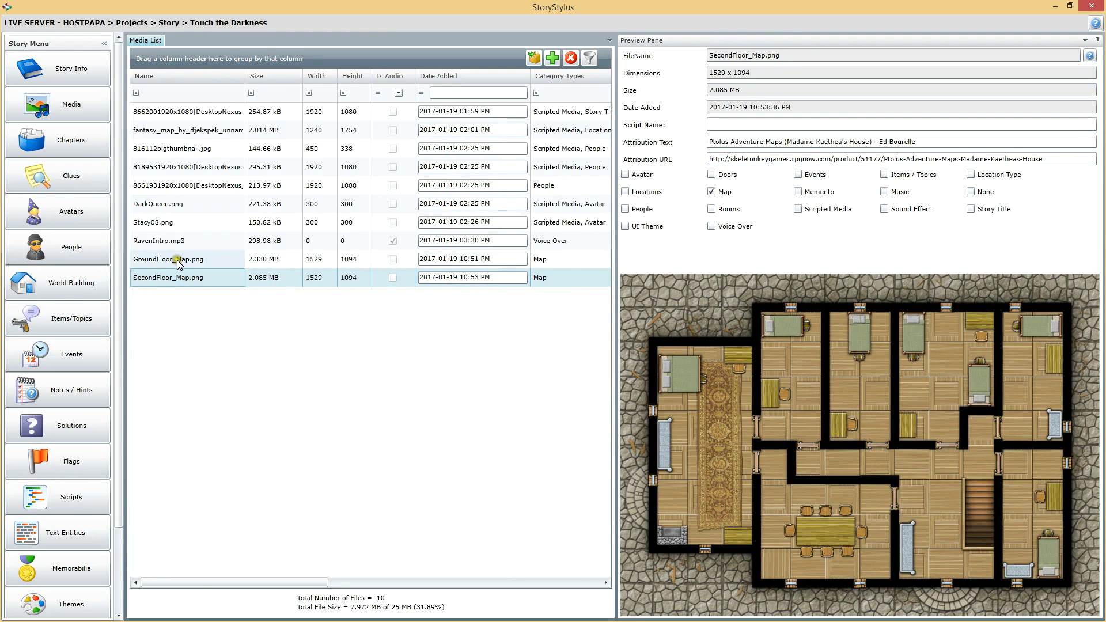
left_click(177, 259)
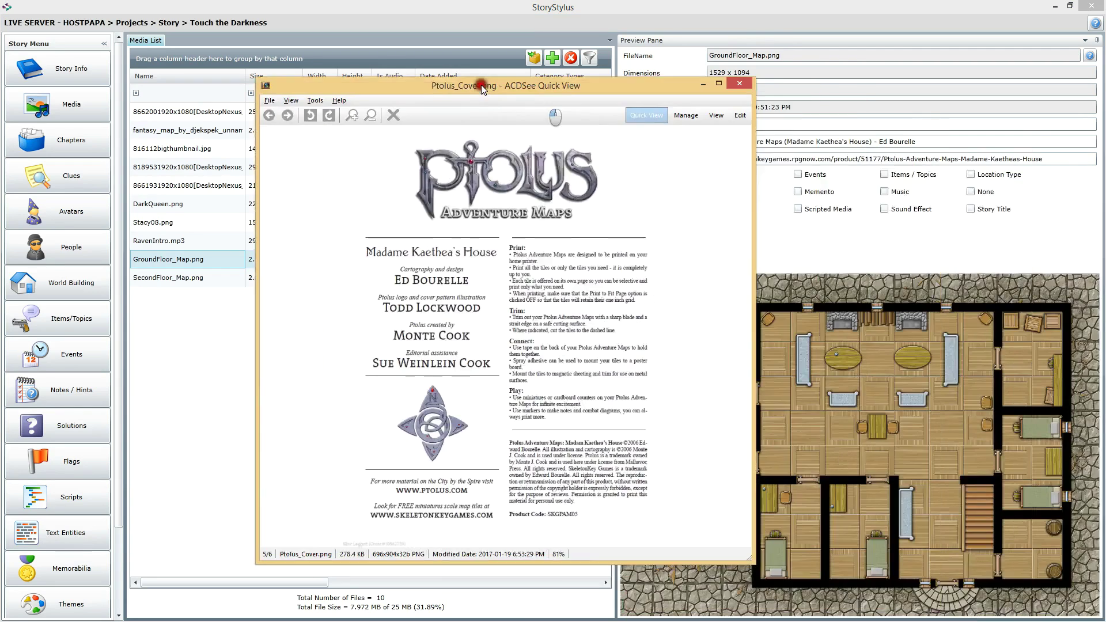
left_click_drag(484, 84, 321, 64)
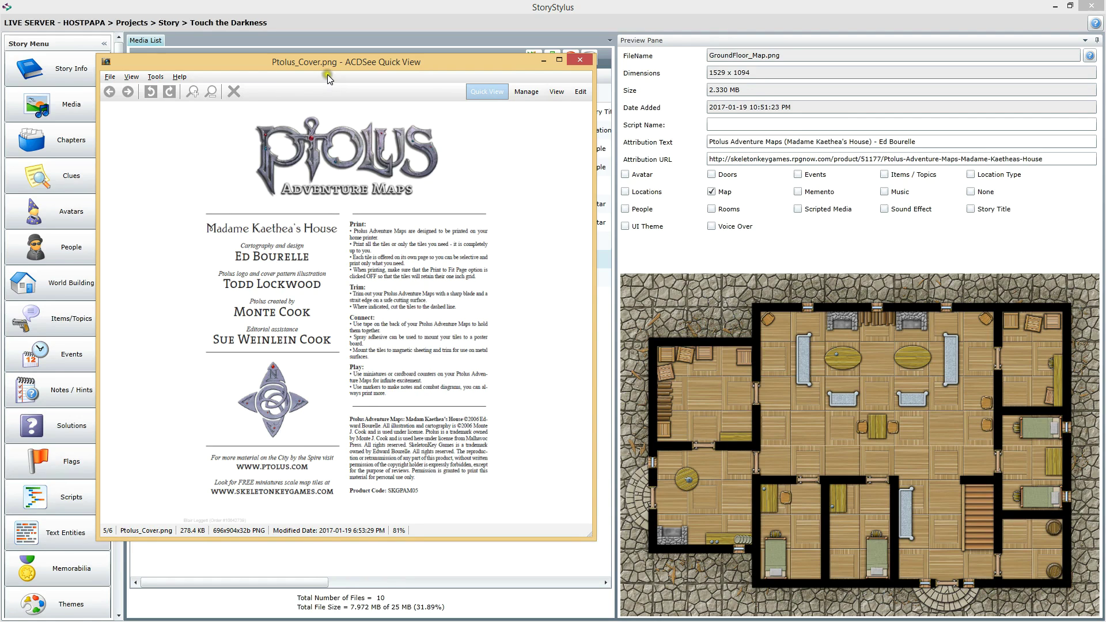
key("Escape")
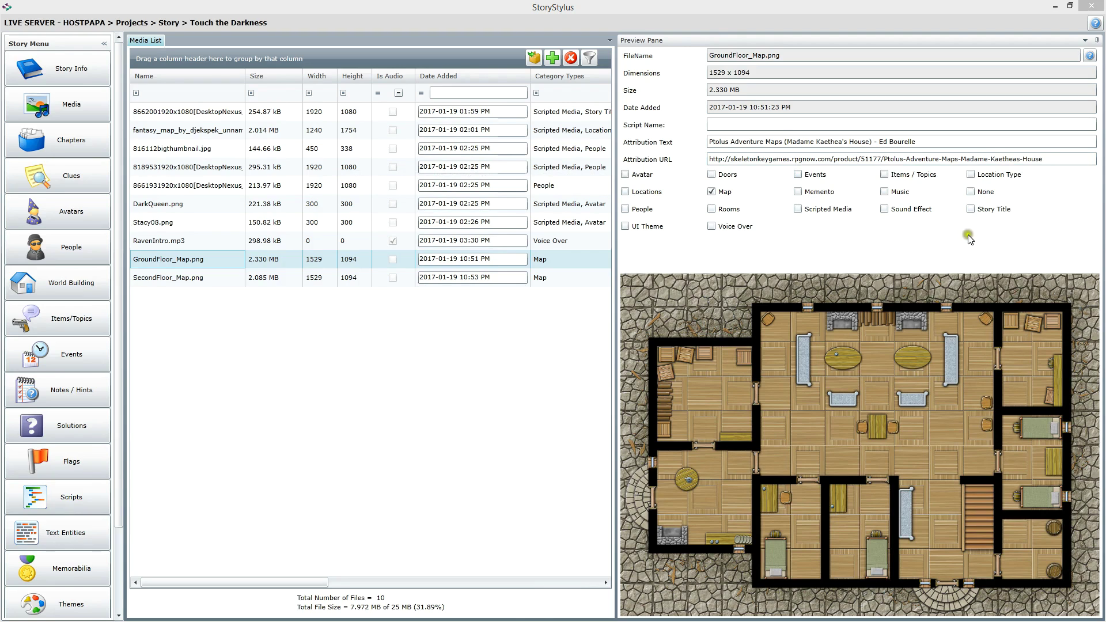
left_click(183, 277)
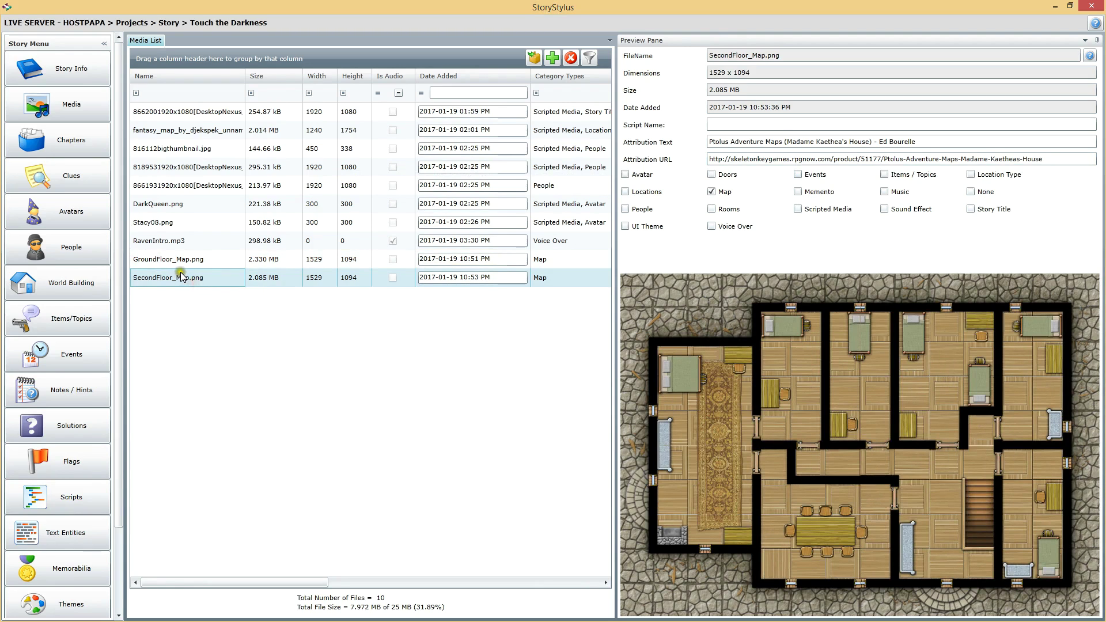
left_click(190, 264)
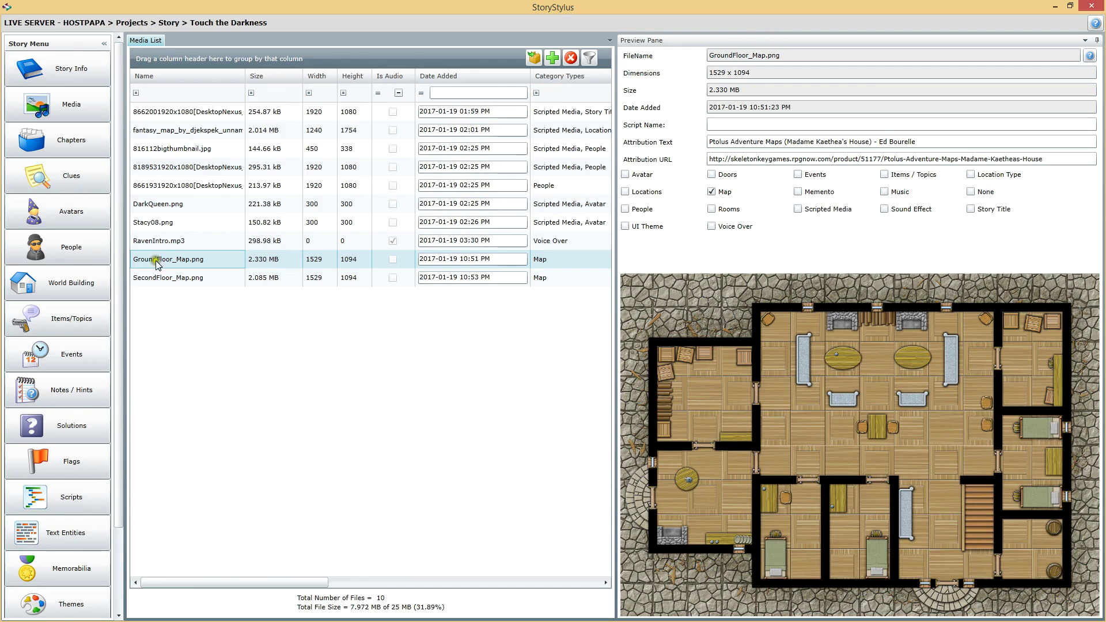
Compare the fantasy city map image with GroundFloor_Map.png in the media preview
left_click(195, 132)
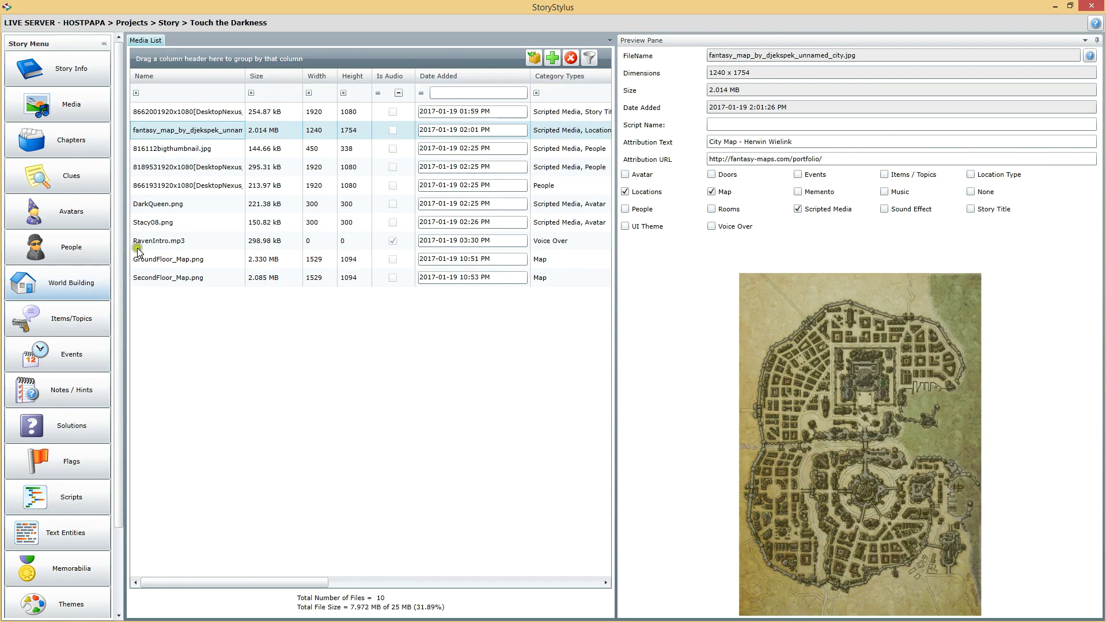
left_click(185, 262)
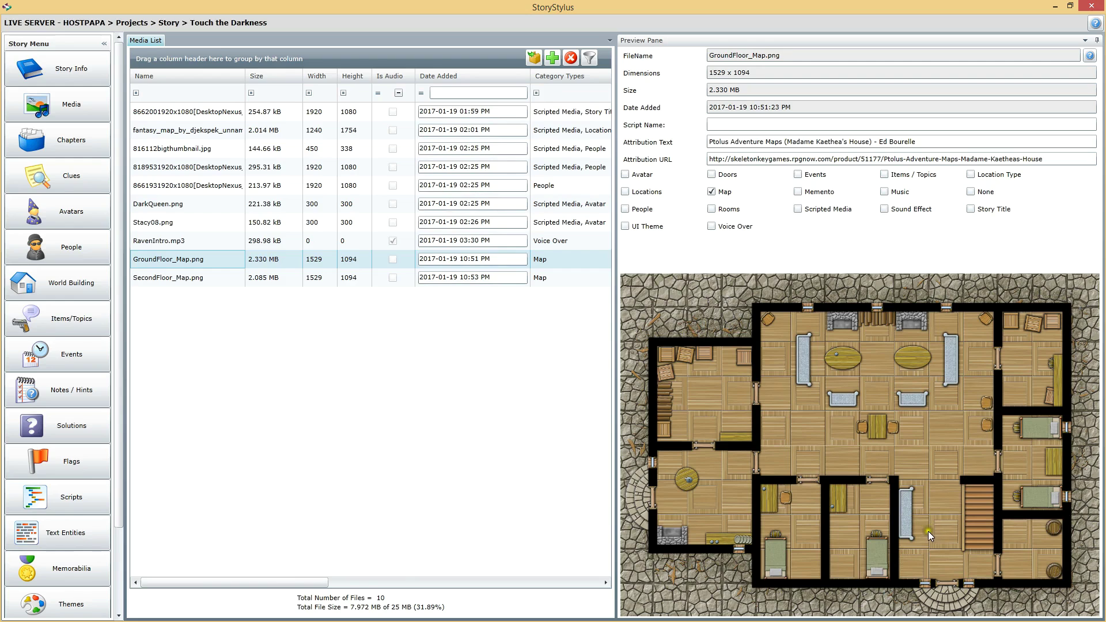
left_click(207, 130)
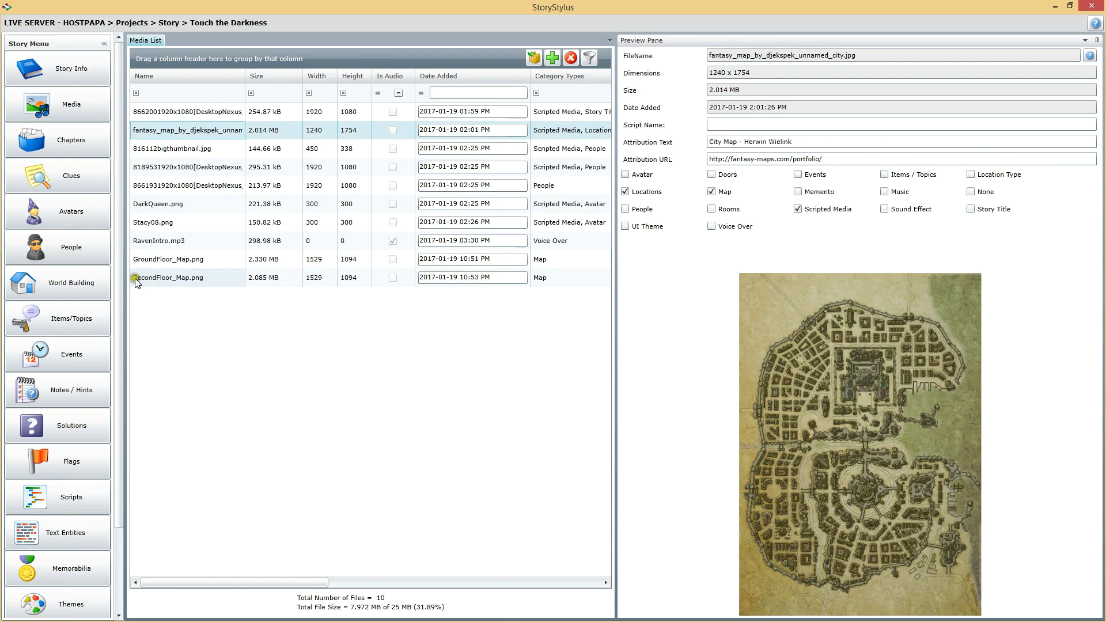
left_click(182, 260)
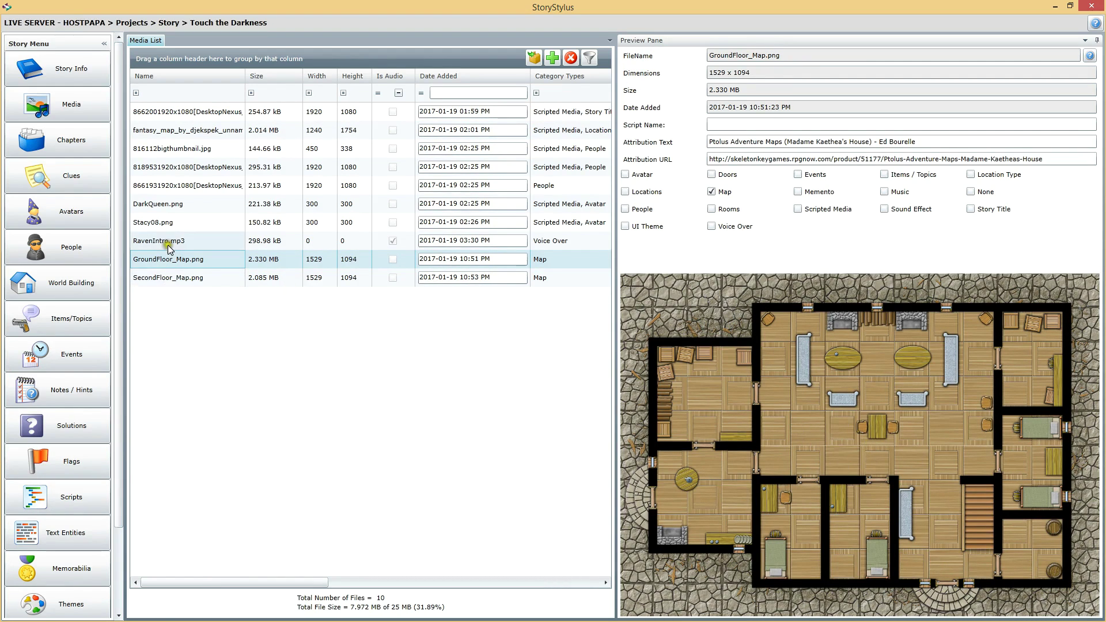
left_click(205, 136)
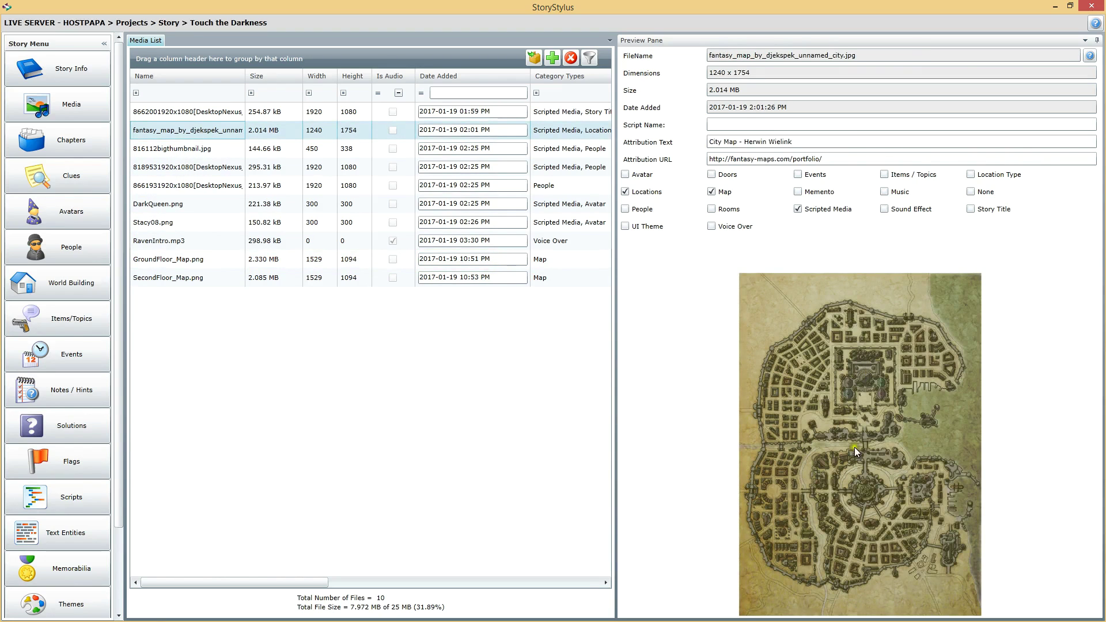
left_click(188, 261)
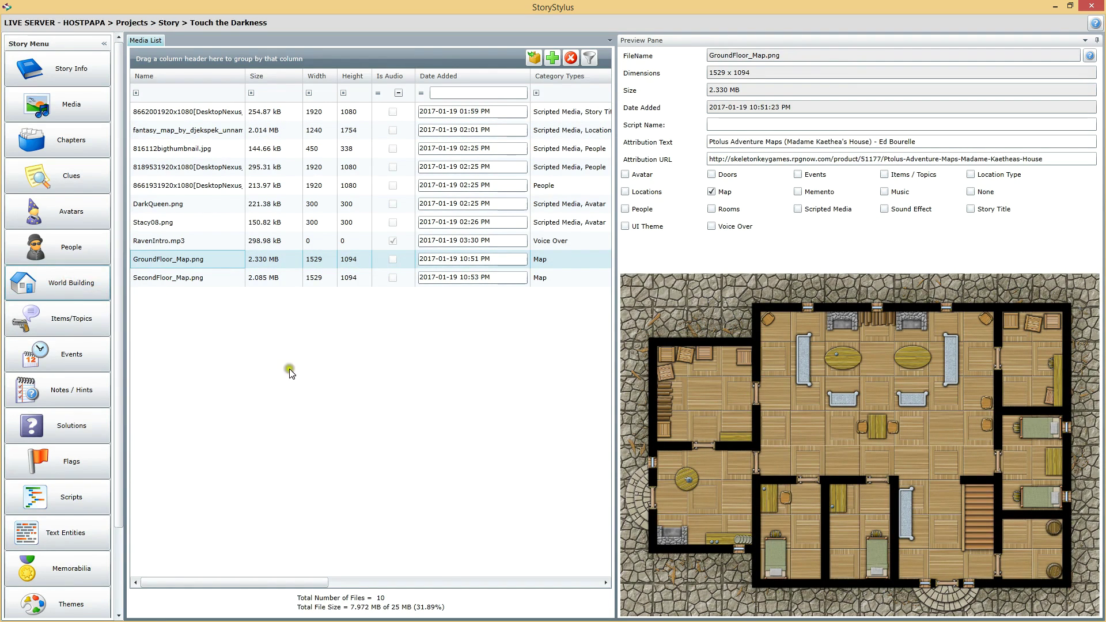
Open the World Building map files, select the Malafantasia map and enlarge its location map view
left_click(408, 447)
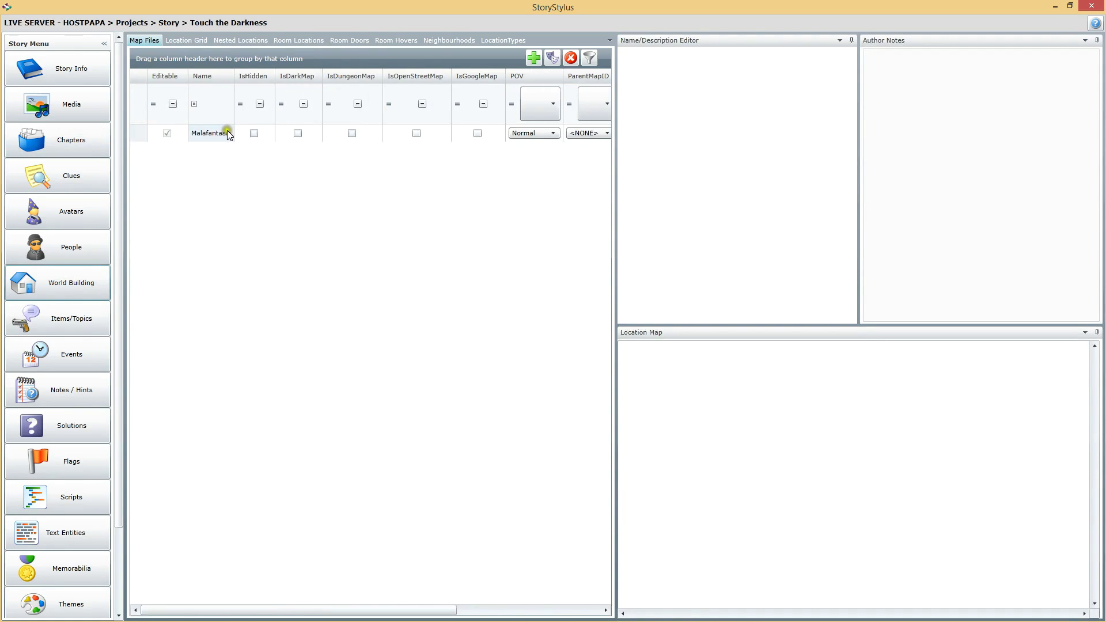
left_click(210, 131)
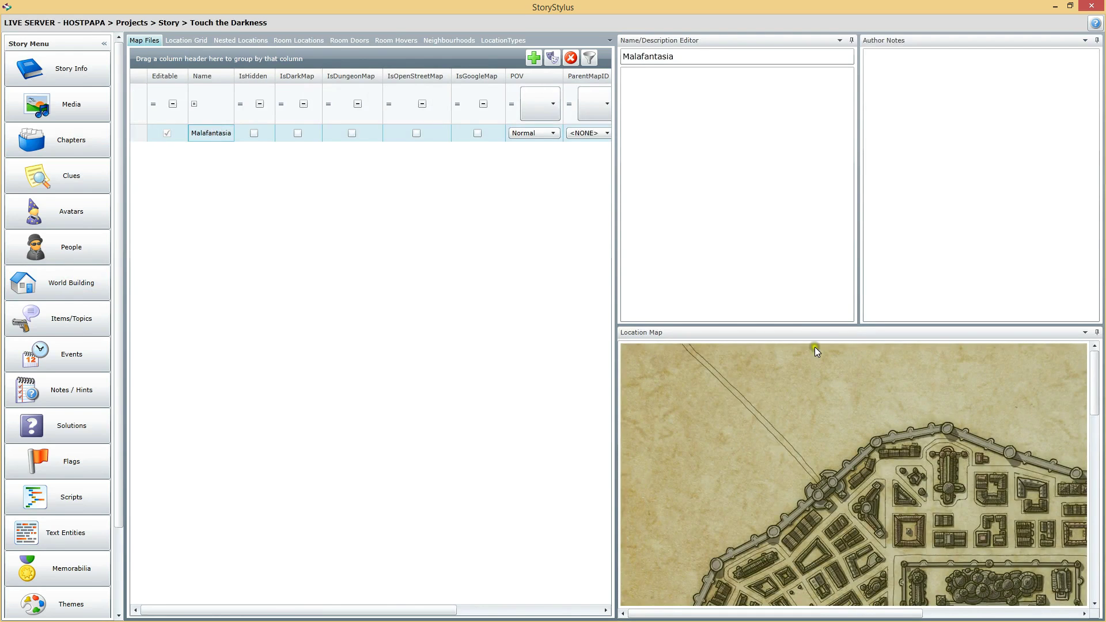
left_click_drag(806, 324, 784, 140)
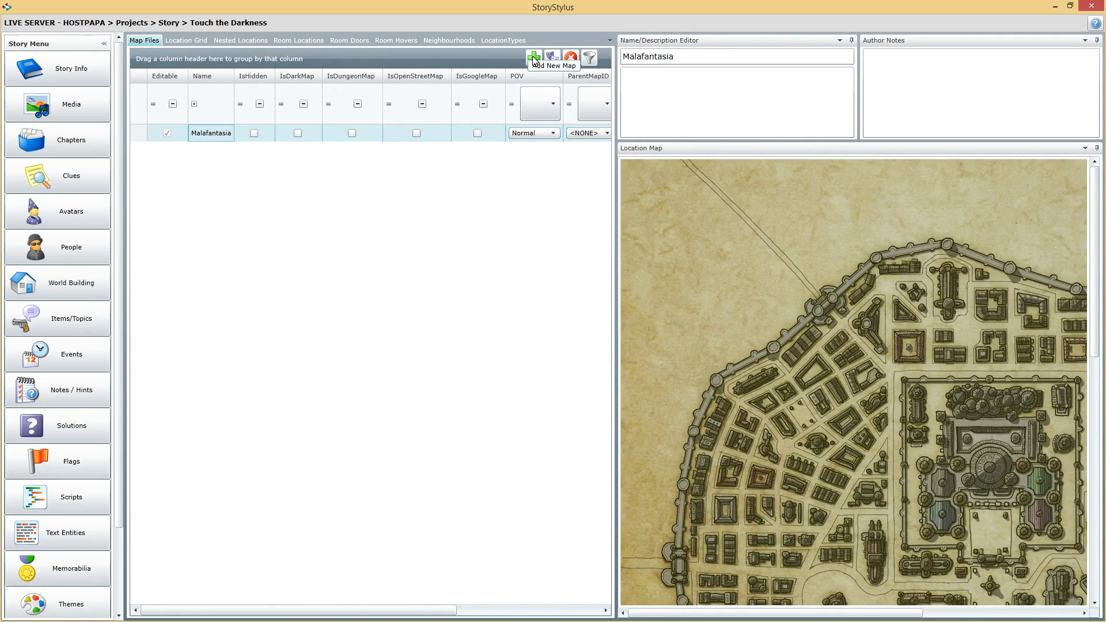
Start adding a new map, compare the Floor Plan and 3D Overhead descriptions, and set the type to Floor Plan Map
left_click(533, 58)
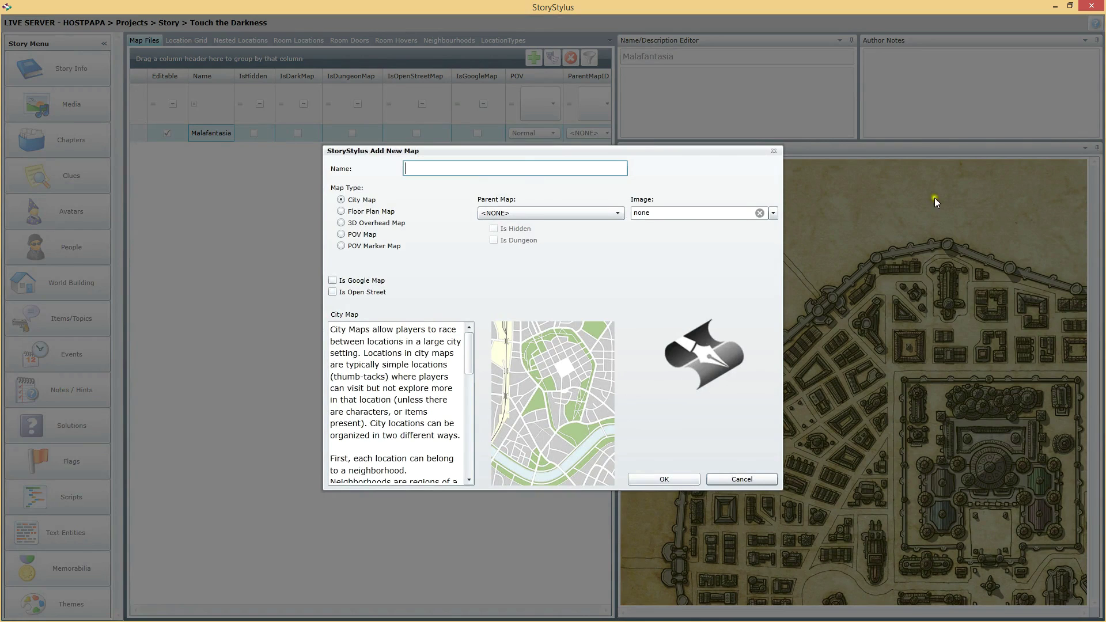
left_click(342, 211)
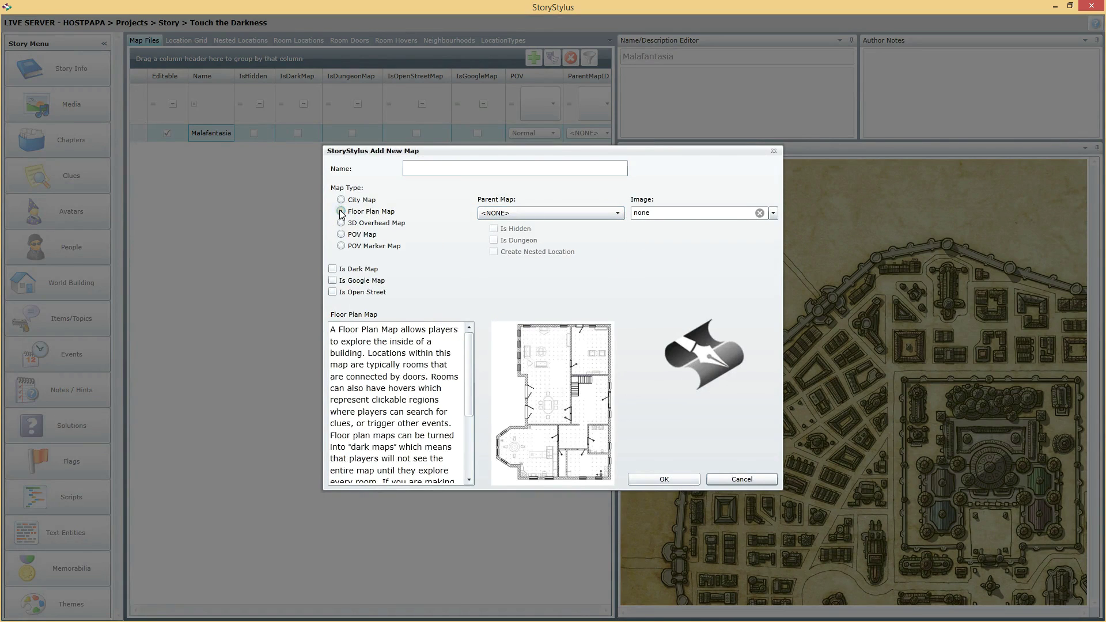
left_click(341, 223)
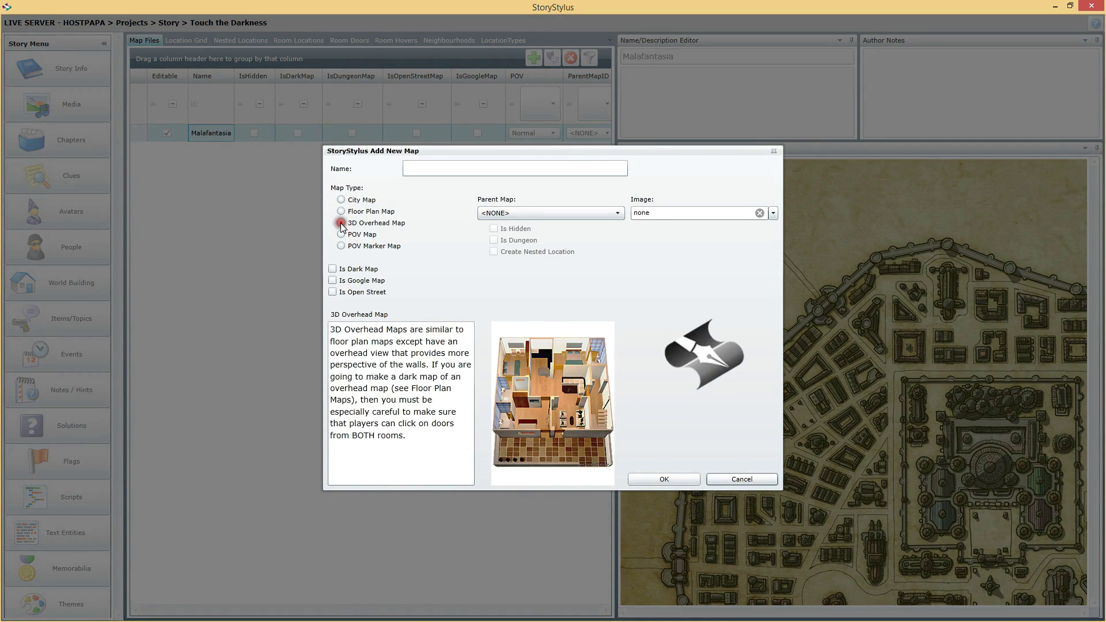
left_click(360, 212)
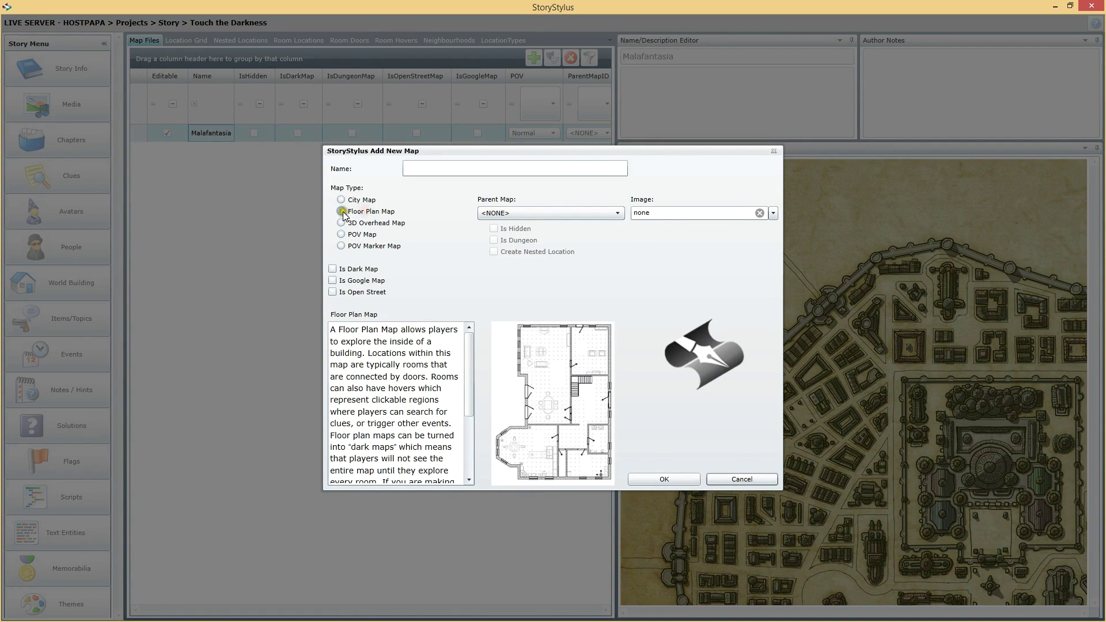
left_click(340, 226)
left_click(344, 223)
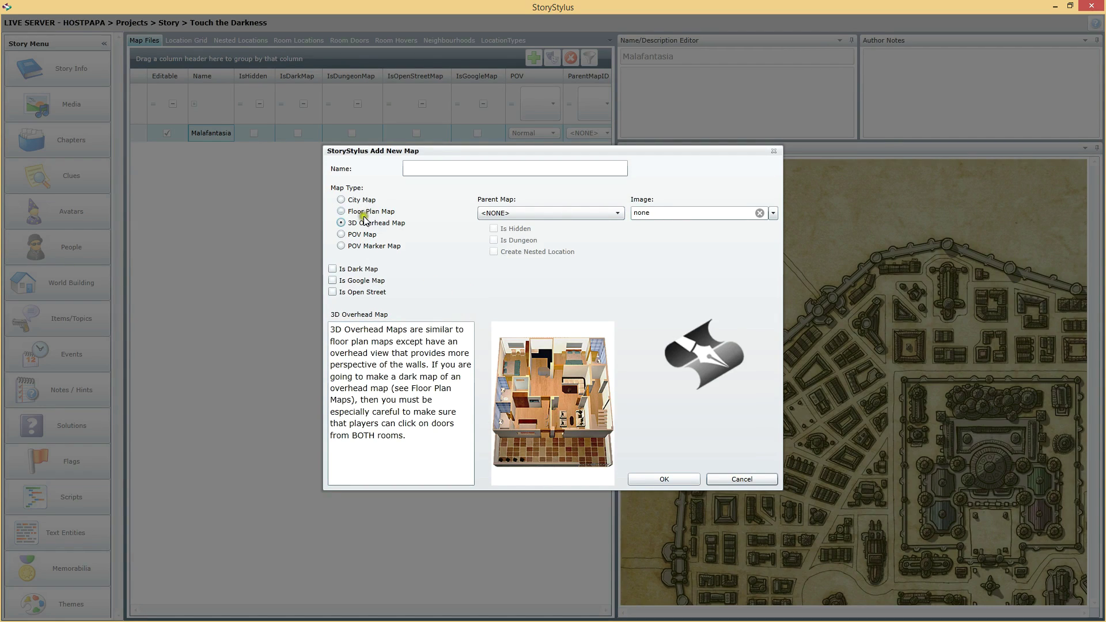
left_click(343, 212)
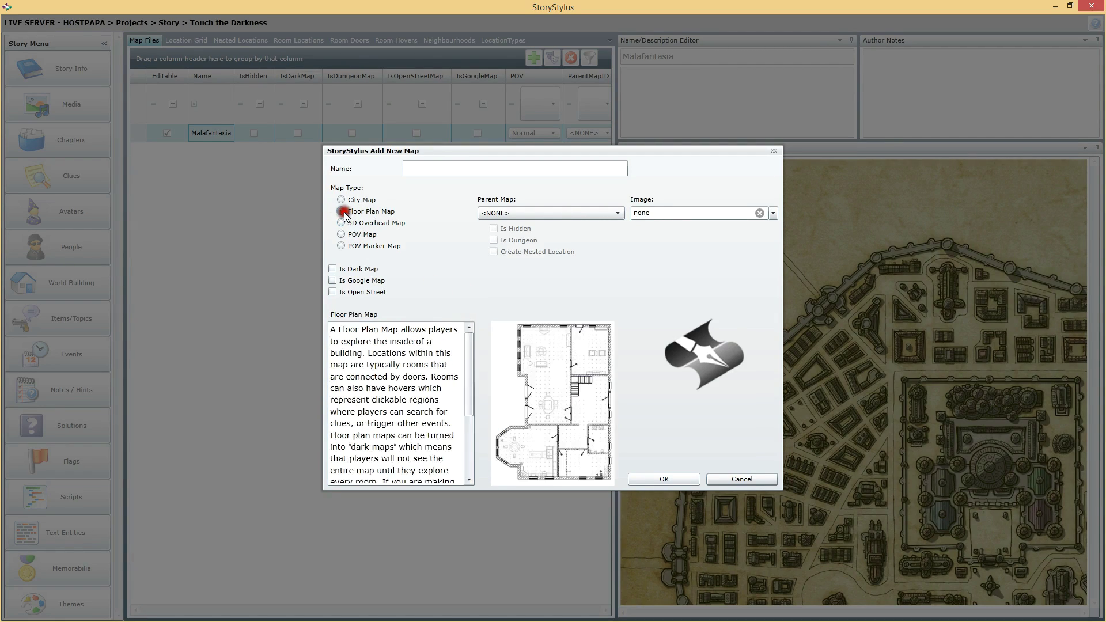
Name the new map "Madame Kaethea's House - Ground Floor"
left_click(442, 168)
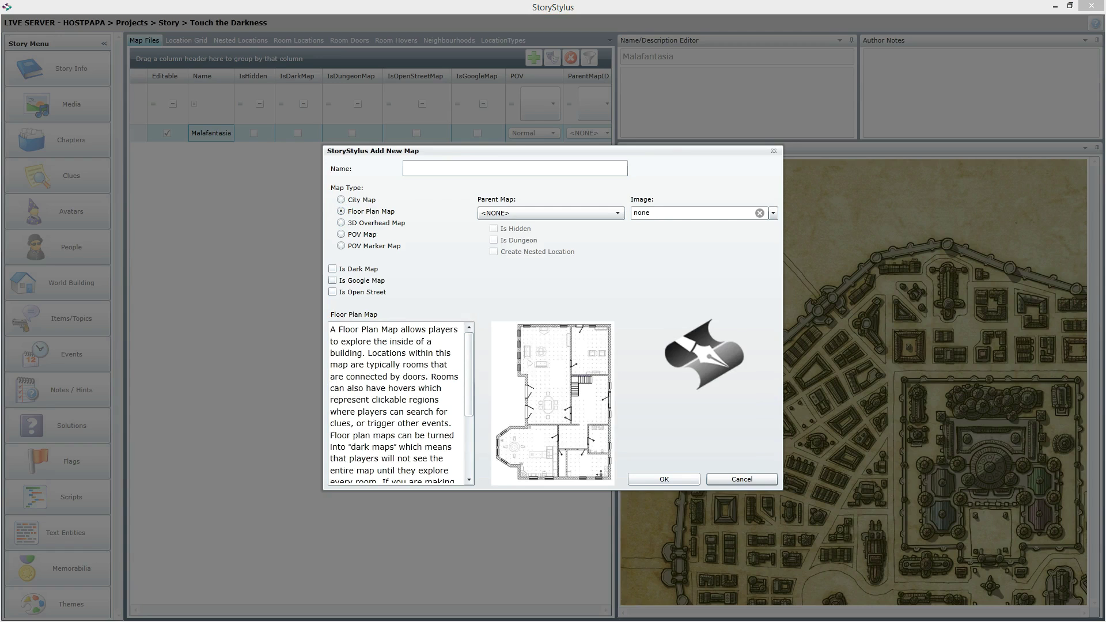
left_click(518, 168)
type("Madame Kaethea's House - Ground Floor")
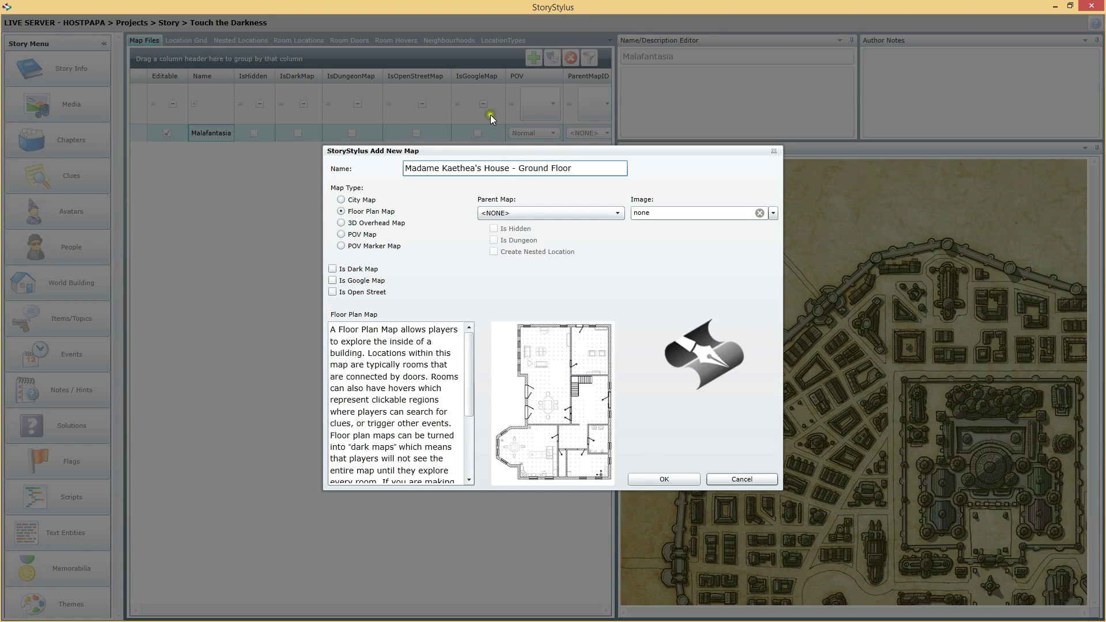
Set the new map's parent to Malafantasia and enable the creation of a nested location
left_click(538, 214)
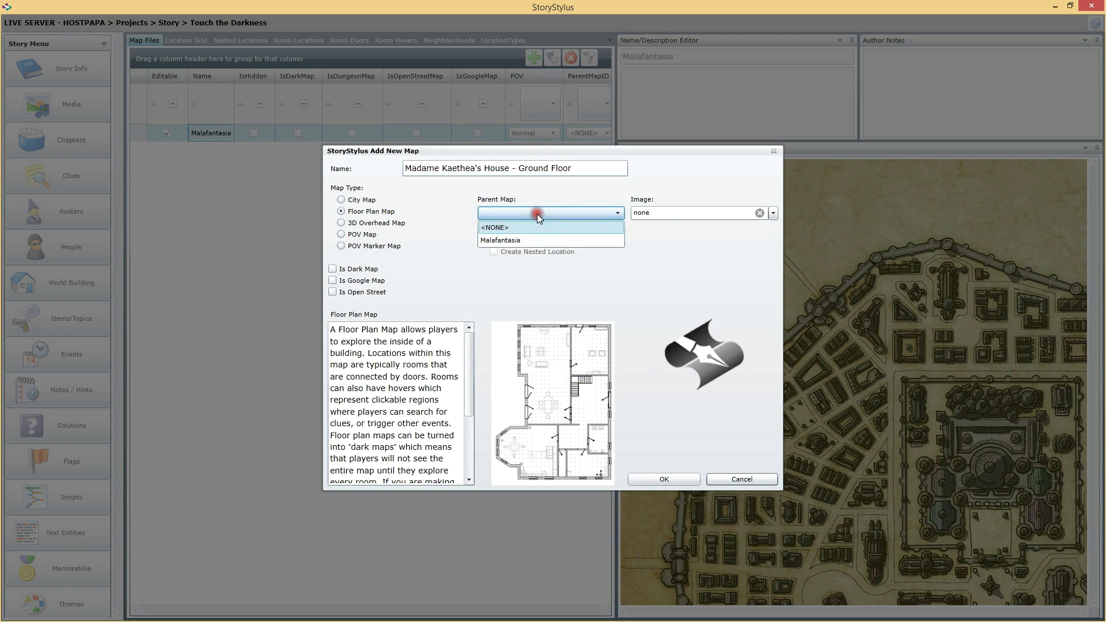
left_click(517, 239)
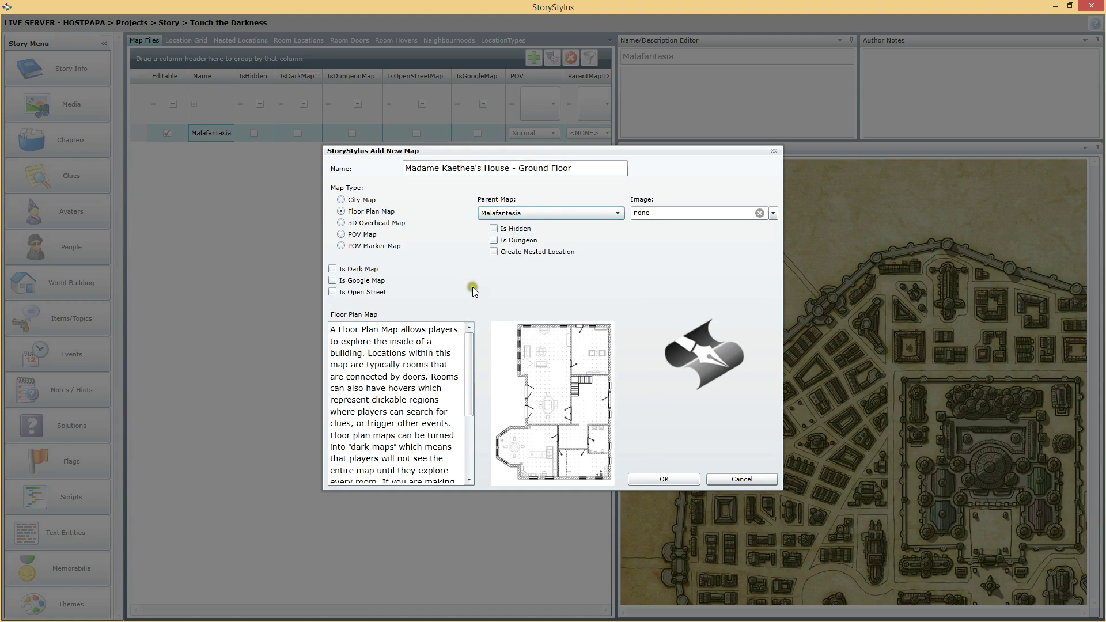
left_click(494, 253)
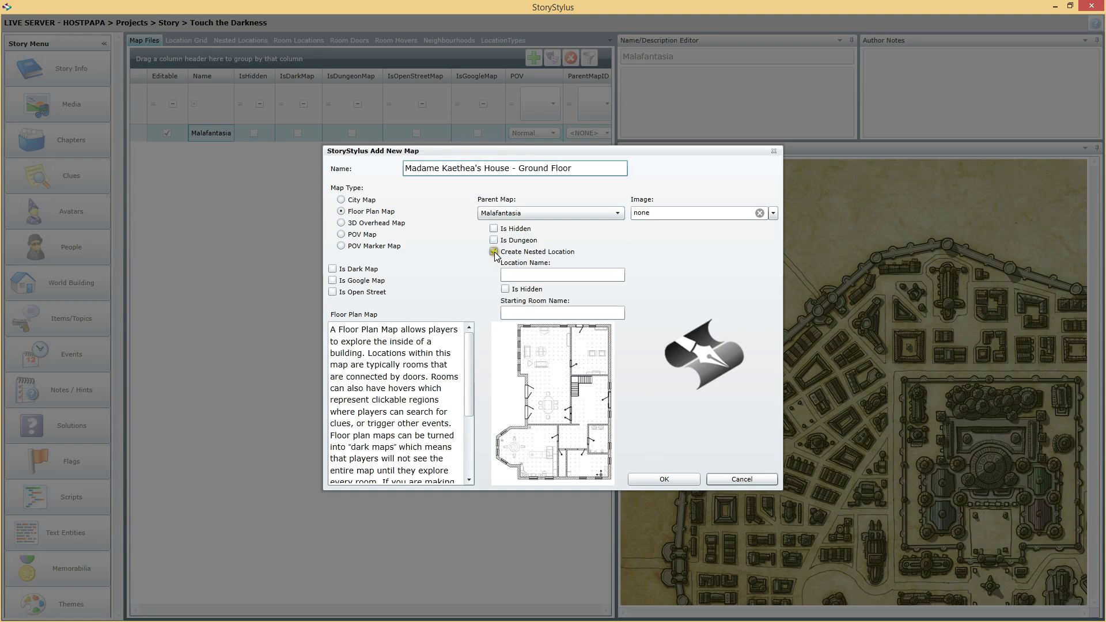
Name the nested location "Madame Kaethea's House", copied from the map name, and its starting room "Entryway"
left_click(564, 277)
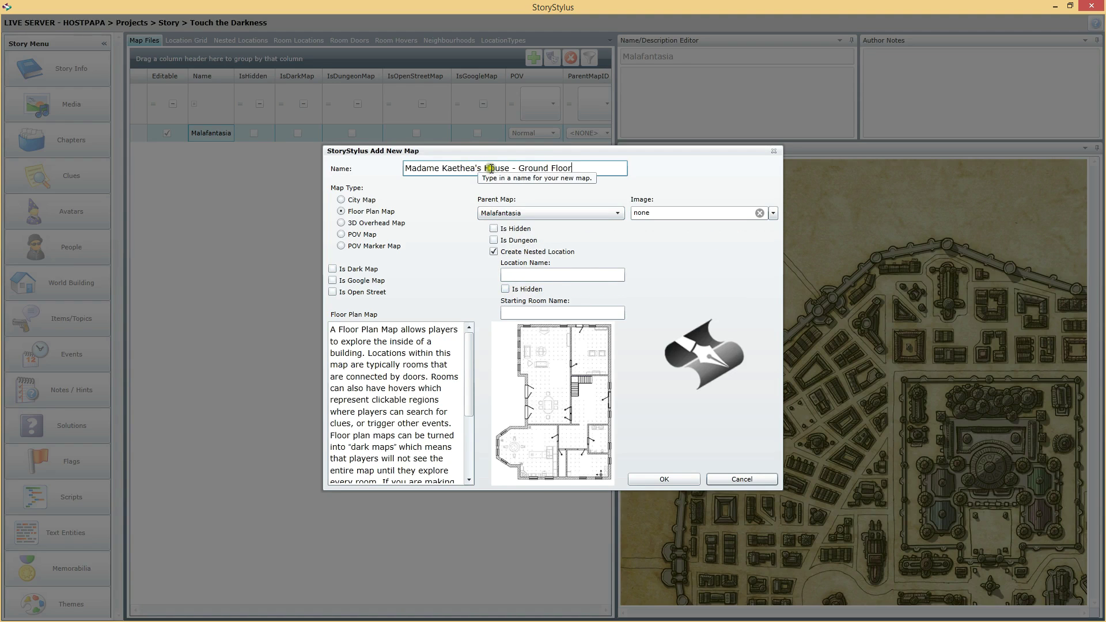
left_click_drag(509, 168, 420, 148)
key("ctrl+c")
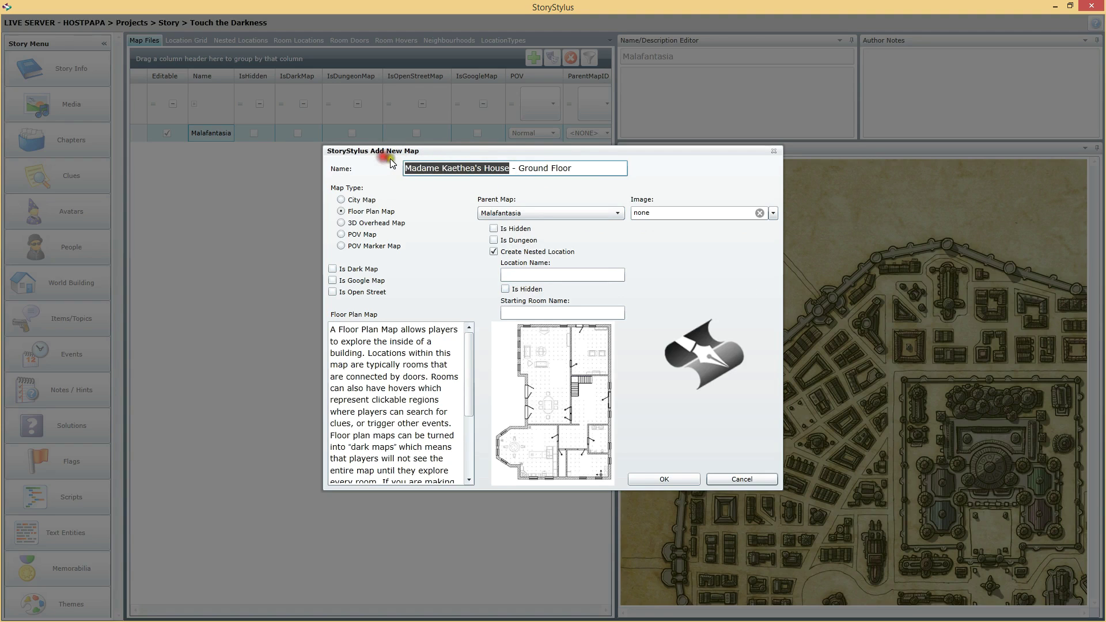
left_click(521, 274)
key("ctrl+v")
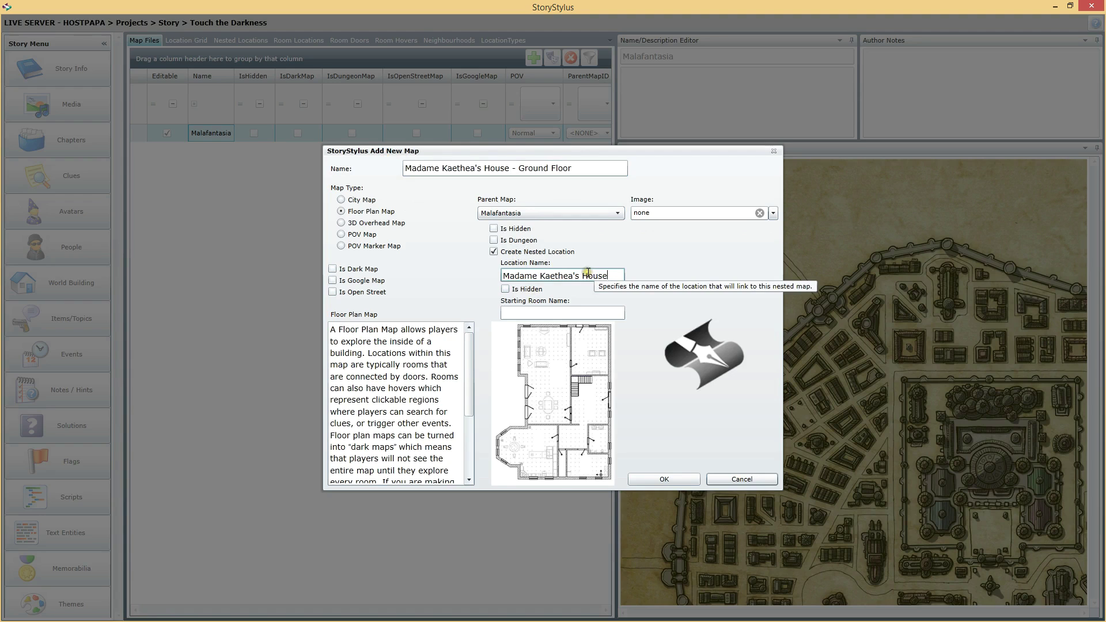
left_click(530, 314)
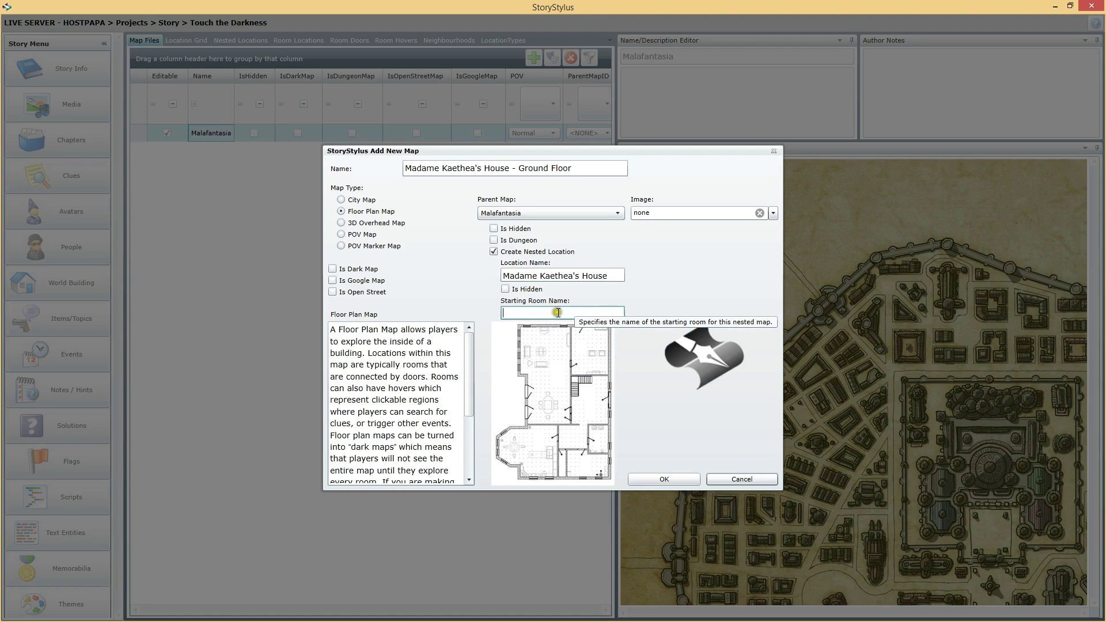
type("Entryway")
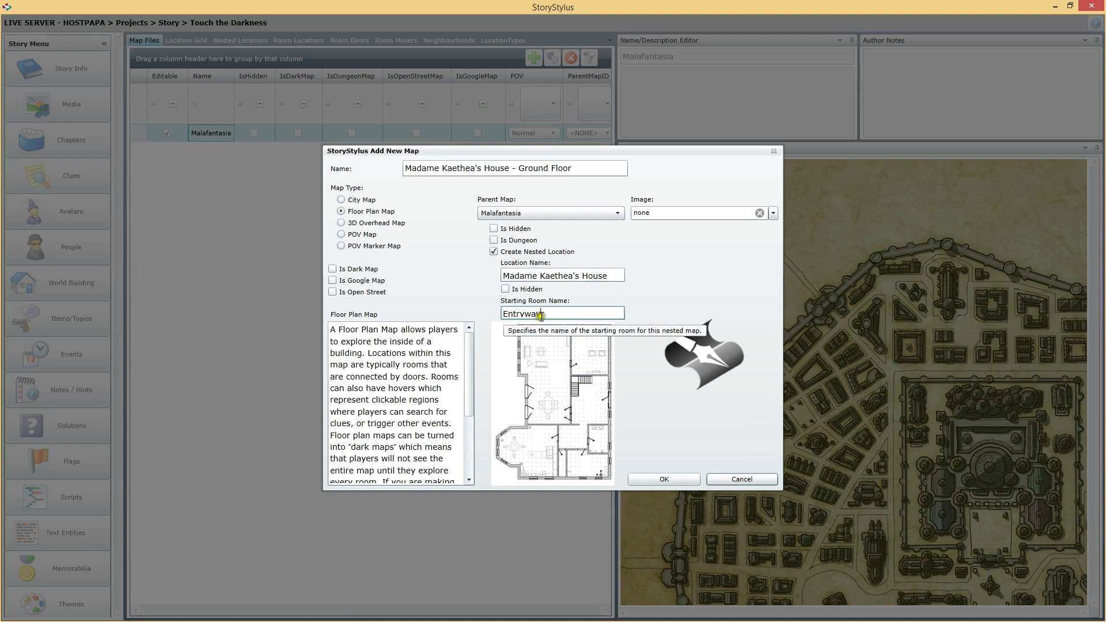
Assign the GroundFloor_Map image to the new floor plan map
left_click(773, 213)
left_click(663, 268)
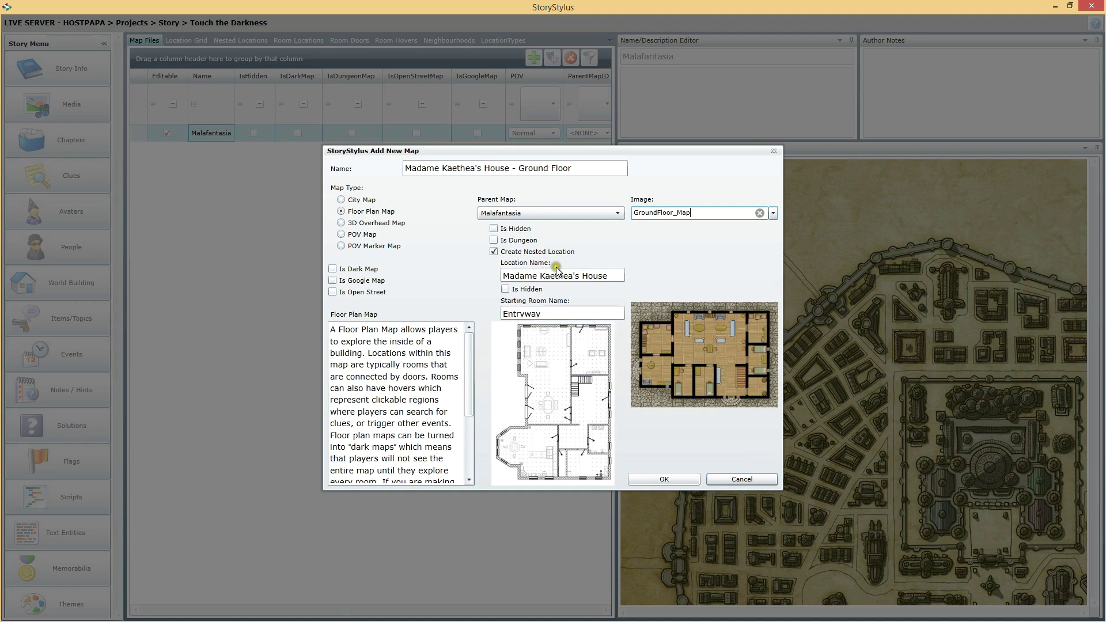
mouse_move(716, 383)
mouse_move(364, 274)
mouse_move(562, 315)
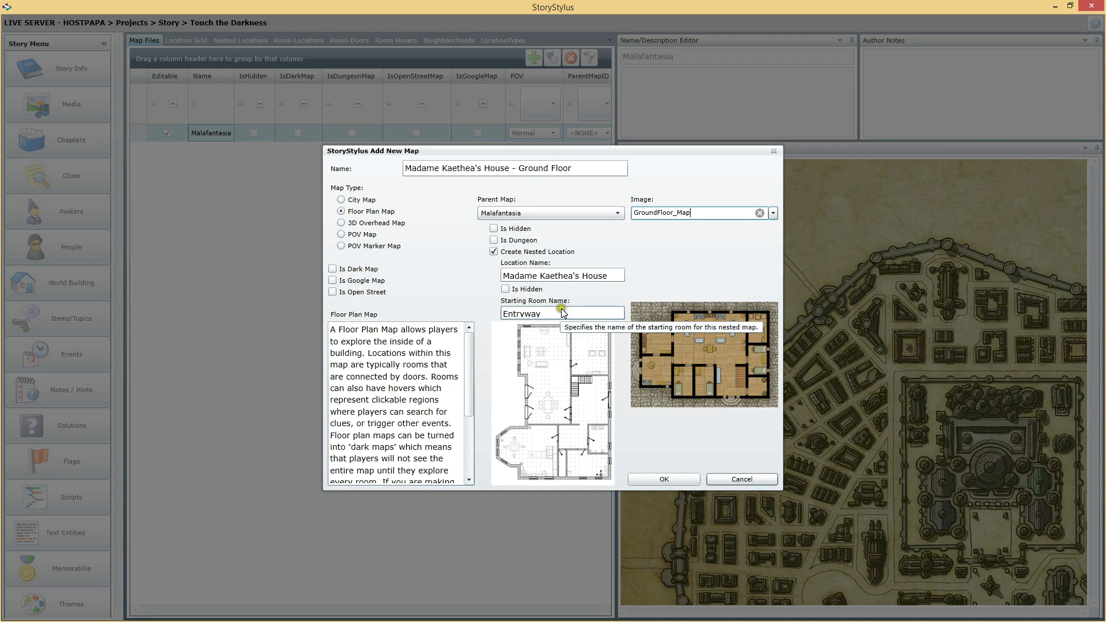
Create the configured floor plan map and select Madame Kaethea's House - Ground Floor among the story's maps
left_click(665, 479)
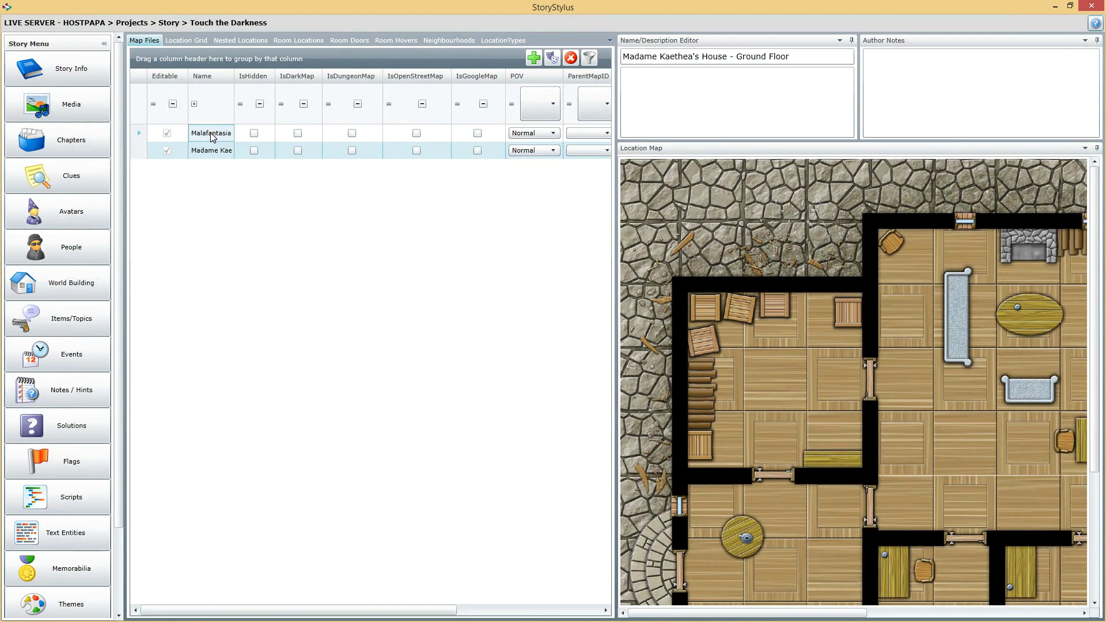
left_click(166, 133)
left_click(213, 134)
left_click(224, 152)
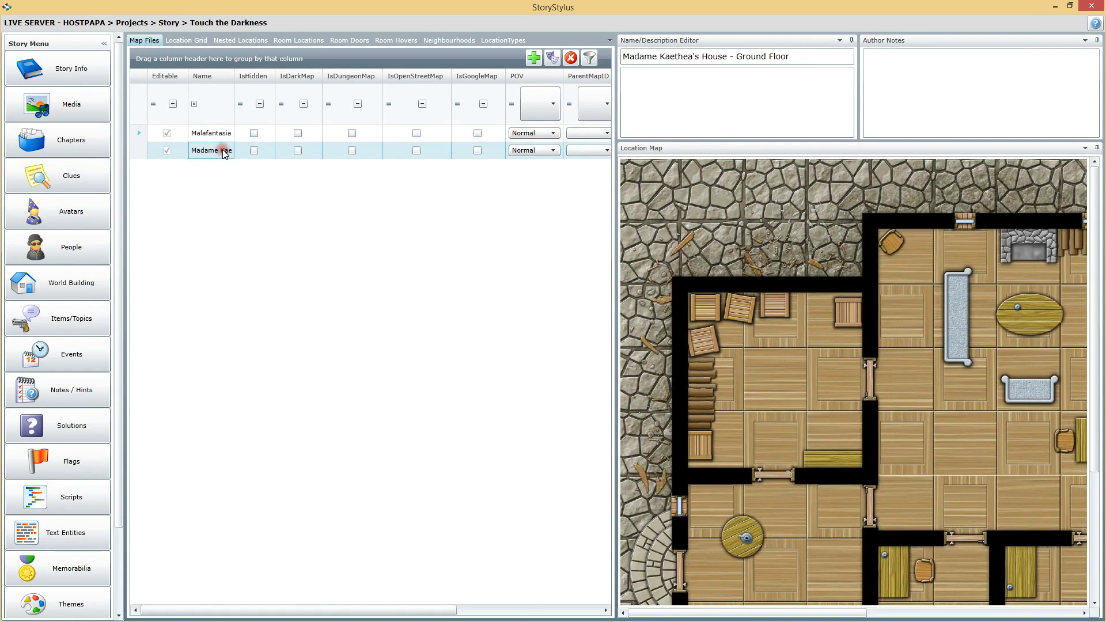
Examine the Madame Kaethea's House and Entryway entries in the location grid together with the maps they belong to
left_click_drag(617, 184, 849, 198)
left_click(188, 40)
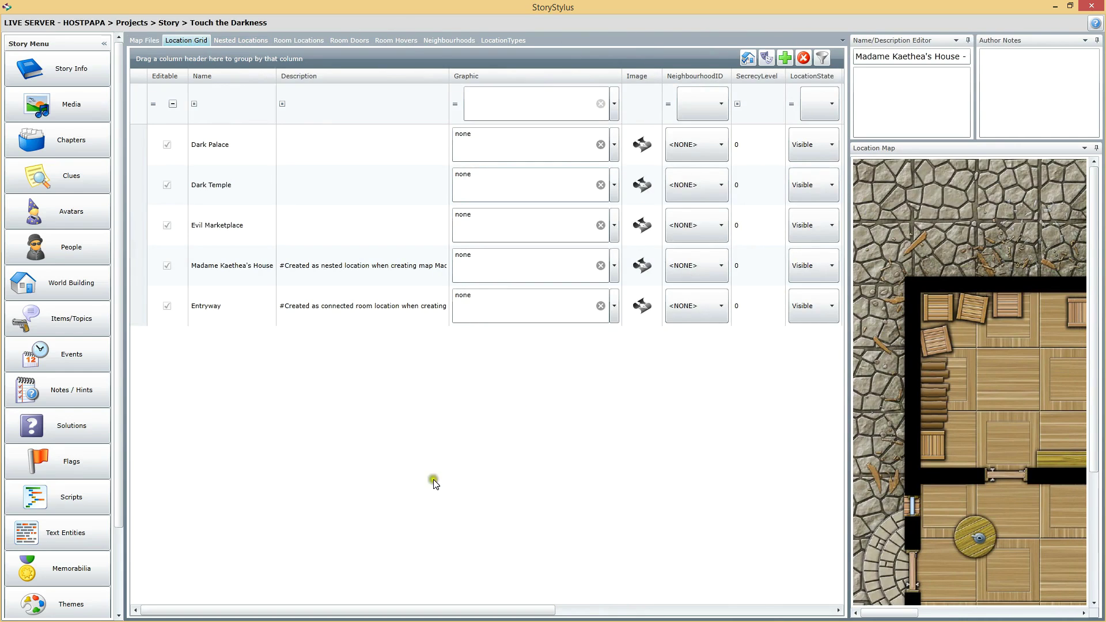
left_click(241, 274)
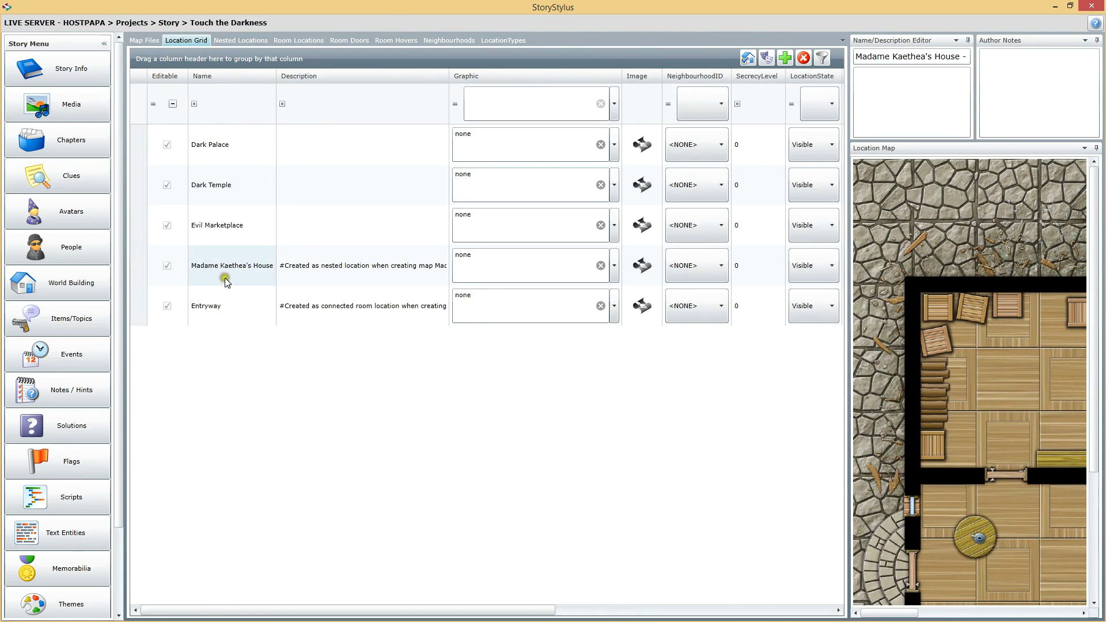
left_click(843, 106)
left_click_drag(849, 102, 566, 116)
left_click(226, 270)
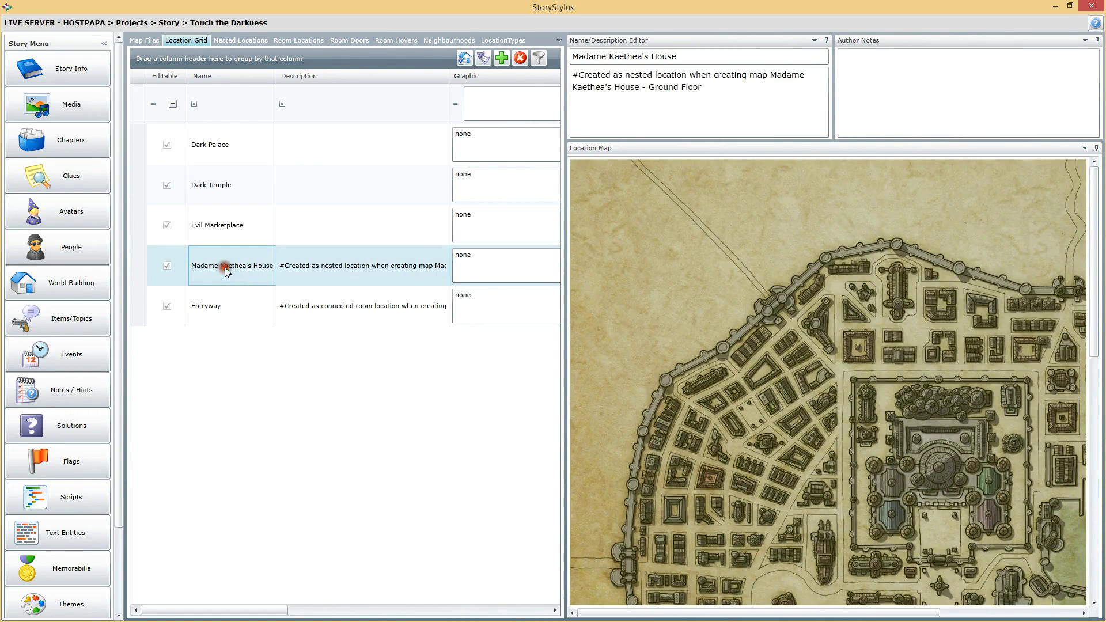
left_click(925, 345)
left_click(210, 305)
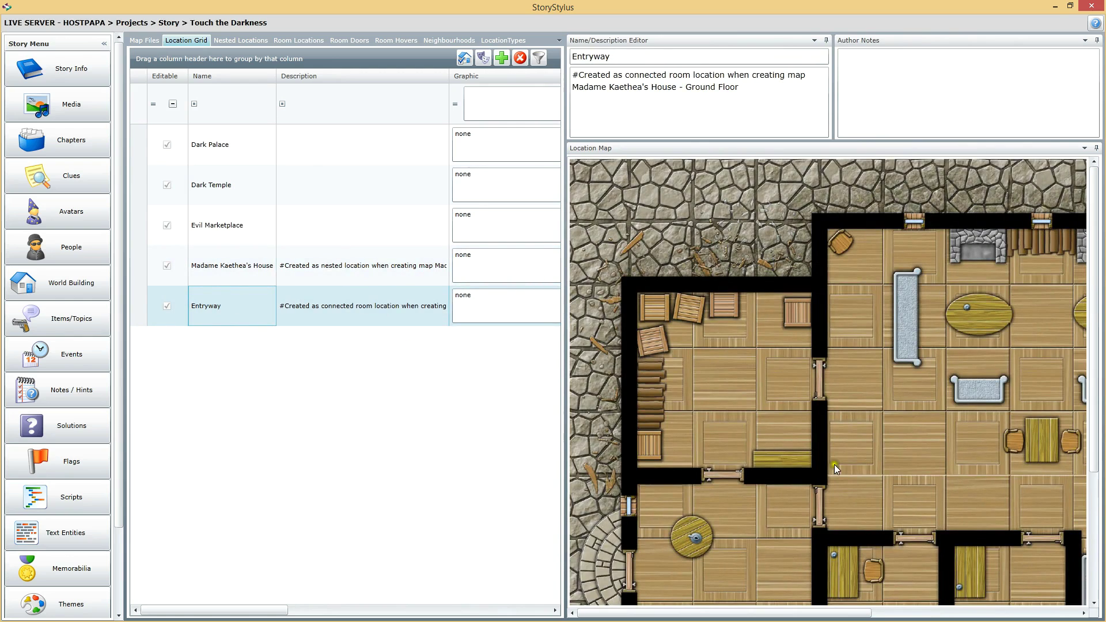
left_click_drag(702, 614, 836, 614)
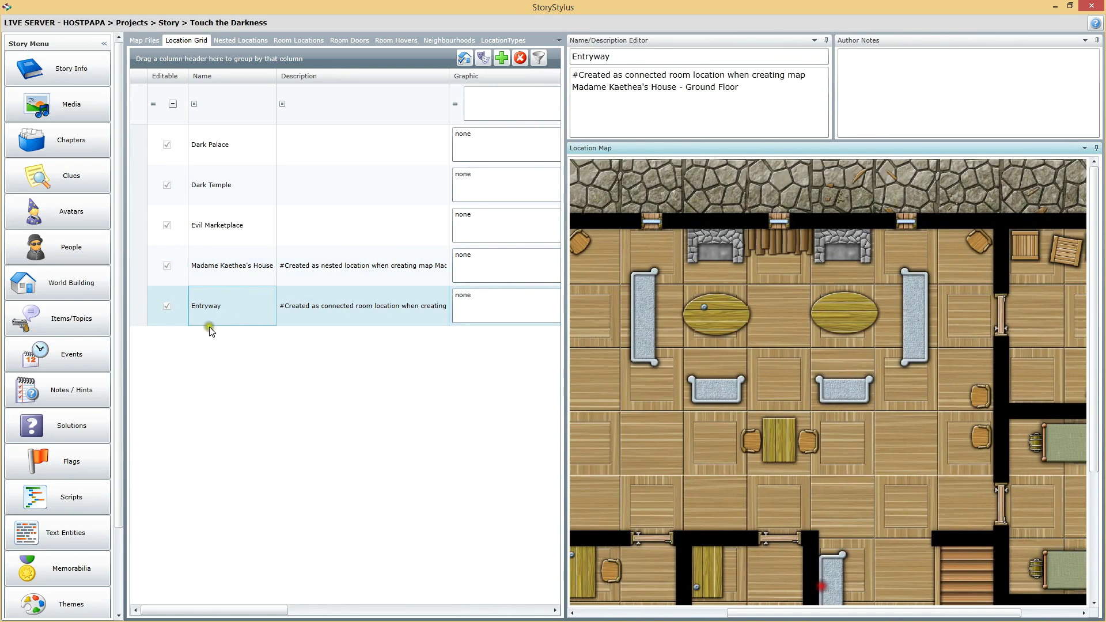
Place Madame Kaethea's House on the Malafantasia city map at X 374, Y 685
left_click(230, 276)
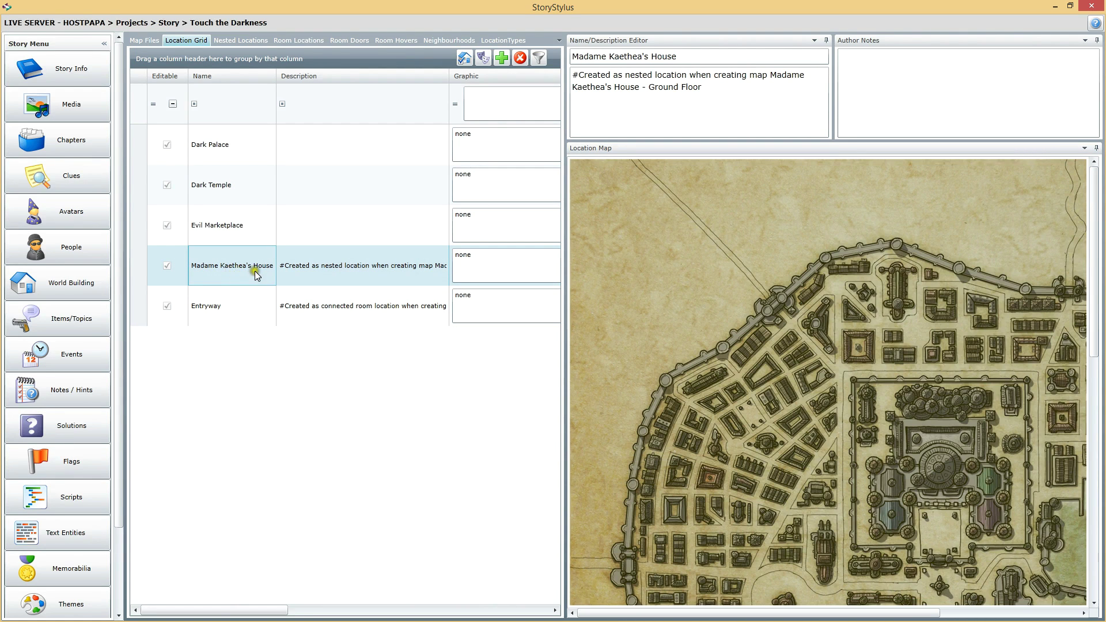
left_click_drag(1094, 217, 1102, 313)
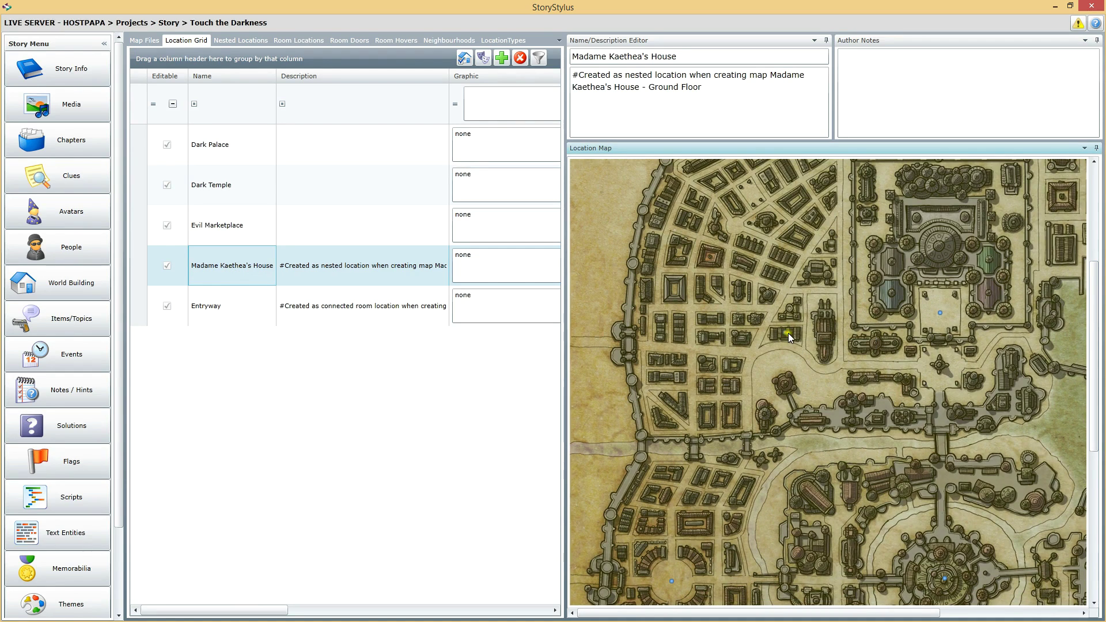
Examine the parent map, coordinates, connected location and nested or room flags of Madame Kaethea's House and the Entryway
left_click(361, 310)
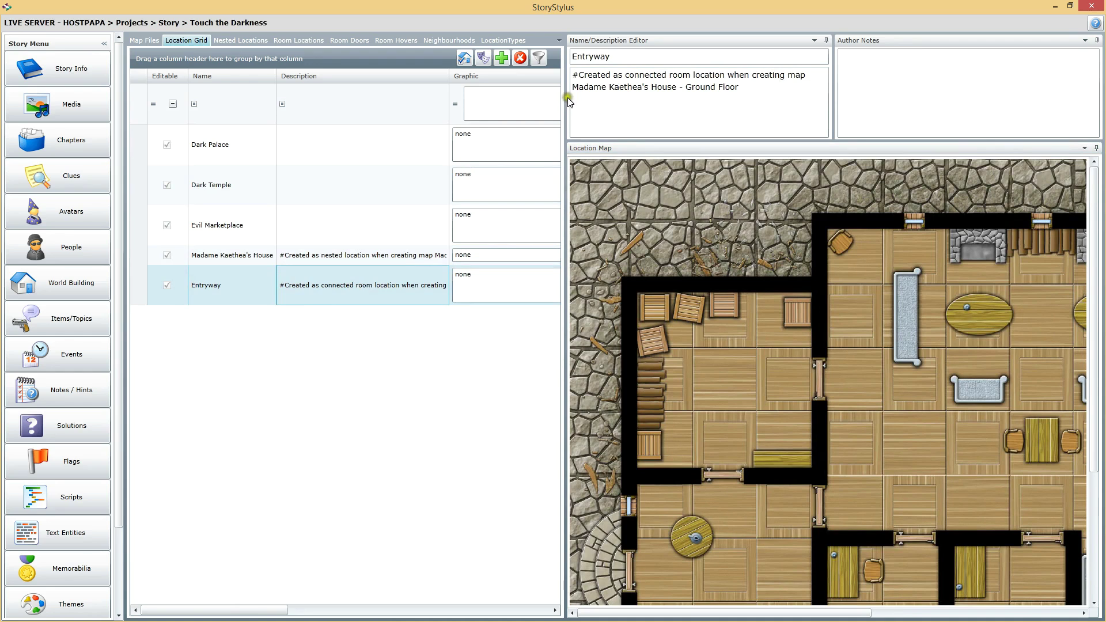
left_click_drag(564, 94, 287, 94)
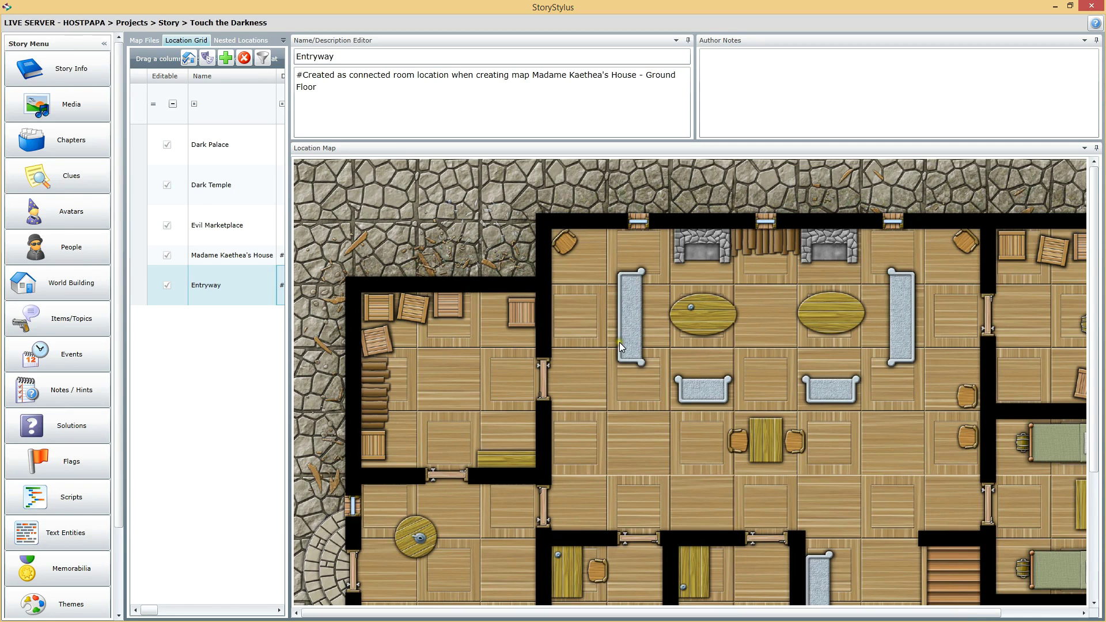
left_click(233, 256)
left_click(211, 285)
left_click_drag(284, 134, 866, 118)
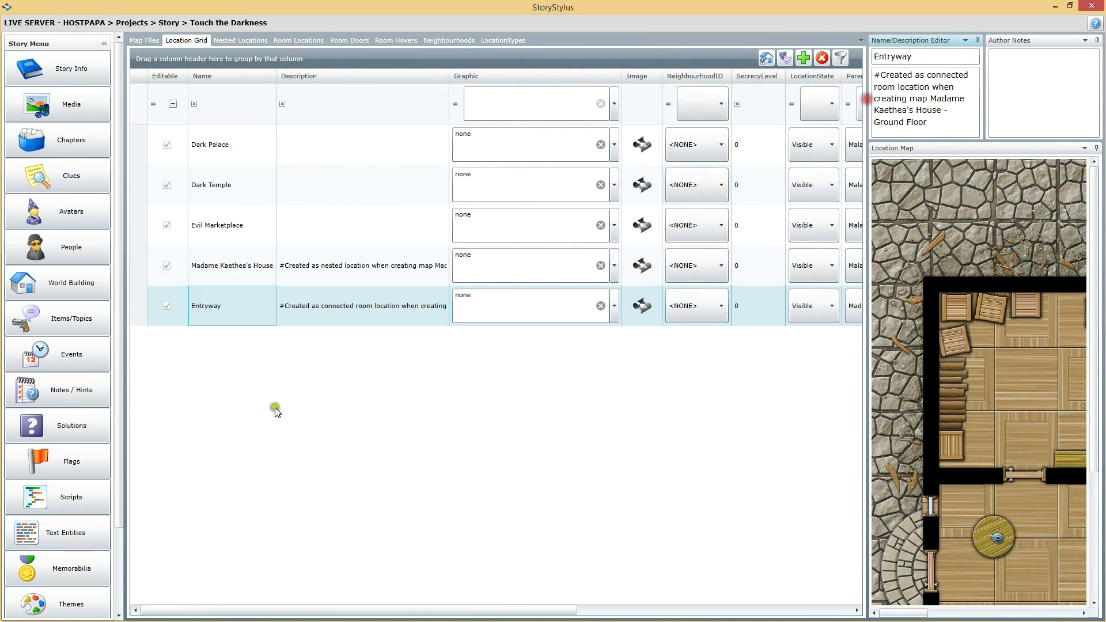
left_click_drag(306, 615, 513, 615)
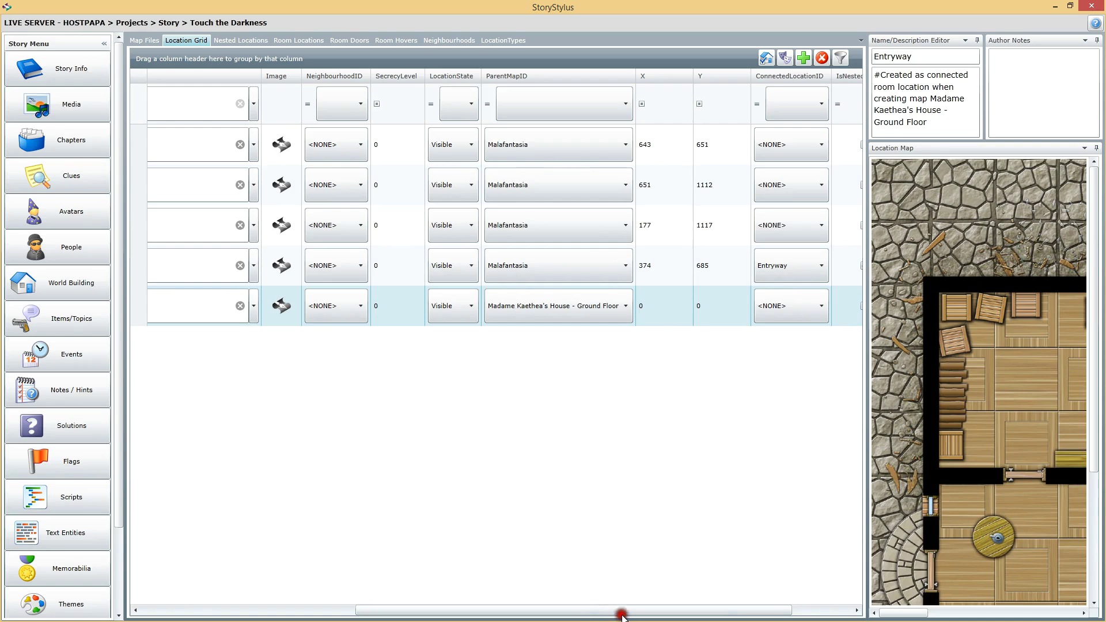
left_click_drag(582, 615, 684, 616)
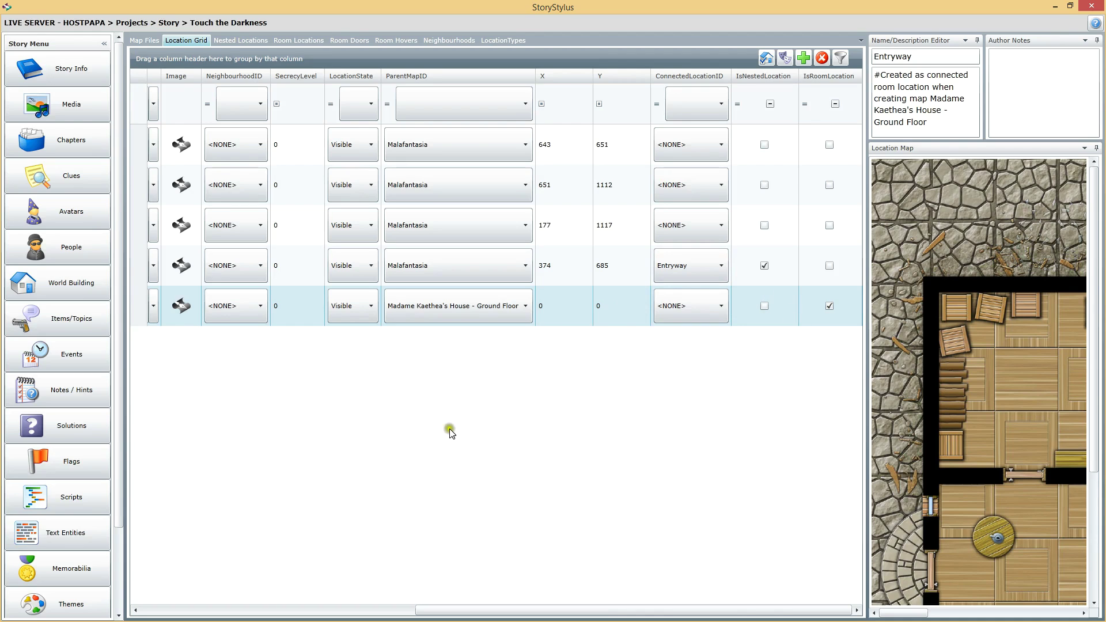
left_click(216, 614)
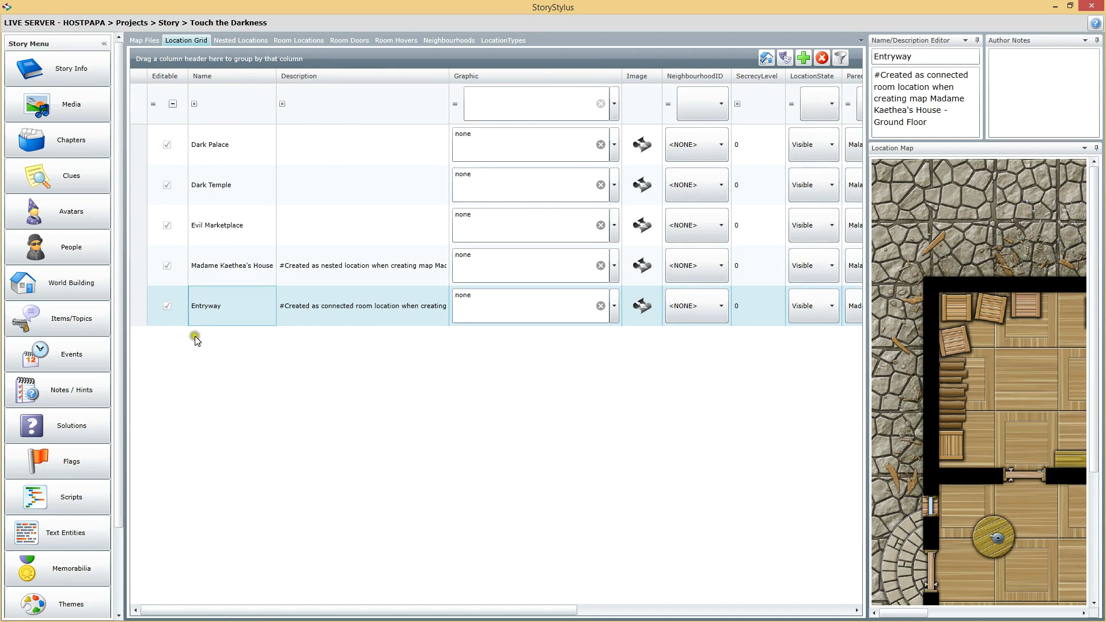
Compare the list of room locations with the full location grid, checking the Entryway entry in both
left_click(299, 42)
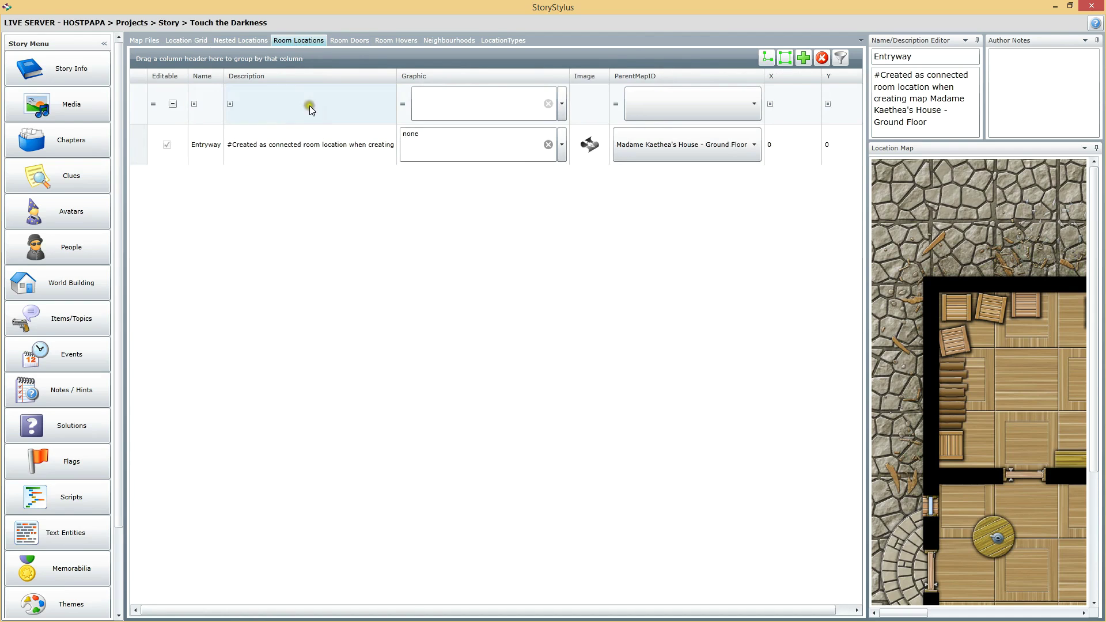
left_click(316, 144)
left_click(199, 145)
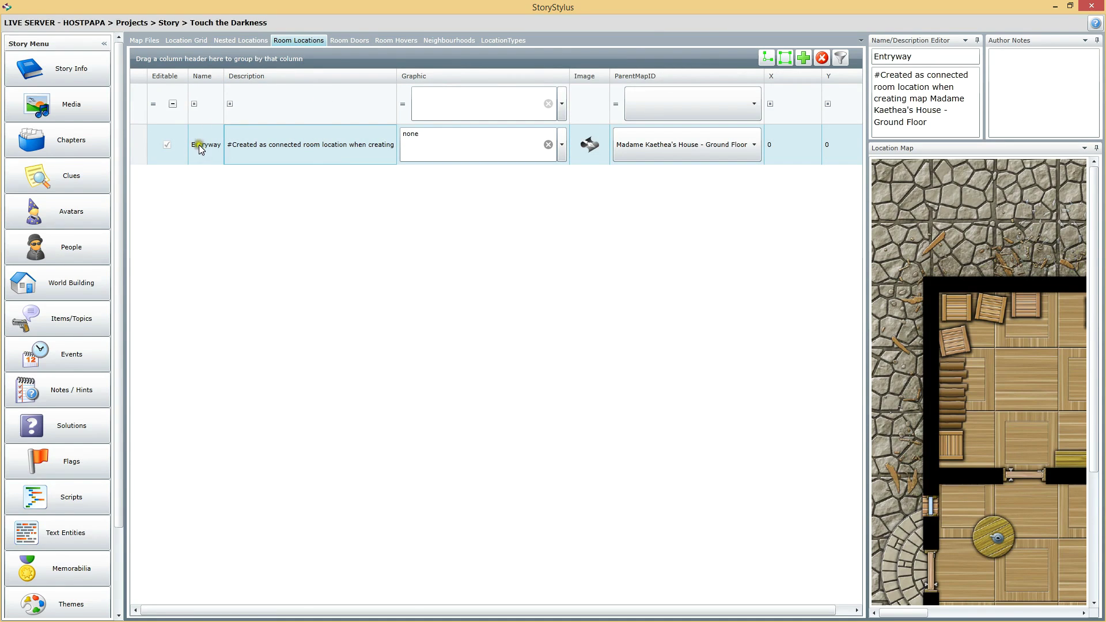
left_click(182, 42)
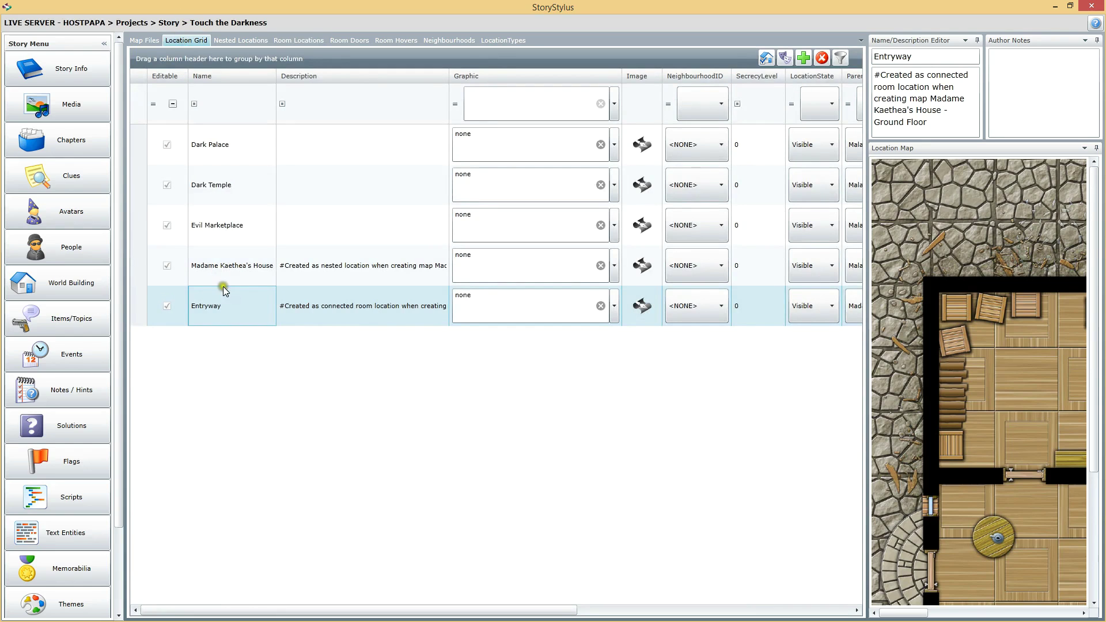
left_click(291, 41)
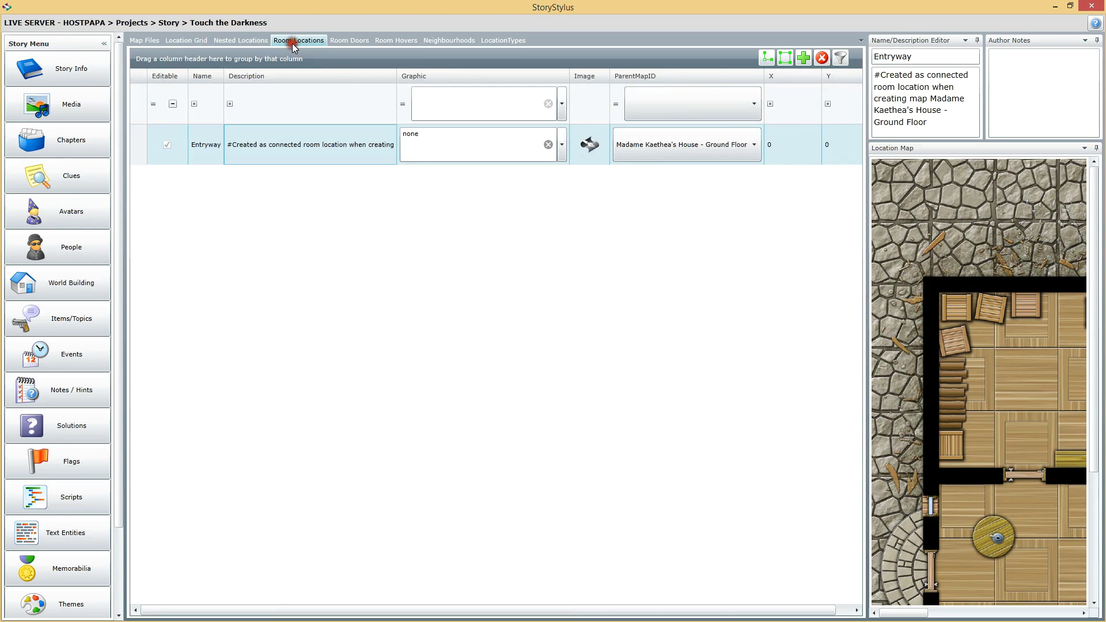
left_click(185, 42)
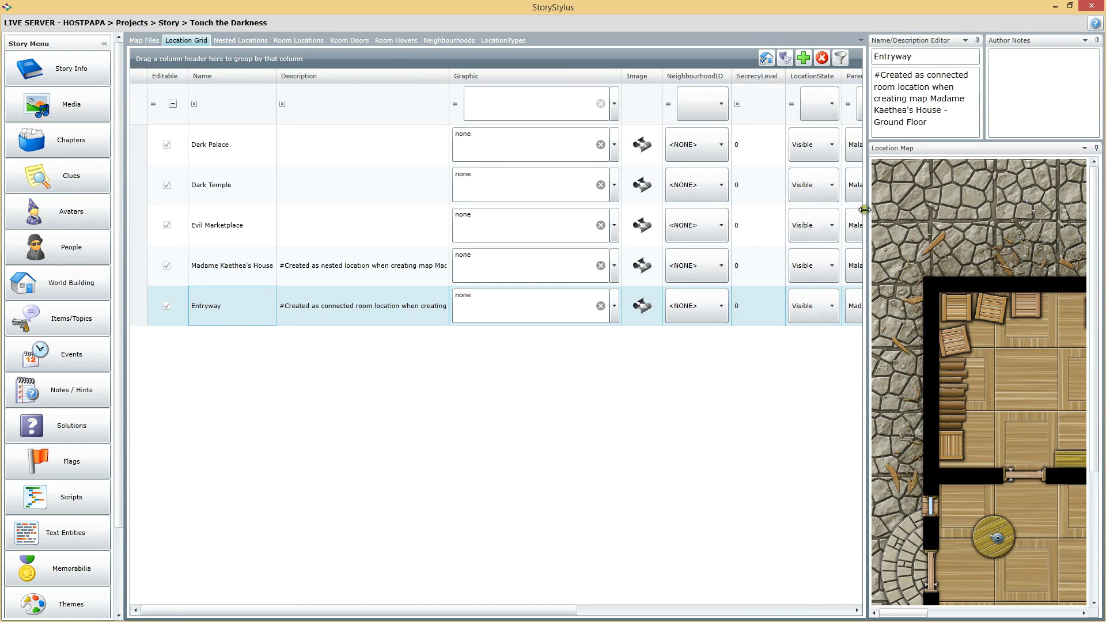
Place the Entryway on the ground floor plan between the long bench and the staircase, above the front door
left_click_drag(866, 208, 310, 261)
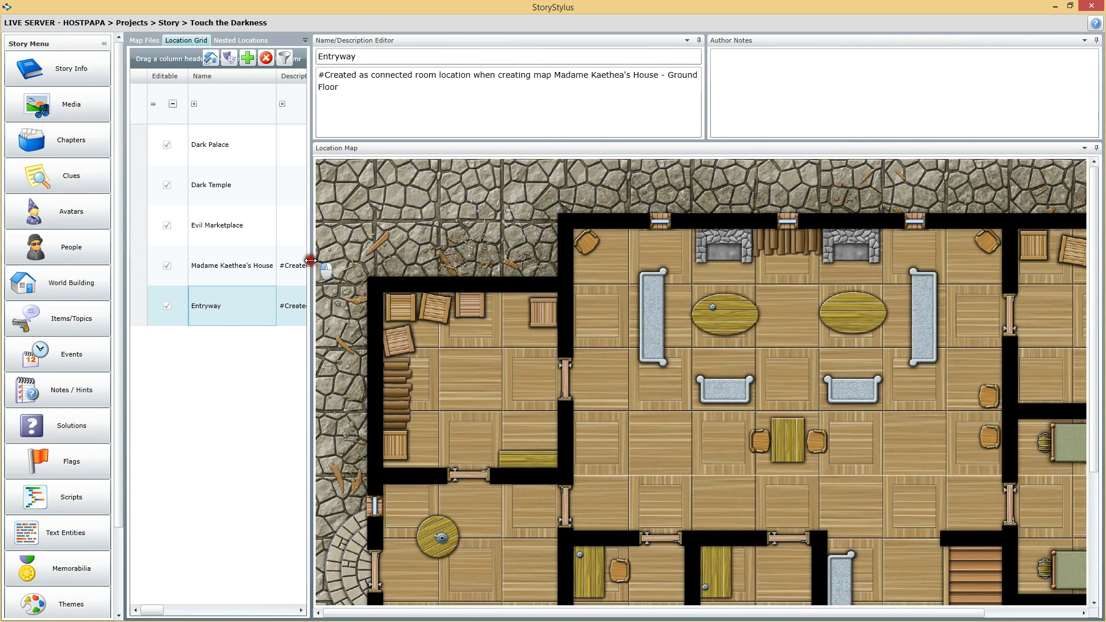
left_click(205, 266)
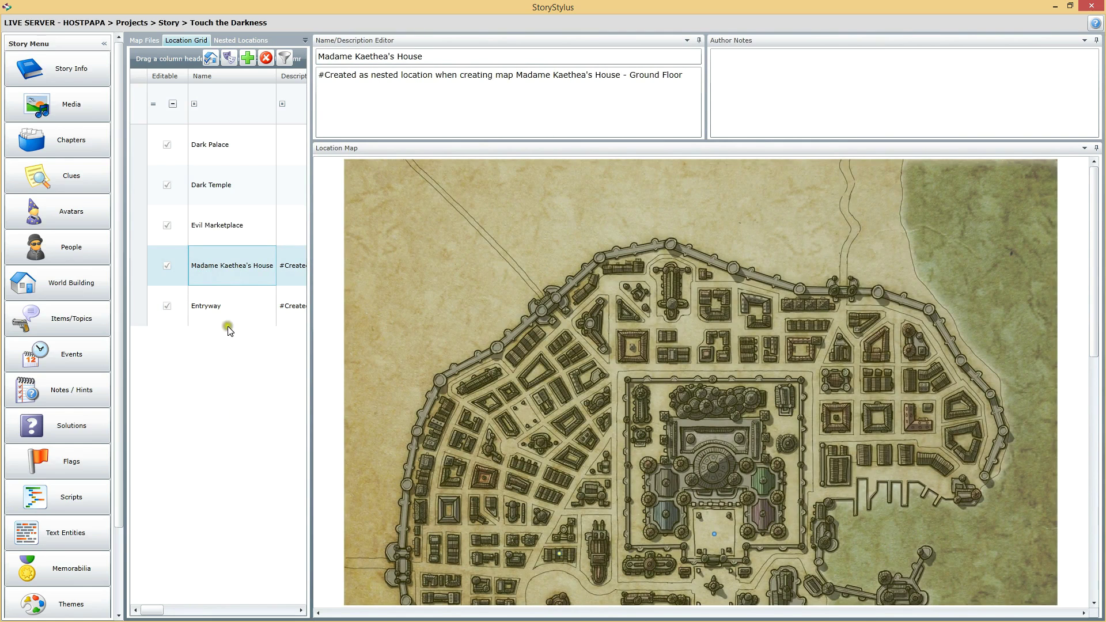
left_click(207, 299)
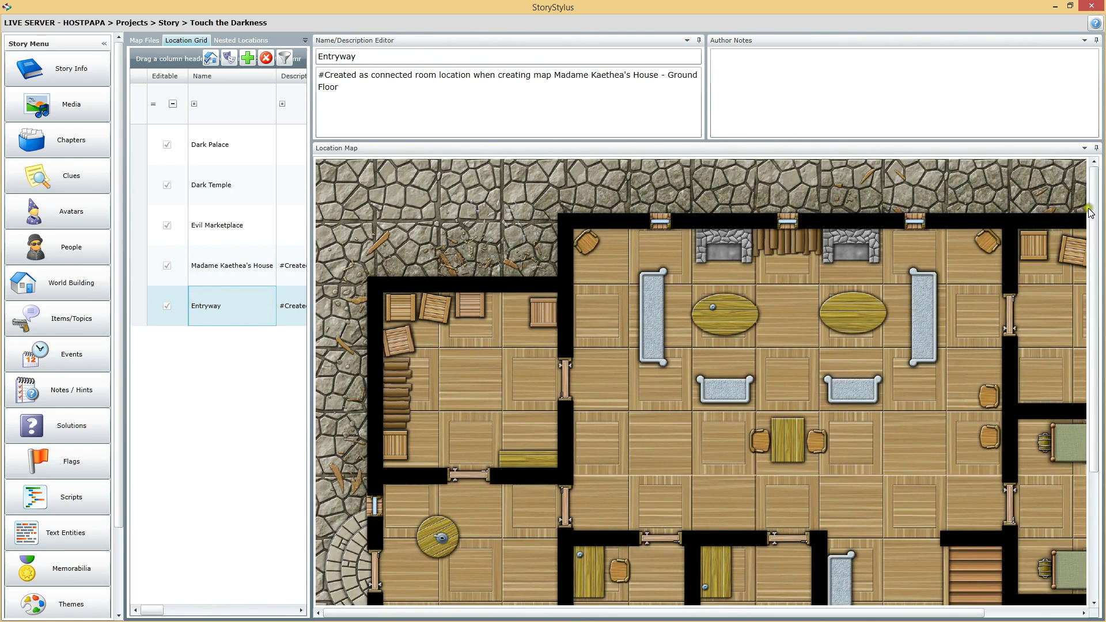
left_click_drag(1090, 212, 1090, 340)
left_click_drag(703, 615, 825, 603)
left_click(804, 440)
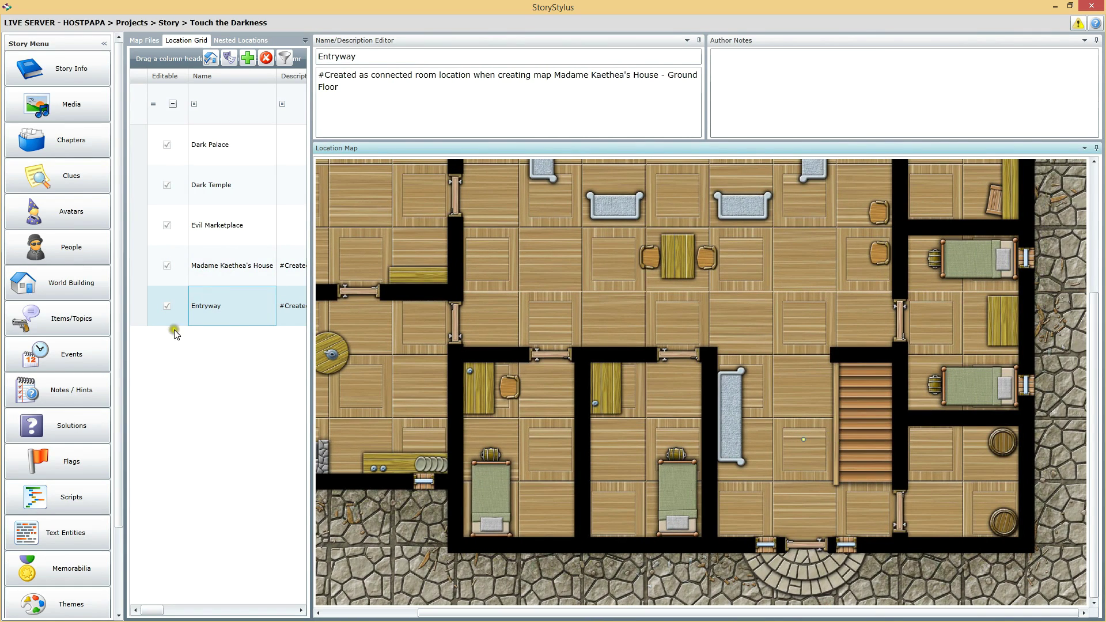
left_click(209, 265)
left_click(215, 293)
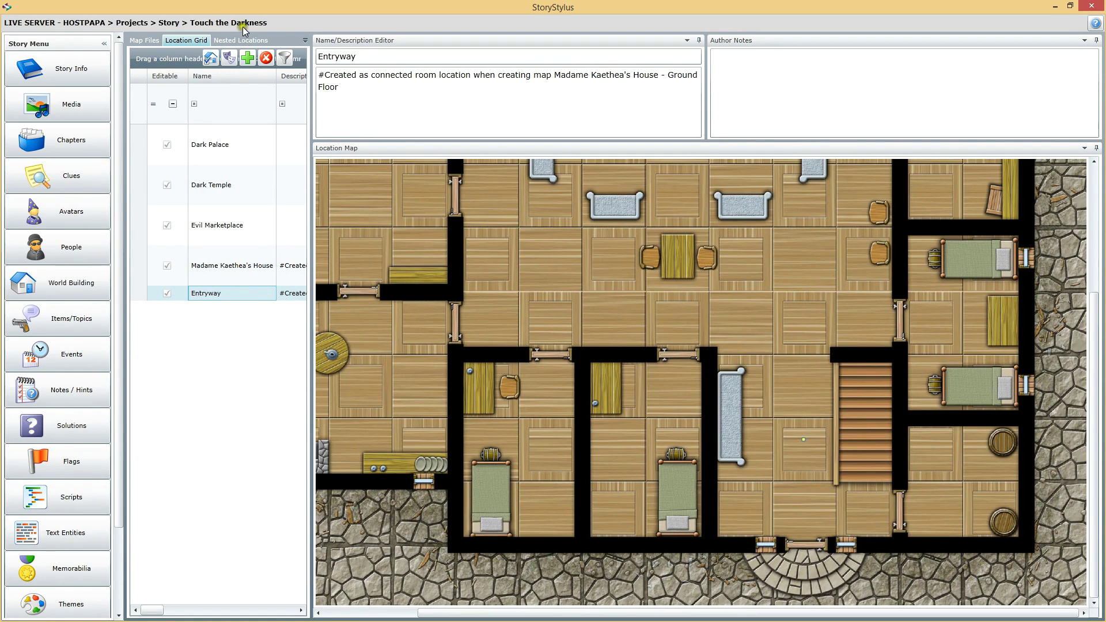
Add a room location named "Ground Level Storeroom" to the ground floor map, positioned in the barrel room at X=1309, Y=877
left_click_drag(310, 107, 604, 108)
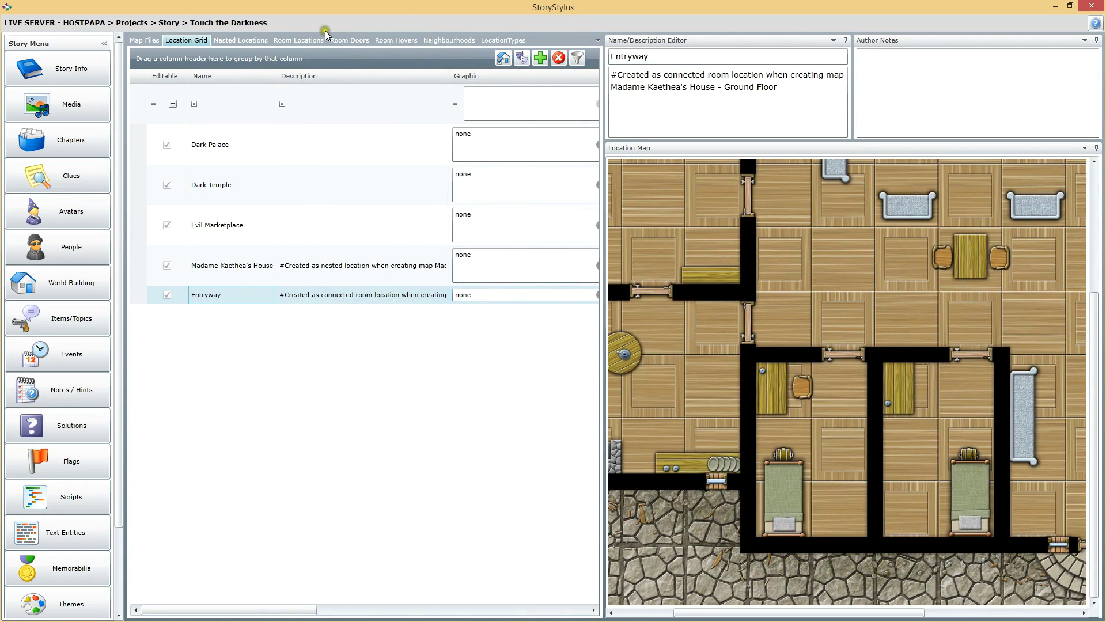
left_click(301, 38)
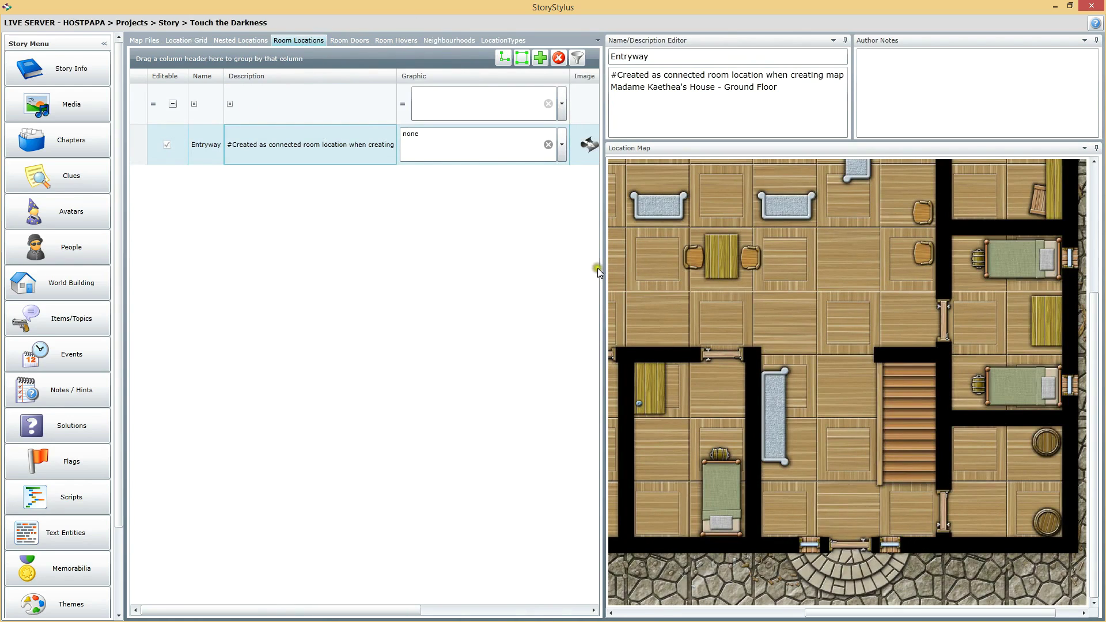
left_click_drag(603, 251, 412, 246)
left_click(353, 56)
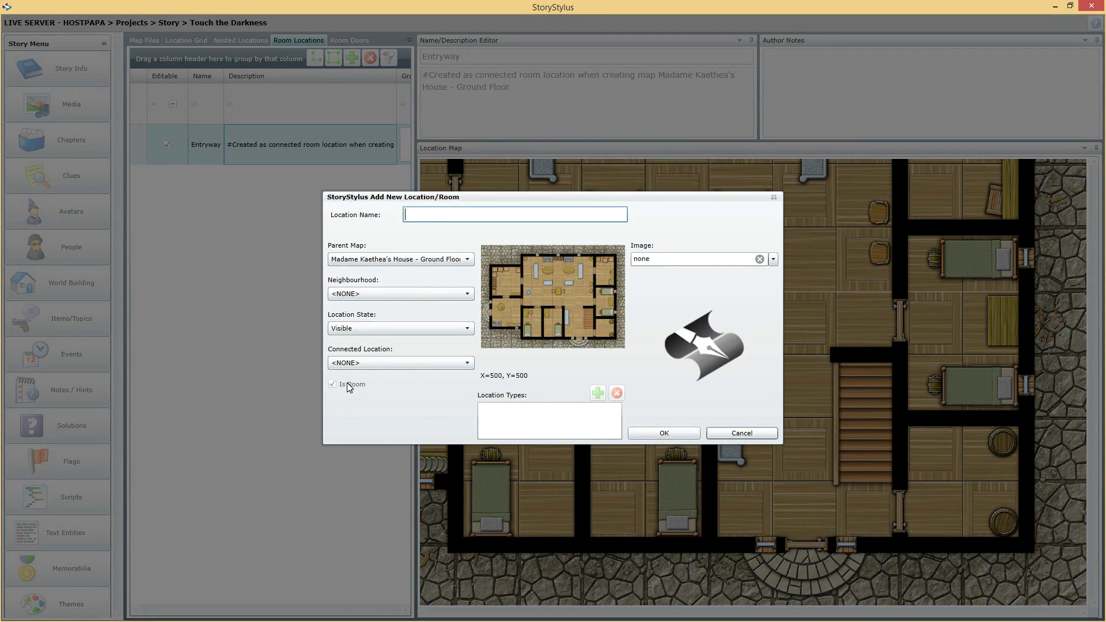
left_click(450, 220)
type("Storer")
type("oom")
type("Ground ")
type("Level")
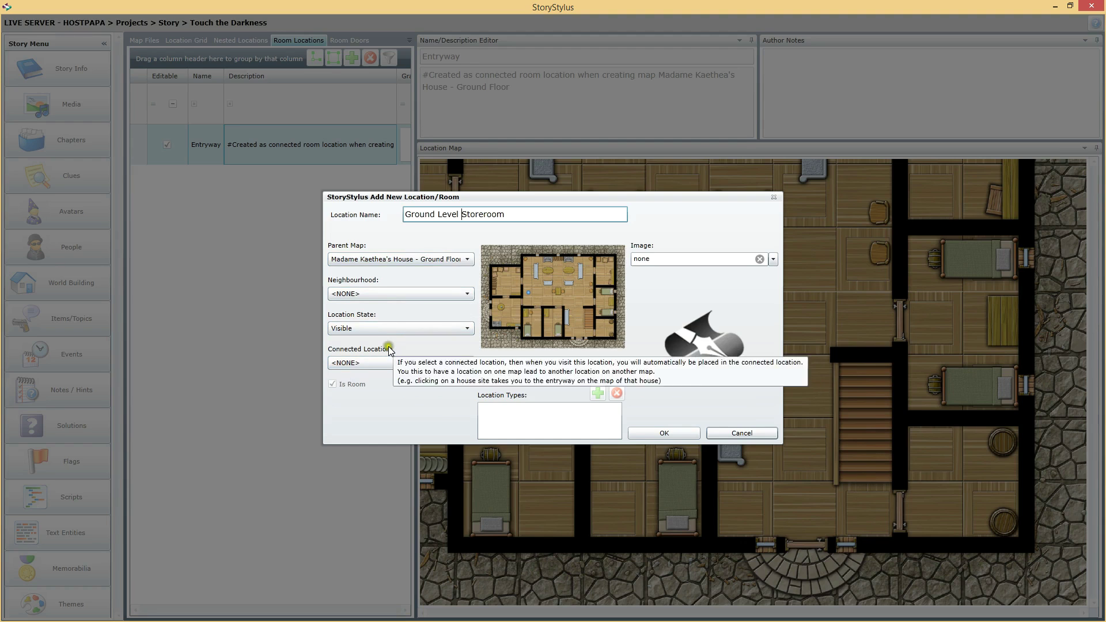
left_click(604, 327)
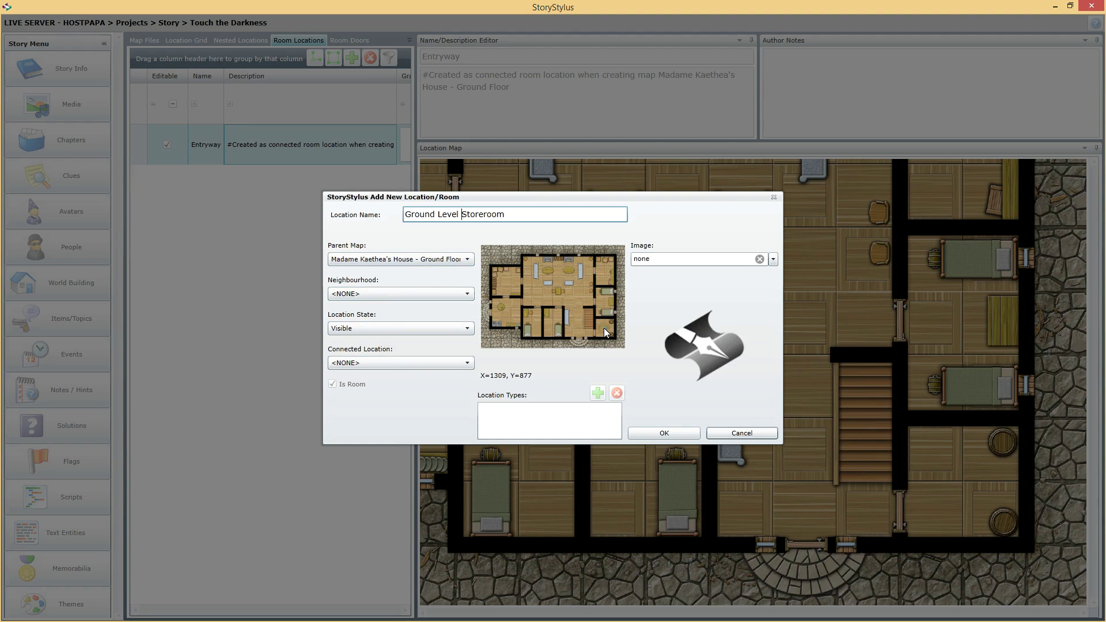
left_click(676, 435)
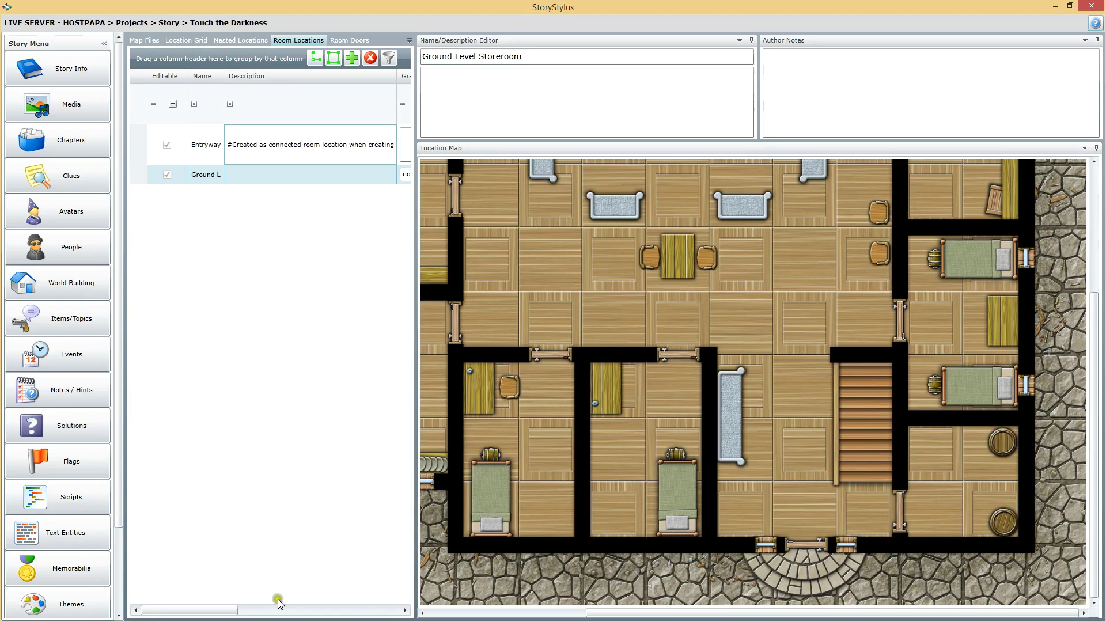
Check the Entryway and Ground Level Storeroom entries in both the room locations list and the location grid
left_click(334, 141)
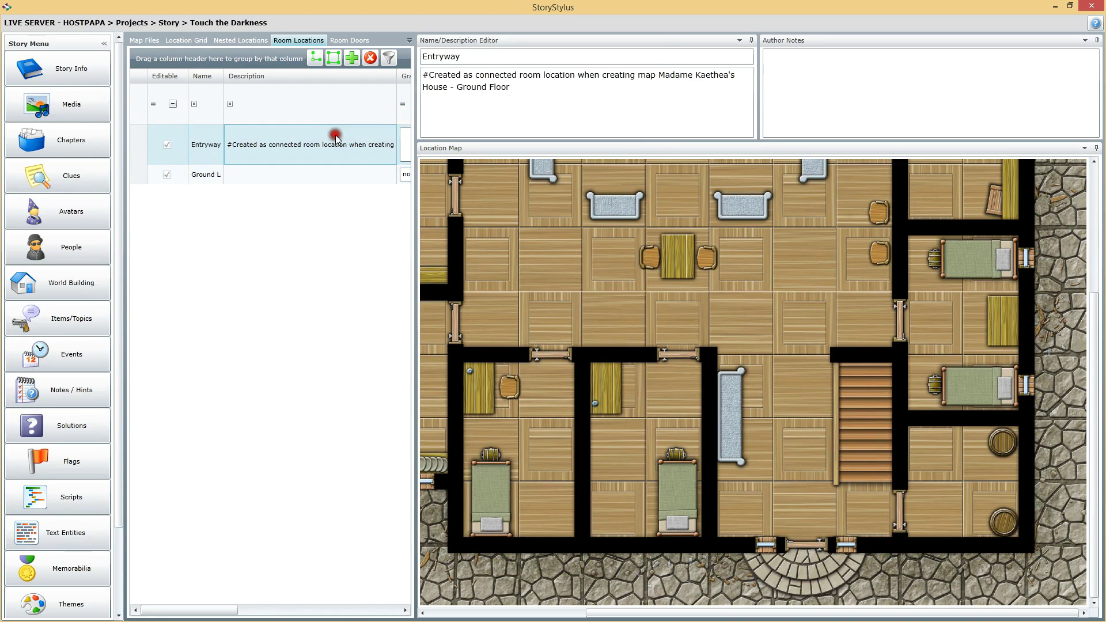
left_click(310, 179)
left_click_drag(203, 611, 165, 609)
left_click(214, 138)
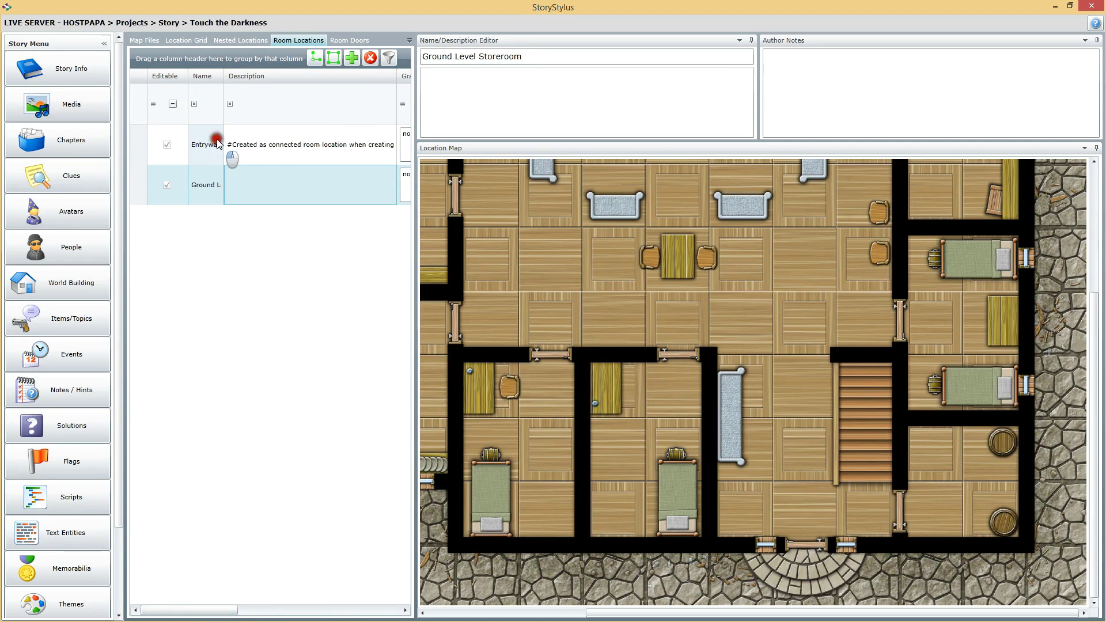
left_click(206, 199)
left_click(186, 40)
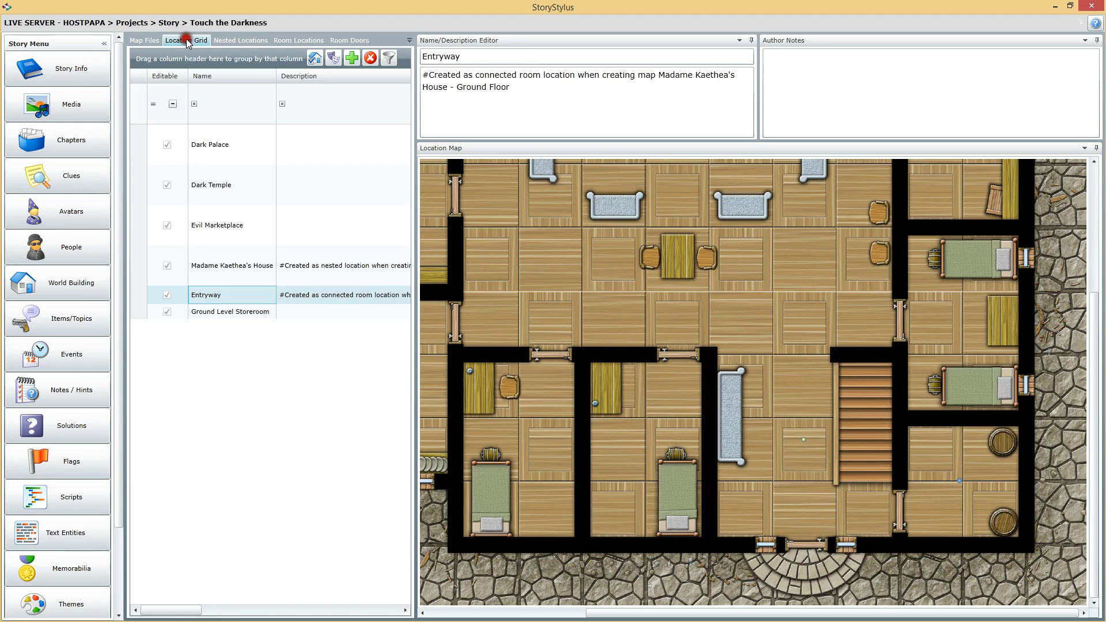
left_click(299, 40)
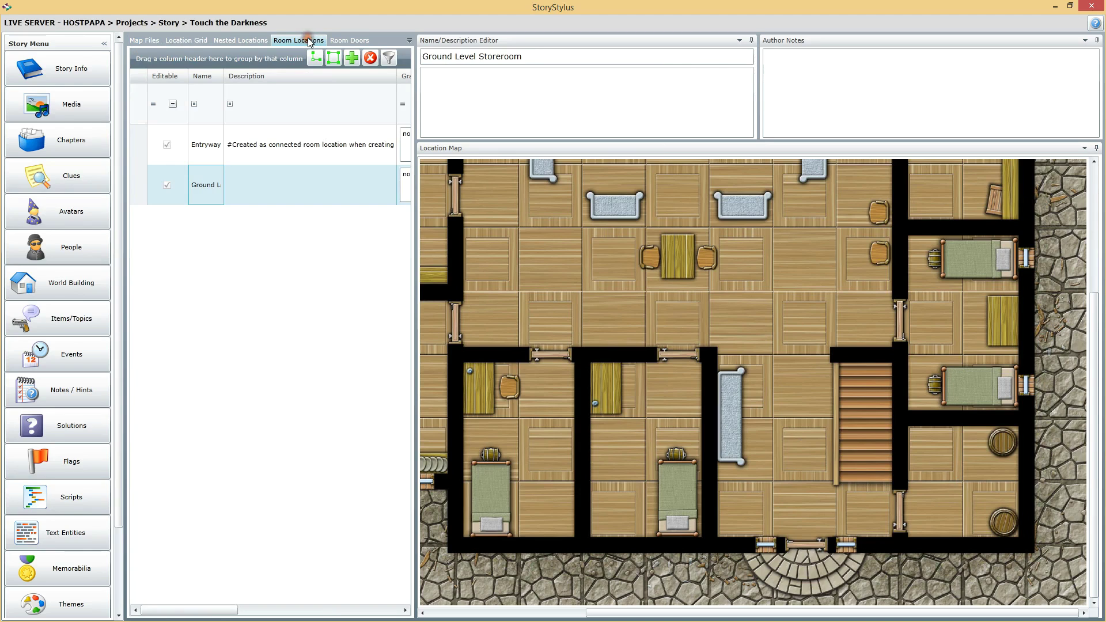
Add a room location named "Main Room" to the ground floor map, positioned in the large central room at X=844, Y=370
left_click(206, 141)
left_click(192, 200)
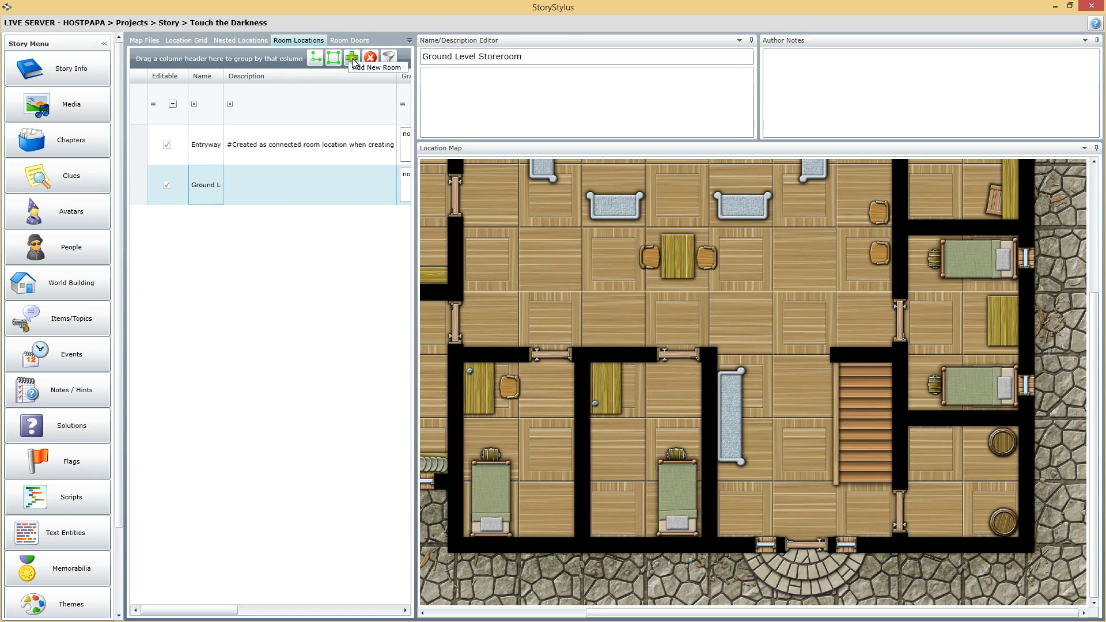
left_click_drag(1094, 344, 1097, 214)
left_click(334, 59)
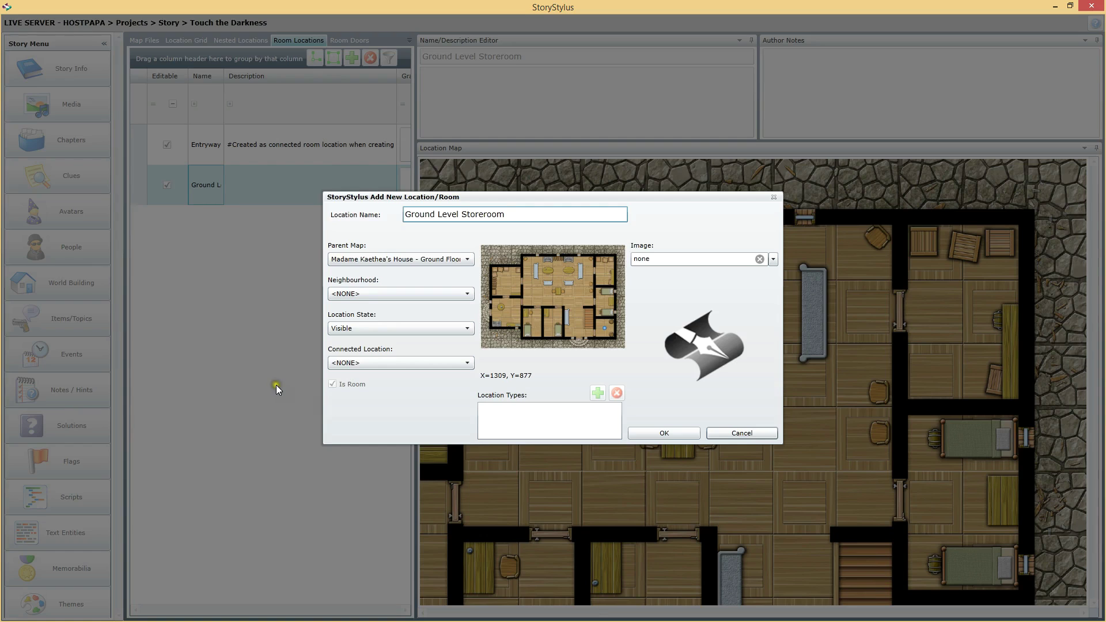
left_click_drag(513, 219, 313, 226)
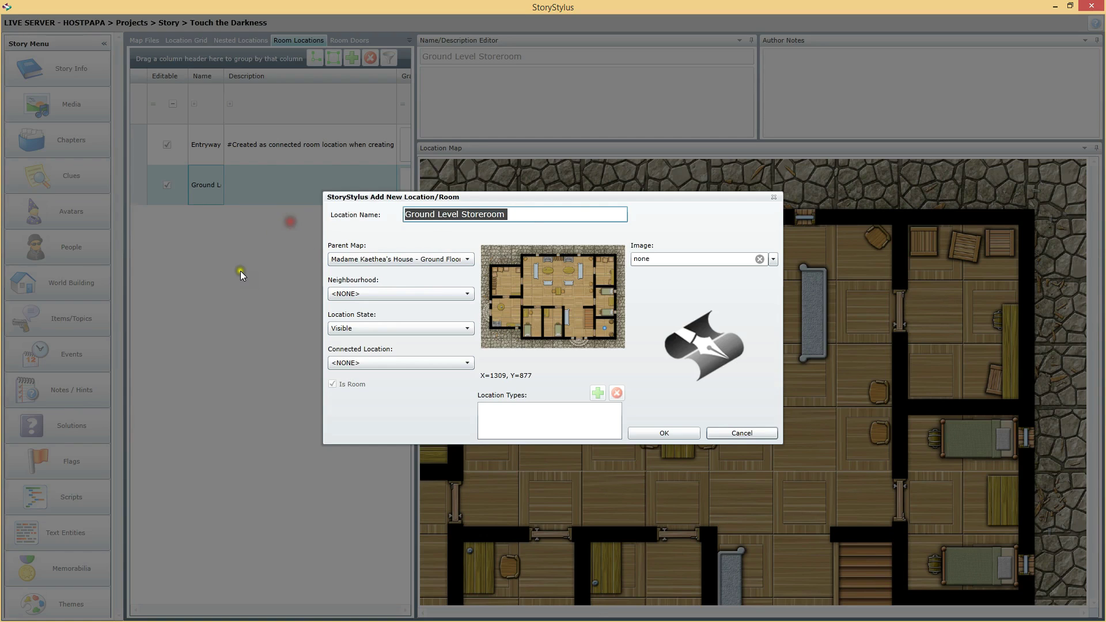
type("Li")
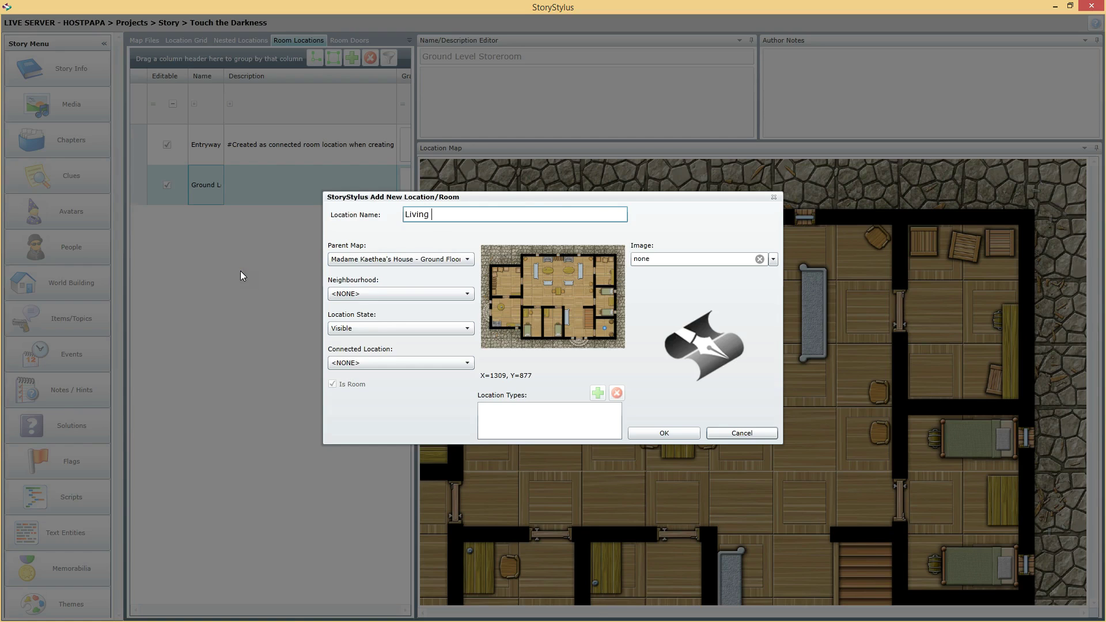
type("ving")
key("BackSpace")
key("BackSpace")
key("BackSpace")
key("BackSpace")
key("BackSpace")
key("BackSpace")
type("M")
left_click(562, 279)
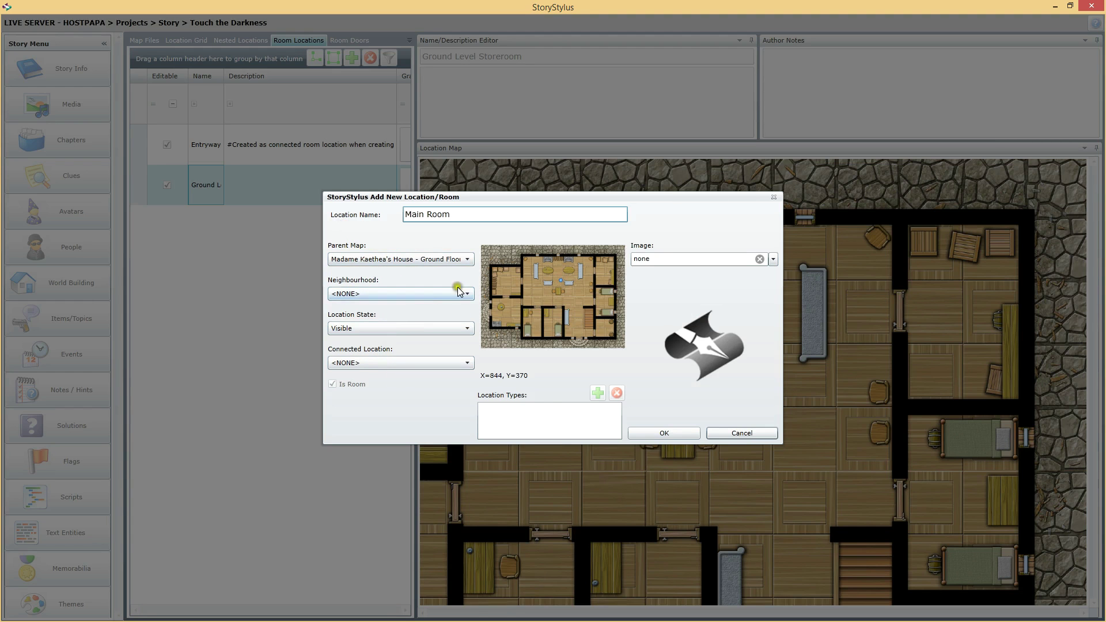
left_click(671, 434)
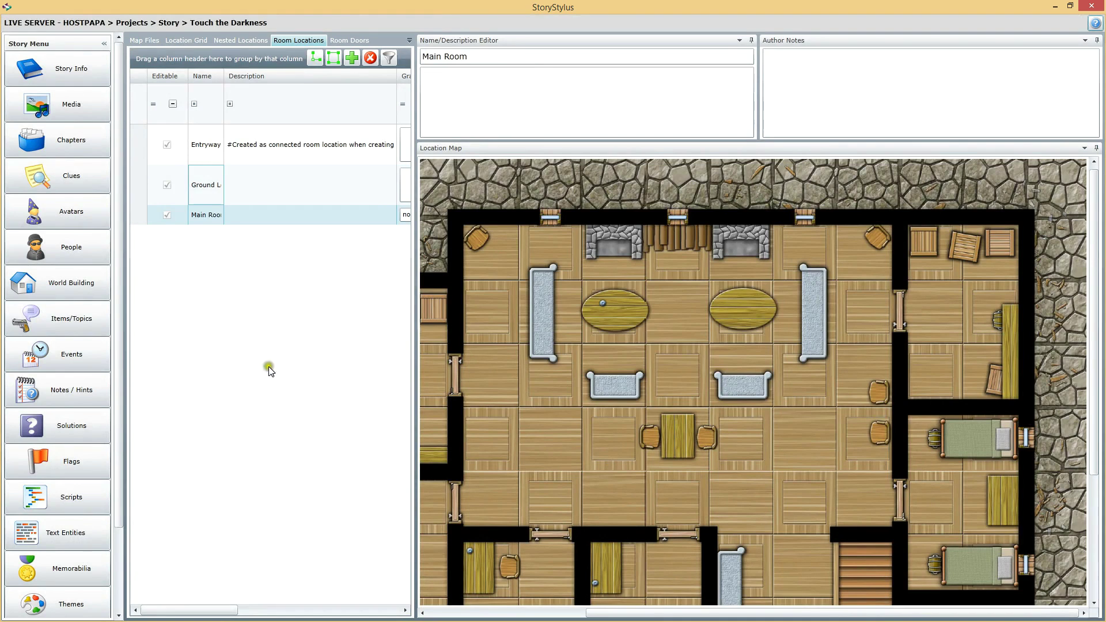
Check the Entryway, Ground Level Storeroom and Main Room entries in the room locations list against the ground floor map
left_click(209, 195)
left_click(204, 145)
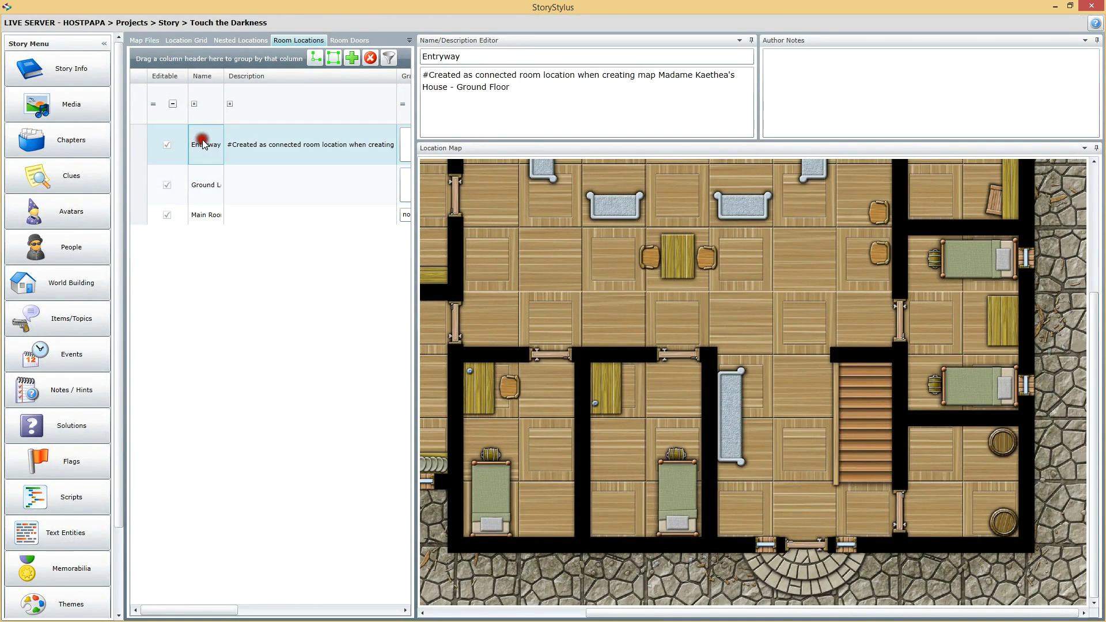
left_click(208, 185)
left_click(212, 215)
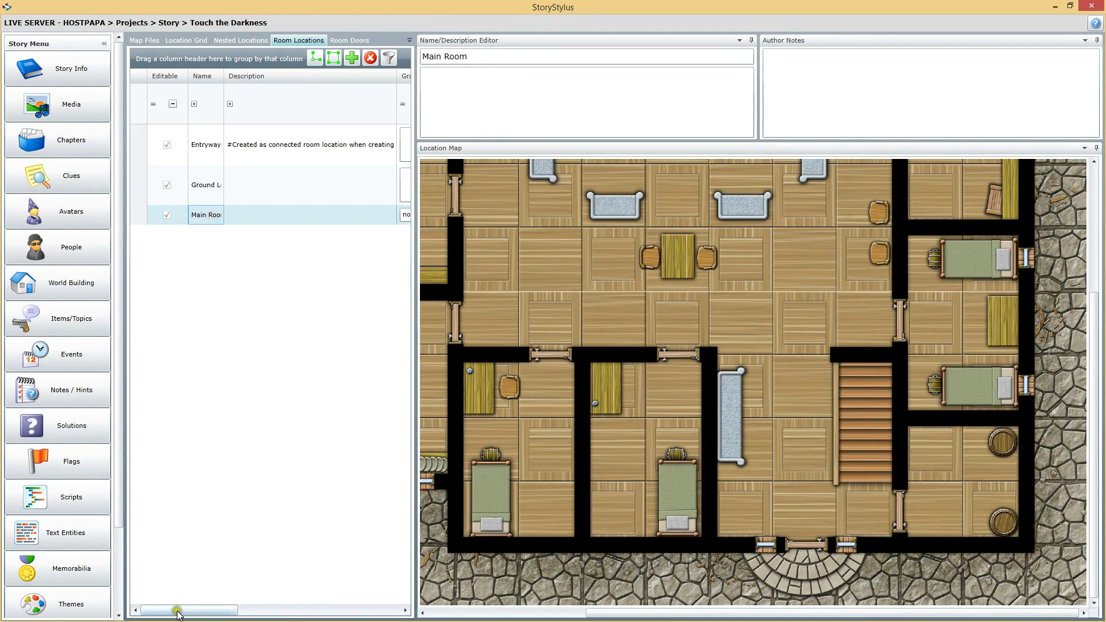
left_click_drag(193, 609, 119, 592)
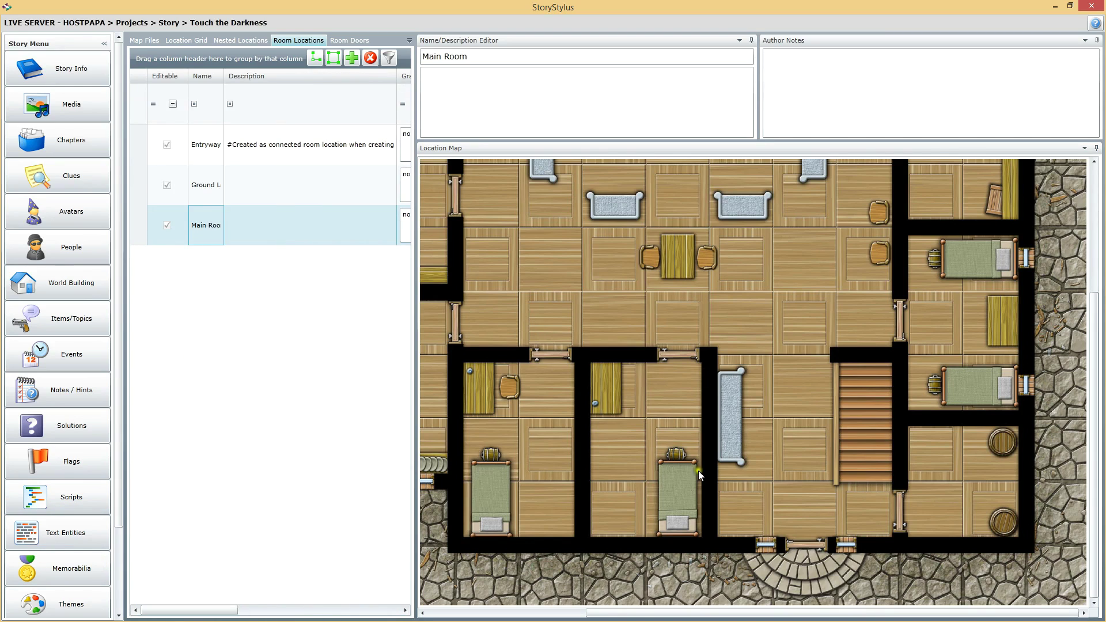
Add a room location named "Kitchen" to the ground floor map, positioned beside the round table at X=251, Y=724
left_click_drag(877, 614, 764, 619)
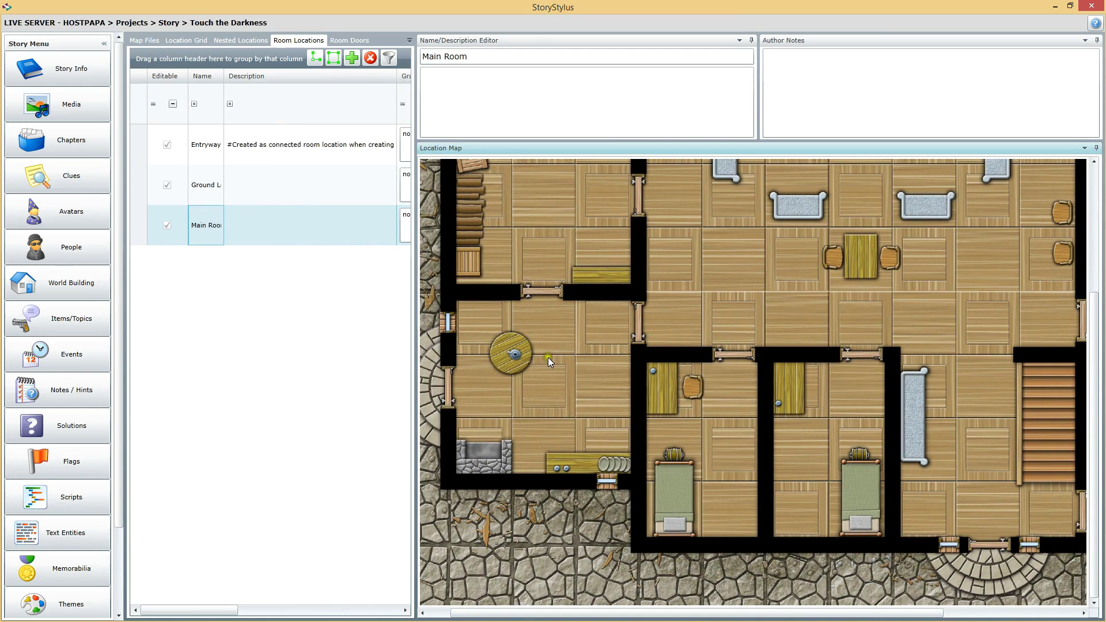
left_click(352, 58)
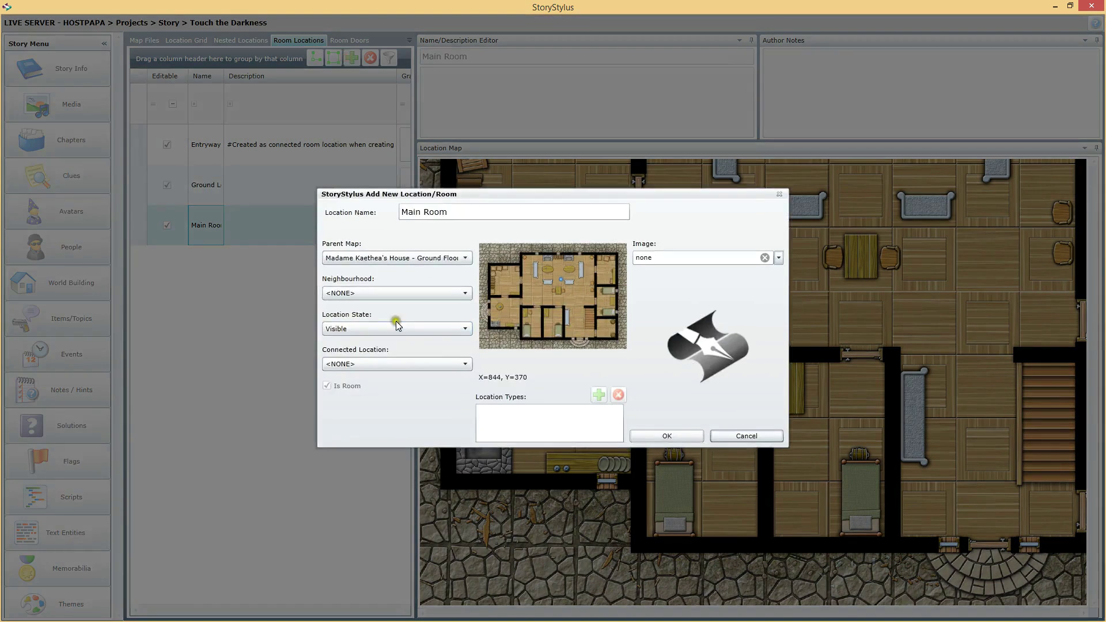
left_click_drag(483, 214, 348, 224)
type("Kitchen")
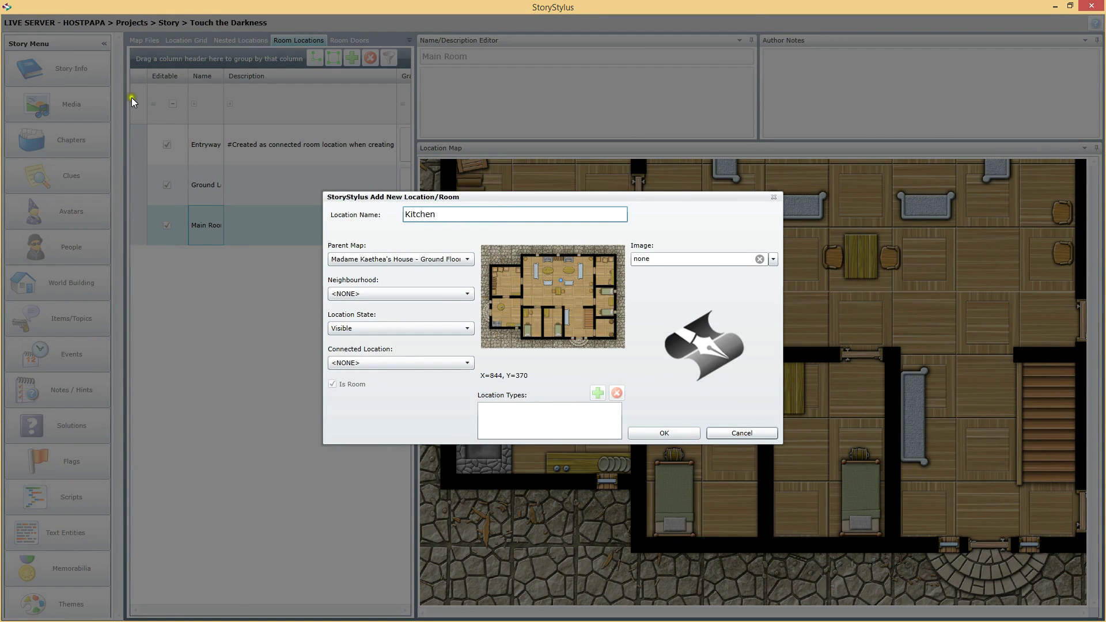
left_click(504, 313)
left_click(677, 438)
left_click(679, 440)
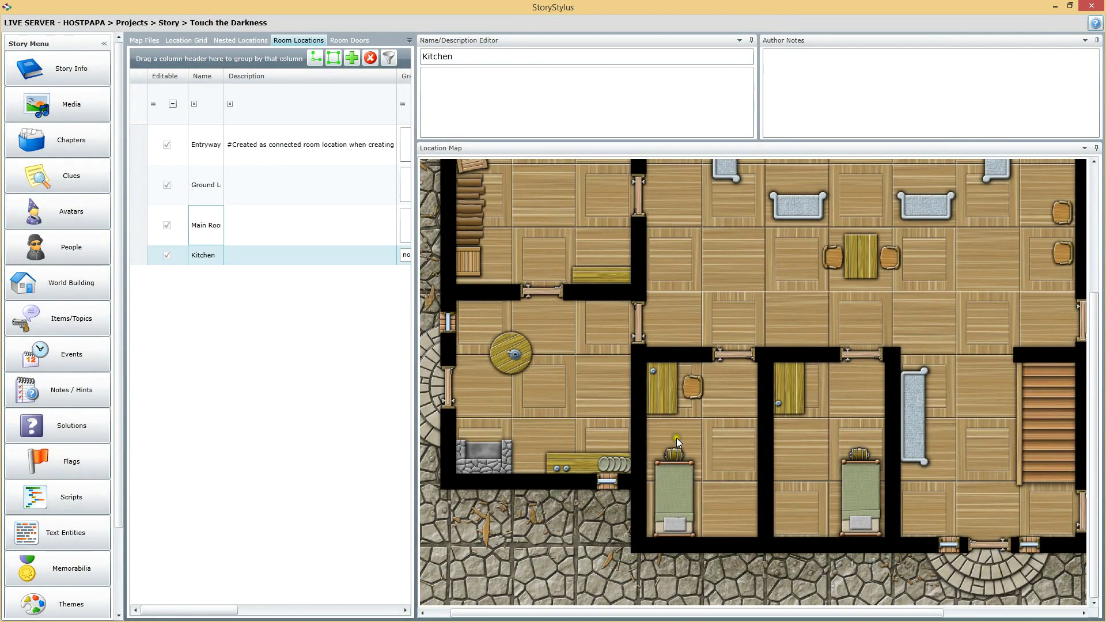
Try Malafantasia as a new room's parent map, switch back to Madame Kaethea's House - Ground Floor, and discard the new room
left_click(352, 58)
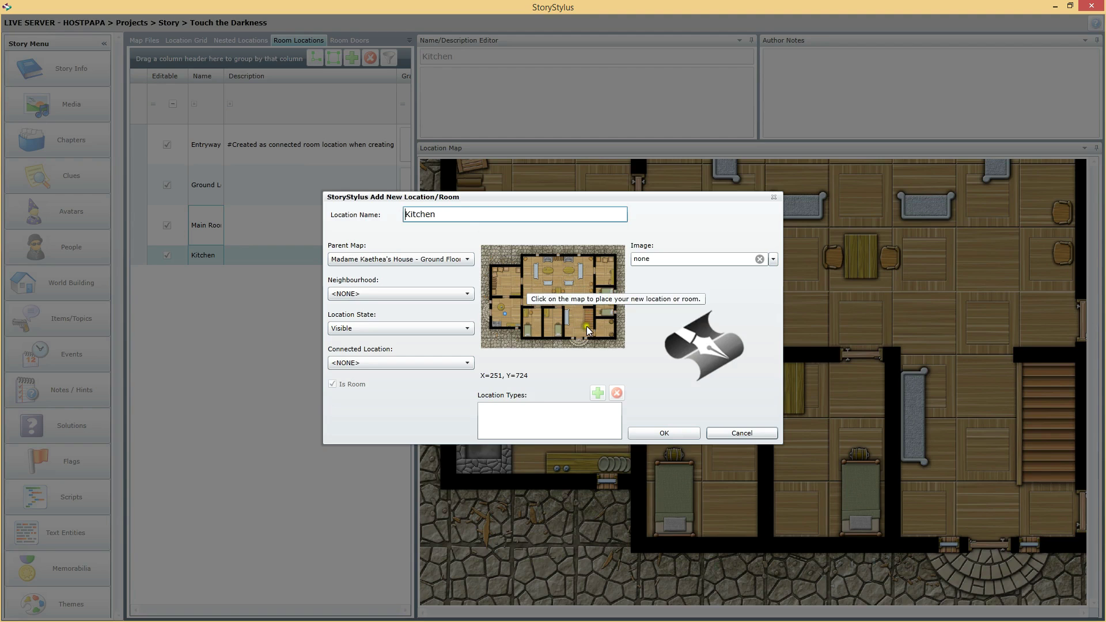
left_click(462, 259)
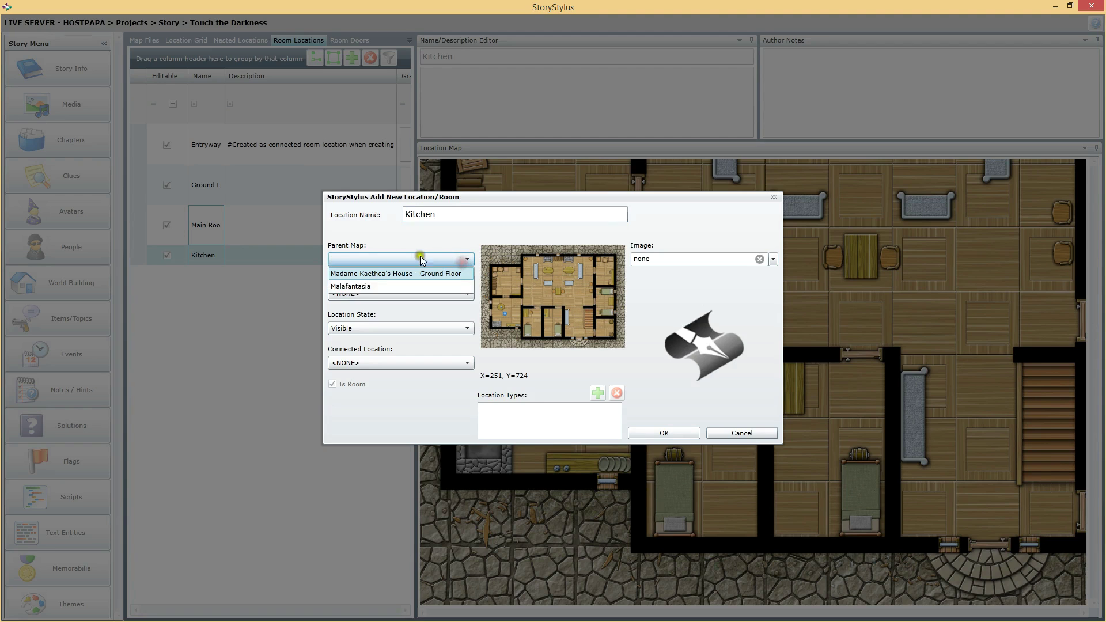
left_click(373, 286)
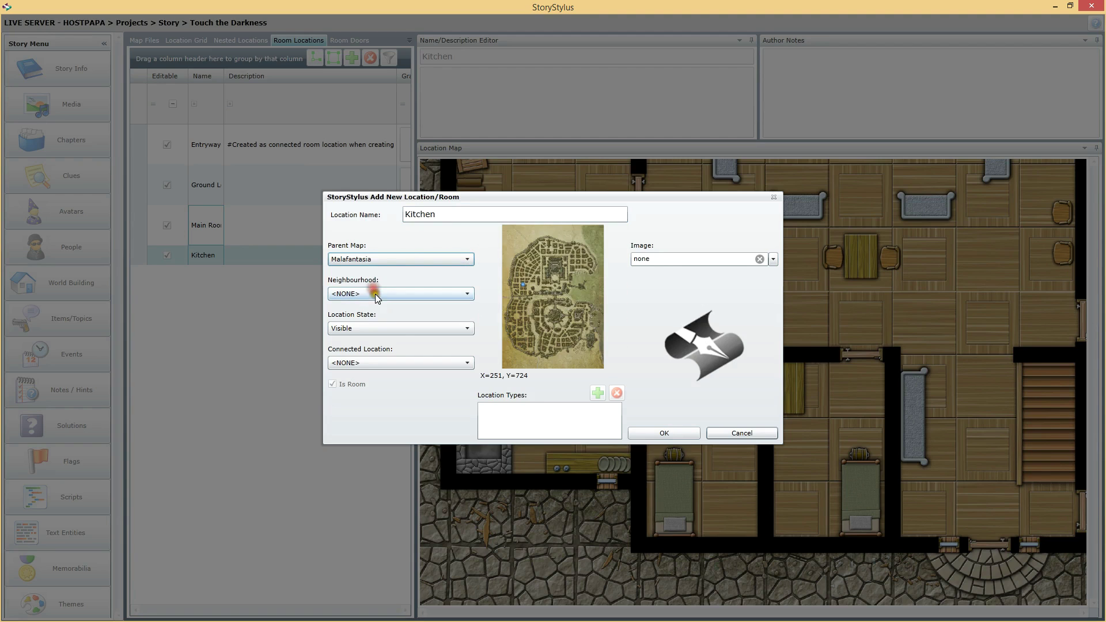
left_click(391, 264)
left_click(407, 272)
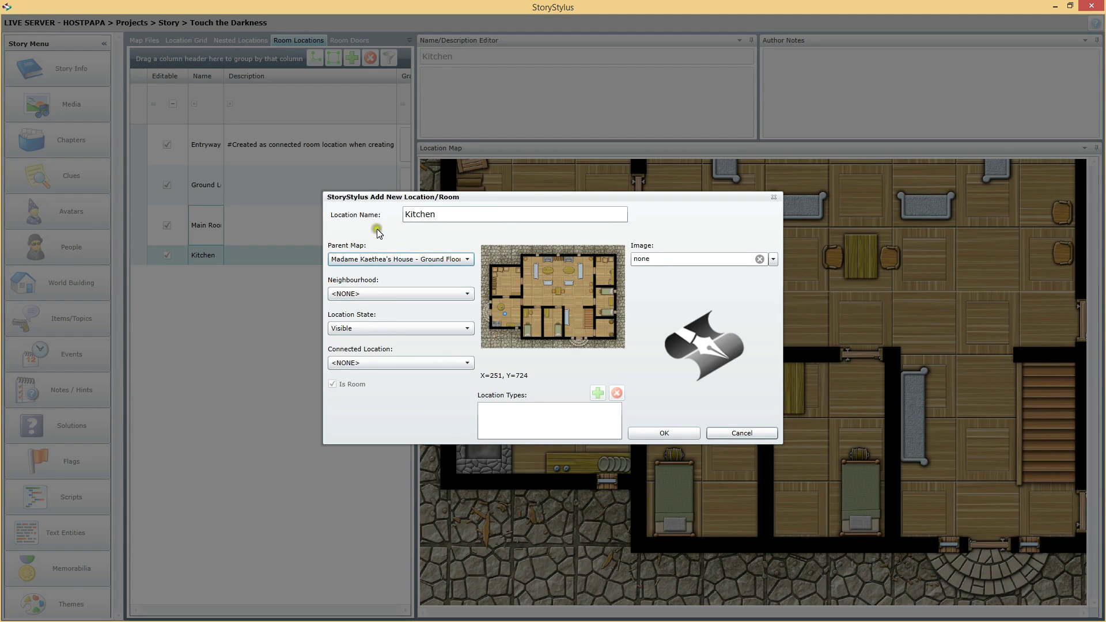
left_click(743, 433)
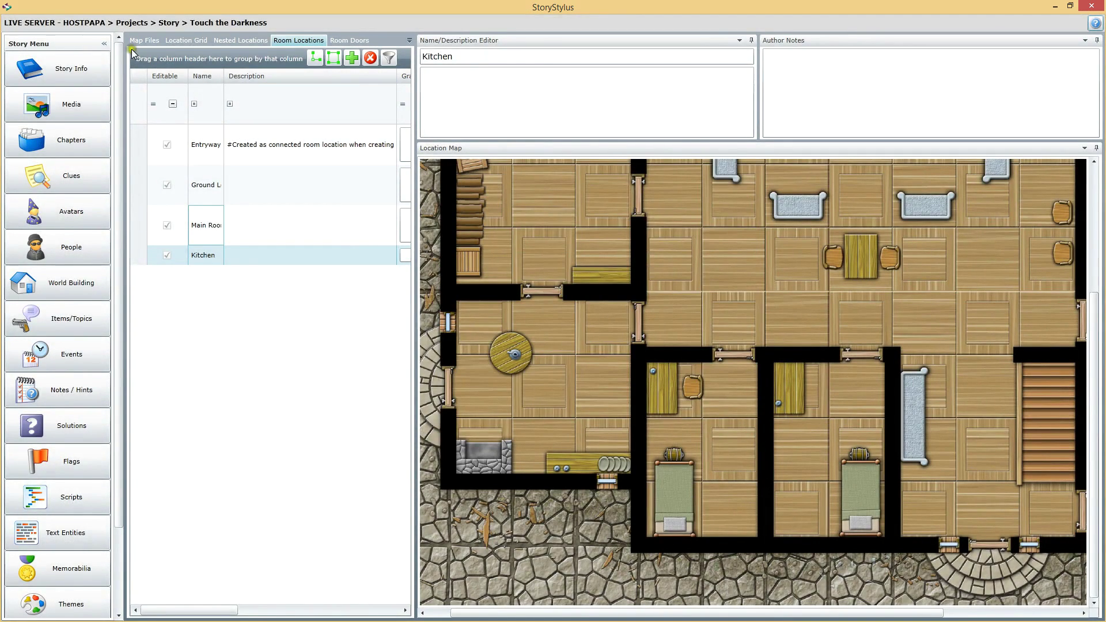
View the two existing map files and start a new floor plan map named "Madame Kaethea's House - Second Floor"
left_click(144, 40)
left_click(220, 145)
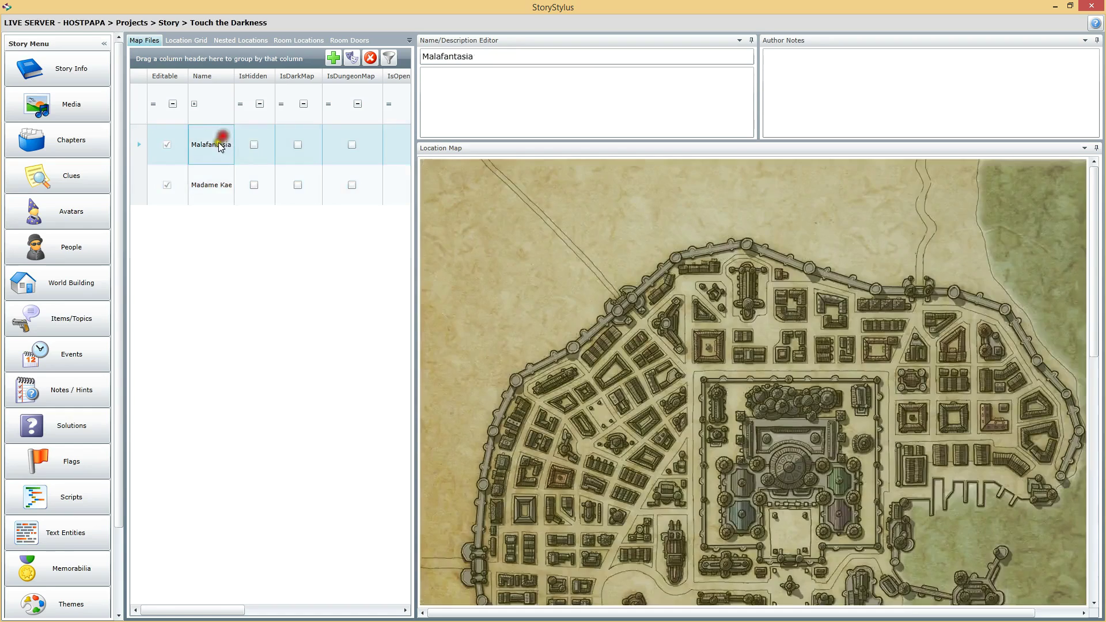
left_click(212, 183)
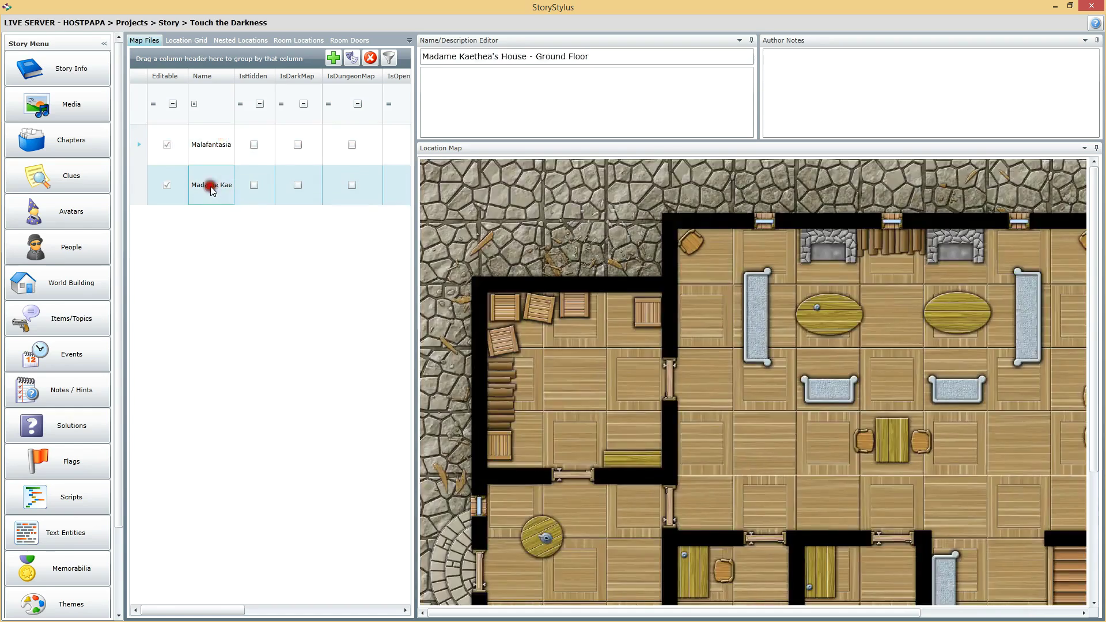
left_click(334, 60)
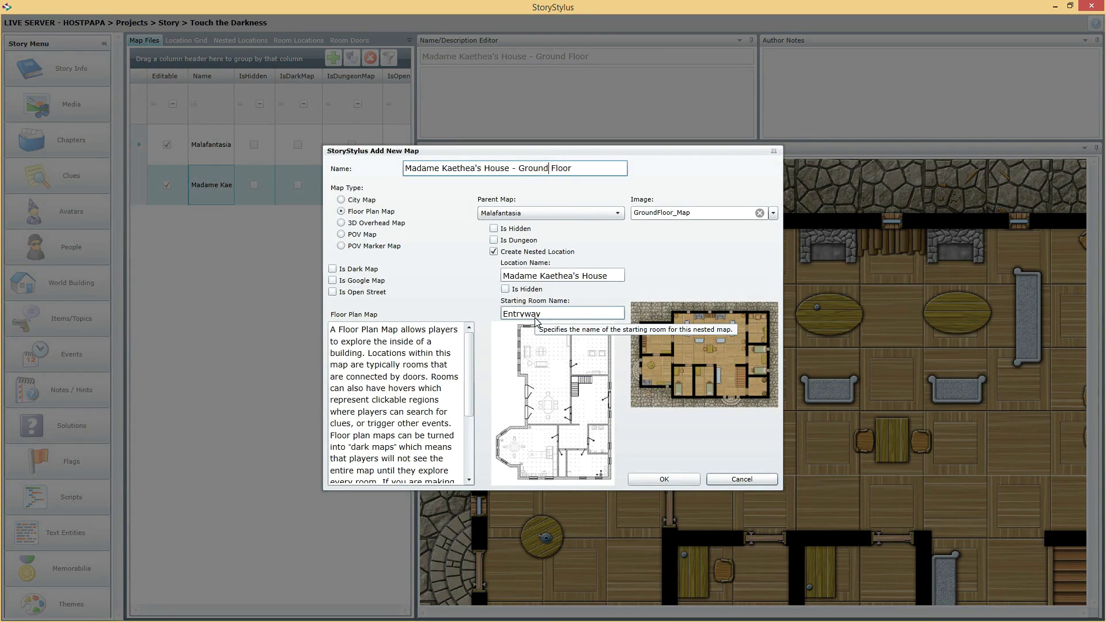
type("Z")
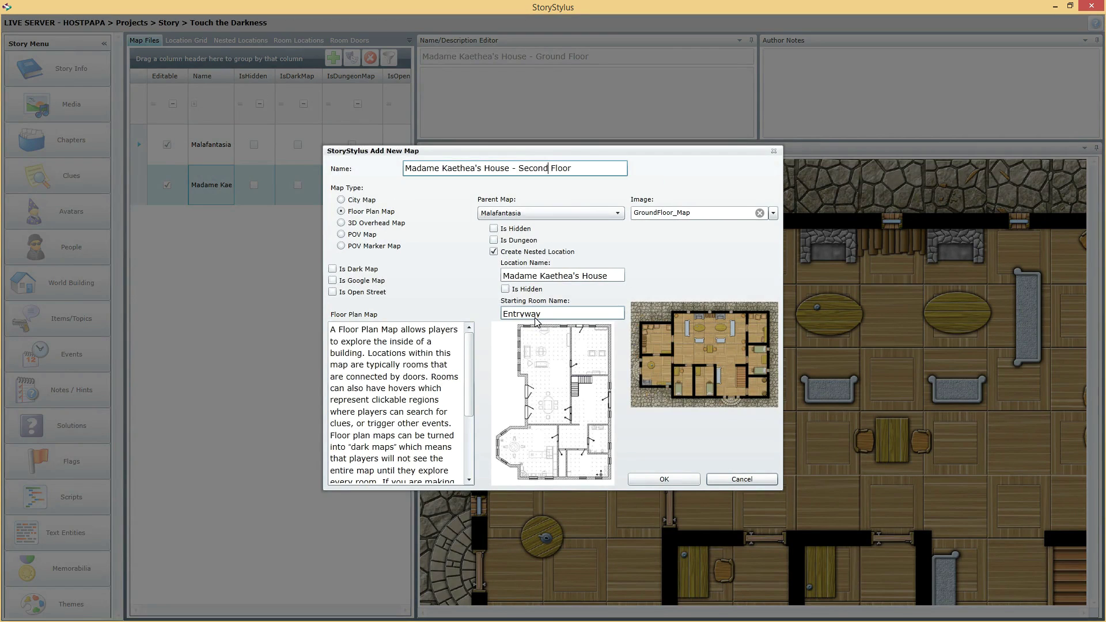
Set the new second floor map's parent map to <NONE>, assign the SecondFloor_Map image, and create the map
left_click(502, 214)
left_click(500, 228)
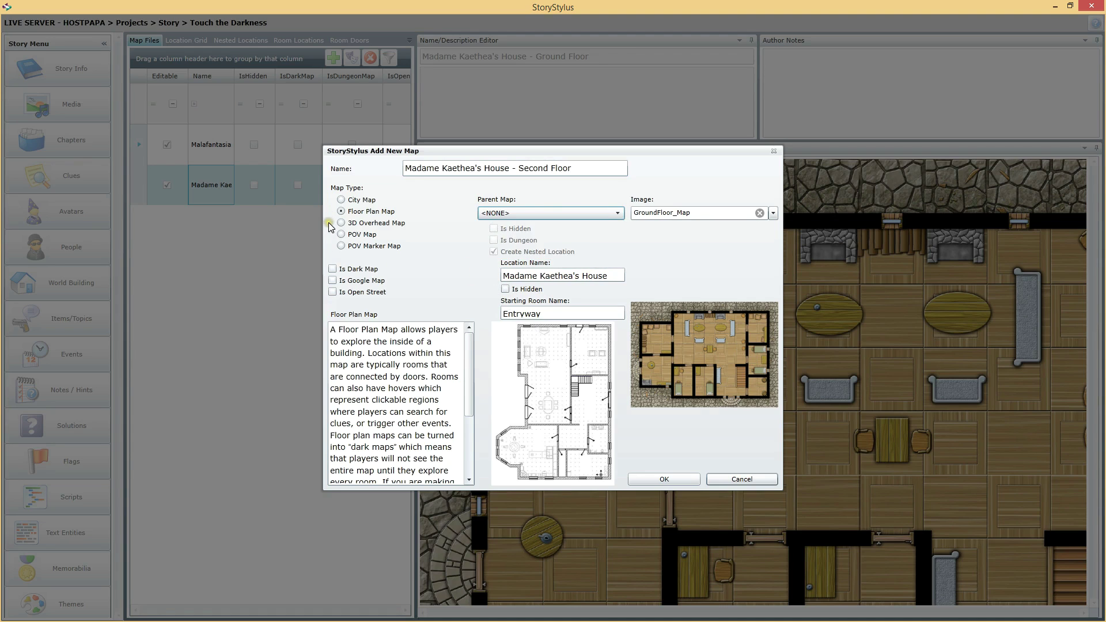
left_click(773, 213)
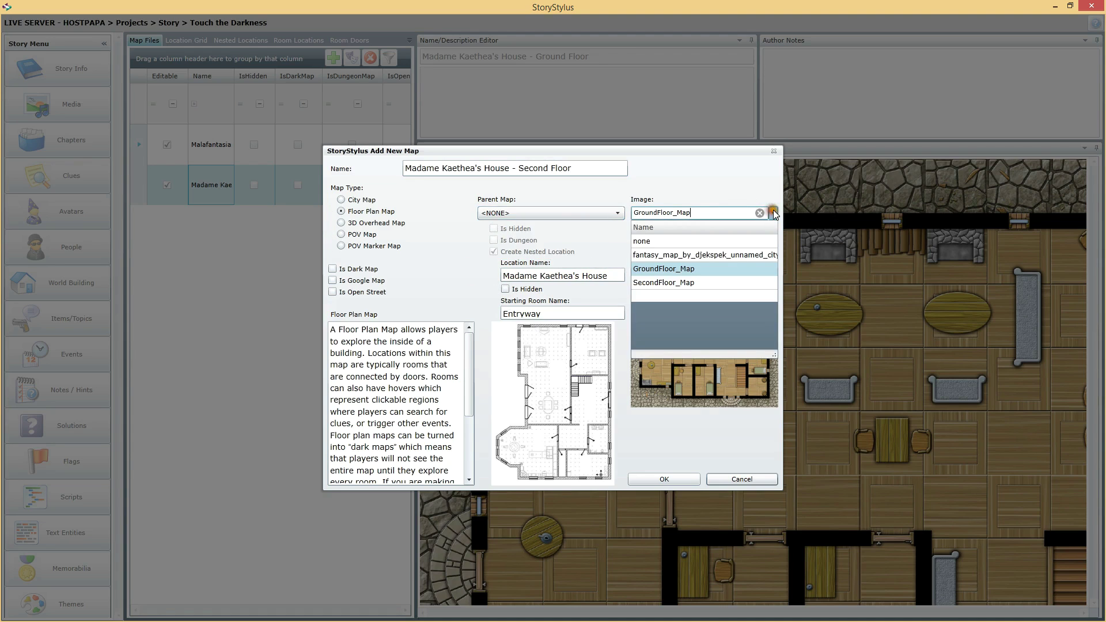
left_click(644, 282)
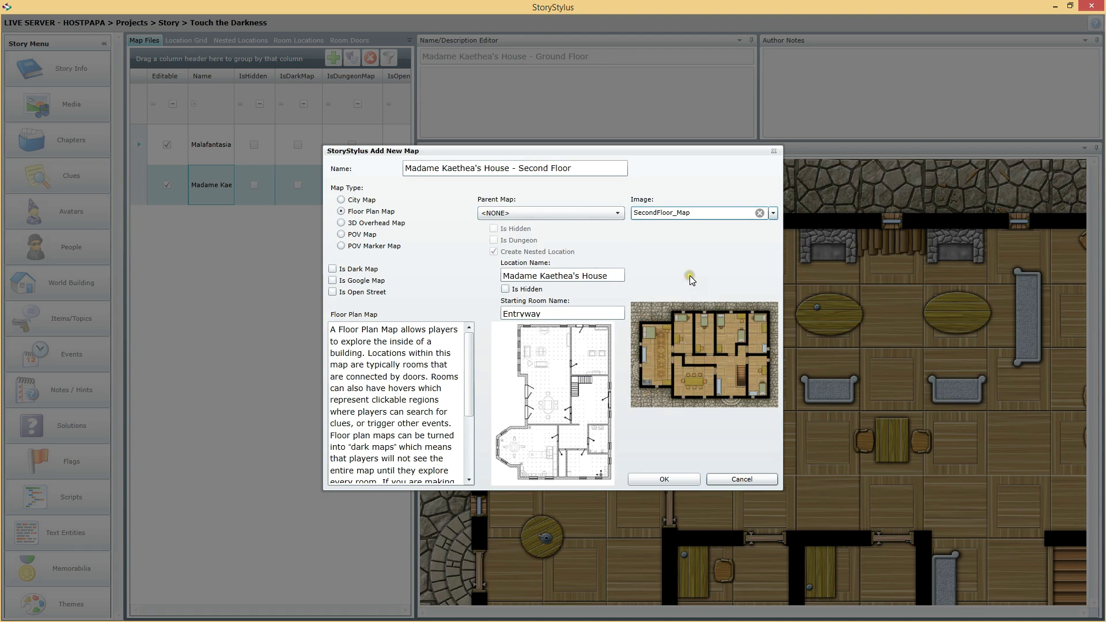
left_click(669, 479)
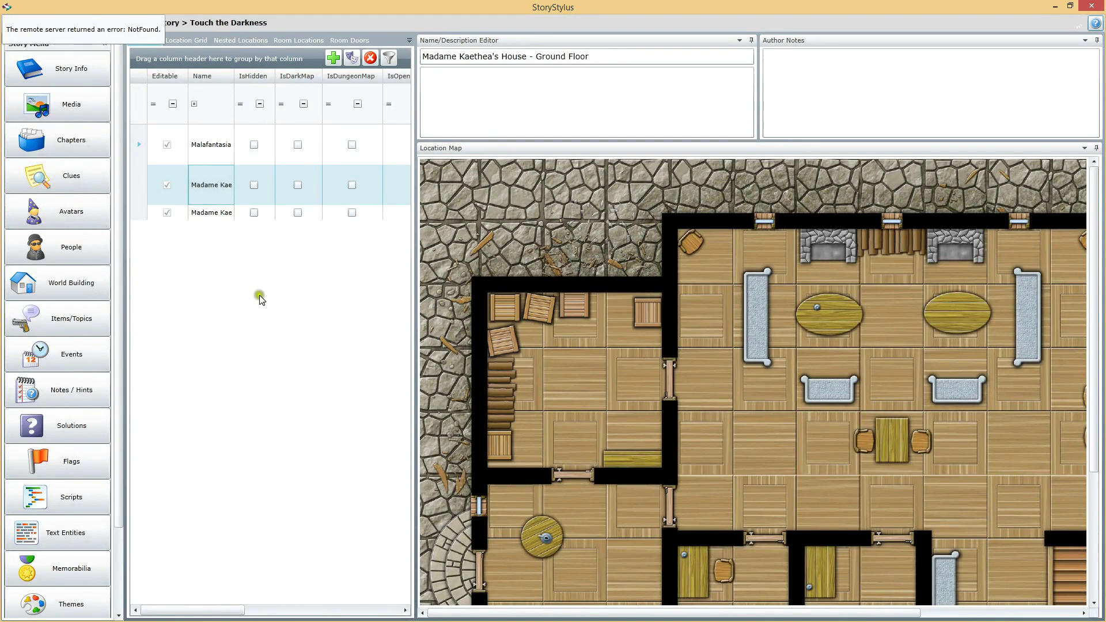
Examine the second floor plan and compare it with the ground floor map
left_click(204, 213)
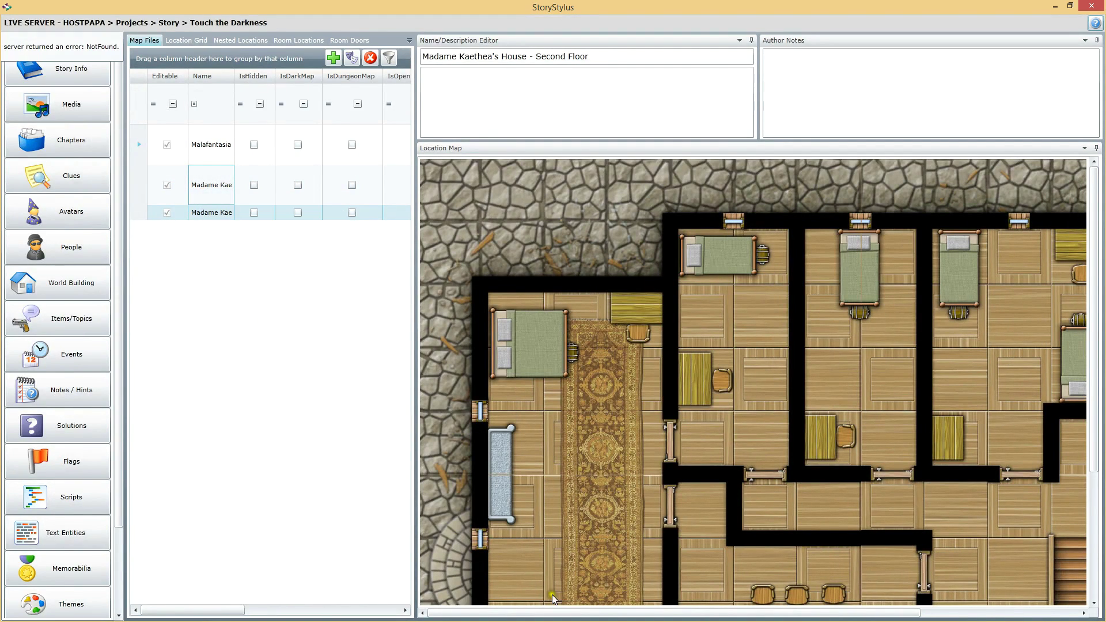
left_click_drag(610, 613, 685, 612)
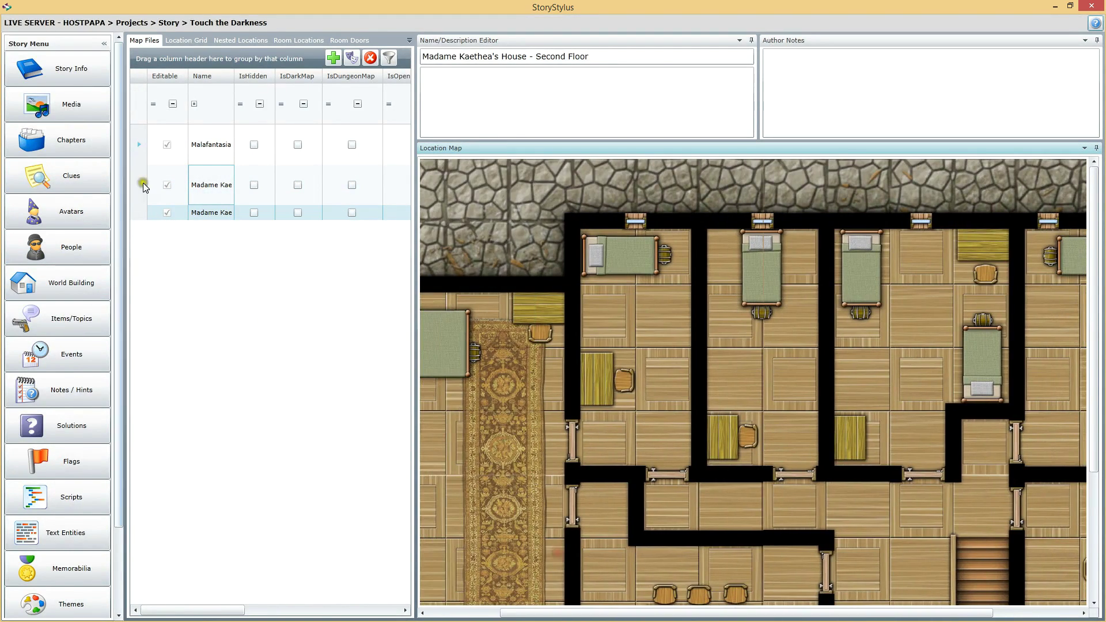
left_click(212, 184)
left_click(212, 213)
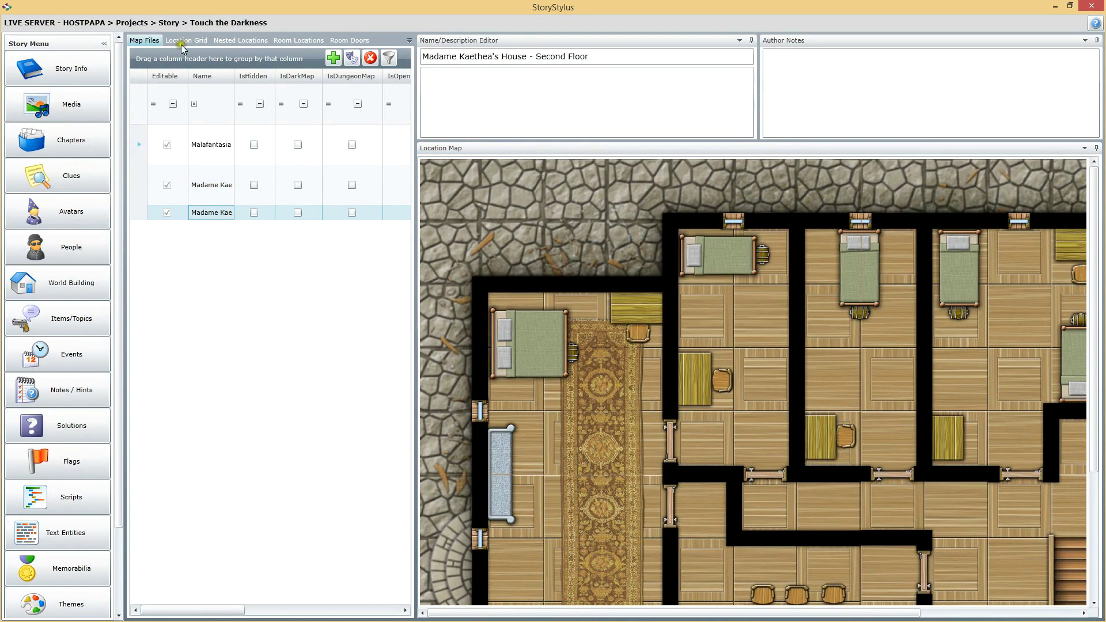
Check which floor map each entry in the room locations list belongs to, including the second Entryway entry
left_click(292, 43)
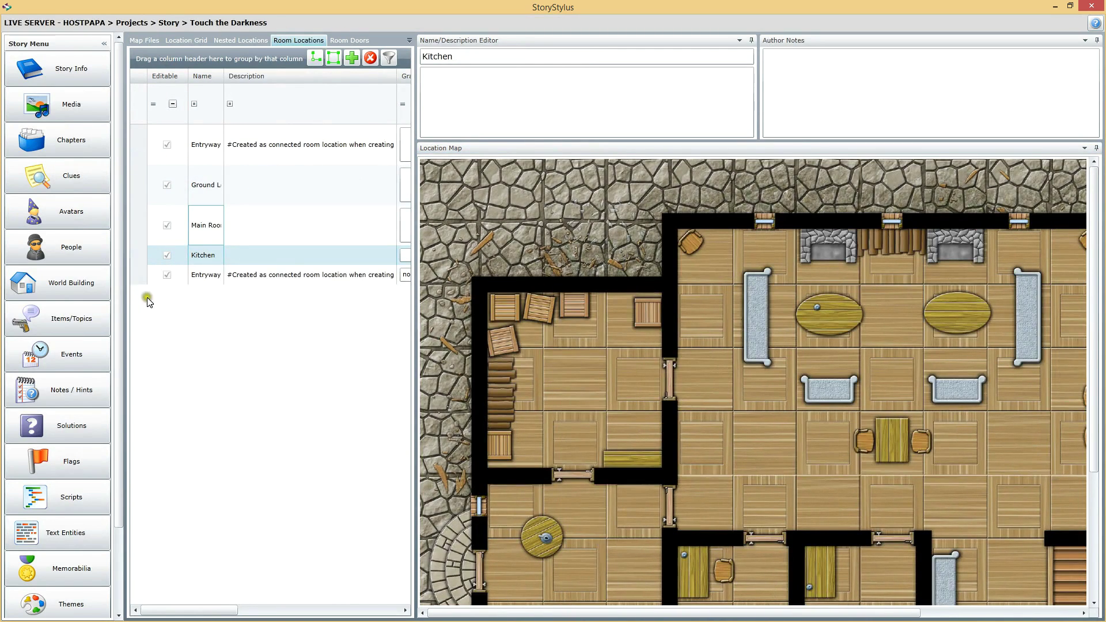
left_click(211, 212)
left_click(199, 190)
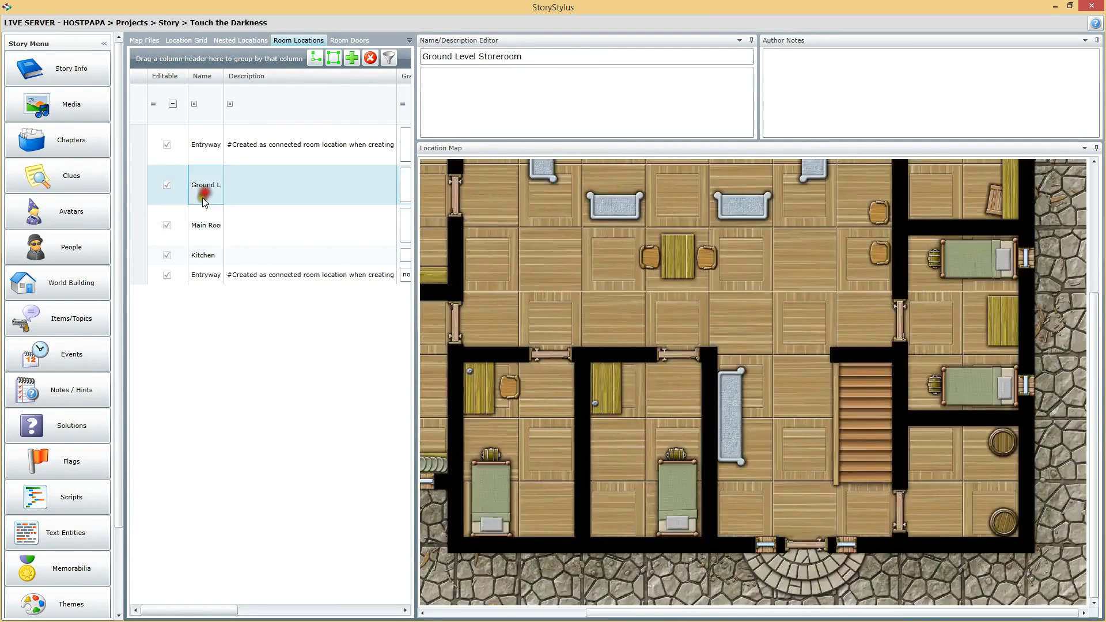
left_click(199, 256)
left_click(201, 275)
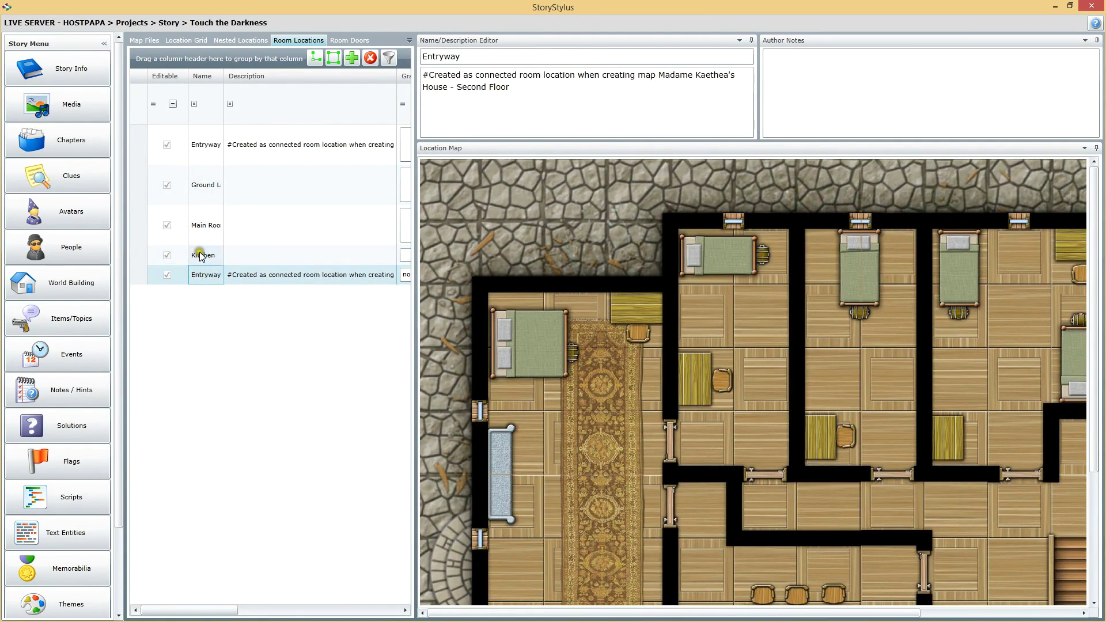
left_click(204, 252)
left_click(218, 273)
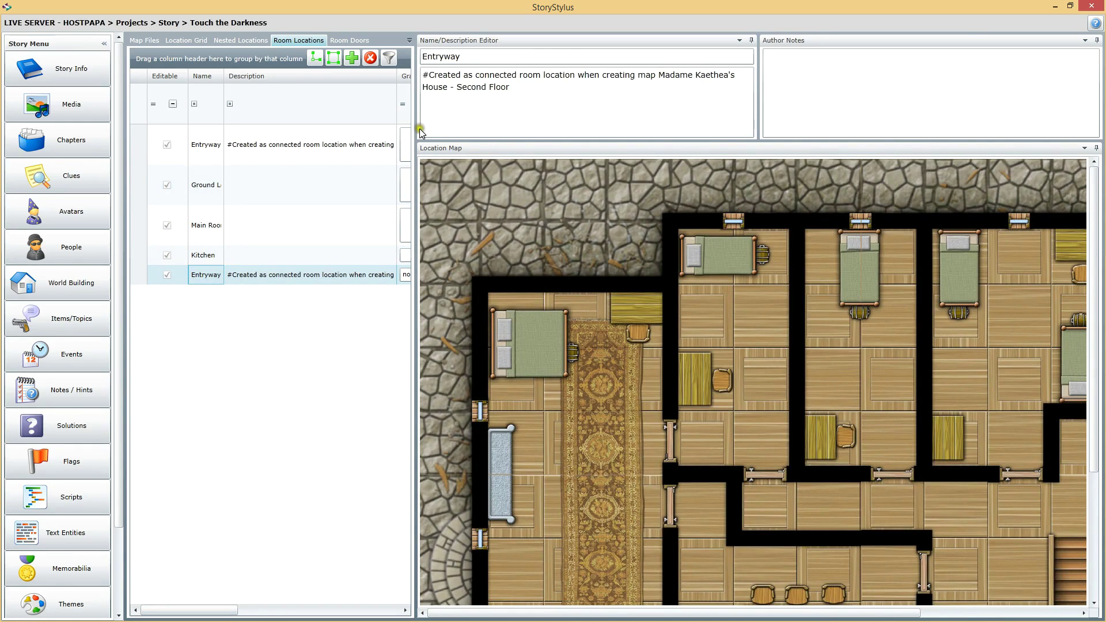
Widen the list area and inspect the second Madame Kaethea's House entry in the full location grid
left_click_drag(414, 112, 612, 99)
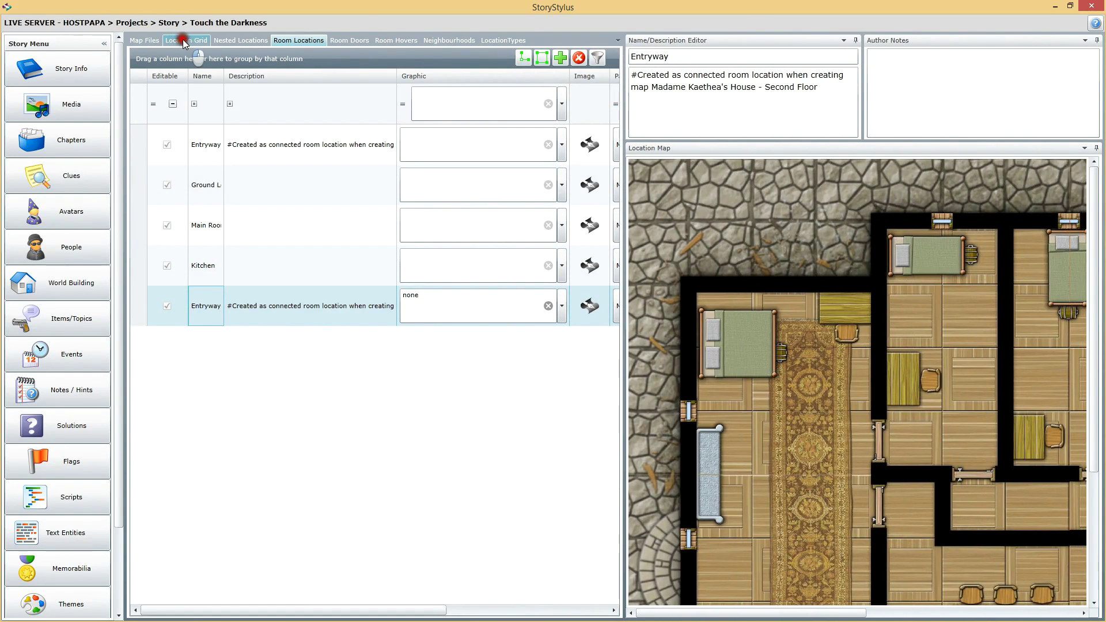
left_click(184, 41)
left_click(232, 373)
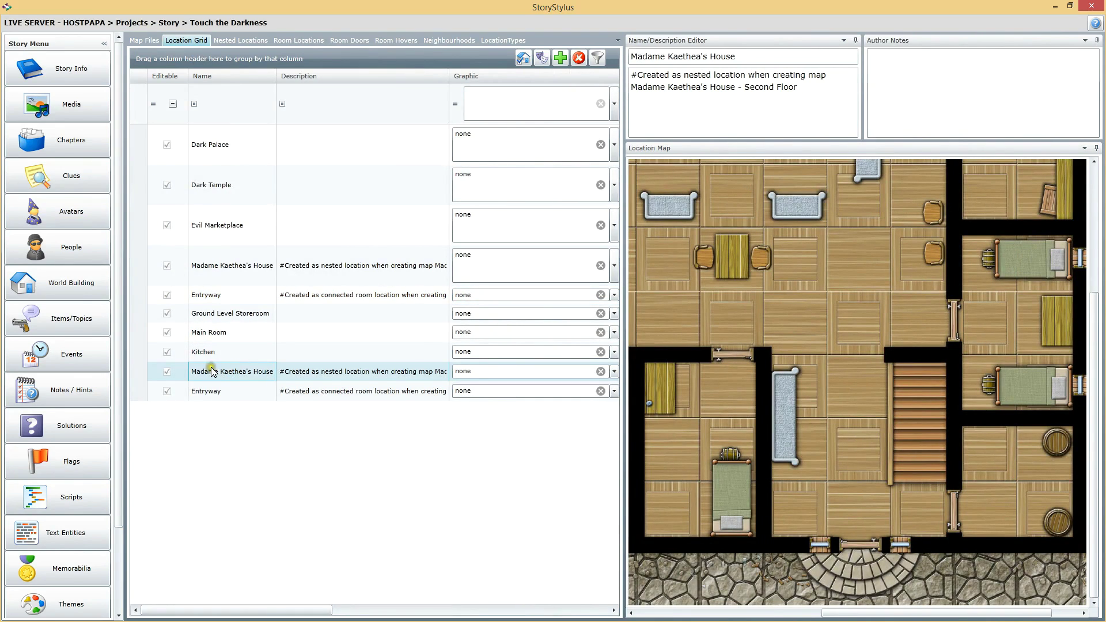
Inspect the second Madame Kaethea's House entry and the second Entryway in the room locations list
left_click(231, 390)
left_click(226, 372)
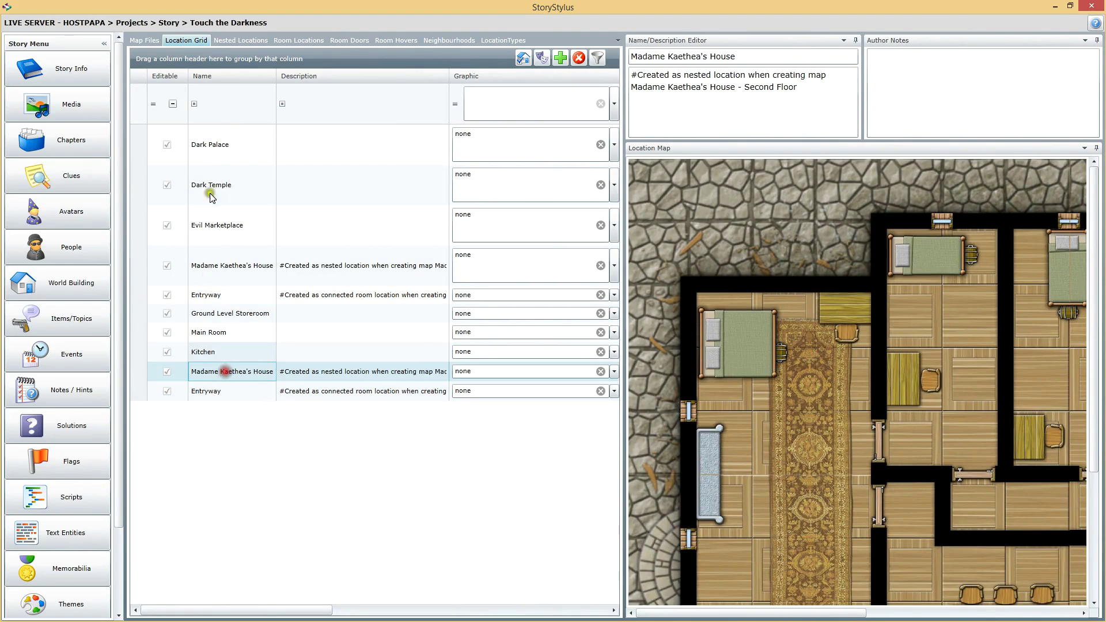
left_click(291, 41)
left_click(212, 264)
left_click(215, 306)
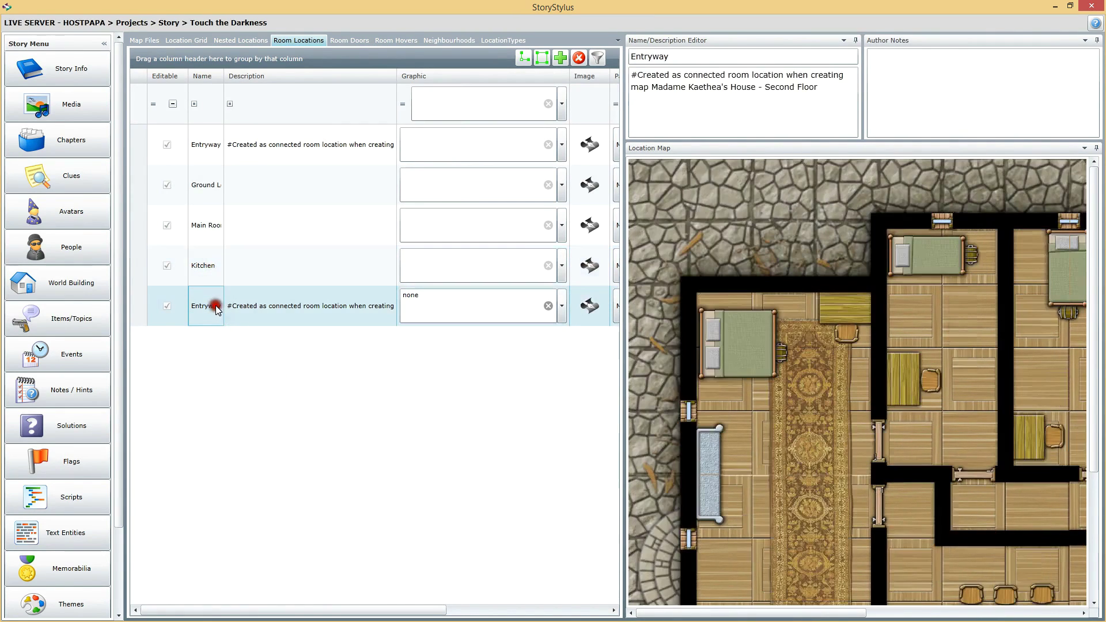
Add a room named Upstairs Landing on the Madame Kaethea's House - Second Floor map, placed beside the staircase at about X=1009, Y=712
left_click_drag(829, 613, 1028, 615)
left_click(560, 58)
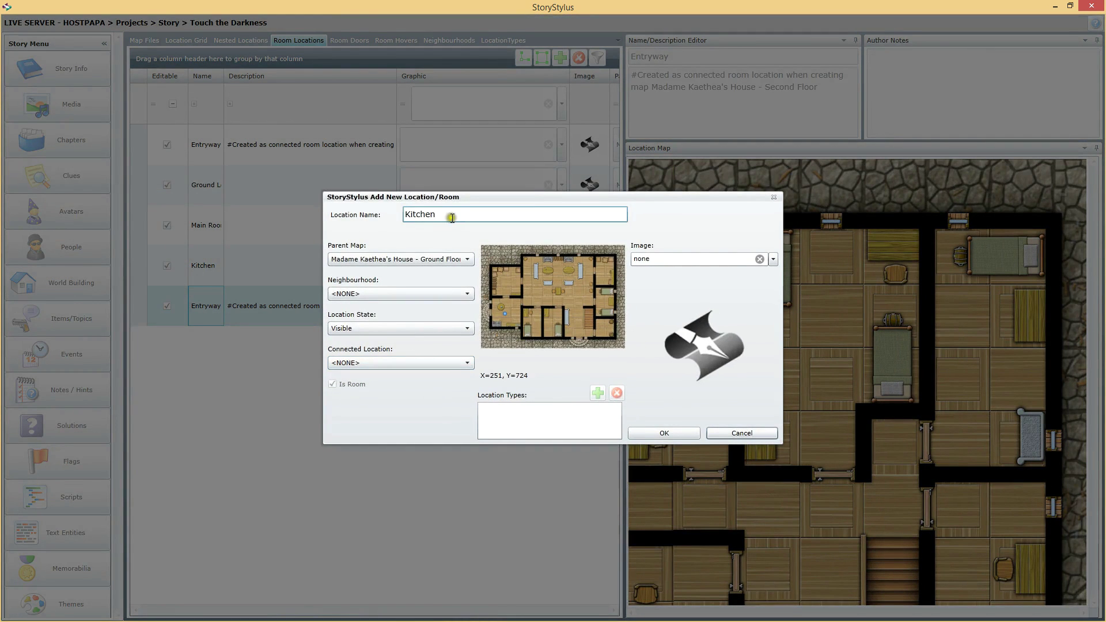
left_click(418, 258)
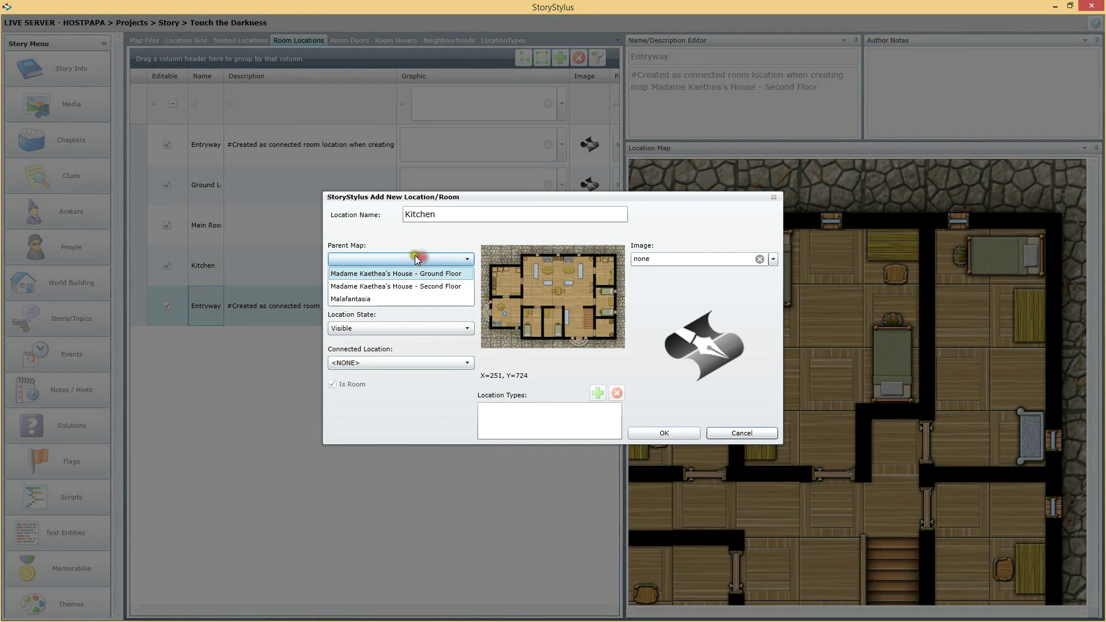
left_click(414, 286)
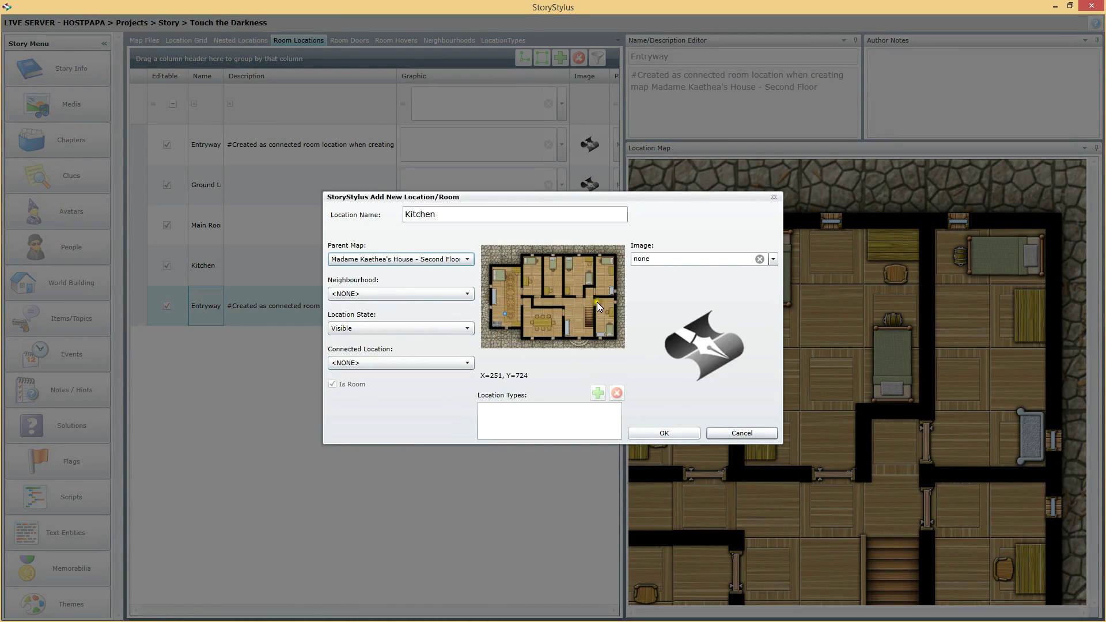
left_click_drag(443, 216, 265, 191)
type("Upstairs Landing")
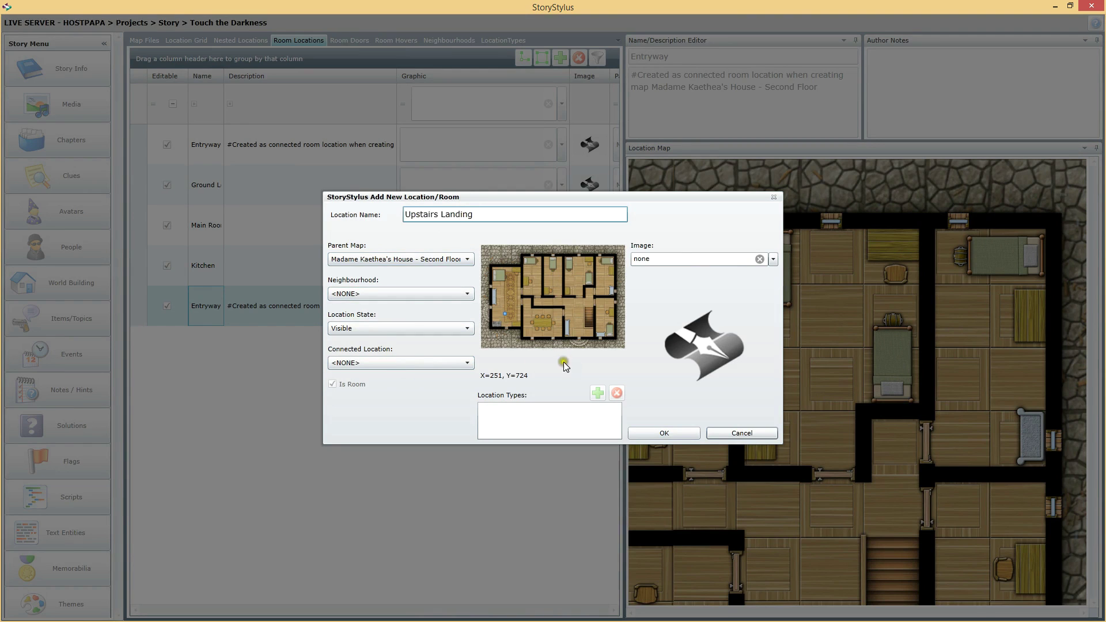
left_click(576, 312)
left_click(663, 433)
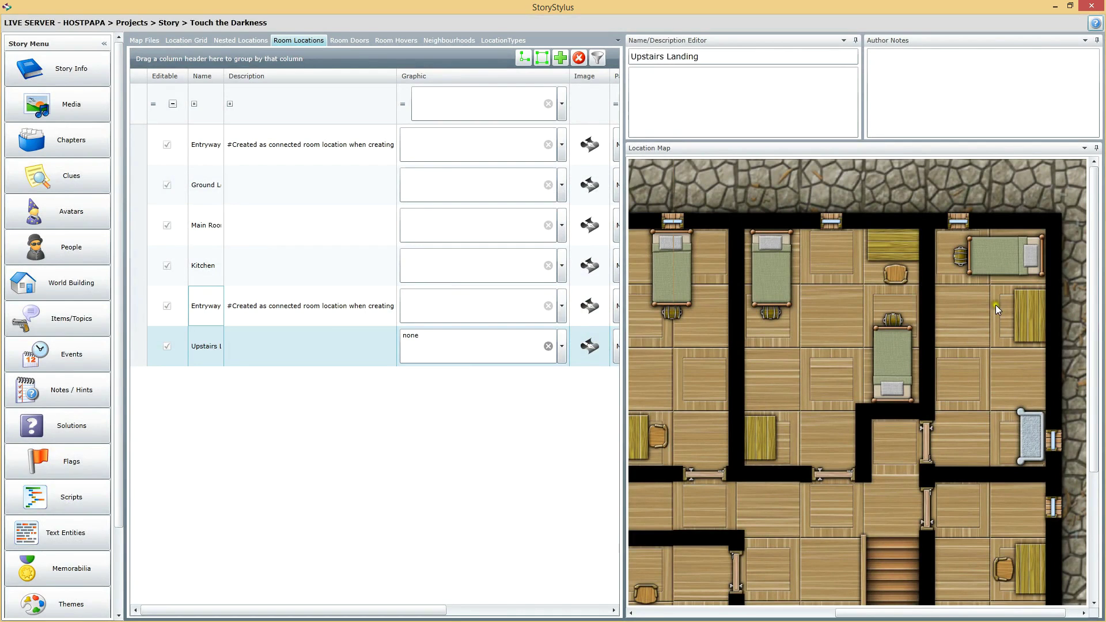
Add a room named Meeting Room on the second floor map, placed just inside its door at about X=795, Y=718
left_click_drag(1093, 222, 1100, 291)
left_click_drag(924, 616, 823, 619)
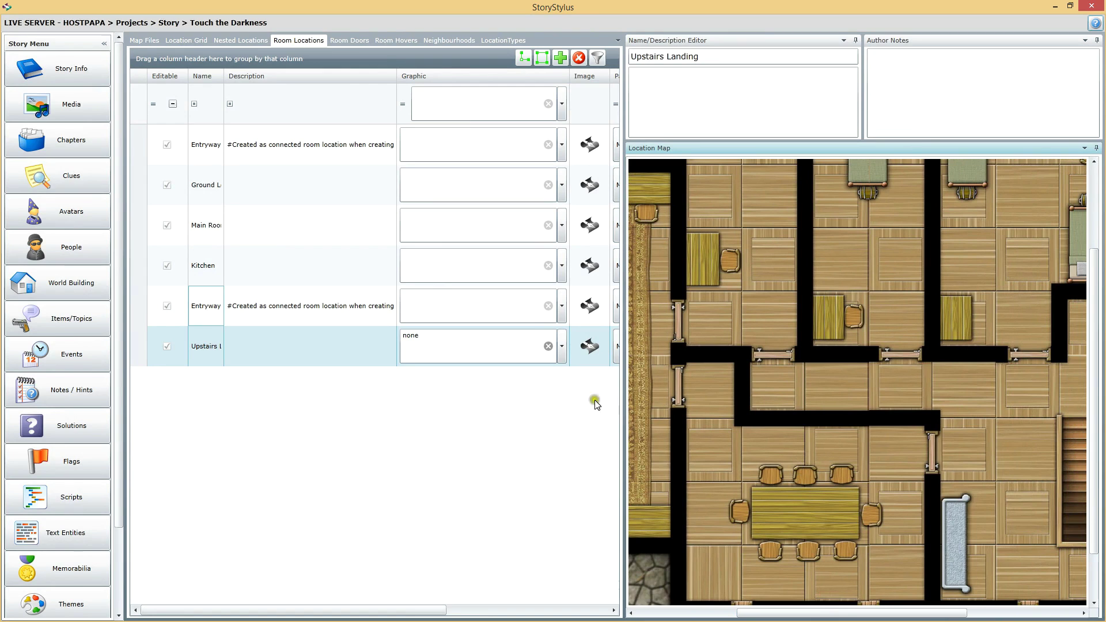
left_click(561, 58)
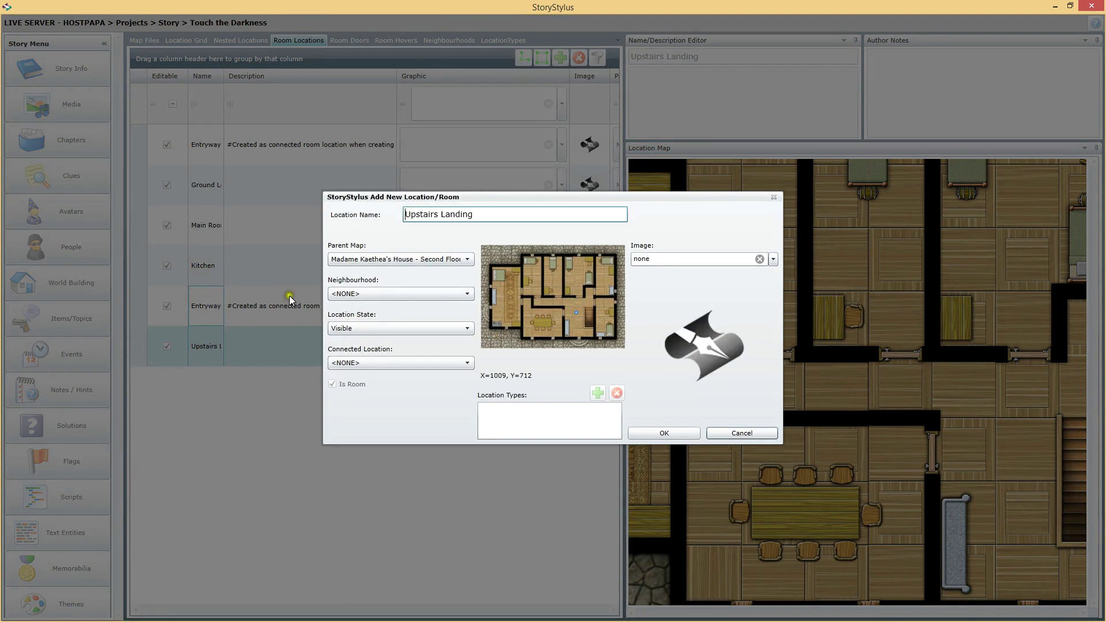
triple_click(473, 214)
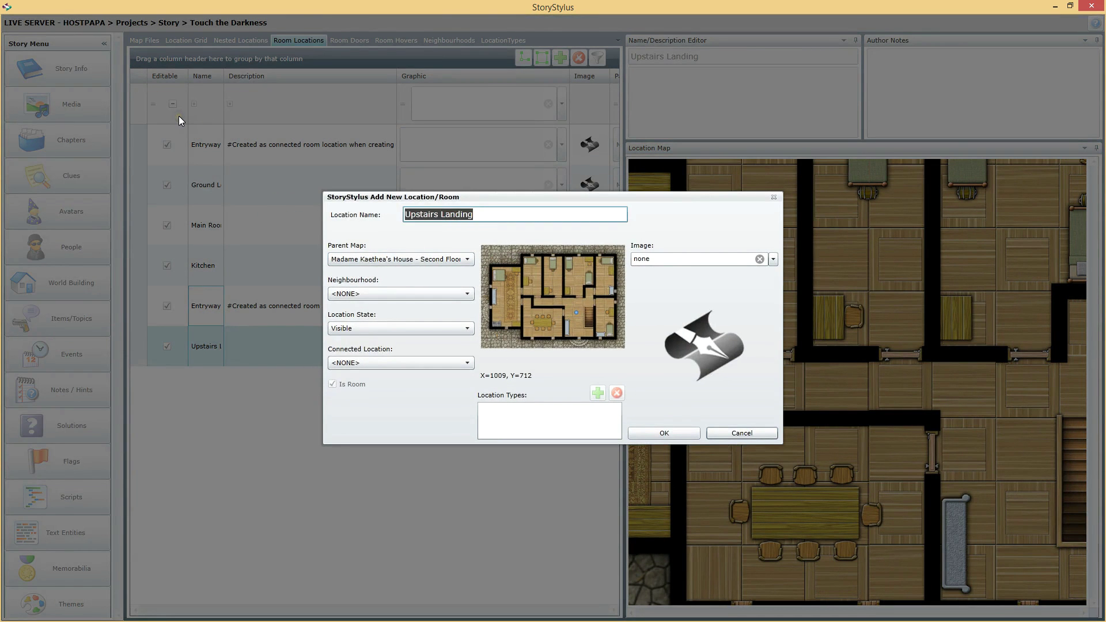
type("Meeting Room")
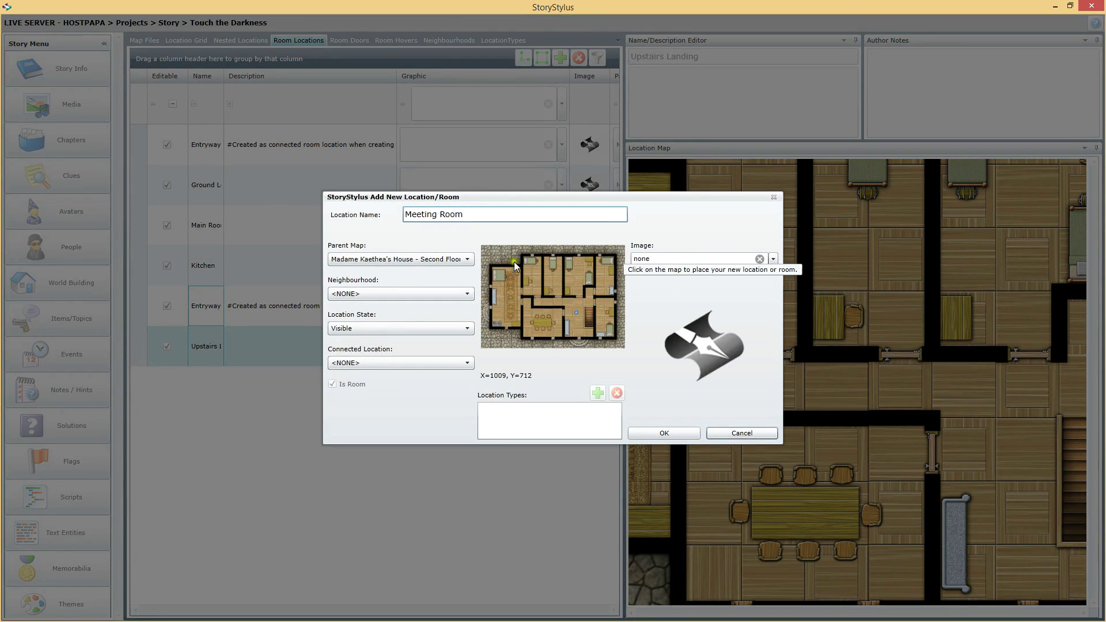
left_click(542, 323)
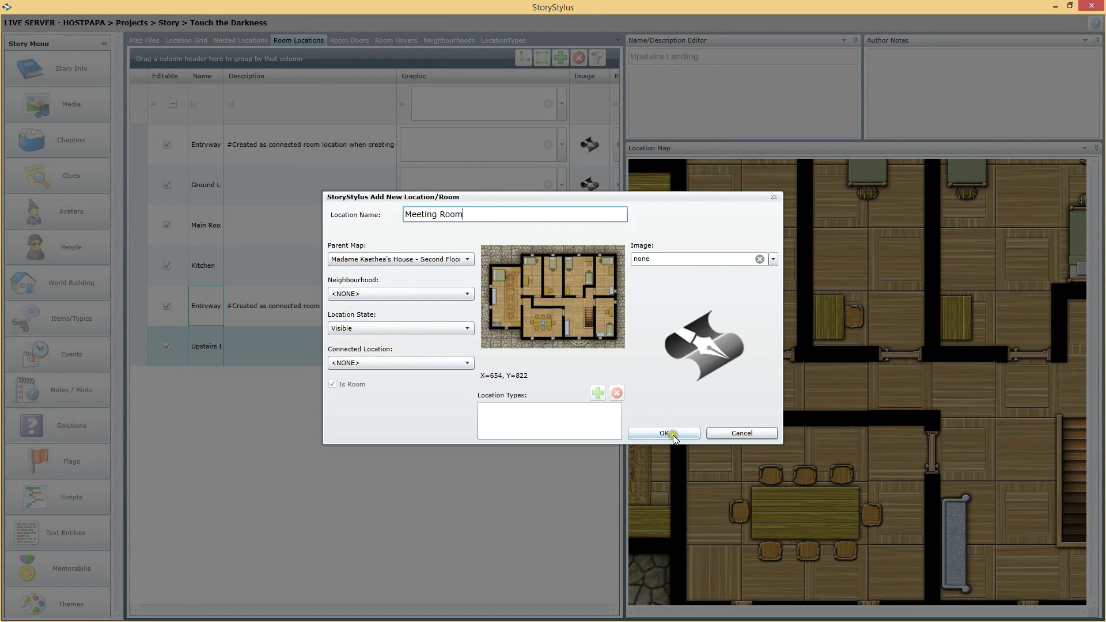
left_click(555, 313)
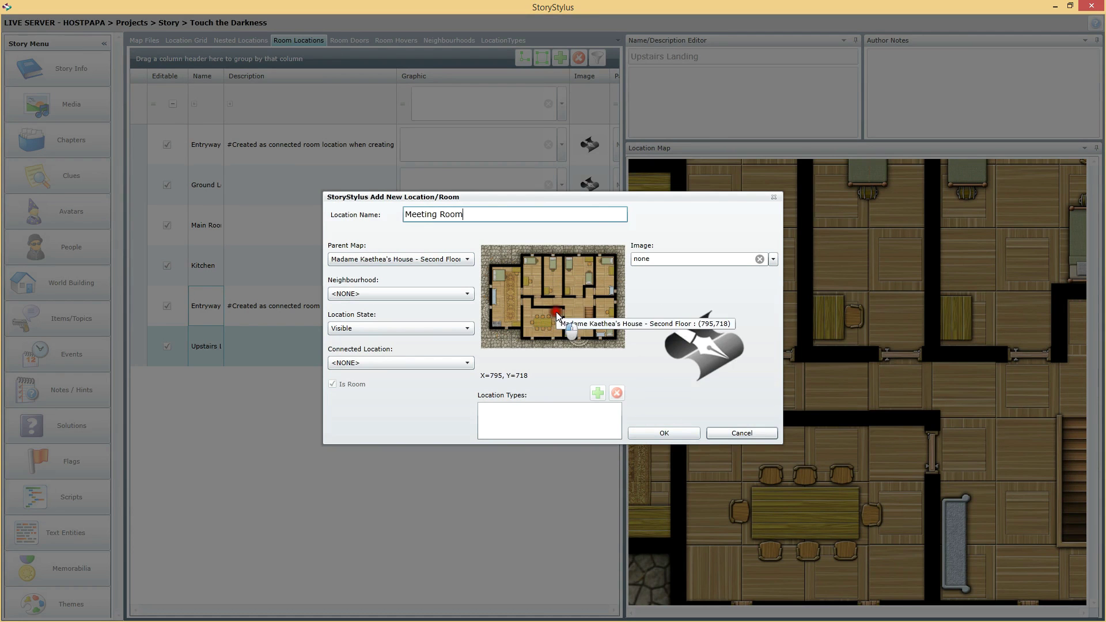
left_click(661, 435)
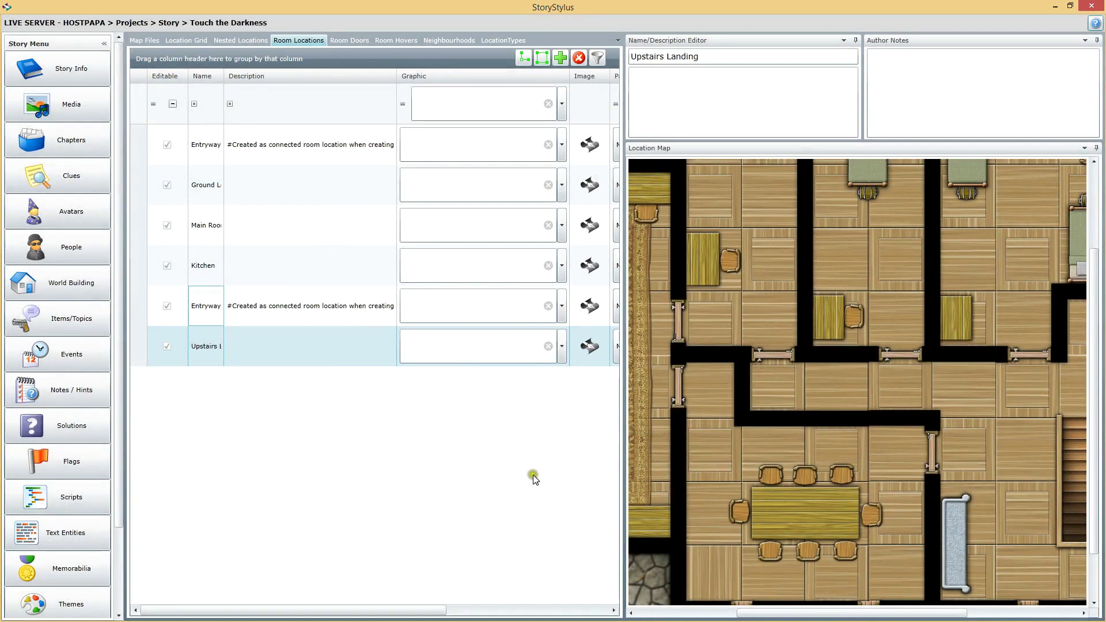
Check which floor map the Kitchen, second Entryway, Upstairs Landing and Meeting Room entries belong to
left_click(231, 333)
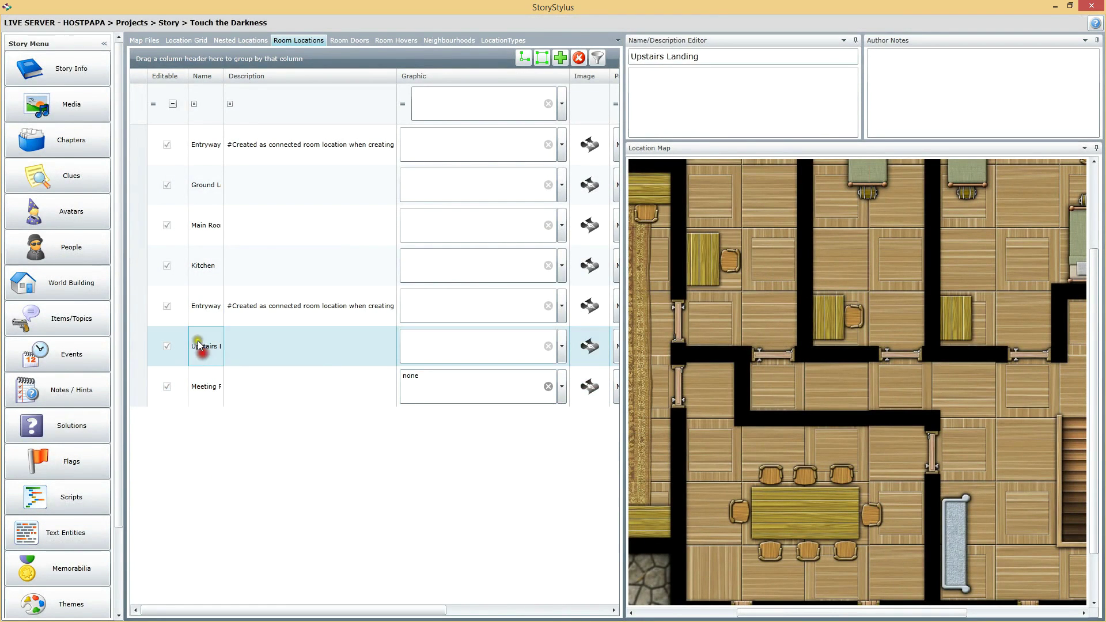
left_click(204, 306)
left_click(201, 269)
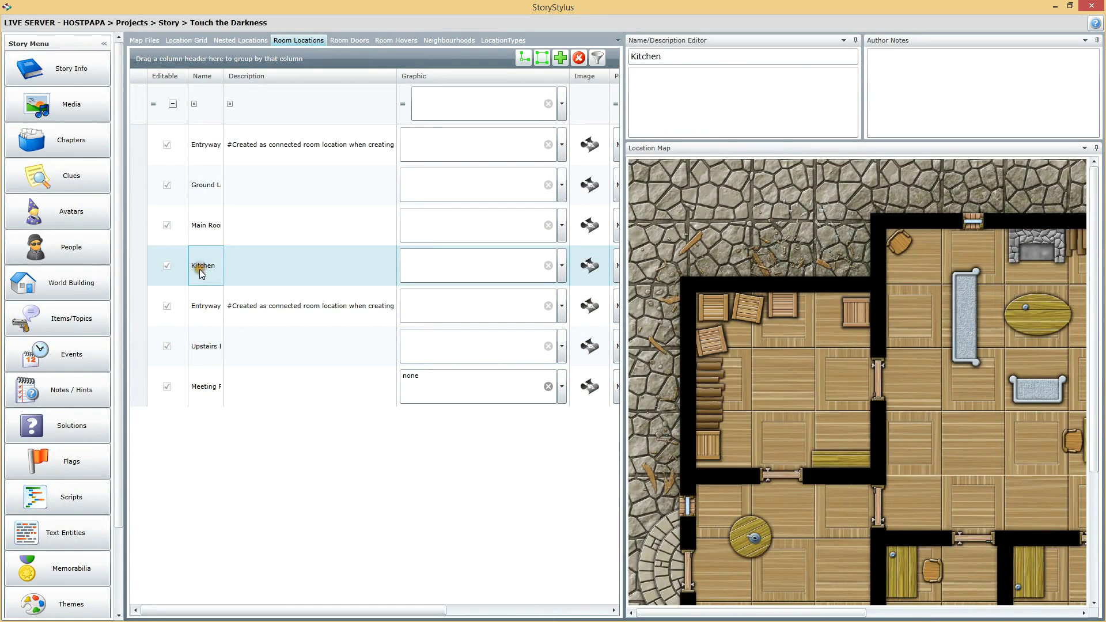
left_click(205, 307)
left_click(204, 345)
left_click(193, 386)
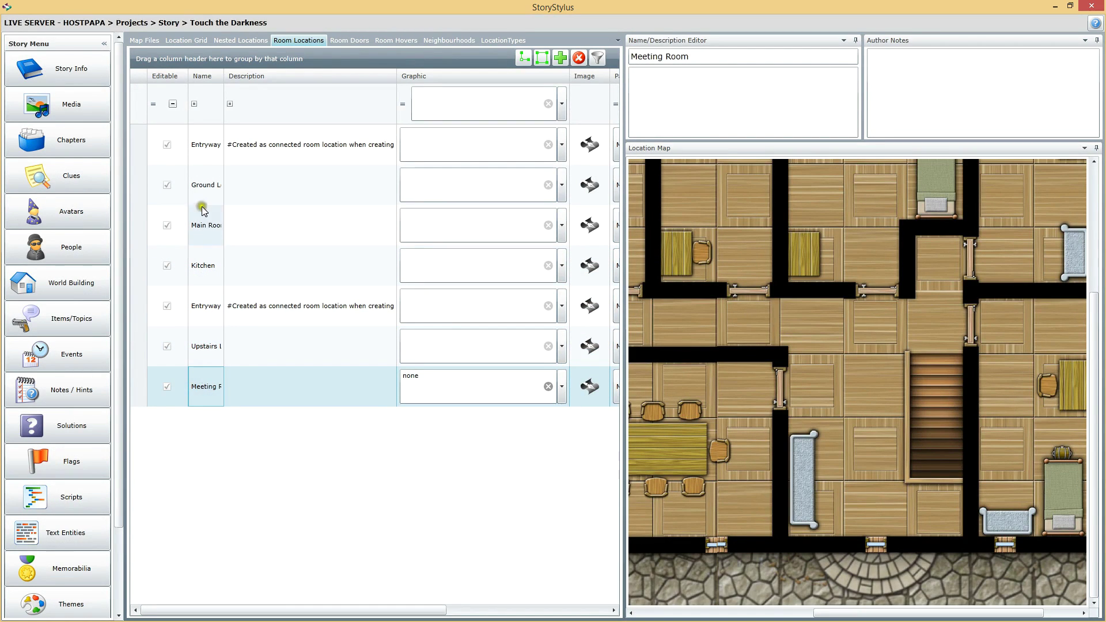
left_click(203, 143)
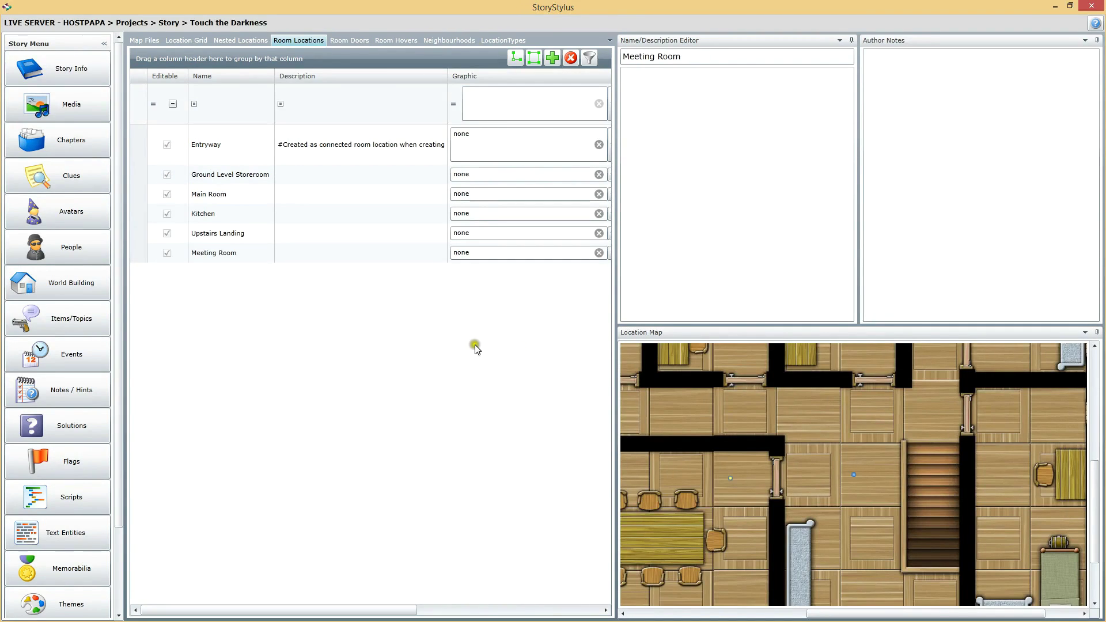
Select the ground floor Entryway and enlarge the location map area to show more of the floor plan
left_click(207, 147)
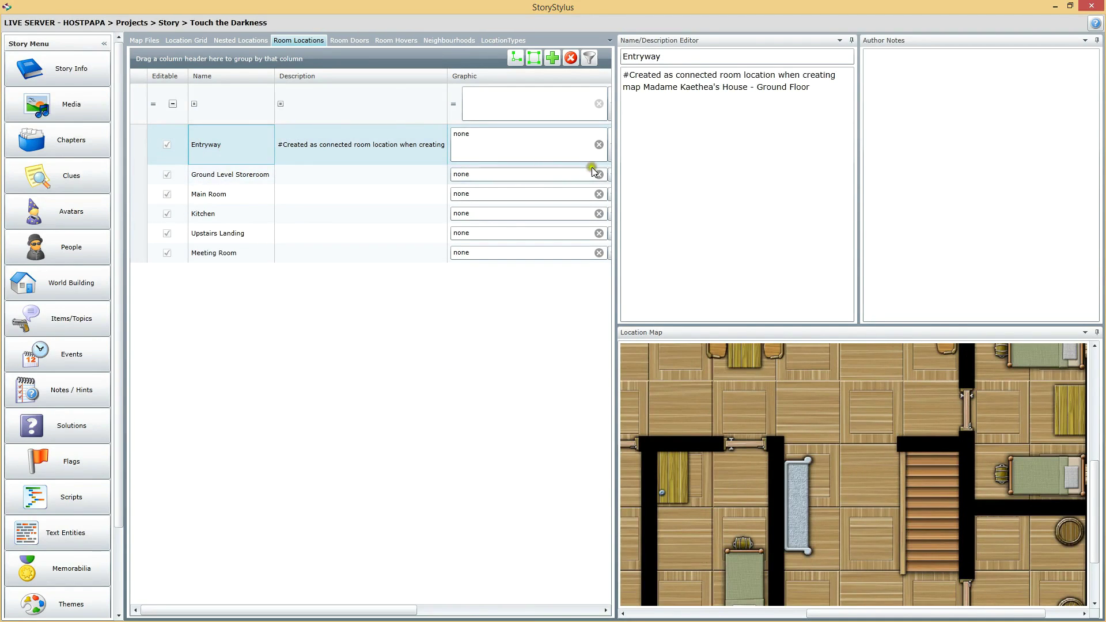
left_click_drag(1017, 325, 1000, 153)
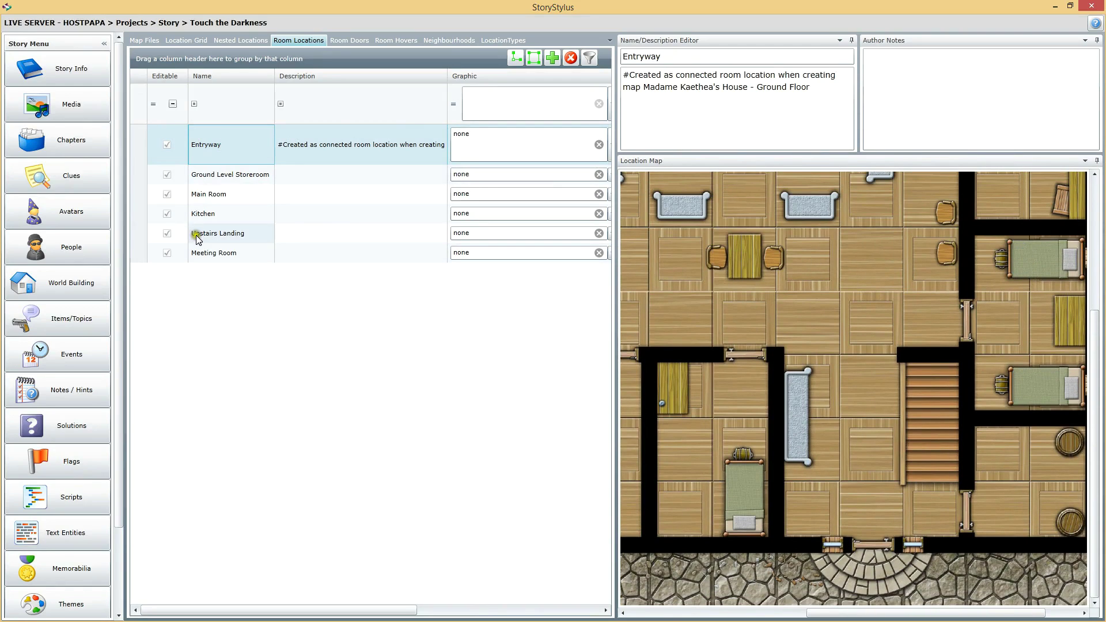
left_click(228, 174)
left_click(236, 152)
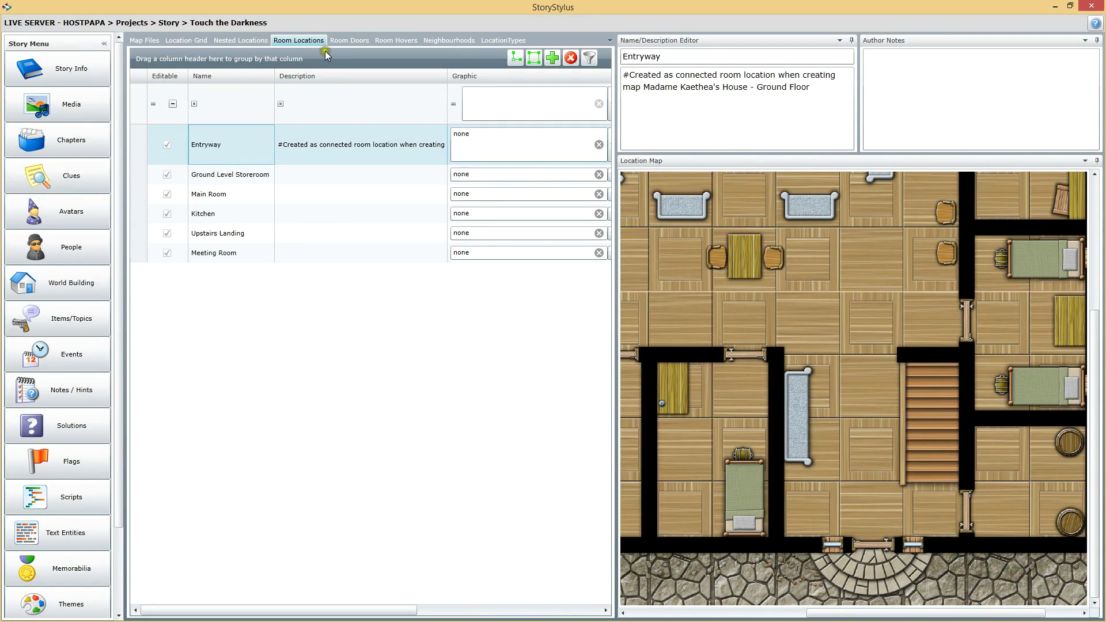
Review the marker positions of the rooms from Entryway to Meeting Room on both floor maps, using the full location grid
left_click(187, 41)
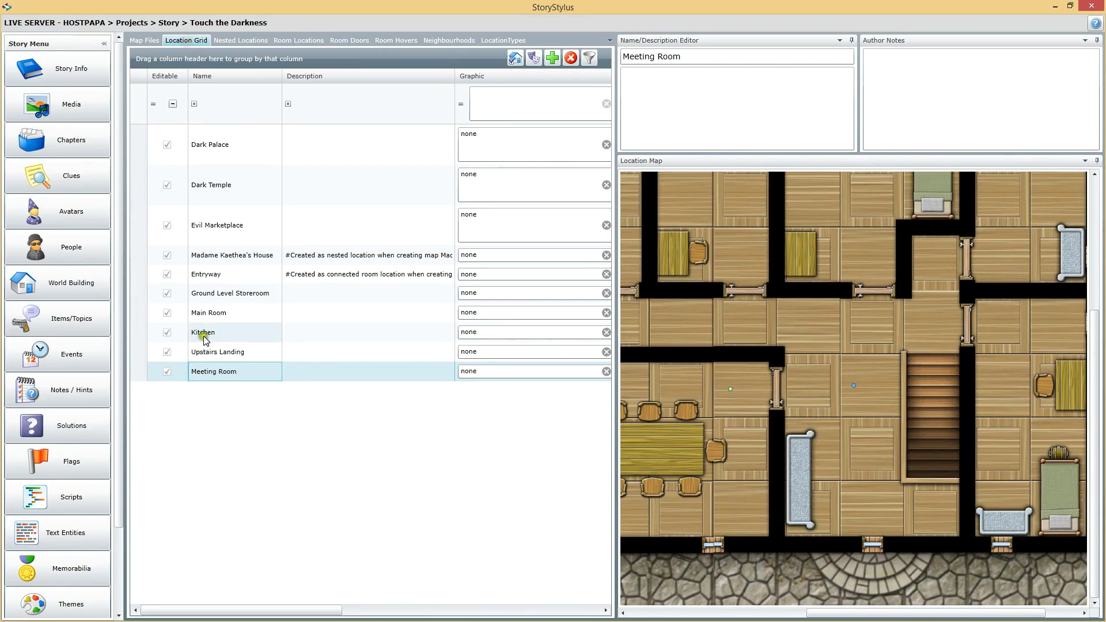
left_click(220, 276)
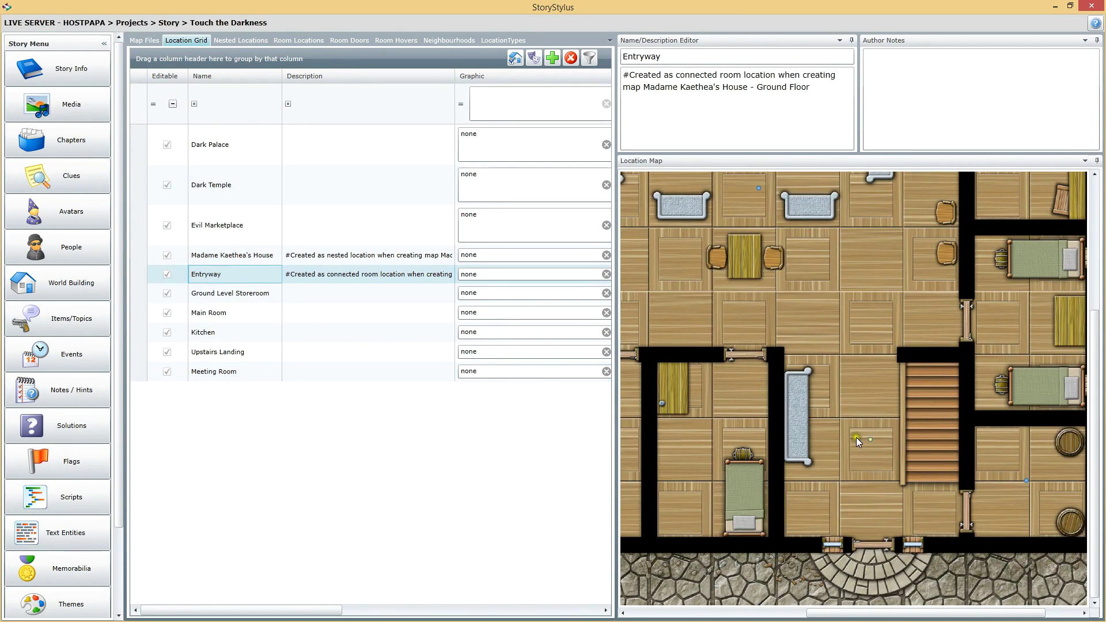
left_click(222, 294)
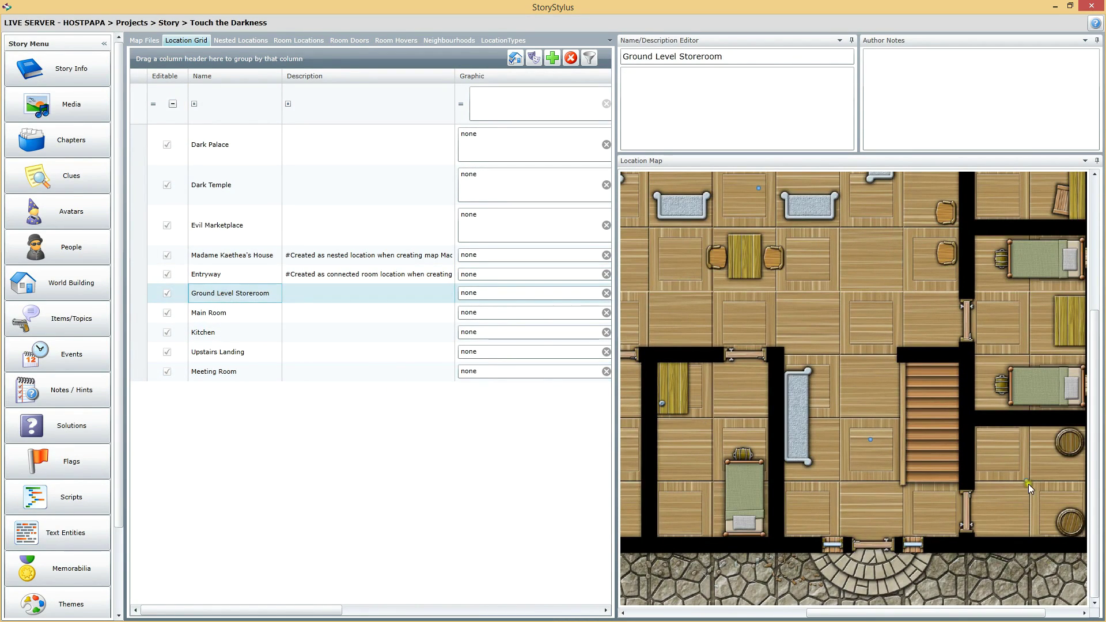
left_click(240, 323)
left_click(219, 317)
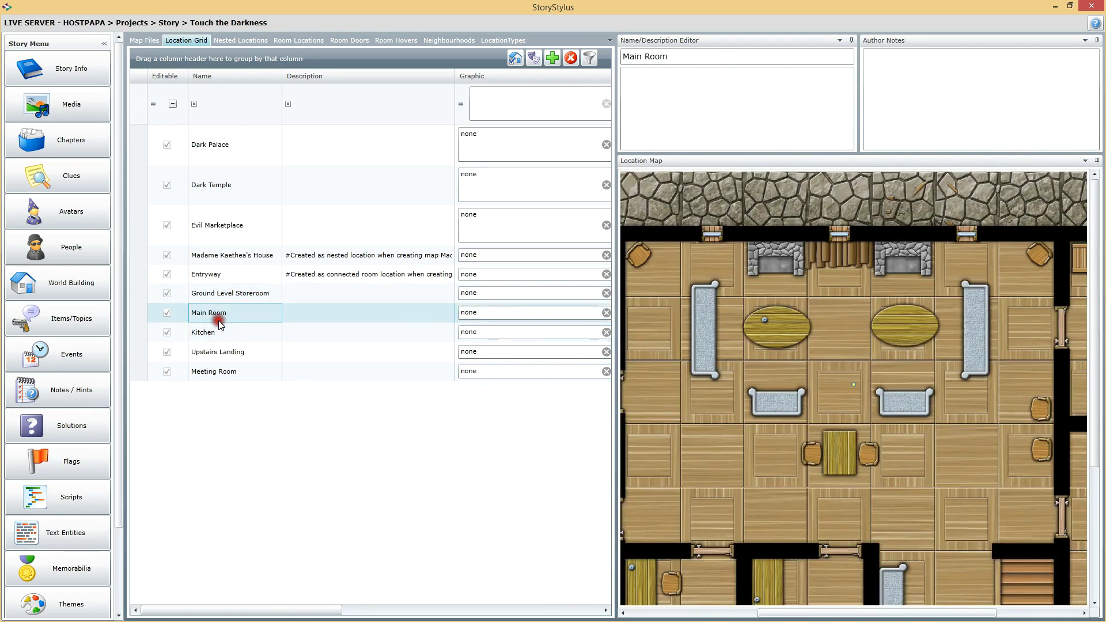
left_click(229, 353)
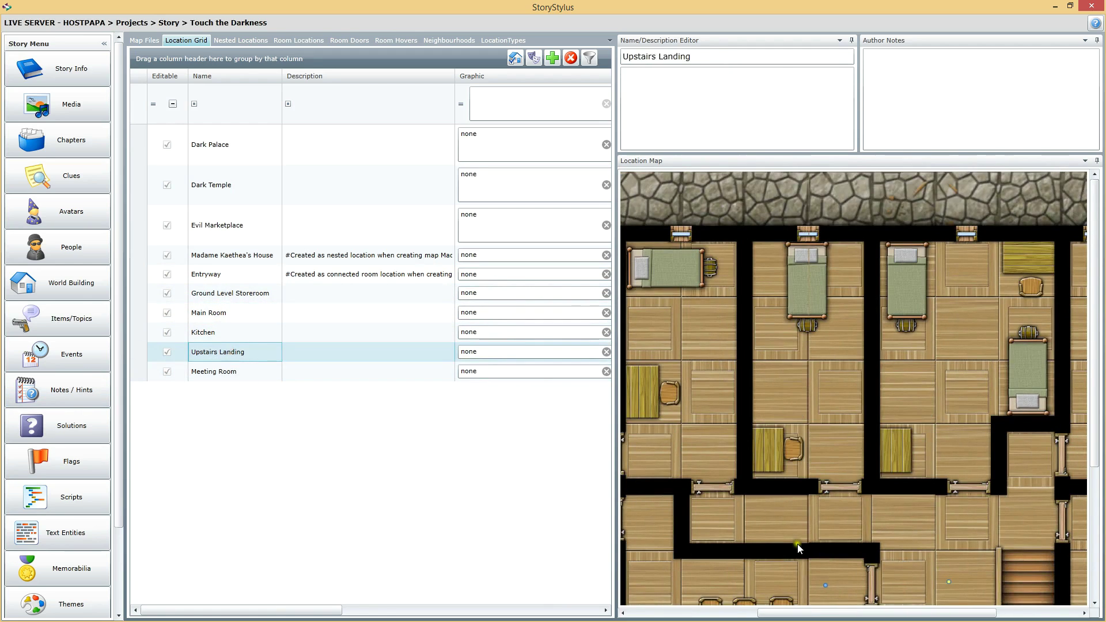
left_click(244, 372)
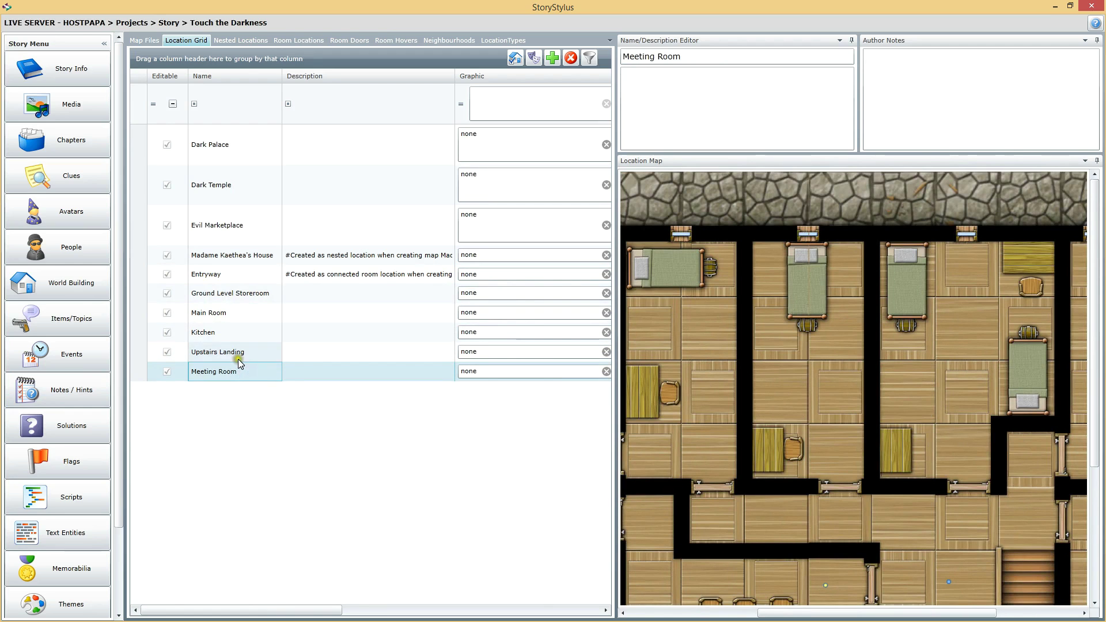
left_click(233, 350)
left_click(230, 333)
left_click(227, 313)
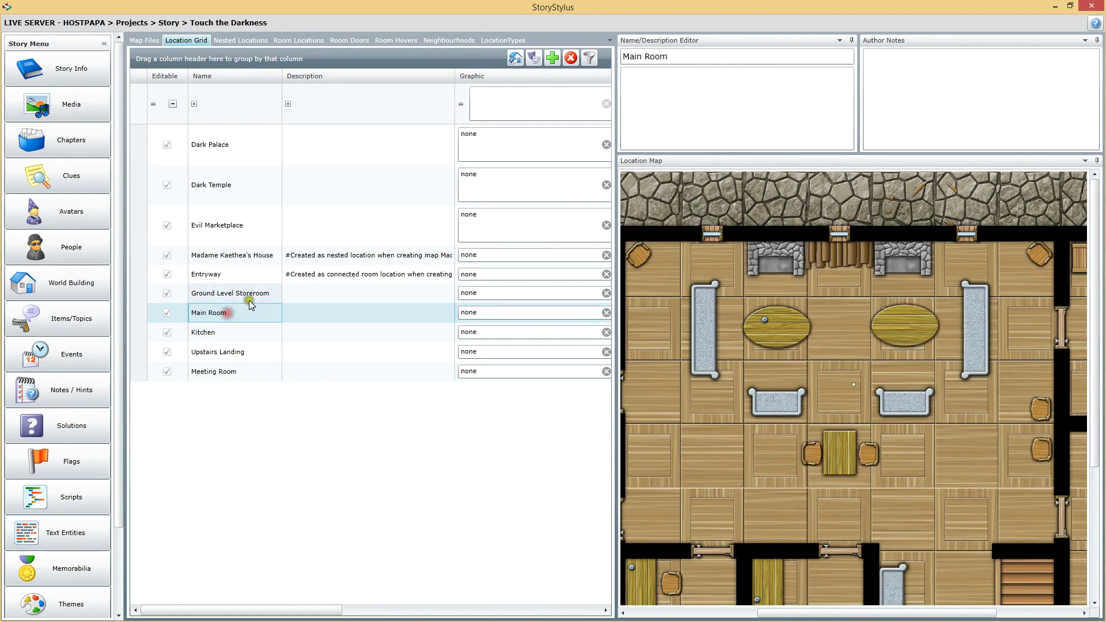
left_click(249, 295)
left_click(245, 275)
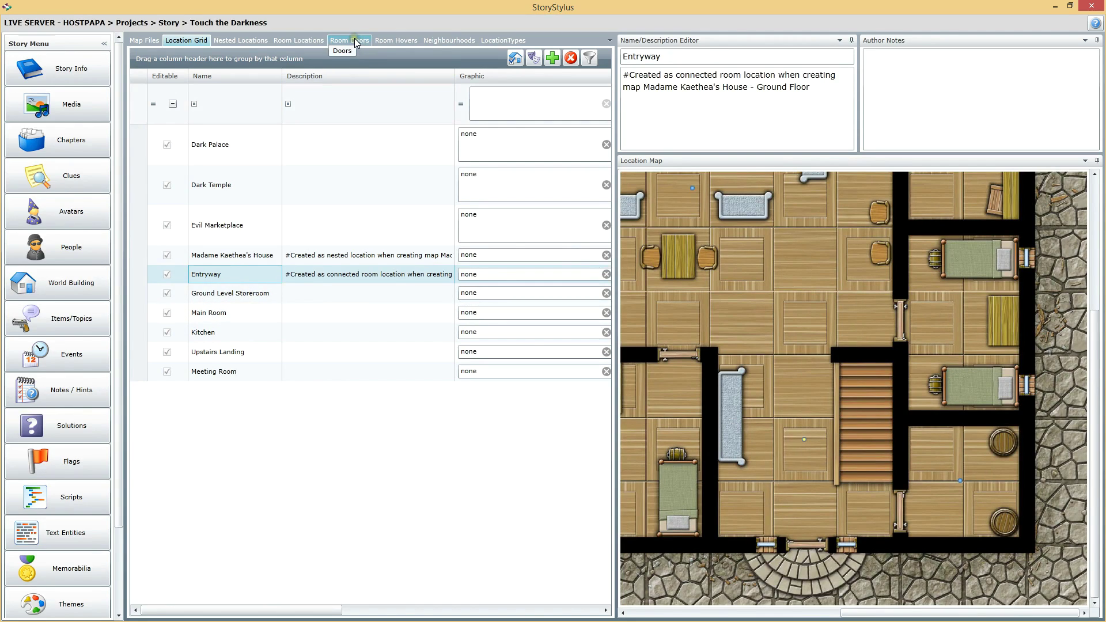
Outline the ground floor Entryway's room area with a four-corner boundary along its walls, from about (876,658) to (1204,987)
left_click(299, 40)
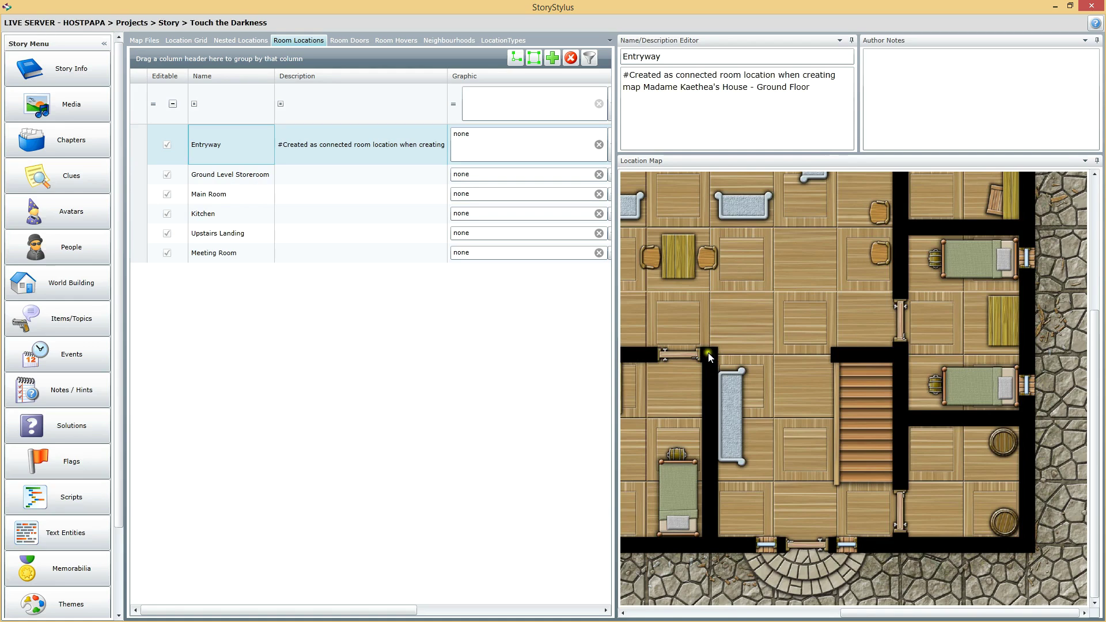
left_click_drag(710, 357, 709, 355)
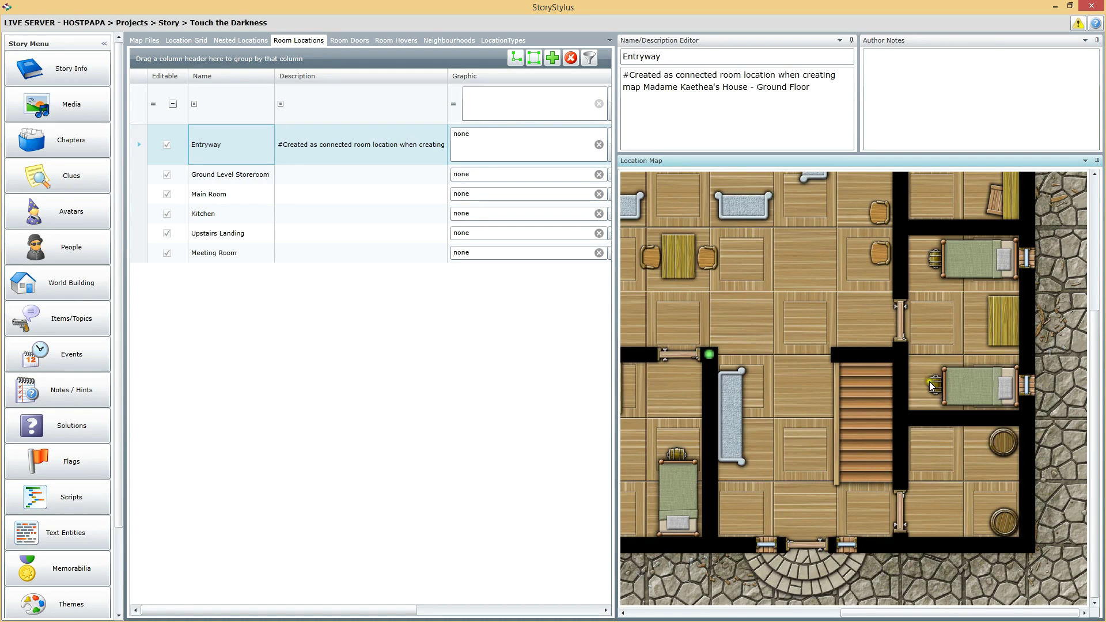
left_click(900, 354)
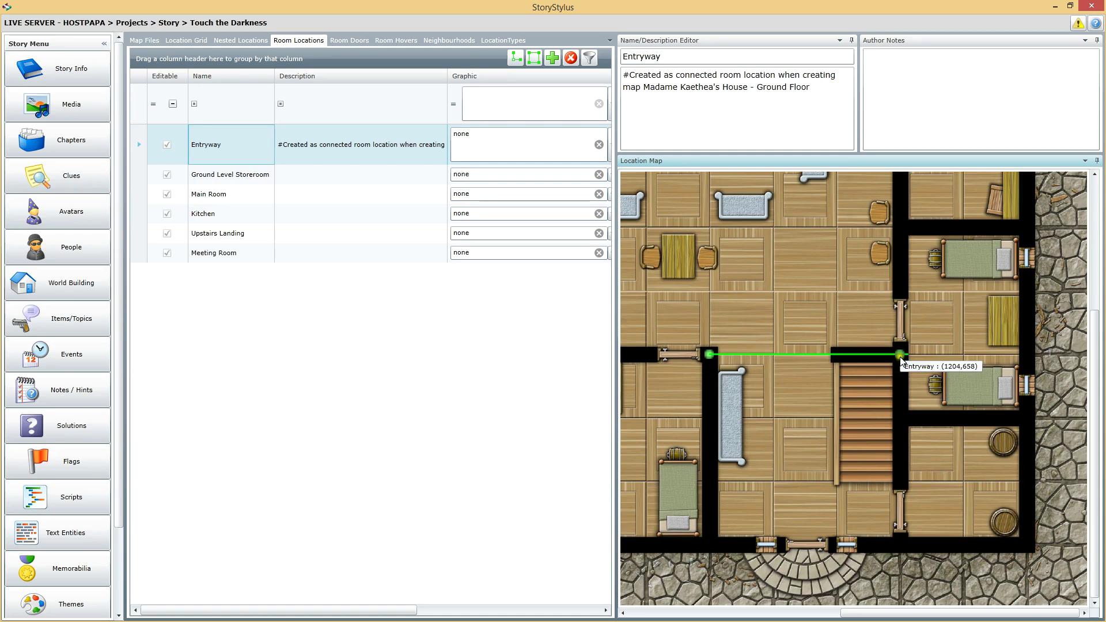
left_click(900, 544)
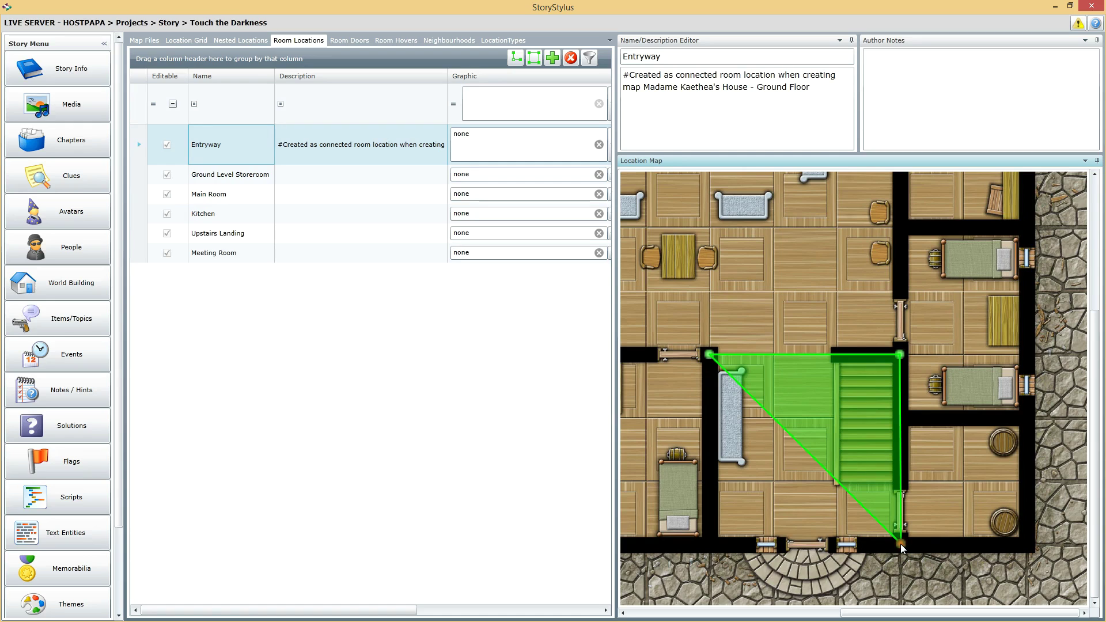
left_click(710, 544)
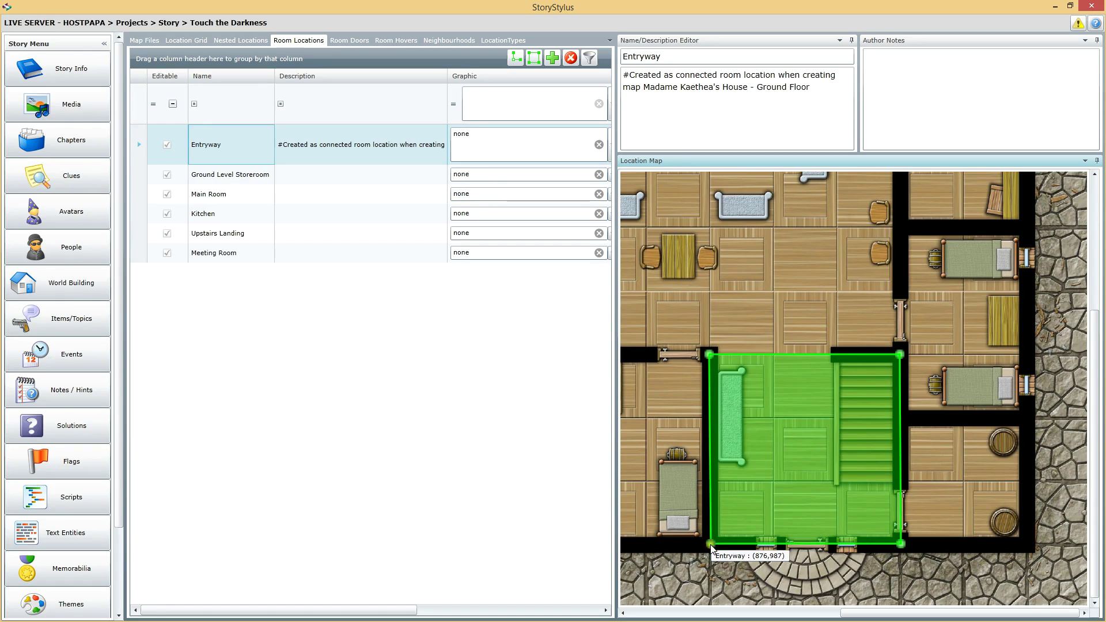
left_click(492, 143)
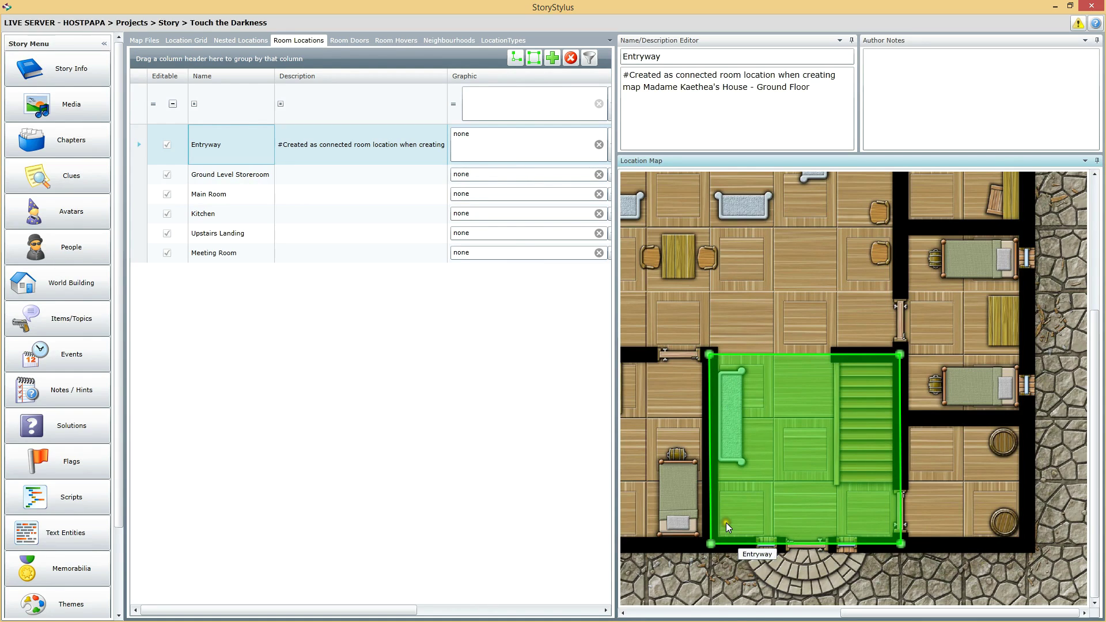
Square all boundary corners of the ground floor Entryway and check the outline by switching to Ground Level Storeroom and back
left_click(534, 59)
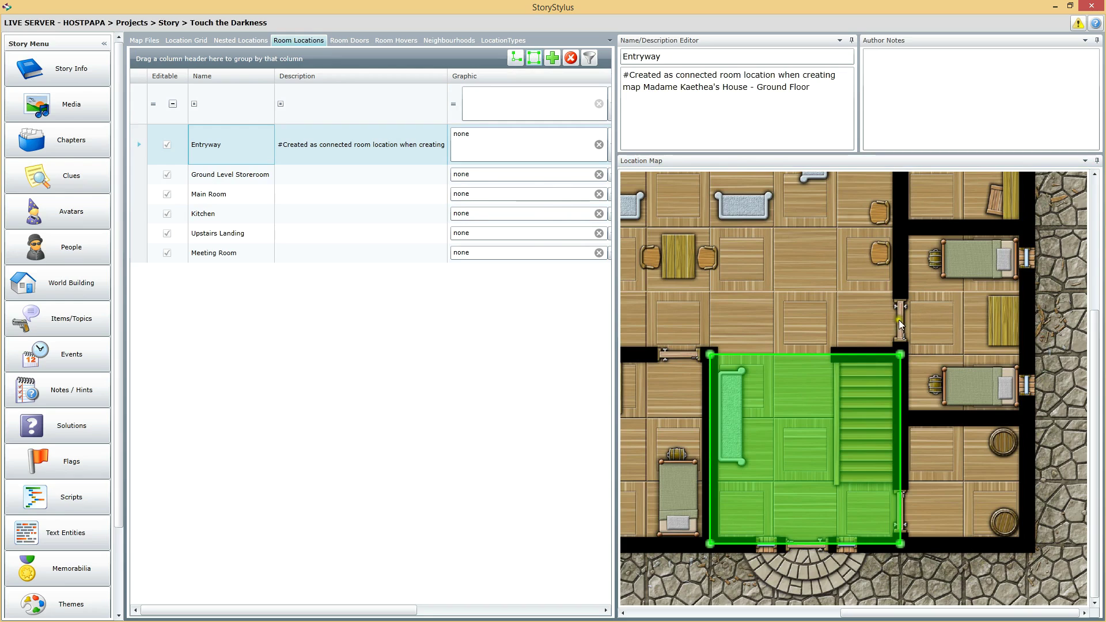
left_click(217, 171)
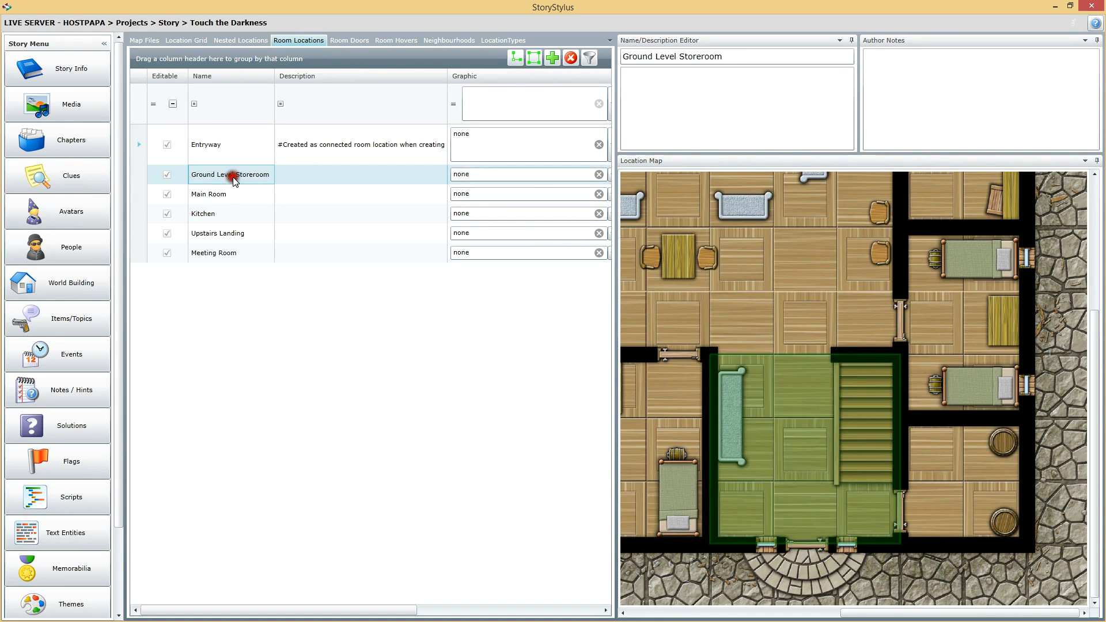
left_click(219, 143)
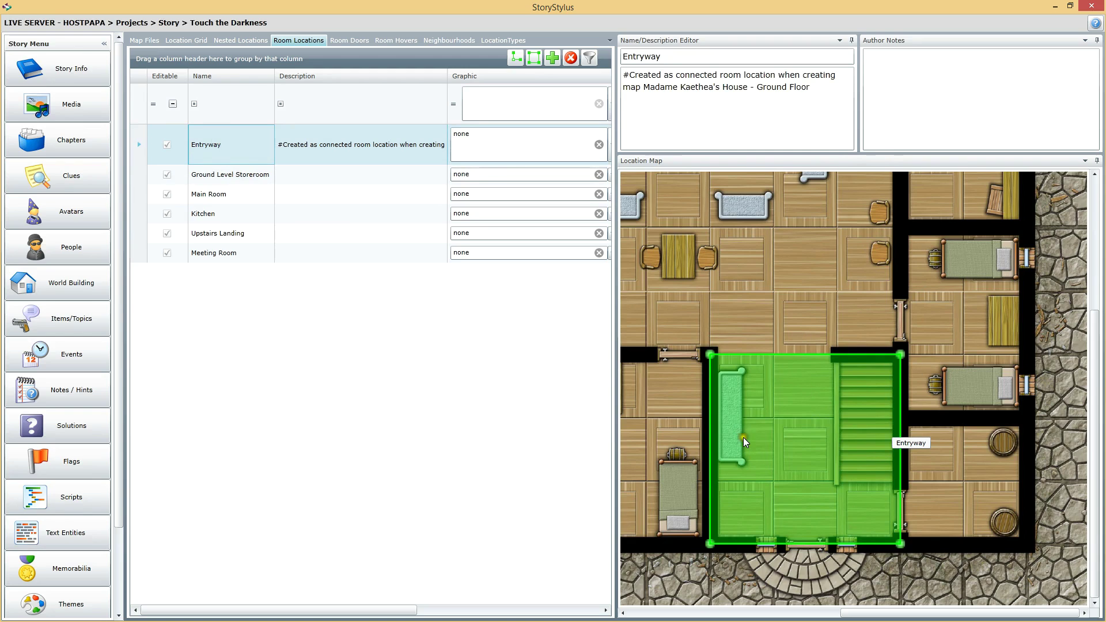
Outline the Ground Level Storeroom with a four-corner boundary along the walls around the two barrels, and square its corners
left_click(245, 173)
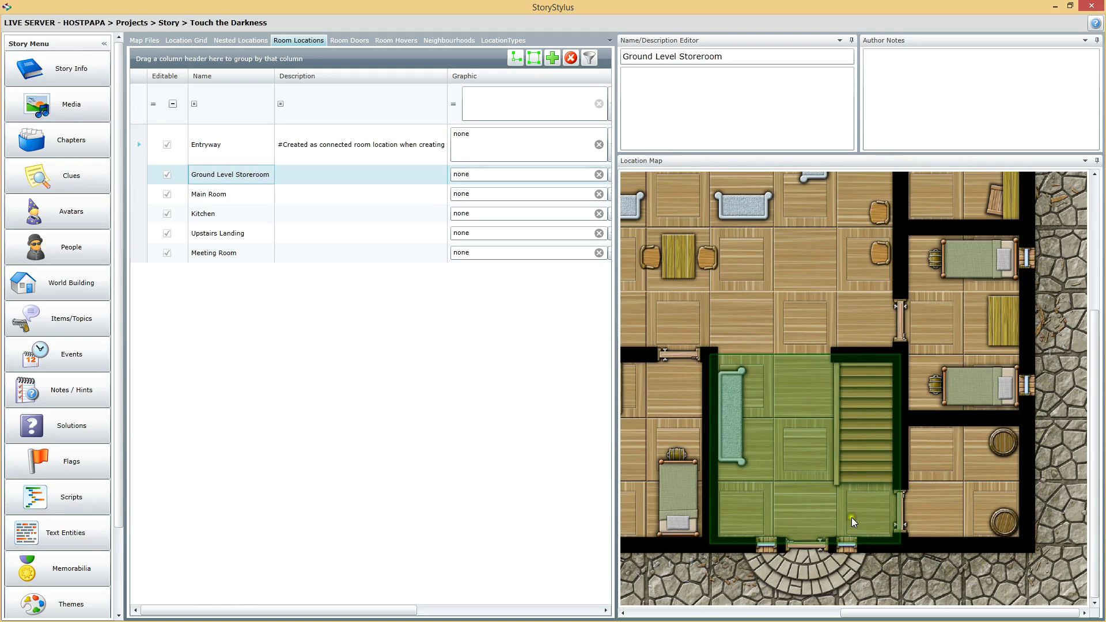
left_click(902, 418)
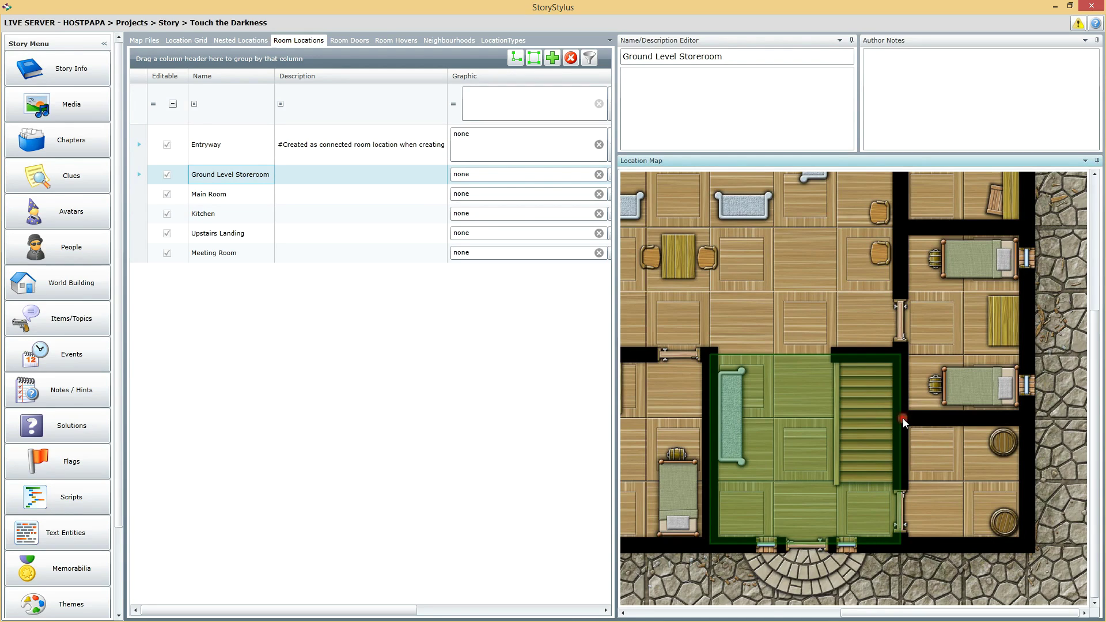
left_click(1025, 418)
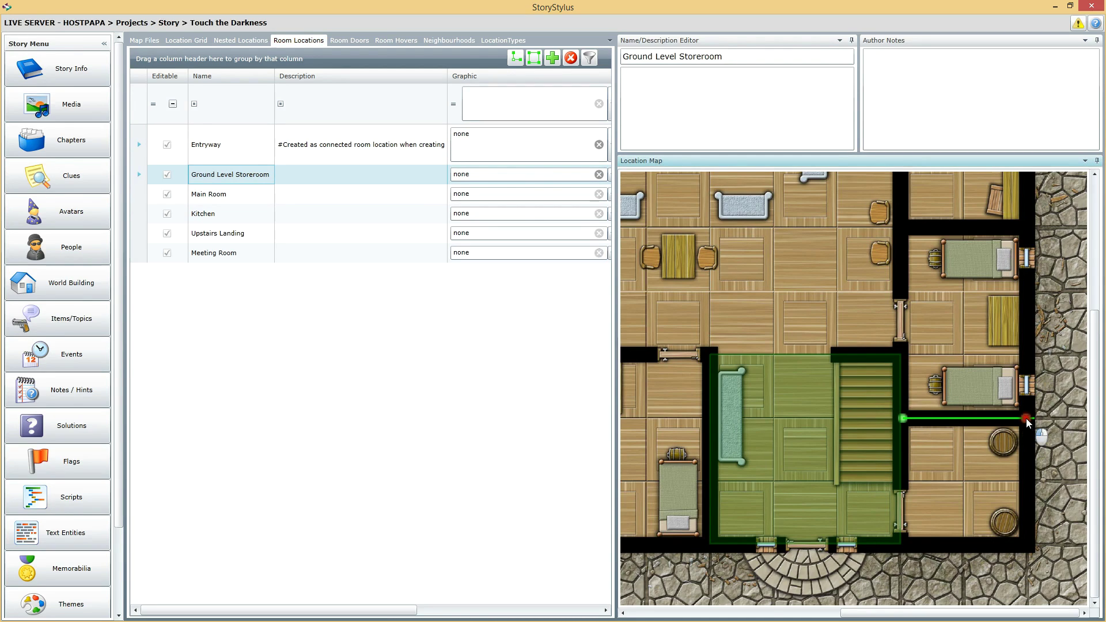
left_click(1025, 544)
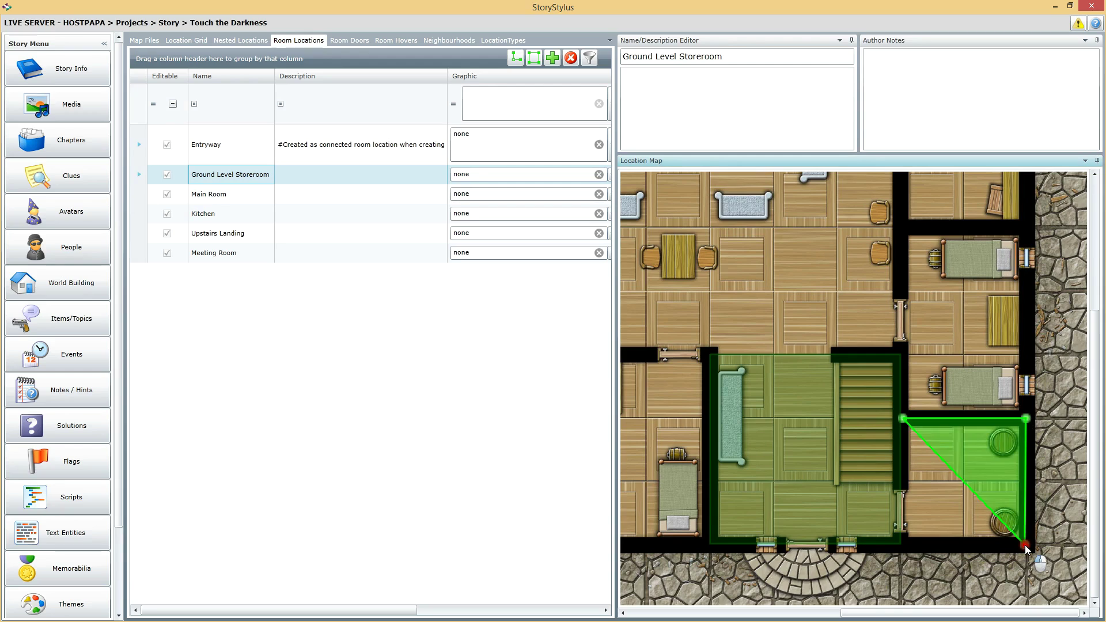
left_click(903, 544)
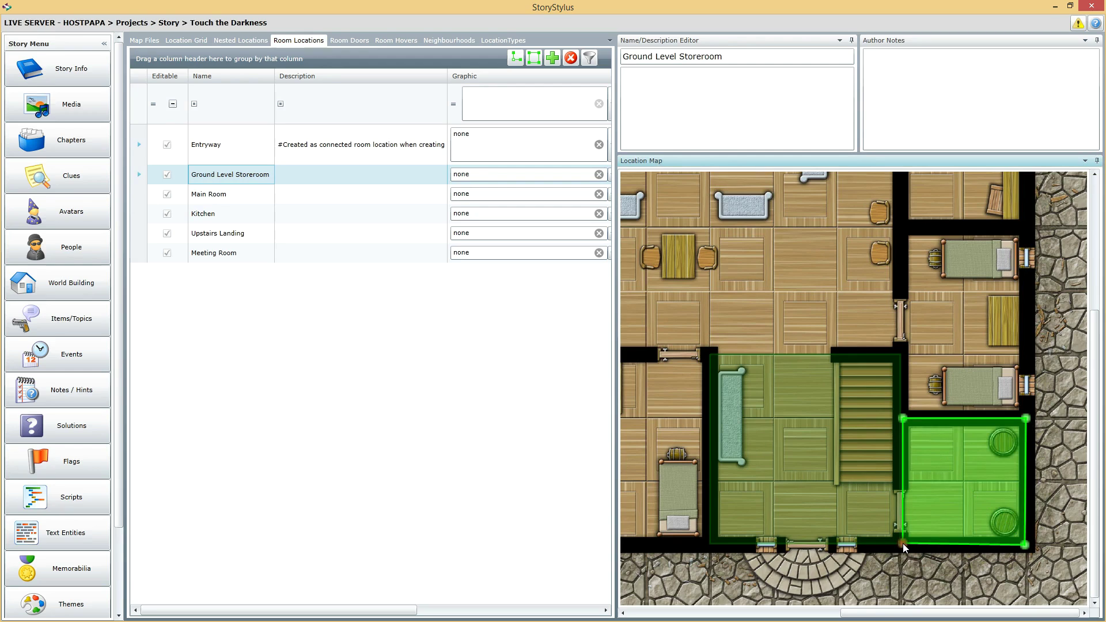
left_click(530, 59)
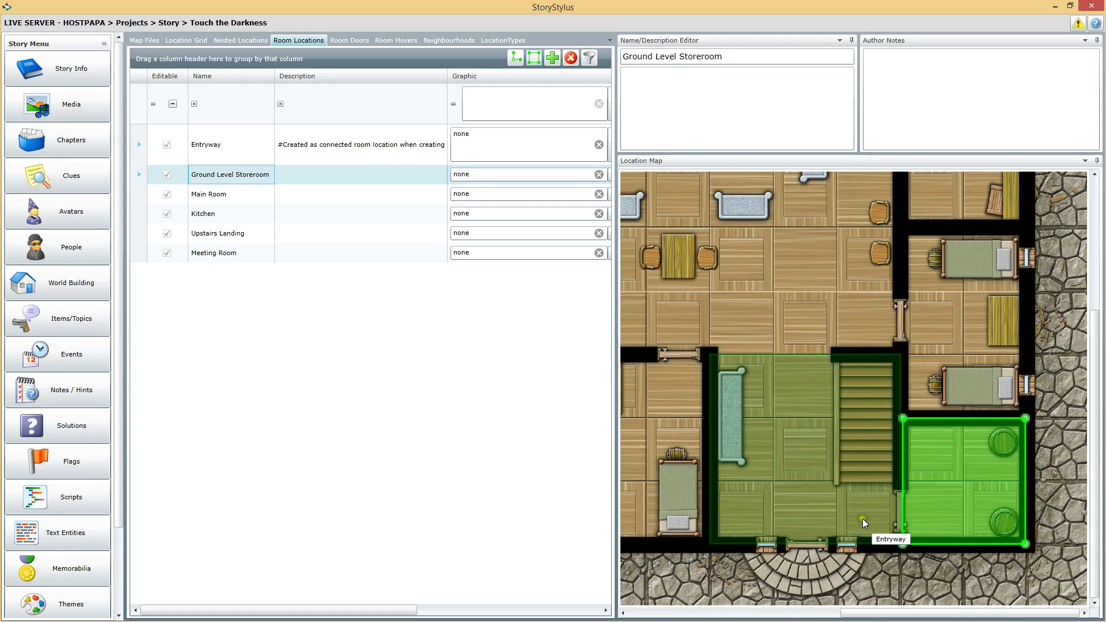
Outline the Main Room with a four-corner boundary along its walls, square its corners, and check the full outline
left_click(216, 198)
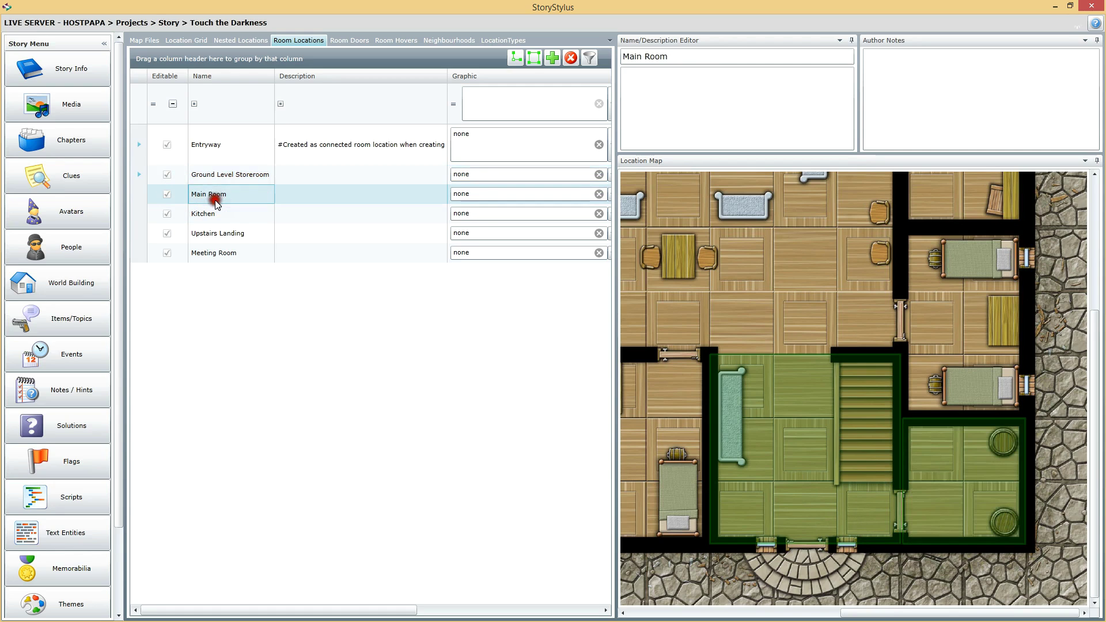
left_click_drag(1093, 385, 1093, 274)
left_click_drag(928, 615, 835, 613)
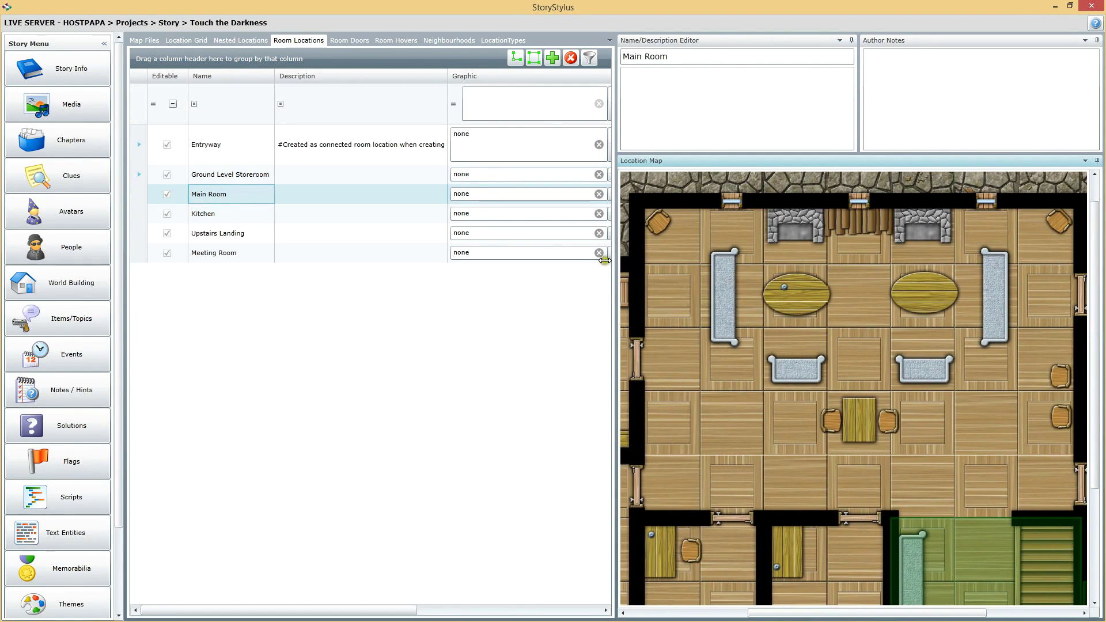
left_click(637, 201)
left_click_drag(890, 615, 925, 616)
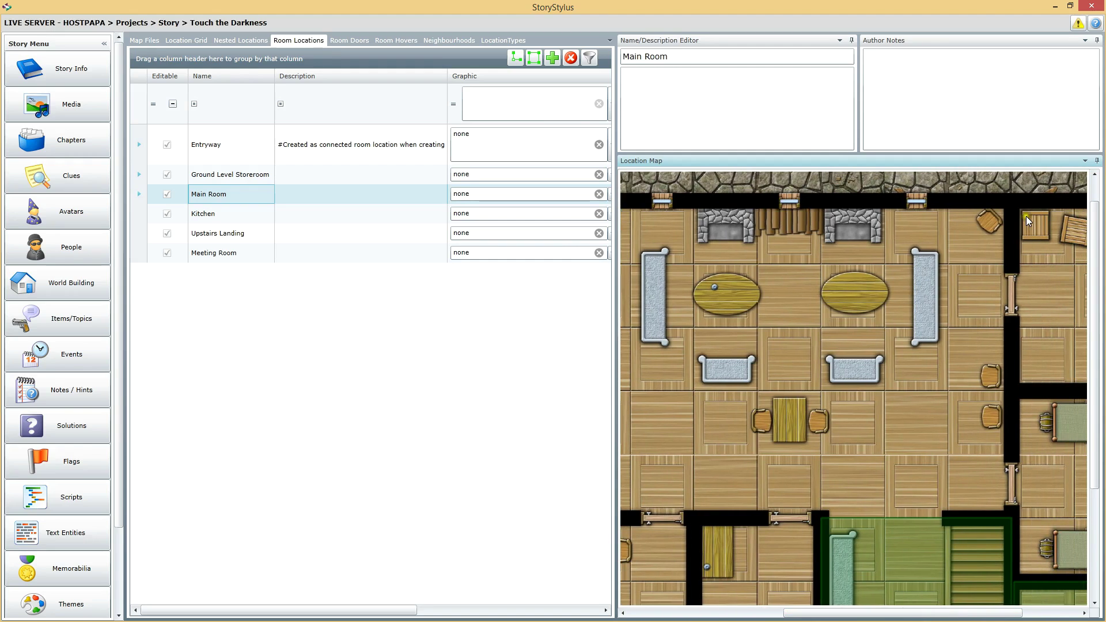
left_click(1011, 201)
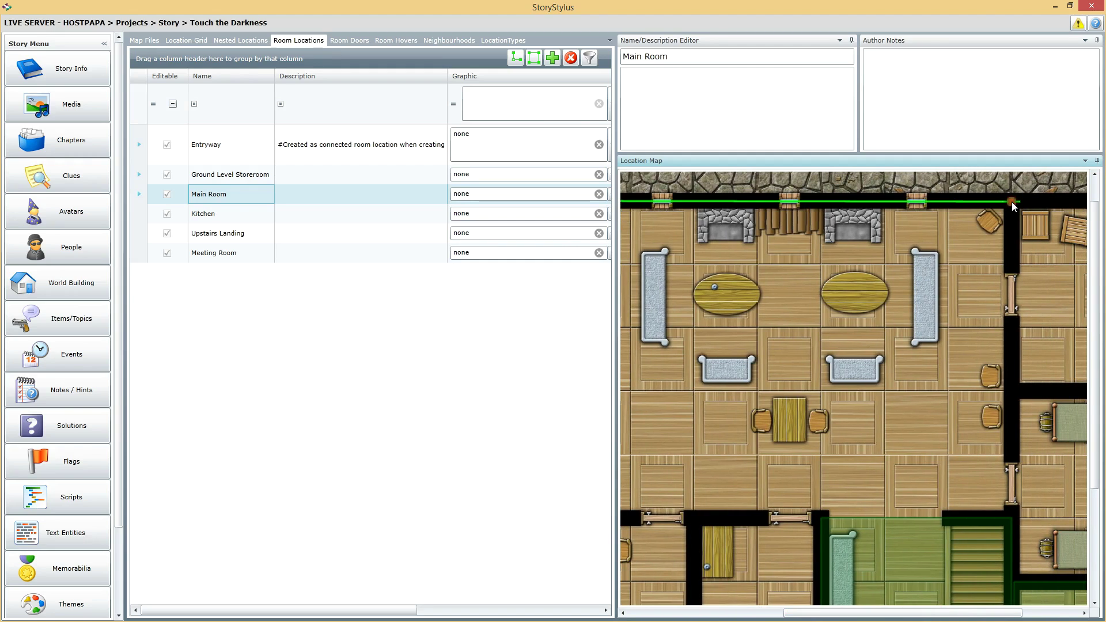
left_click(1010, 514)
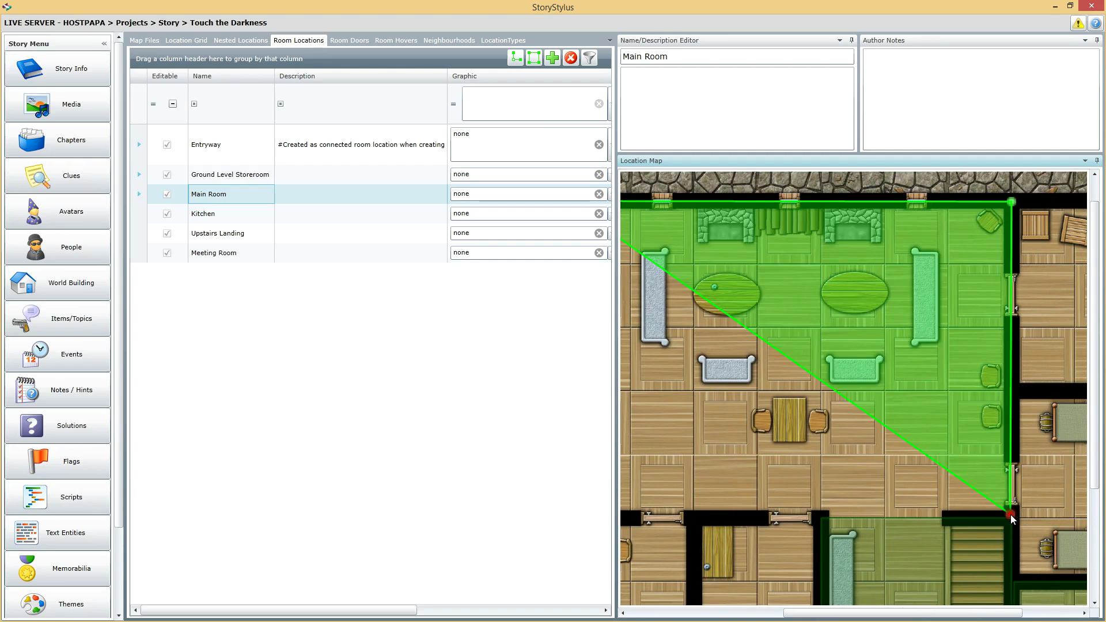
left_click_drag(953, 615, 824, 615)
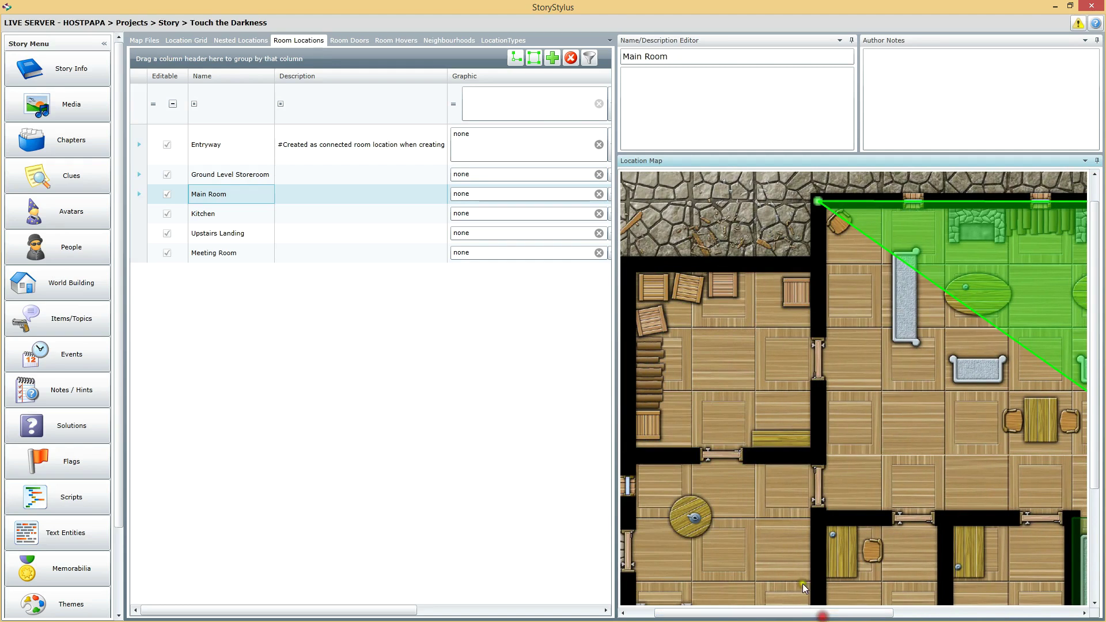
left_click(819, 518)
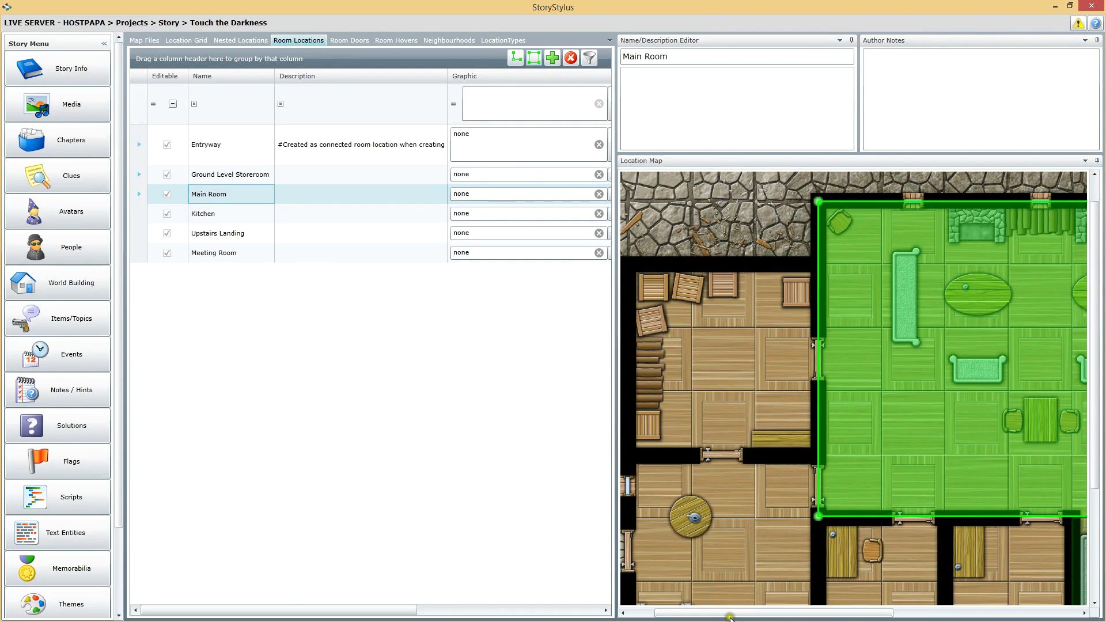
left_click(779, 613)
left_click_drag(778, 613, 906, 605)
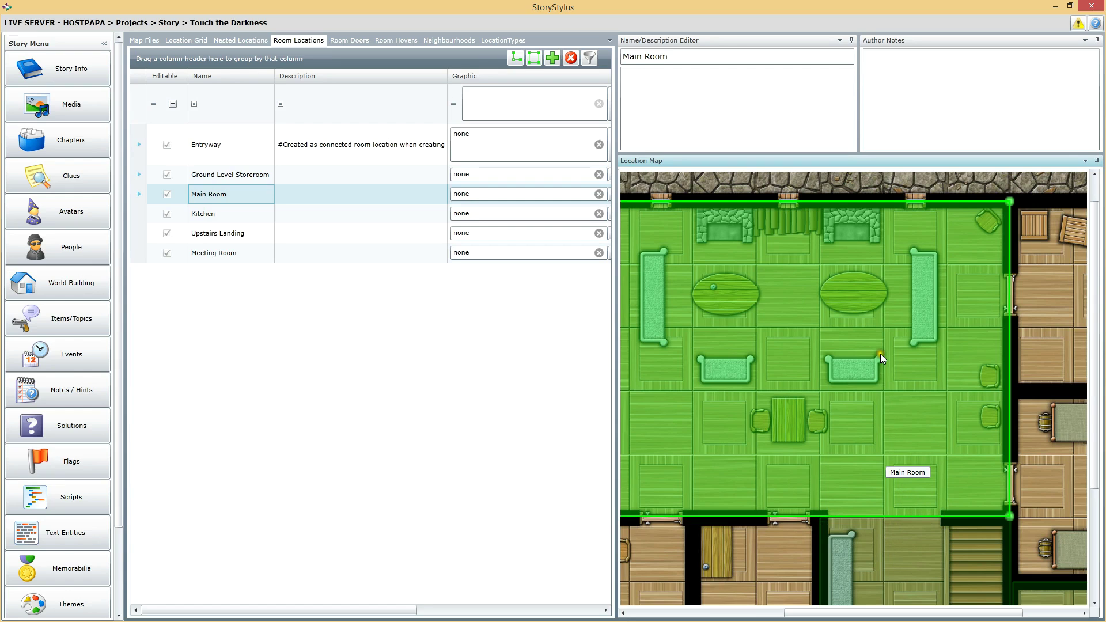
Outline the Kitchen with a four-corner boundary along its walls, square its corners, and compare it with the Main Room's outline
left_click(219, 213)
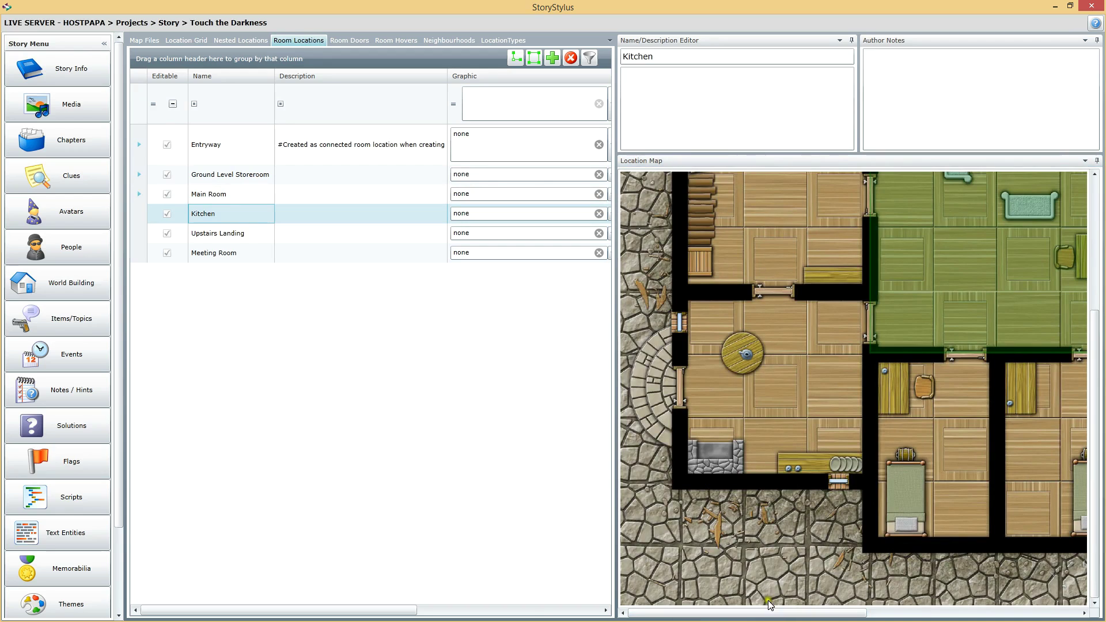
left_click(680, 290)
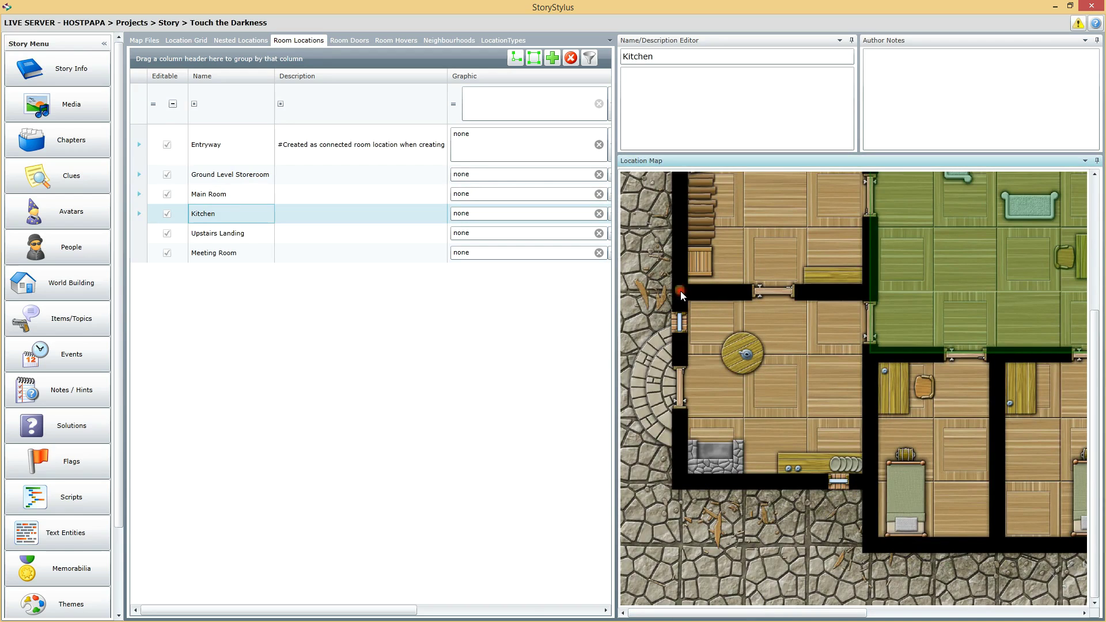
left_click(868, 291)
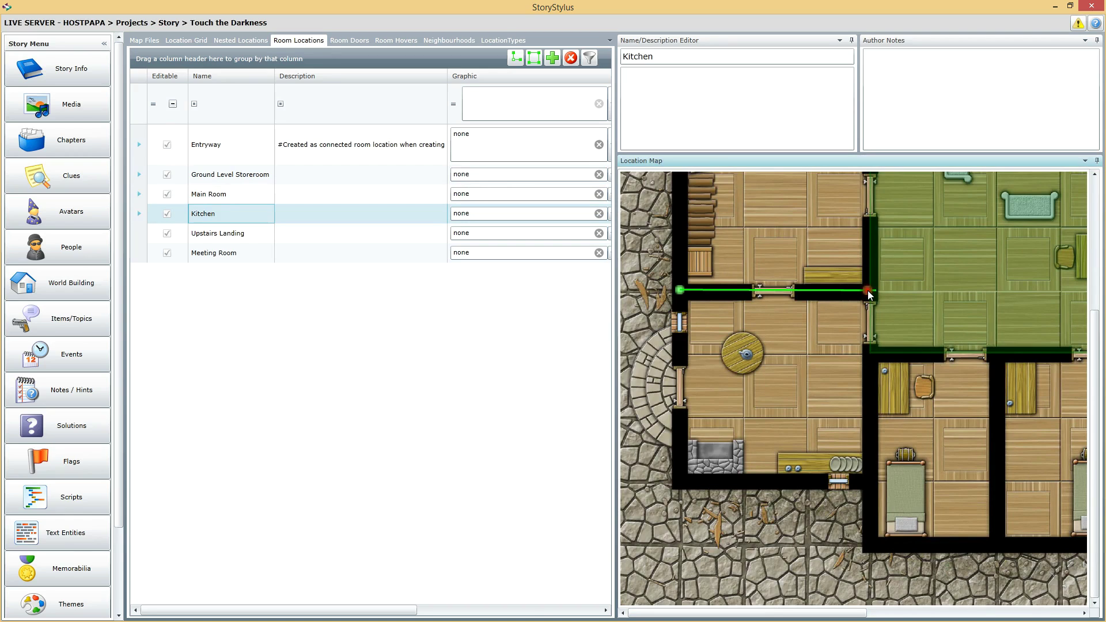
left_click(869, 480)
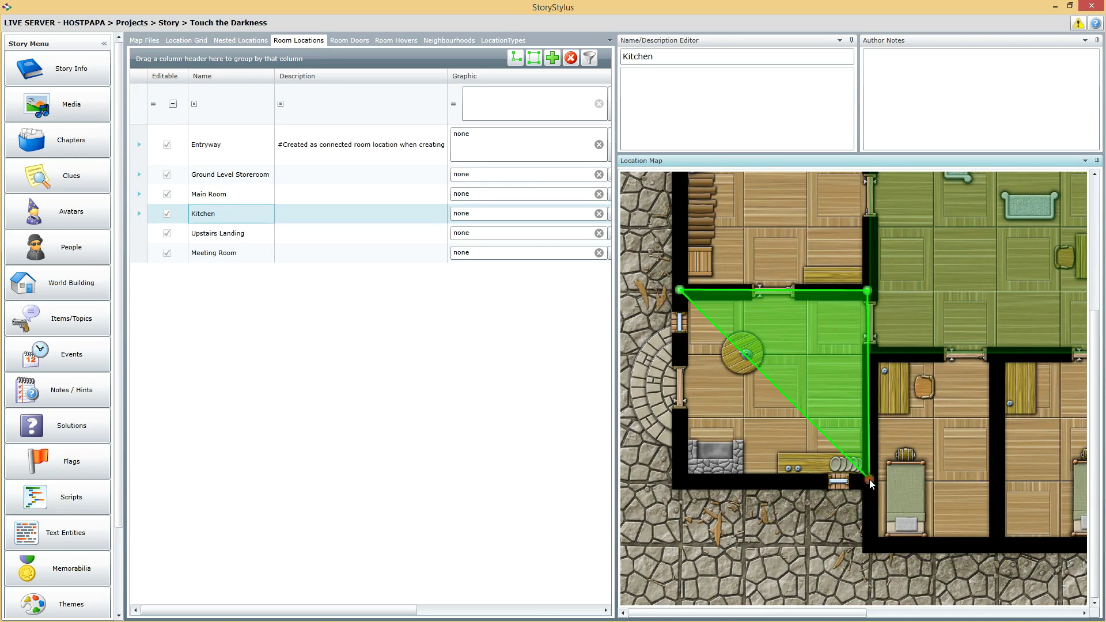
left_click(679, 479)
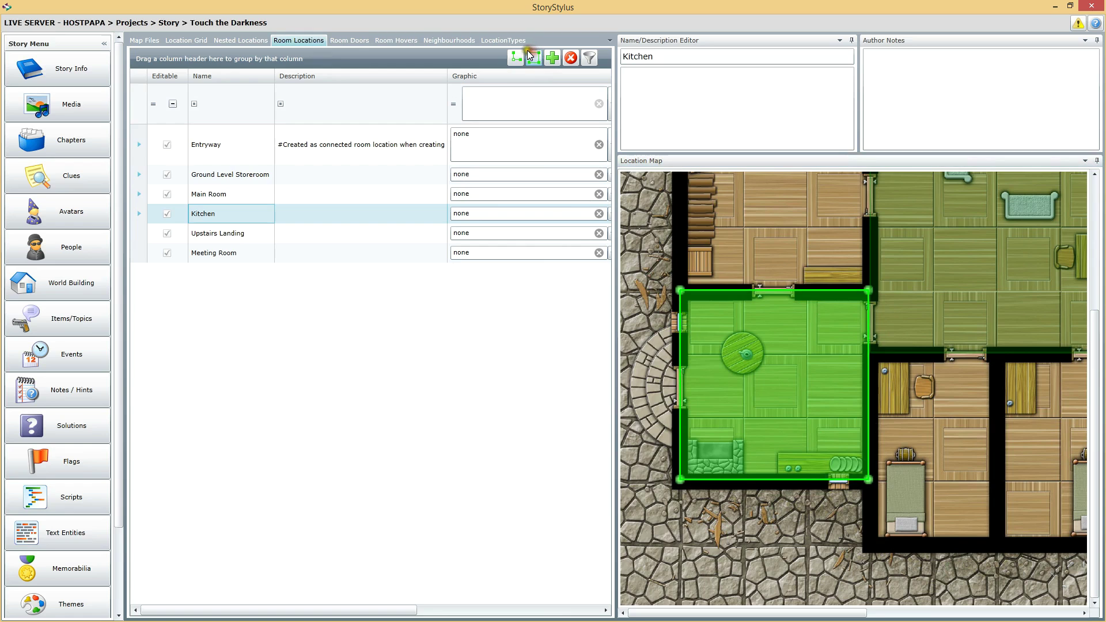
left_click(211, 195)
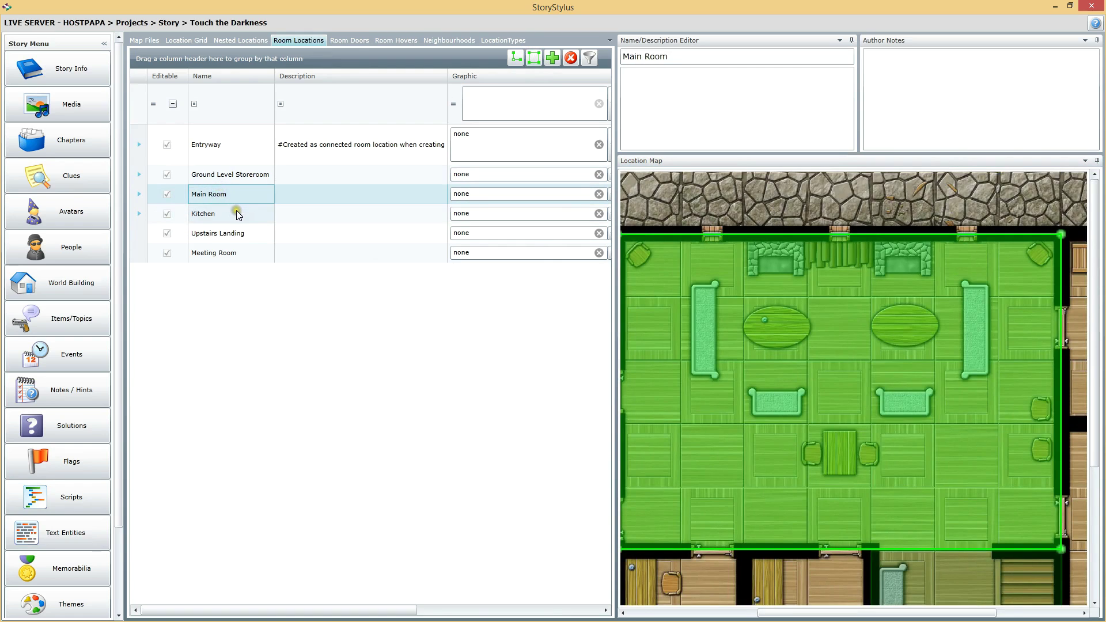
left_click(237, 210)
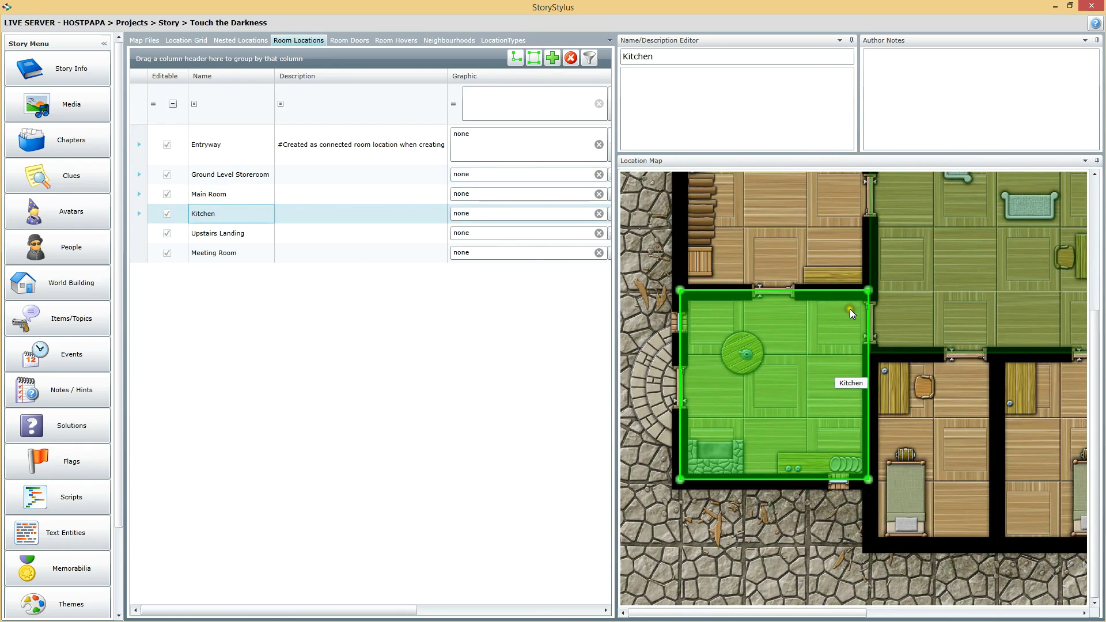
Begin the Upstairs Landing's boundary with corners at about (544,546), (1095,545), (1097,437), (1206,432), (1206,988) and (874,993)
left_click(225, 232)
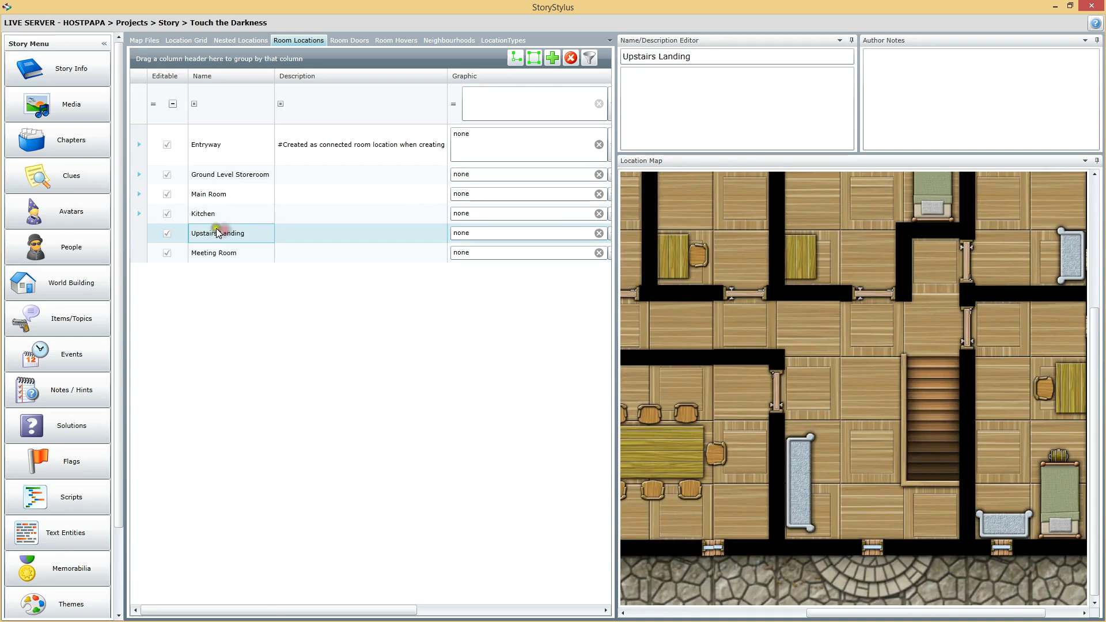
left_click_drag(950, 614, 914, 615)
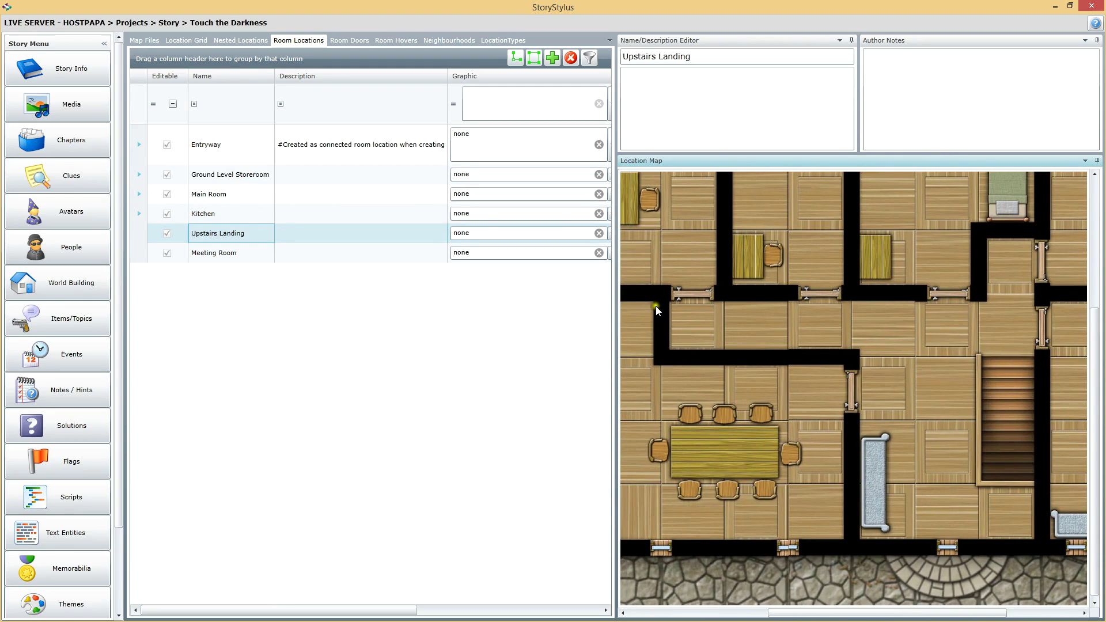
left_click(656, 289)
left_click(661, 293)
left_click(978, 292)
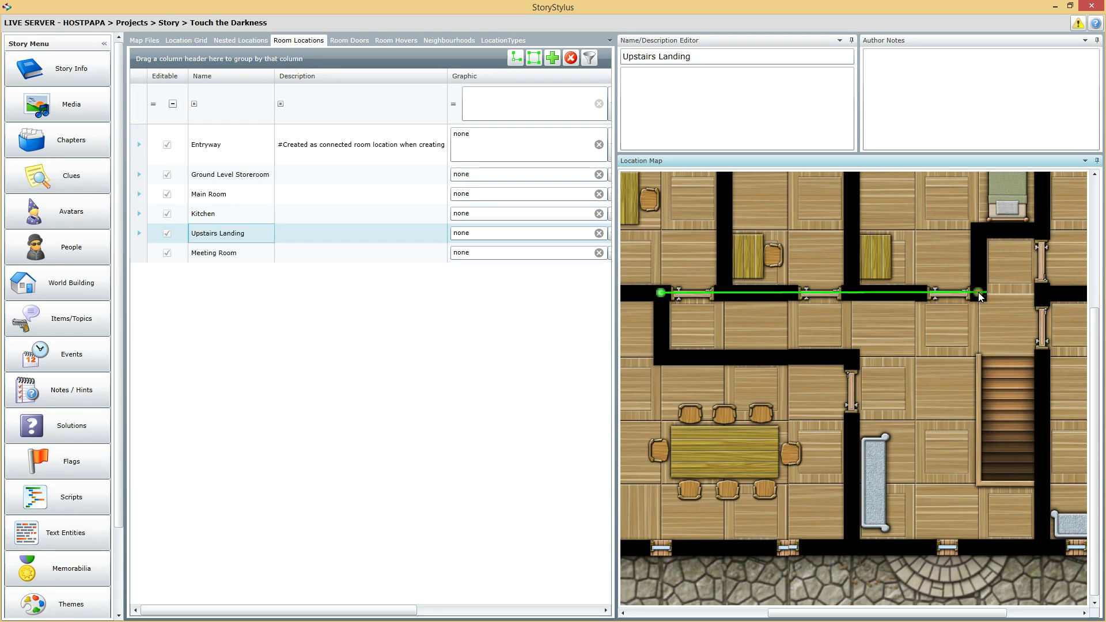
left_click(979, 230)
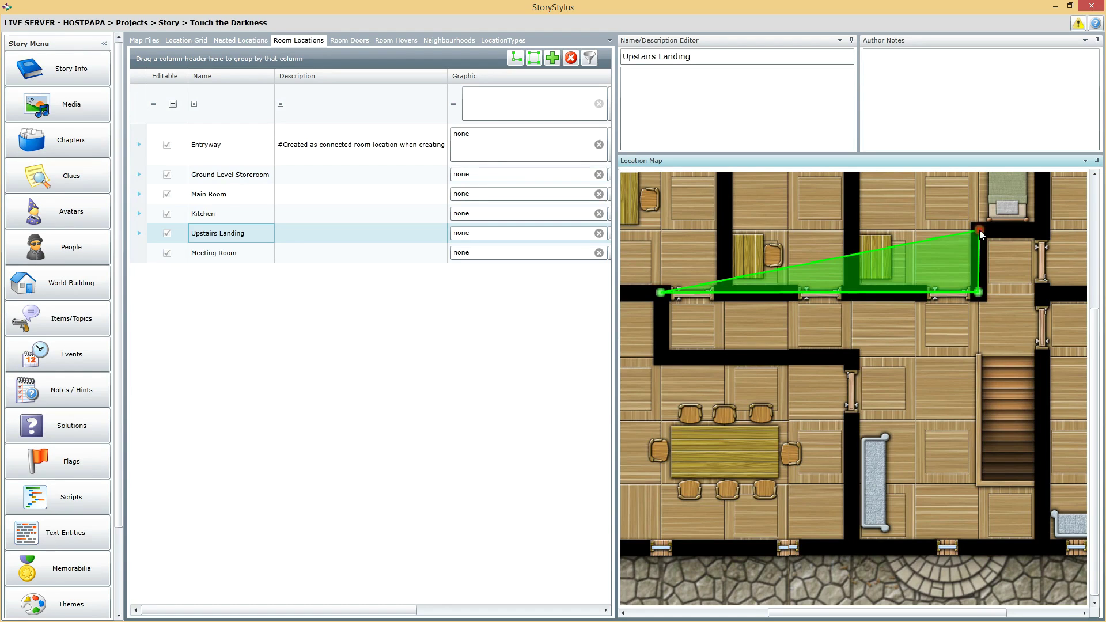
left_click(1042, 226)
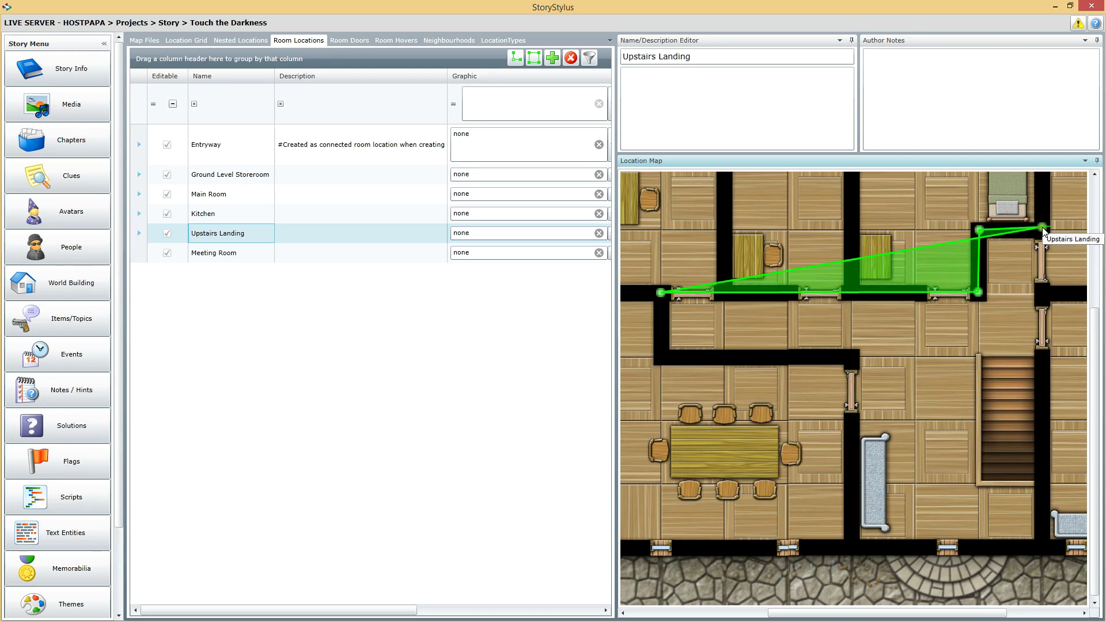
left_click(1042, 547)
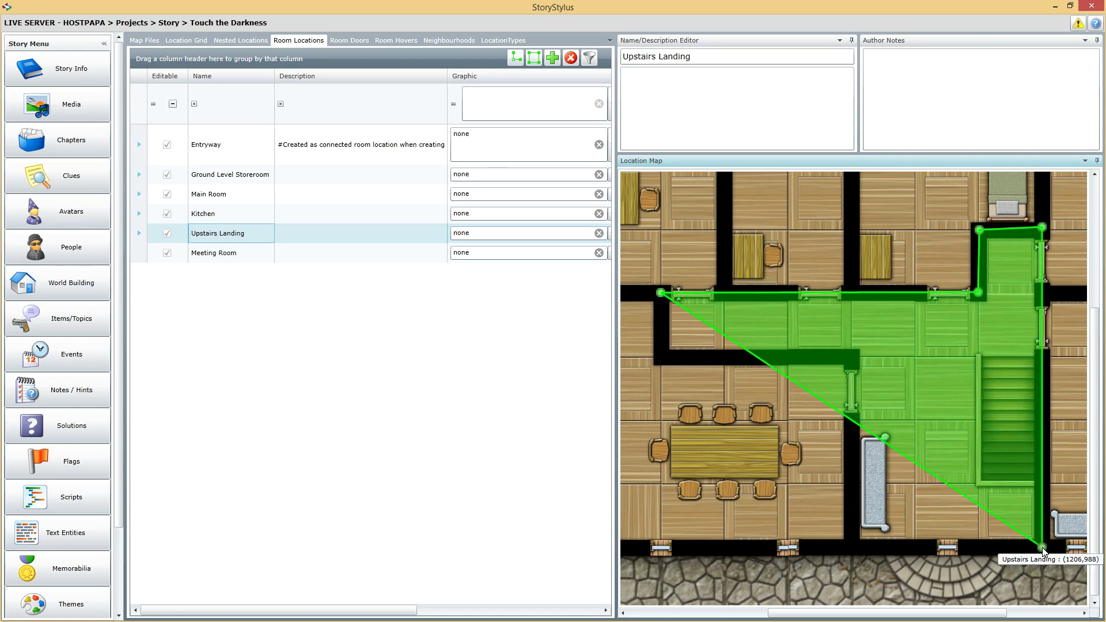
left_click(851, 550)
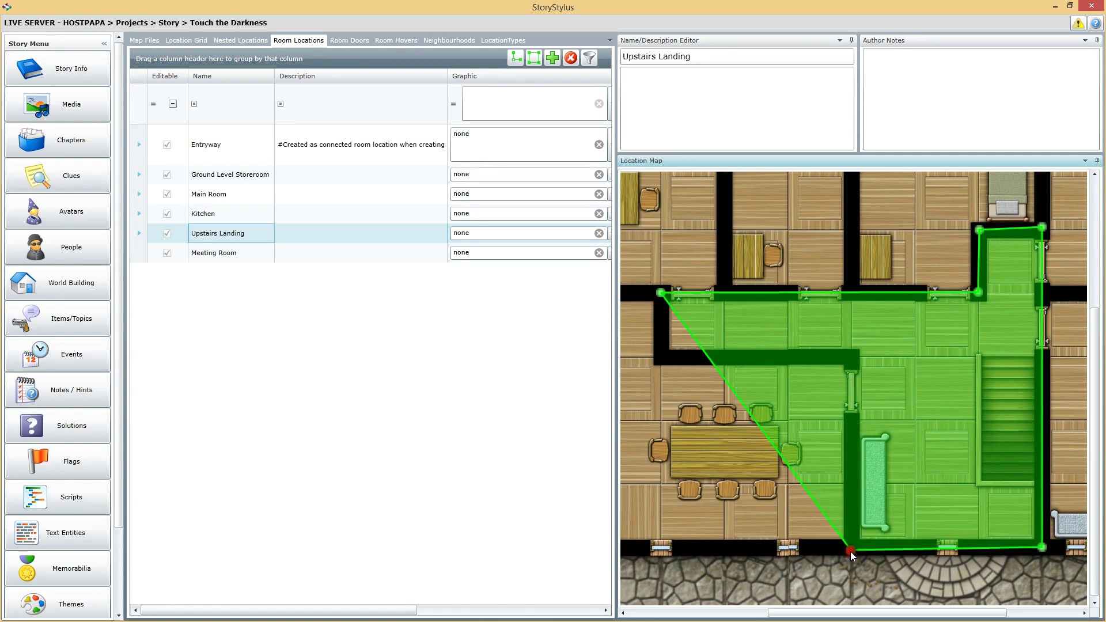
Complete the Upstairs Landing's boundary along the Meeting Room walls with corners at about (875,659) and (544,661)
left_click(850, 358)
left_click_drag(847, 361, 852, 357)
left_click(697, 355)
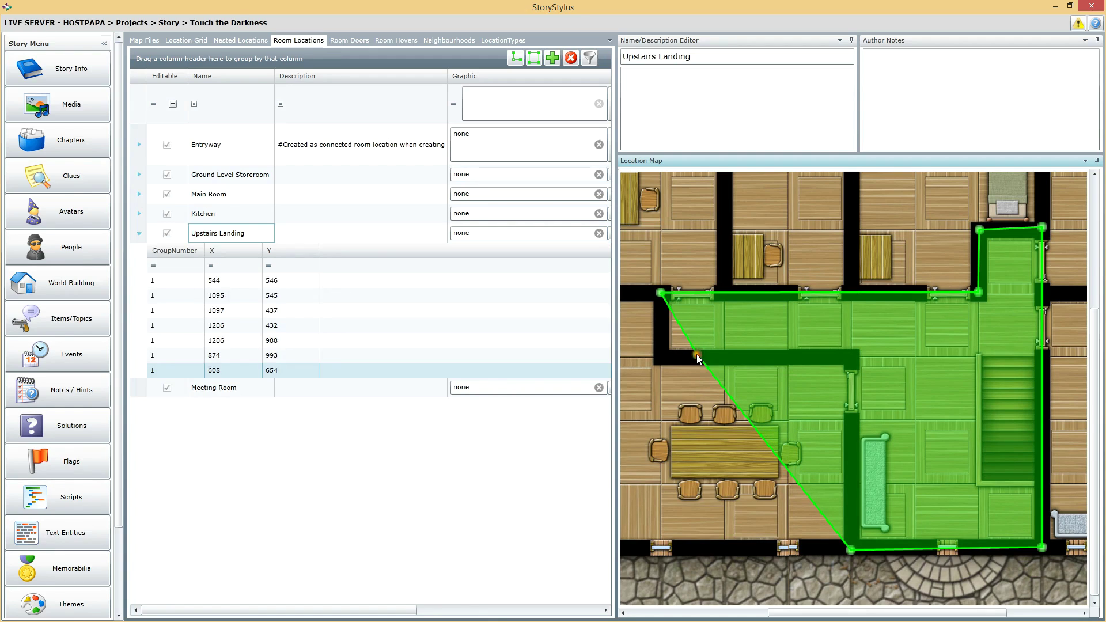
left_click(851, 358)
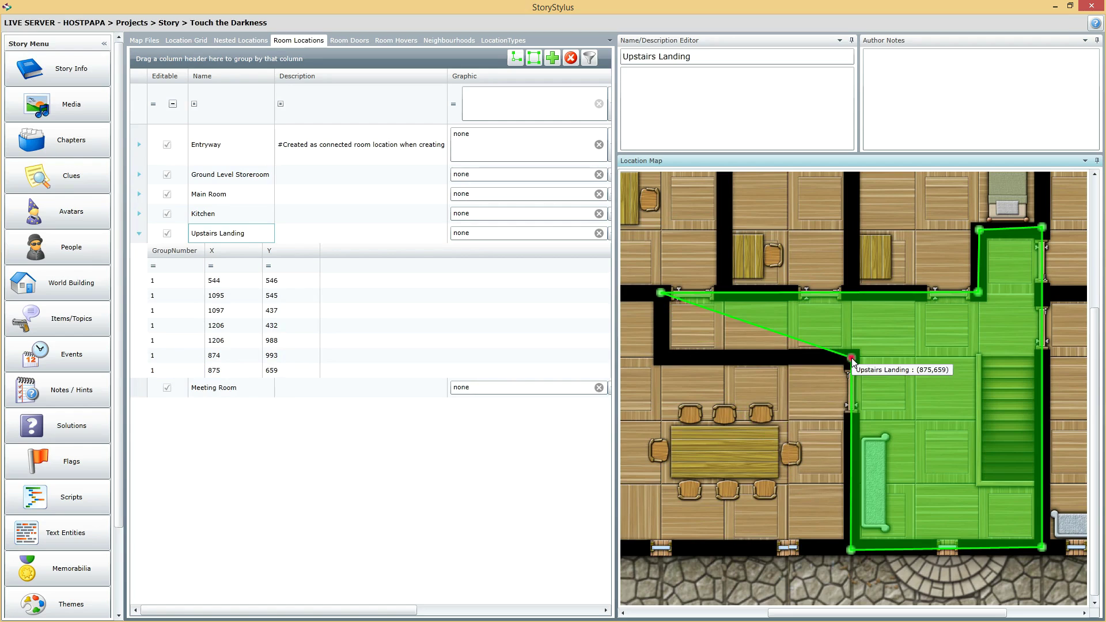
left_click(661, 358)
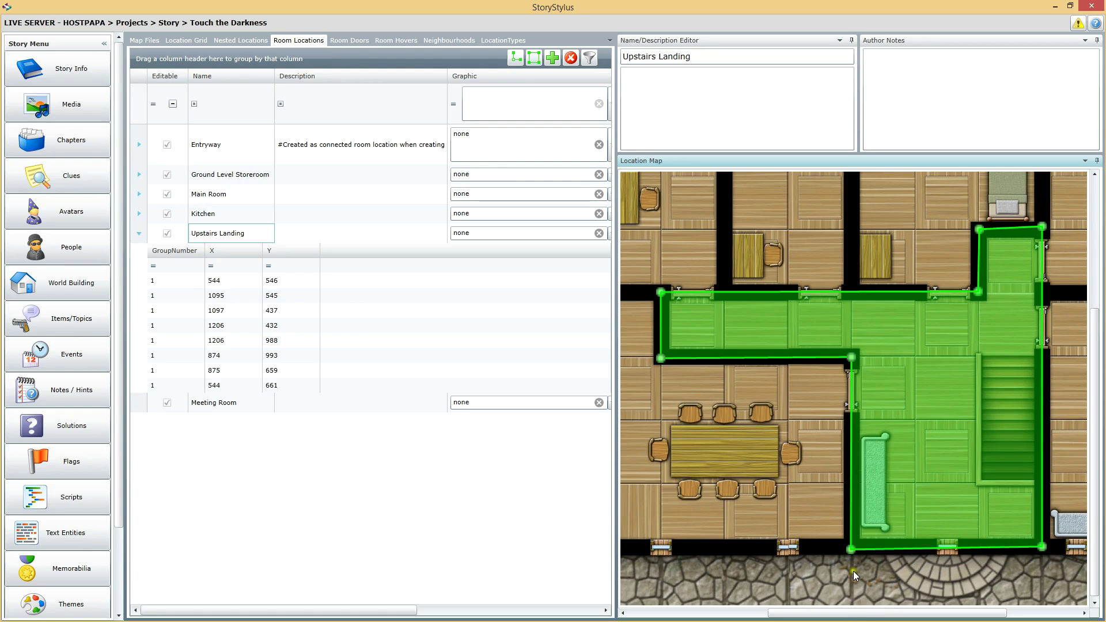
Square the Upstairs Landing's boundary at its corners at (874,993), (544,661), (1095,545) and (1206,432)
left_click(849, 550)
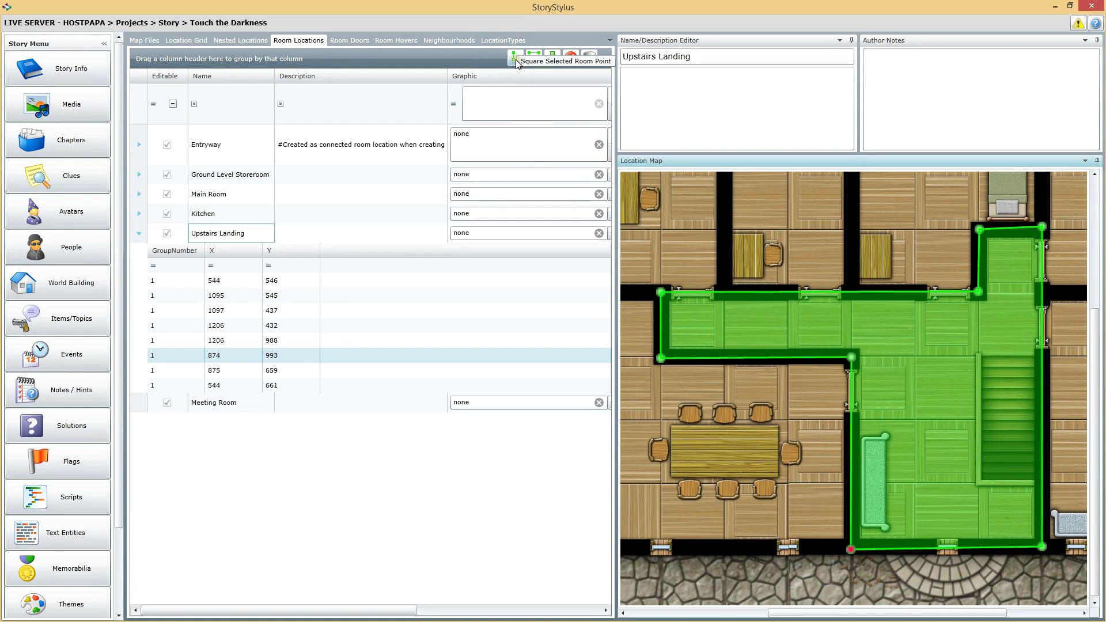
left_click(528, 102)
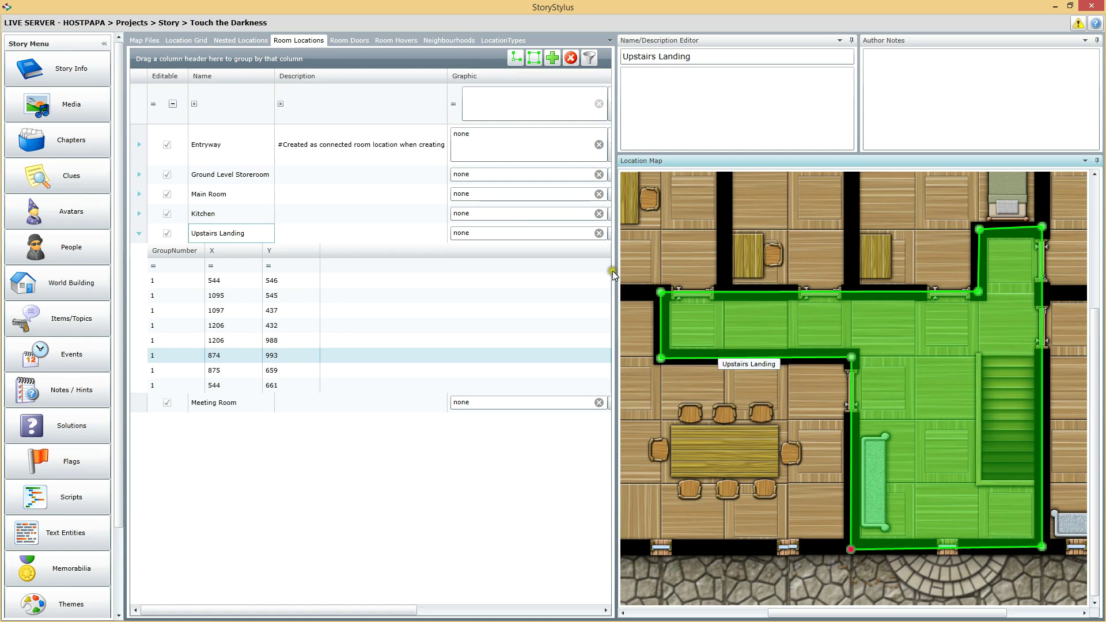
left_click(518, 57)
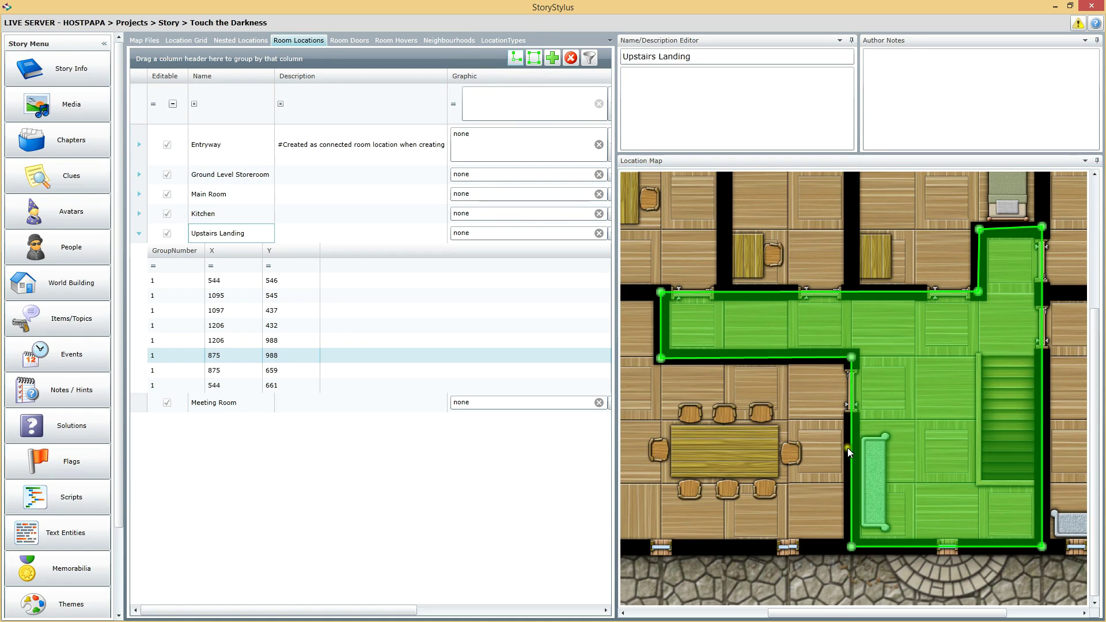
left_click(660, 357)
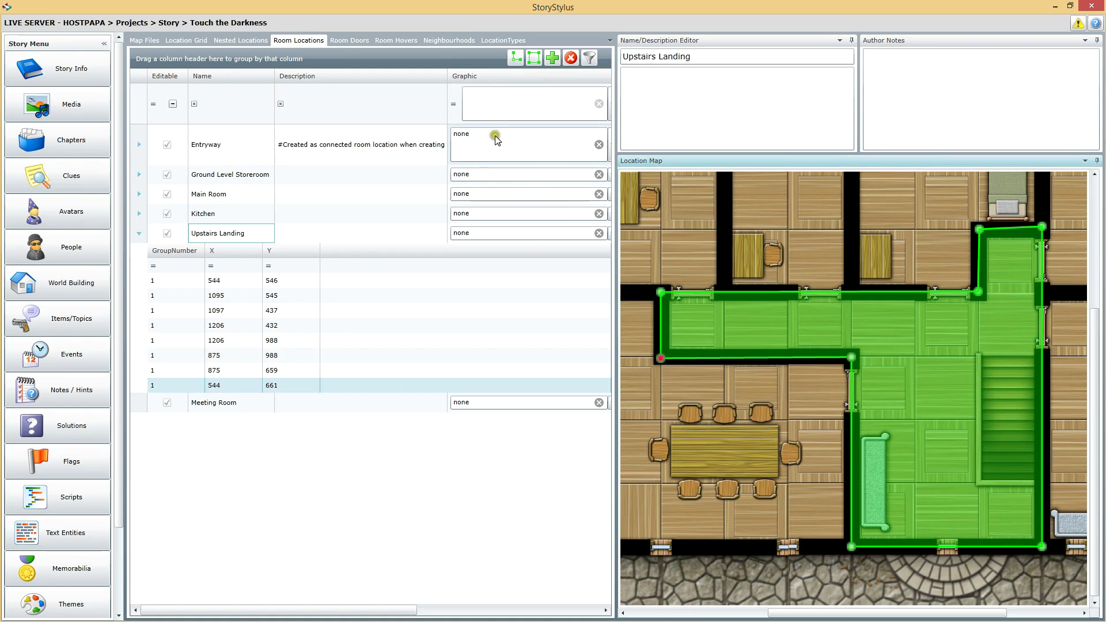
left_click(516, 57)
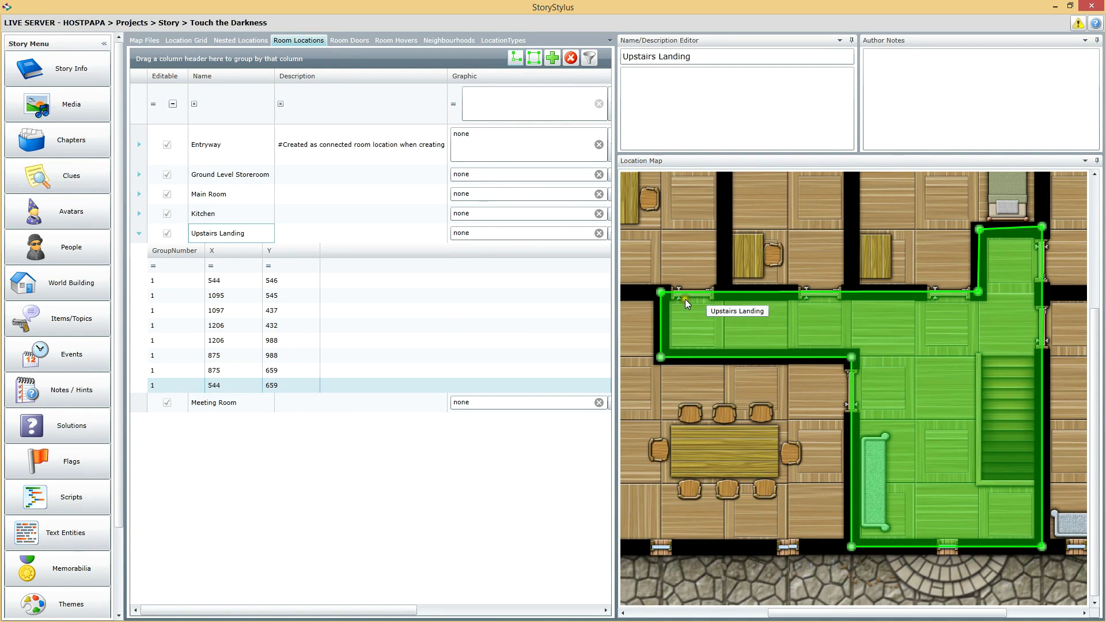
left_click(976, 290)
left_click(513, 56)
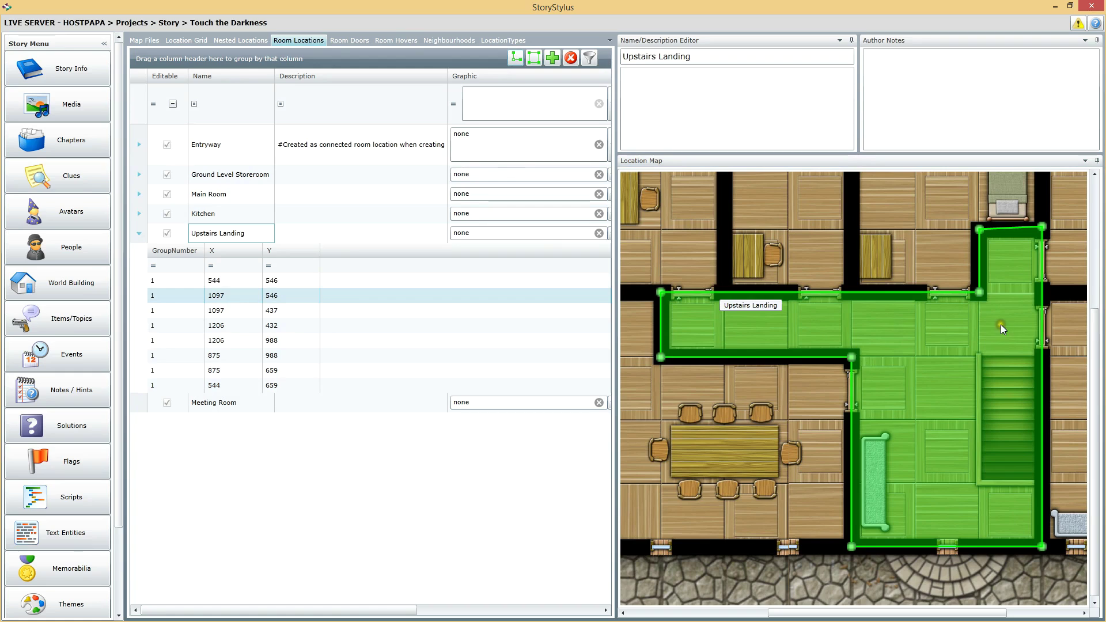
left_click(1041, 226)
left_click(517, 58)
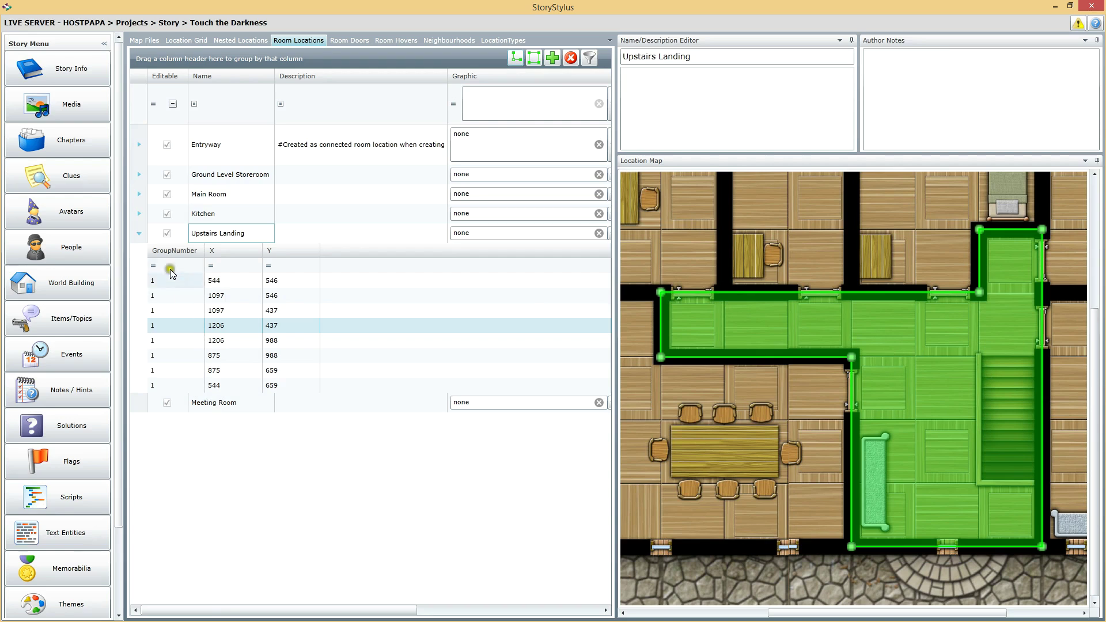
Outline the Meeting Room with a six-corner boundary along its walls, starting at about (432,545), (538,546), (539,662) and (870,664)
left_click(230, 406)
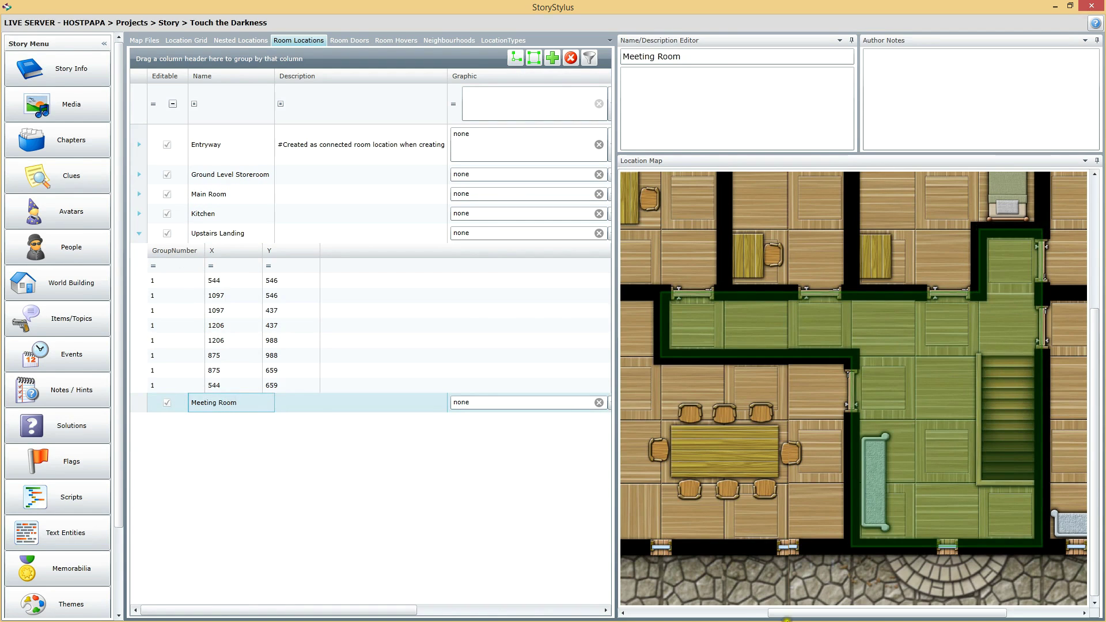
left_click_drag(887, 615, 806, 614)
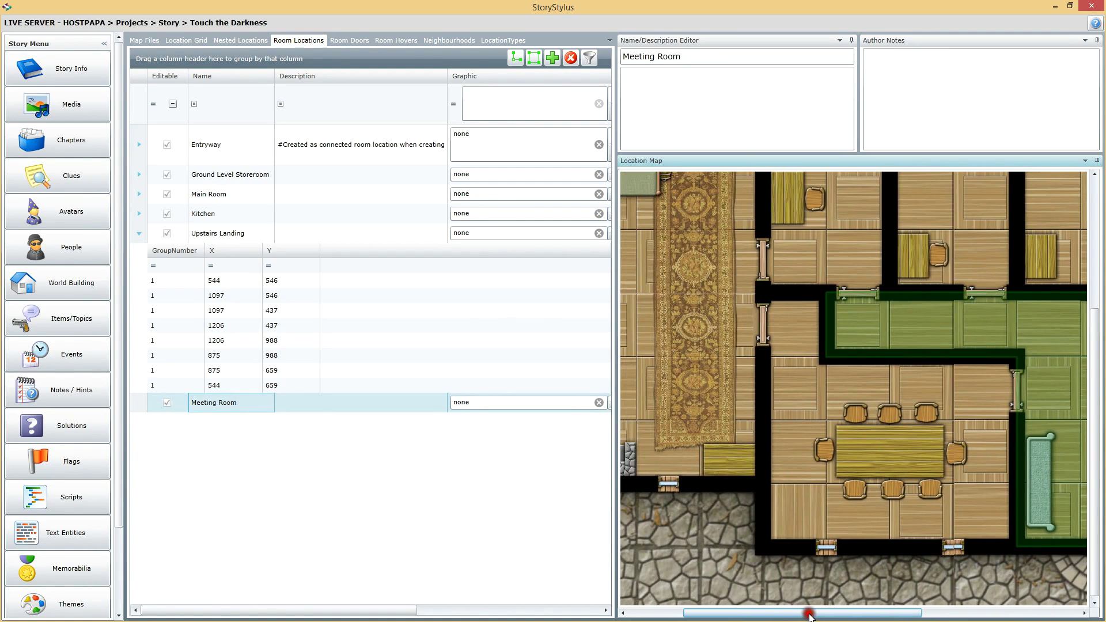
left_click(761, 291)
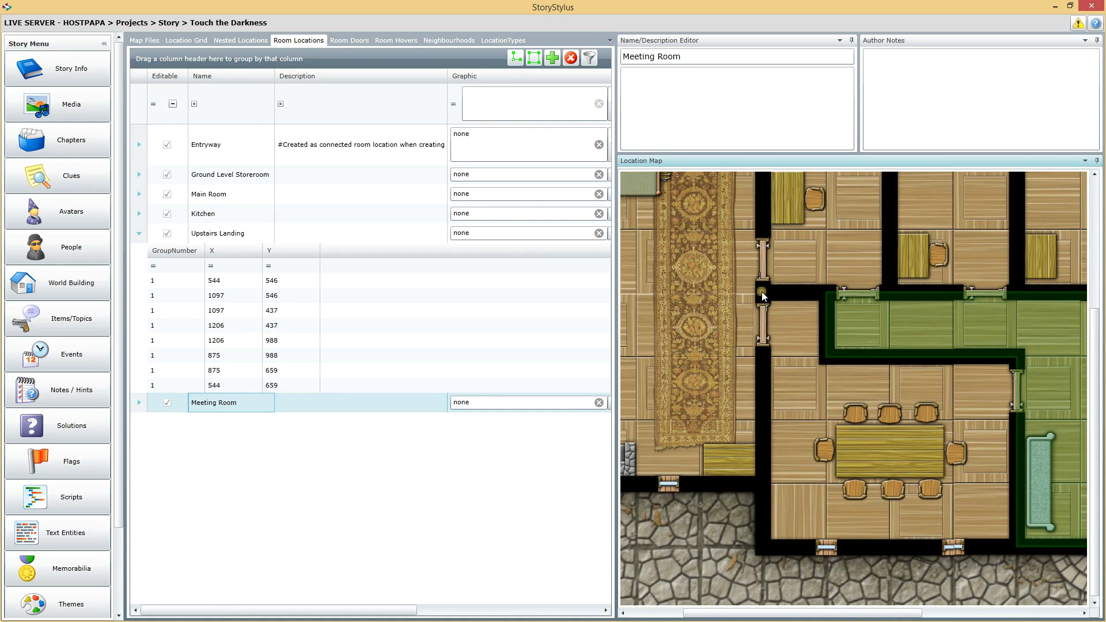
left_click(822, 292)
left_click(823, 358)
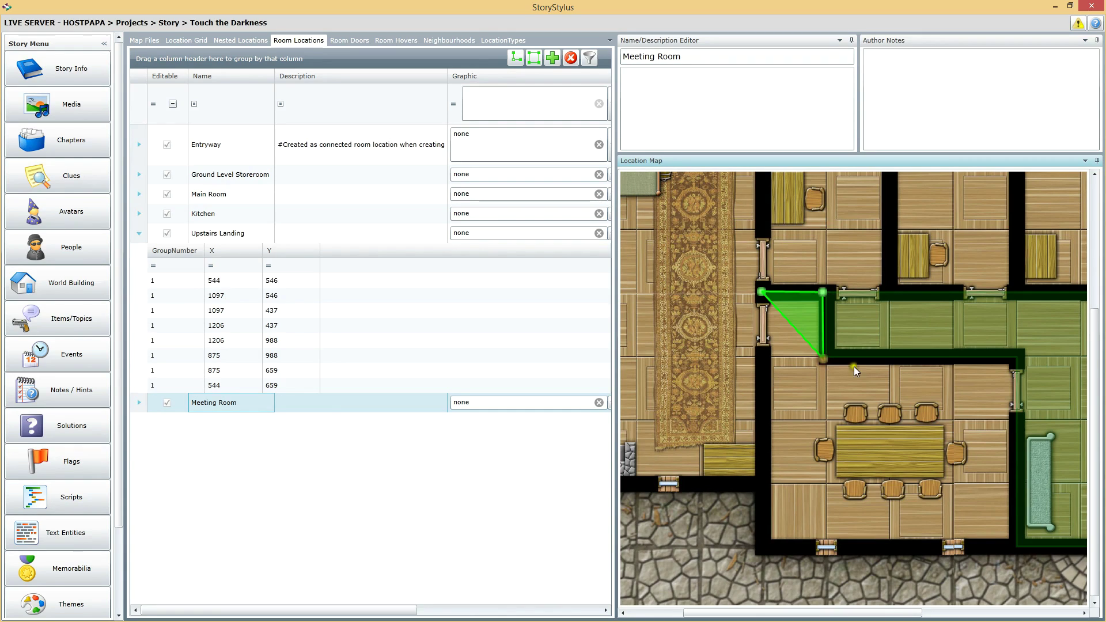
left_click(1014, 361)
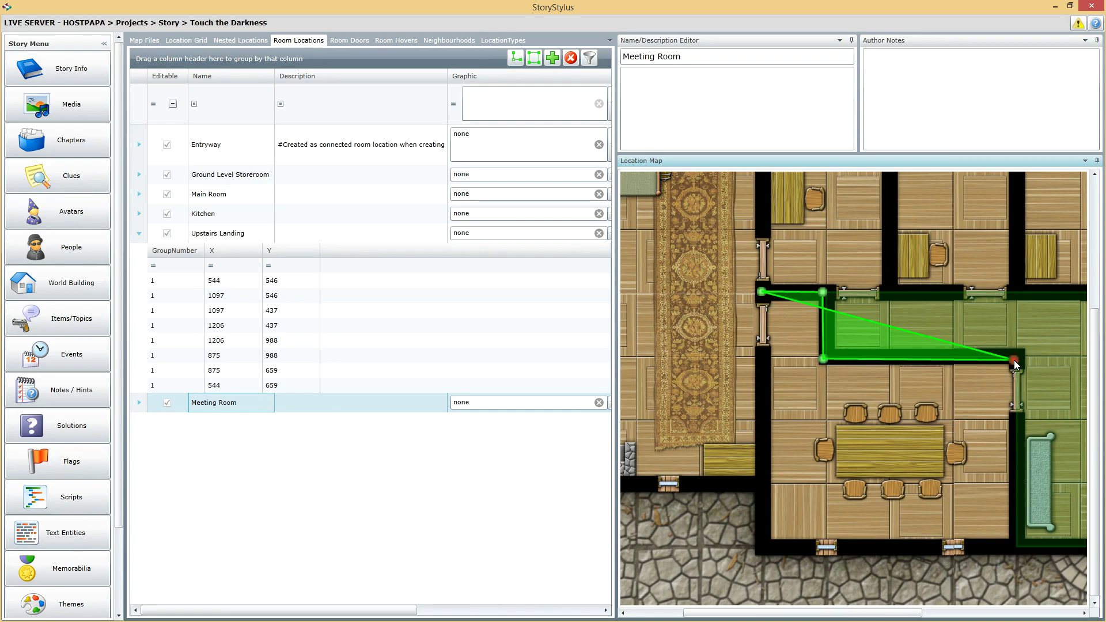
left_click(1013, 544)
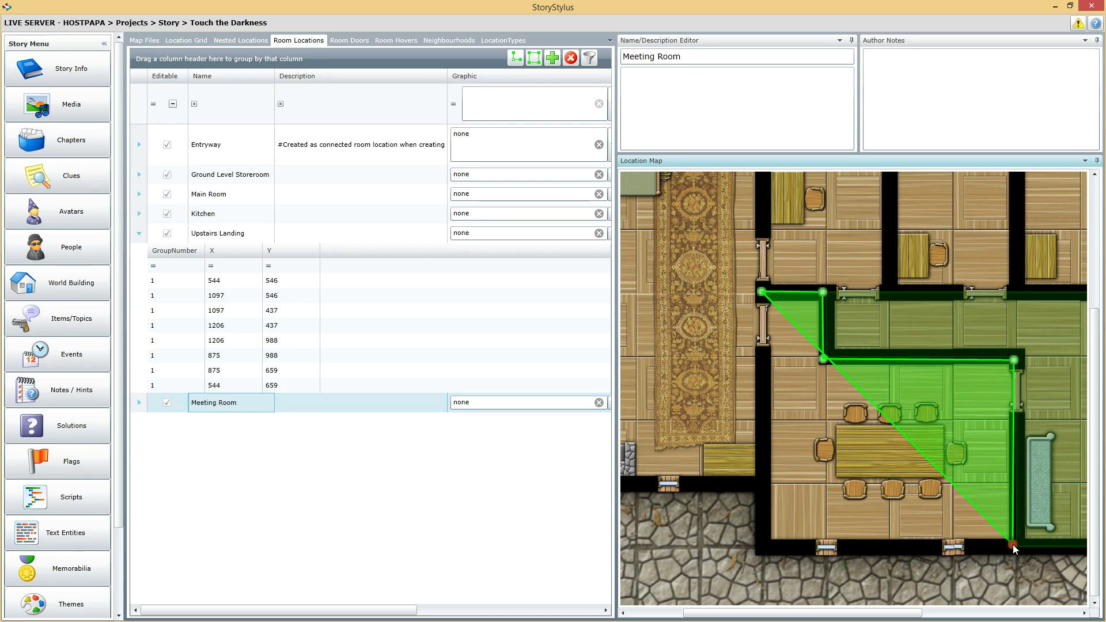
left_click(764, 545)
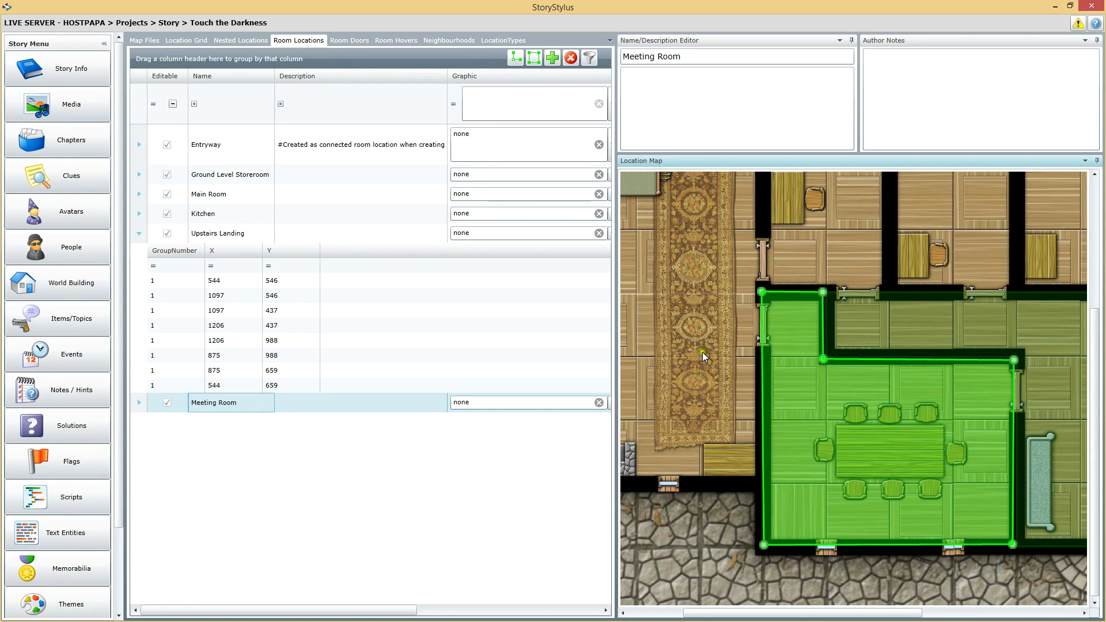
Square the Meeting Room's boundary at its corner beside the landing door, its southwest corner and the northern corner at (538,546)
left_click(226, 233)
left_click(223, 403)
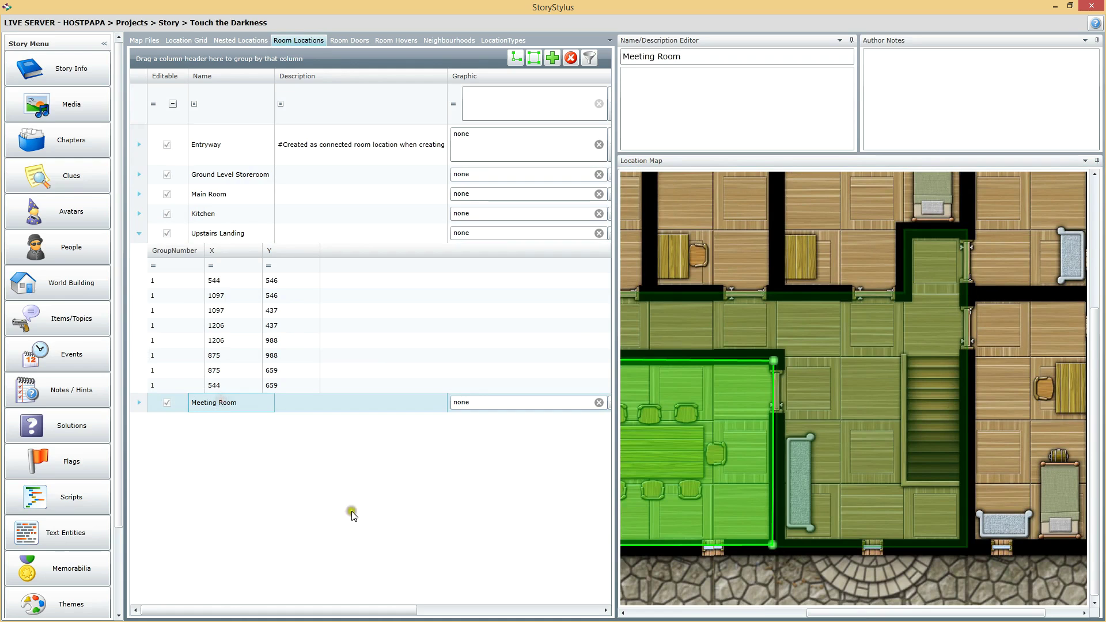
left_click(1014, 612)
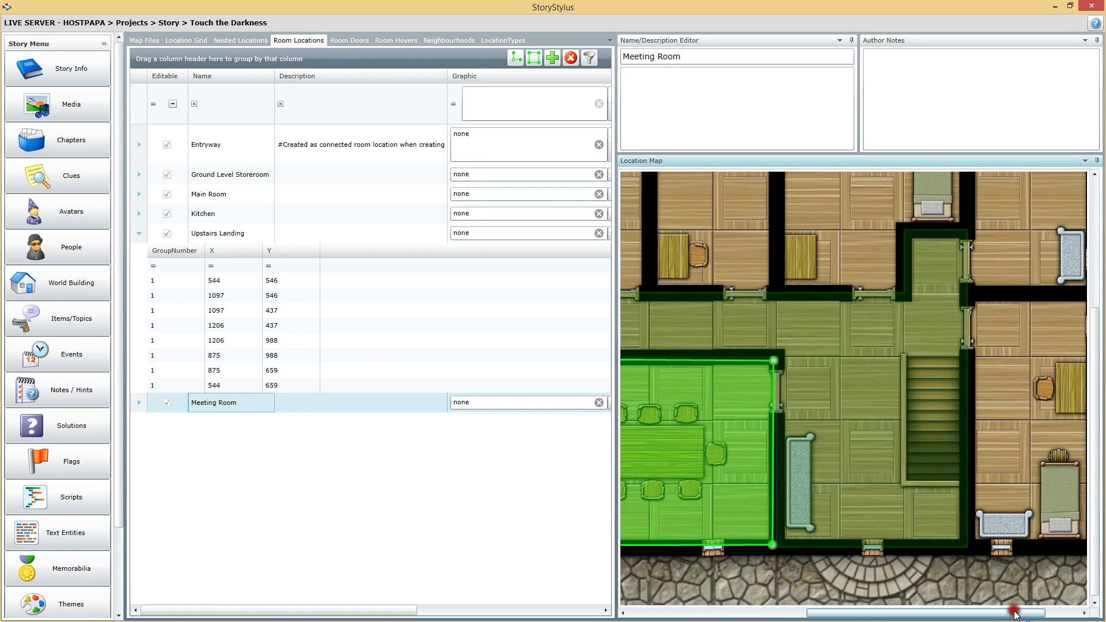
left_click_drag(1013, 613, 925, 611)
left_click(939, 361)
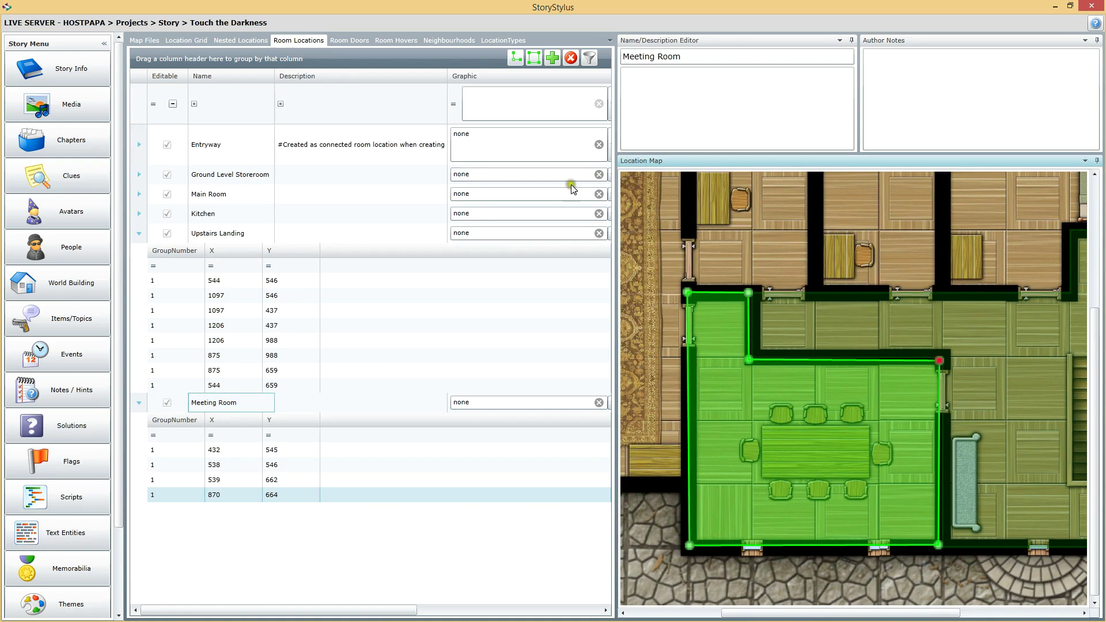
left_click(513, 56)
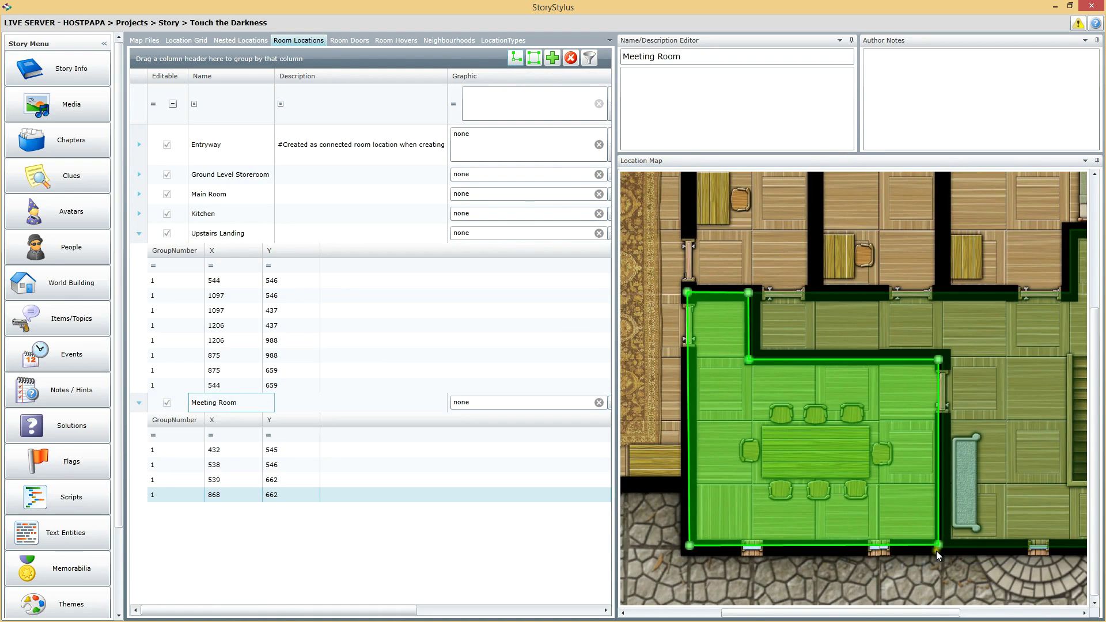
left_click(686, 547)
left_click(510, 60)
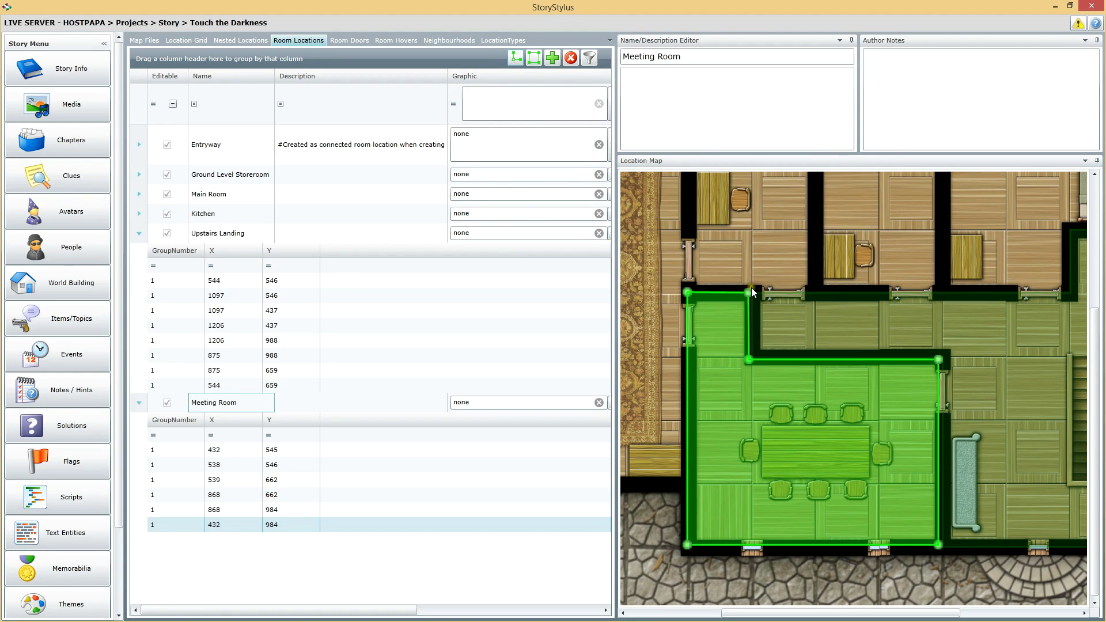
left_click(747, 291)
left_click(512, 57)
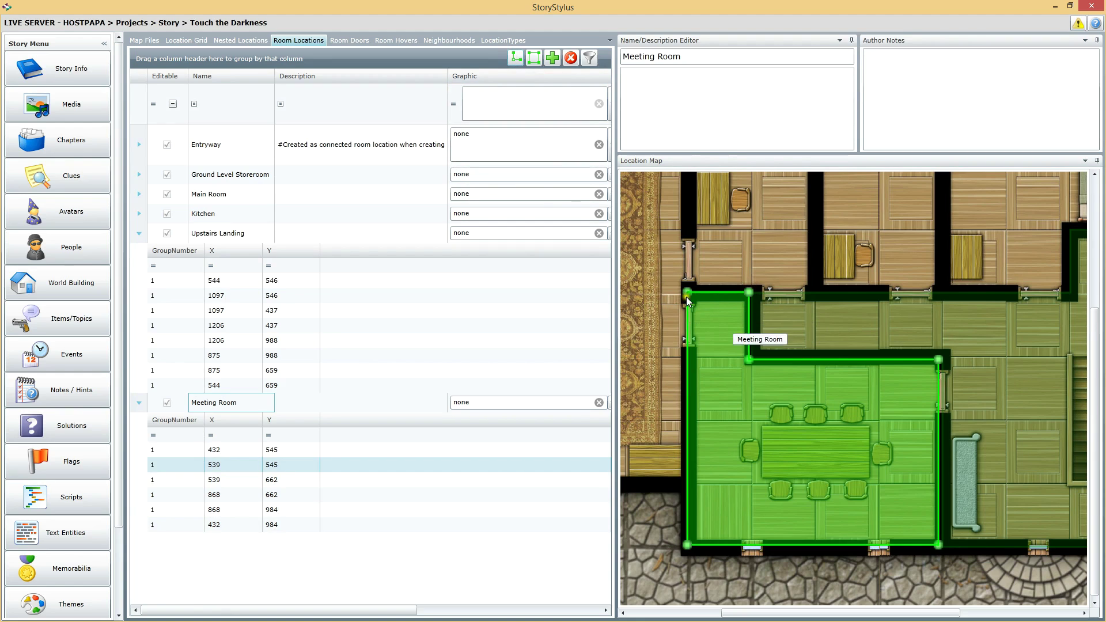
Collapse the corner coordinate lists of the Upstairs Landing and the Meeting Room
left_click(435, 470)
left_click(212, 232)
left_click(139, 233)
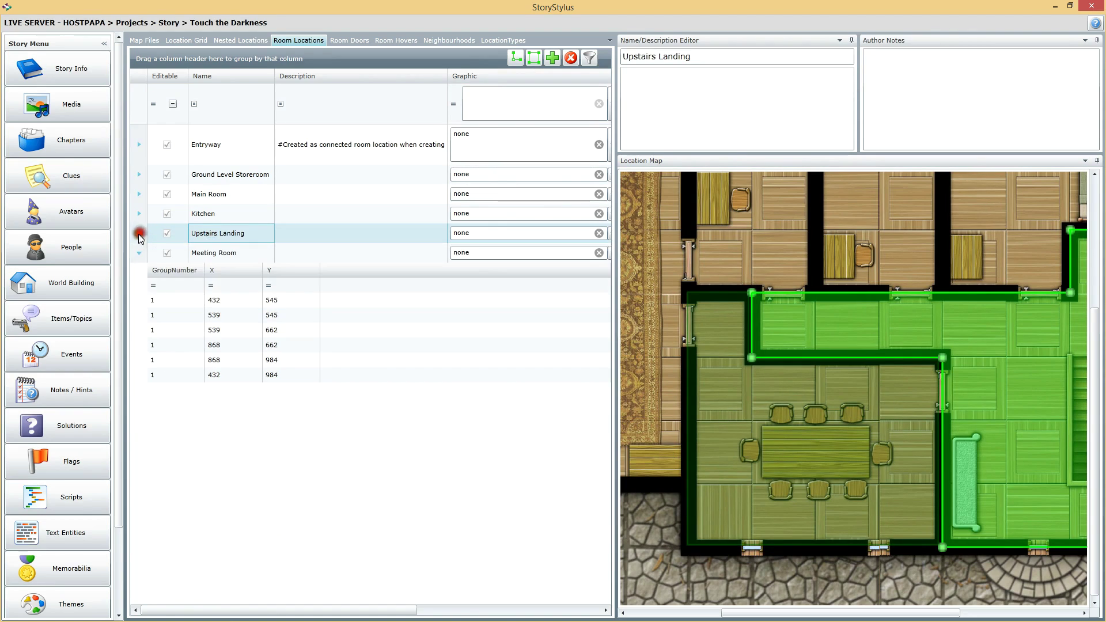
left_click(138, 253)
Review the outlined boundaries on both floor maps by selecting each room location in turn
left_click(222, 254)
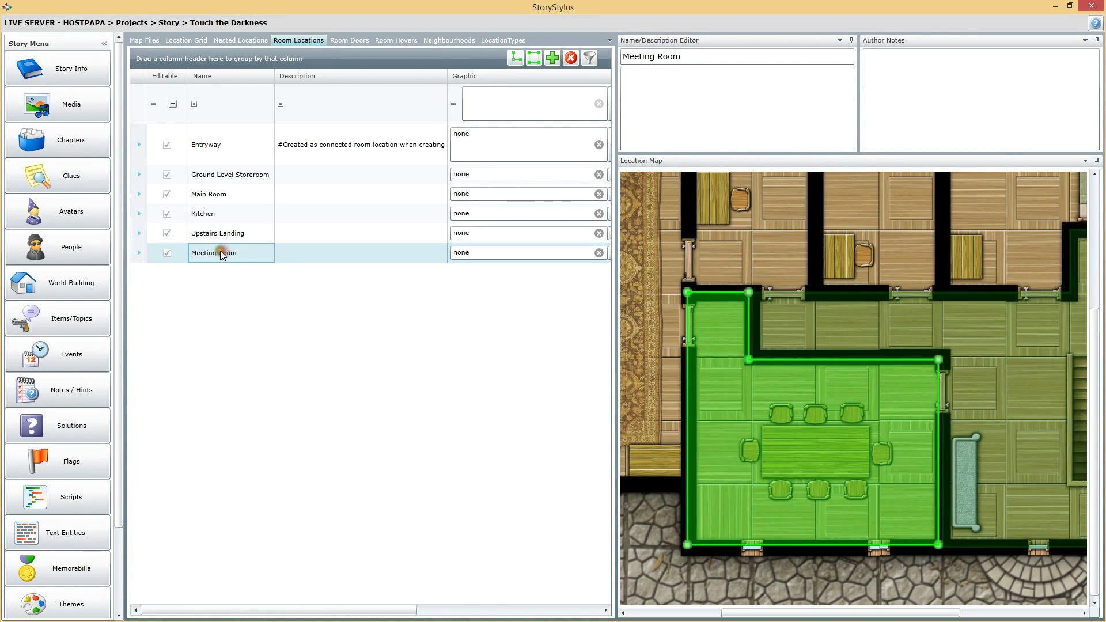
left_click(226, 238)
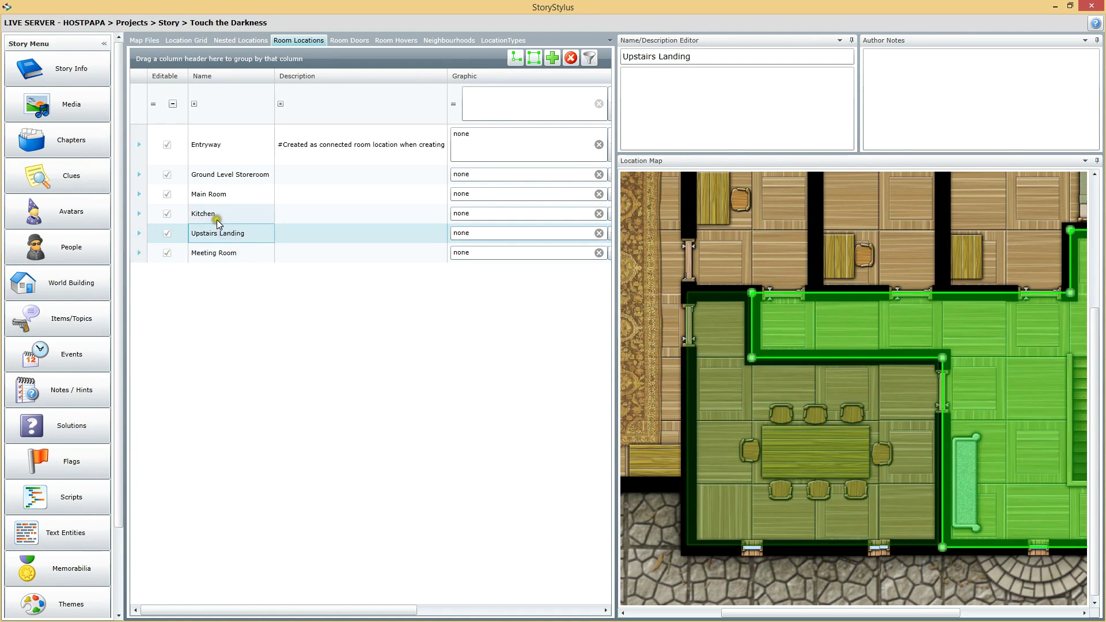
left_click(217, 219)
left_click(220, 200)
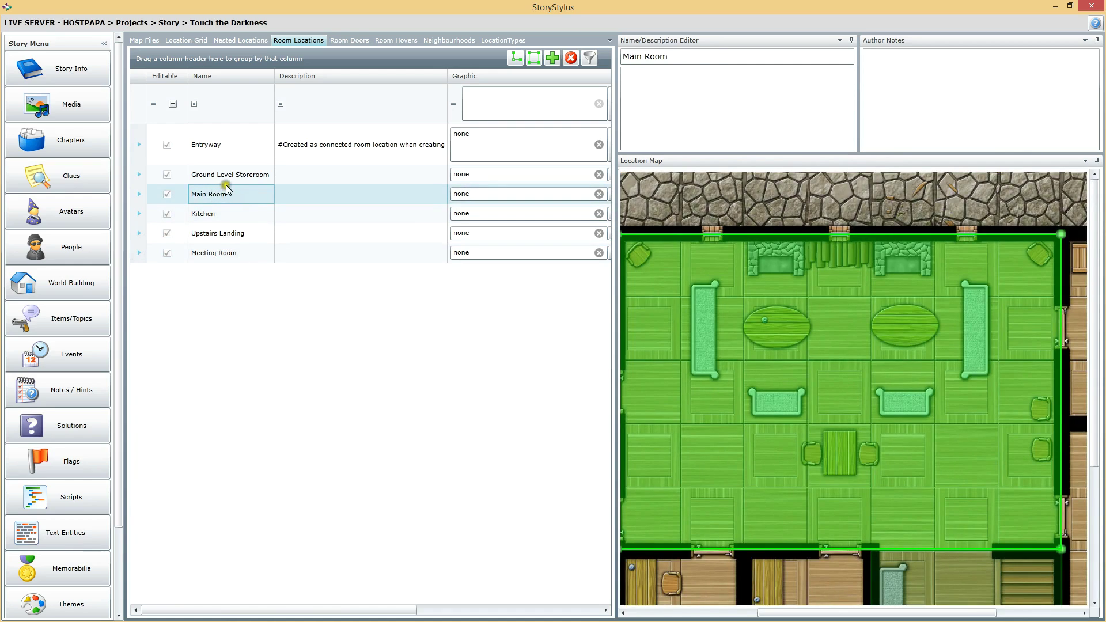
left_click(237, 176)
left_click(225, 151)
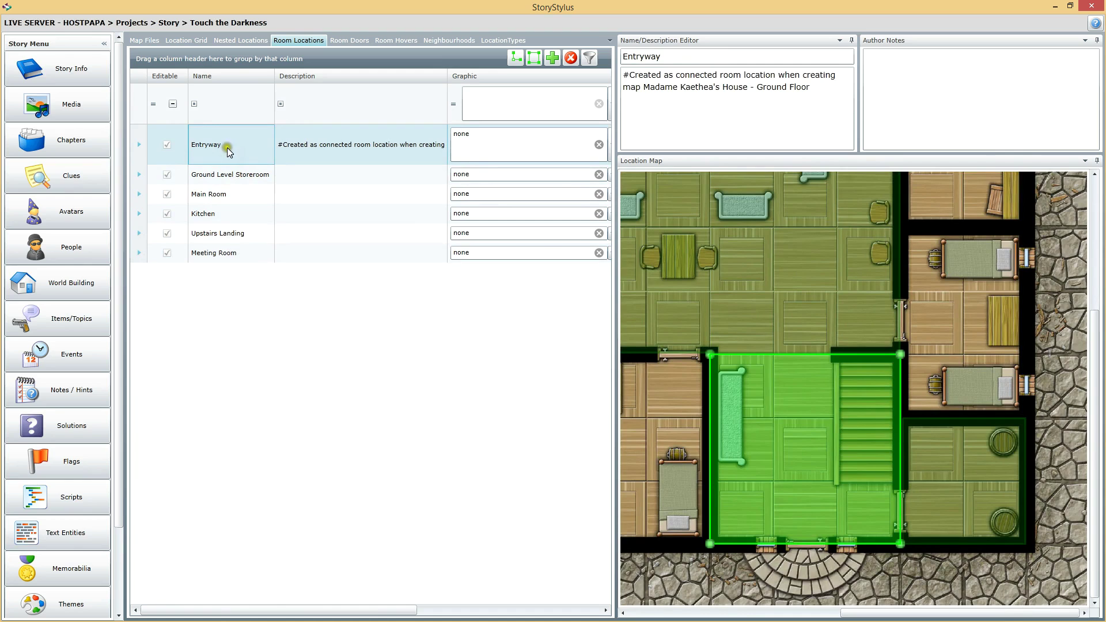
left_click(241, 251)
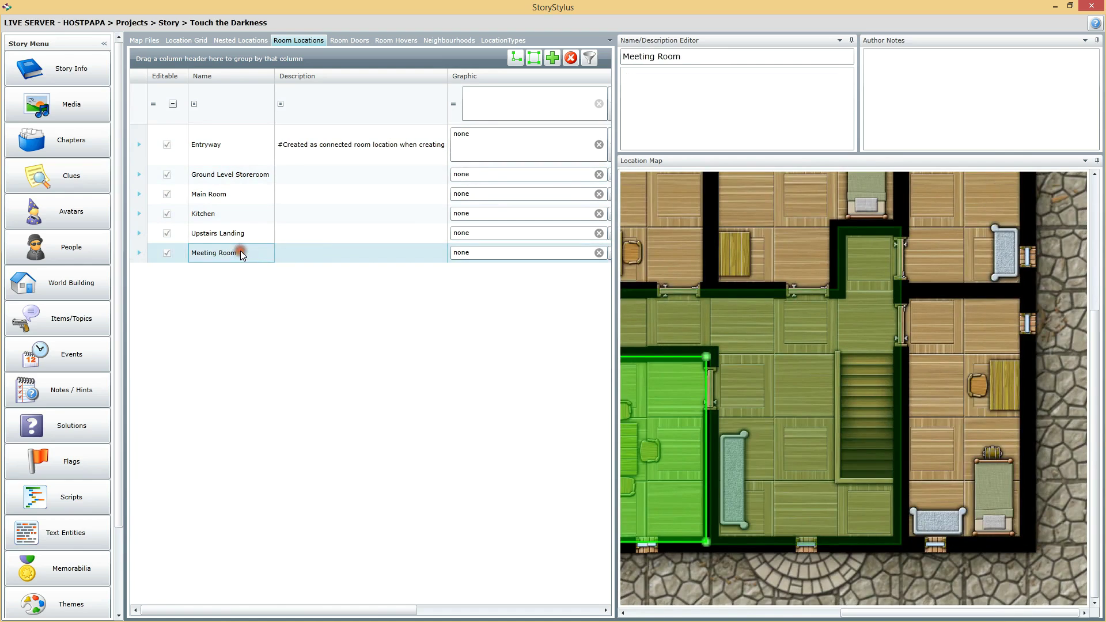
With the Entryway selected on the ground floor map, start a new room door named "Storeroom Door"
left_click(350, 40)
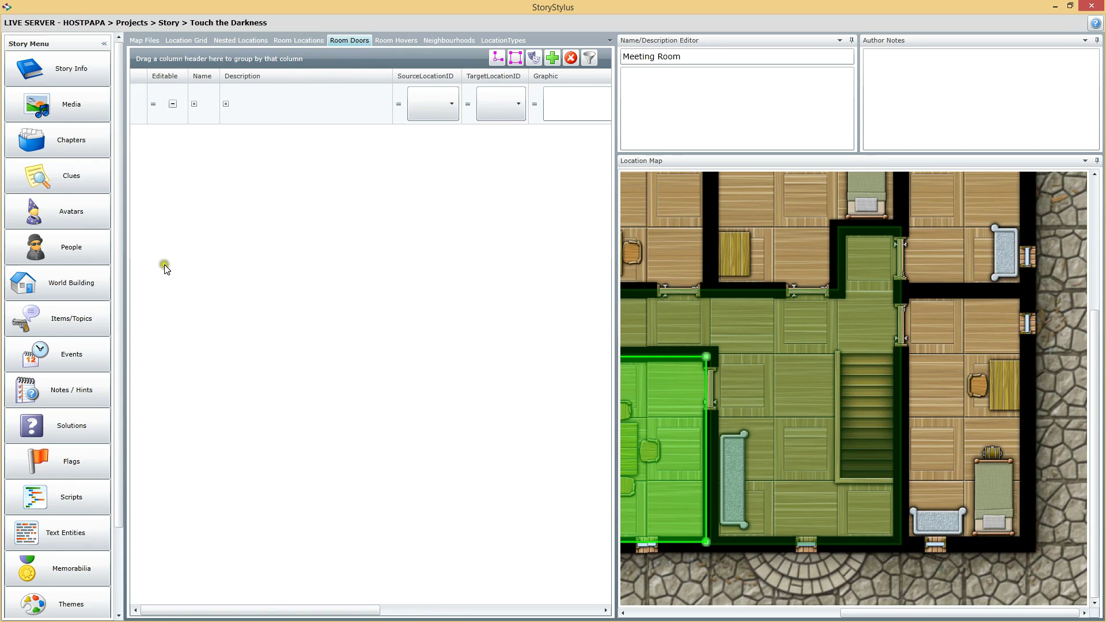
left_click(299, 40)
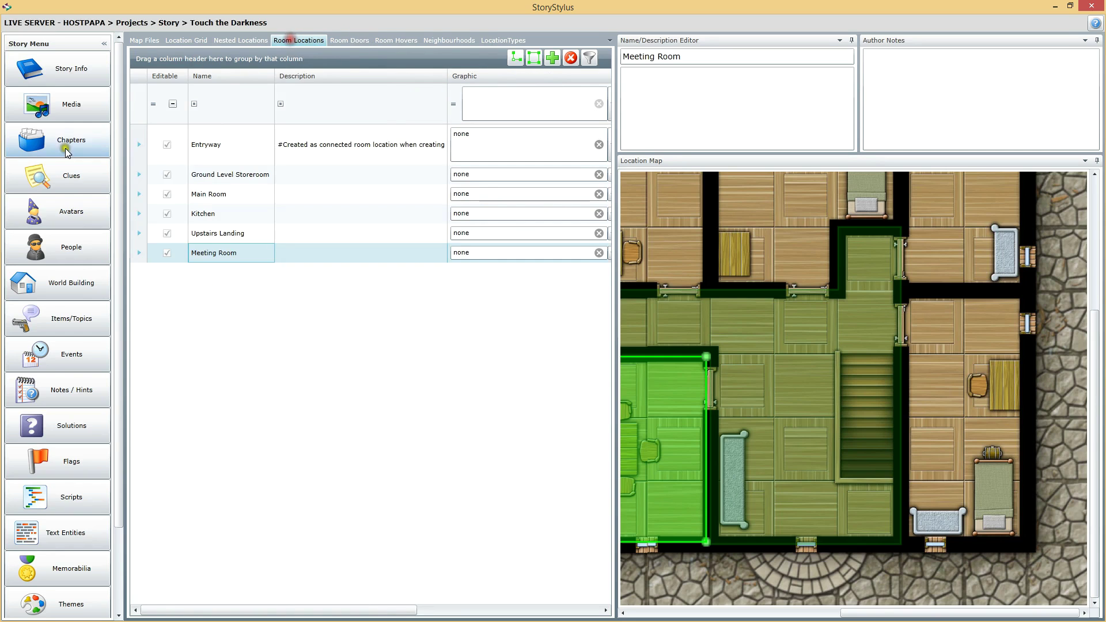
left_click(210, 141)
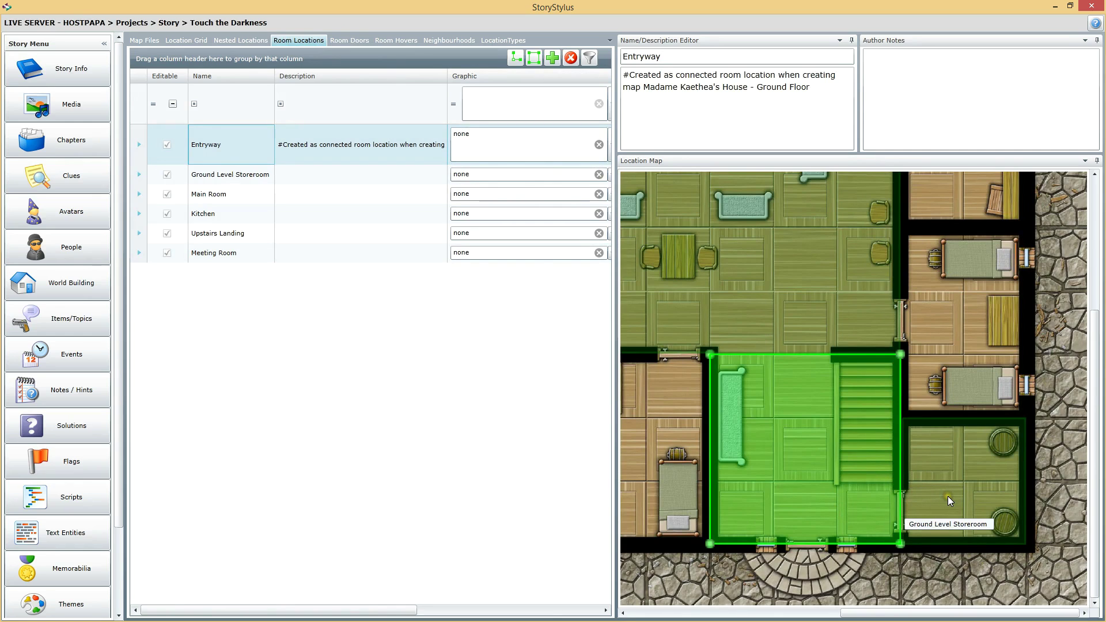
left_click(352, 38)
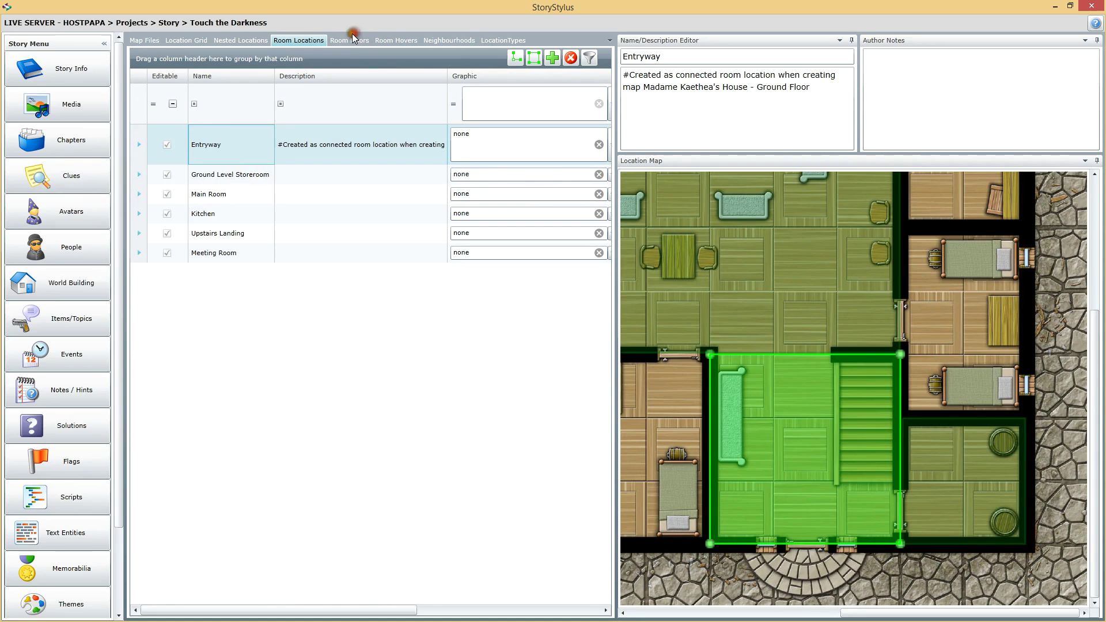
left_click(551, 60)
left_click(422, 221)
type("Storeroom Door")
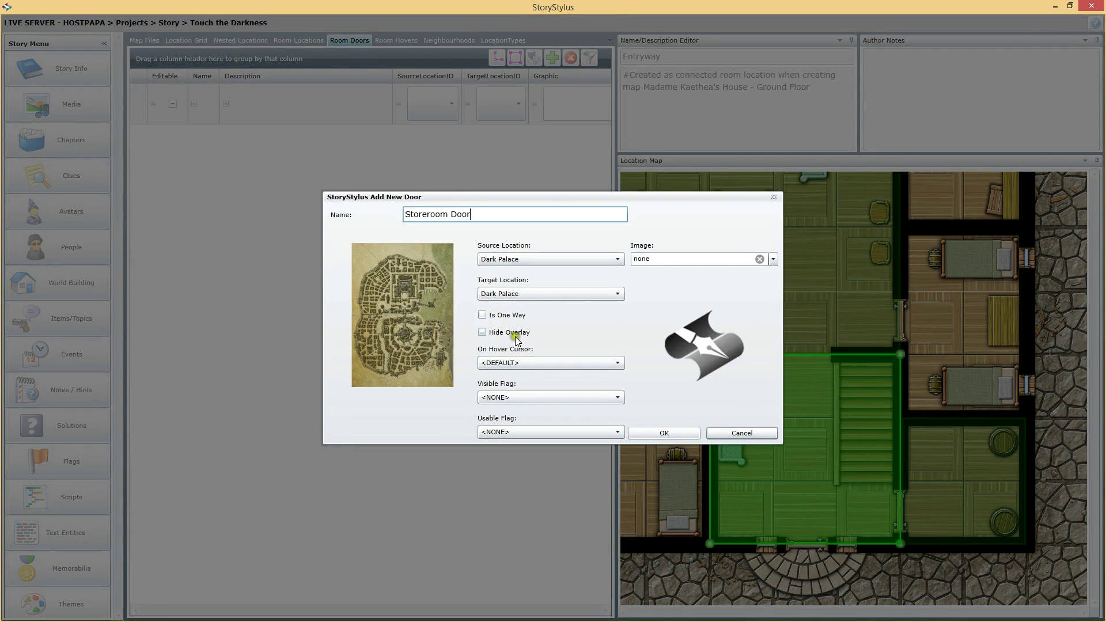
Set the new door's source location to Entryway and its target location to Ground Level Storeroom
left_click(522, 261)
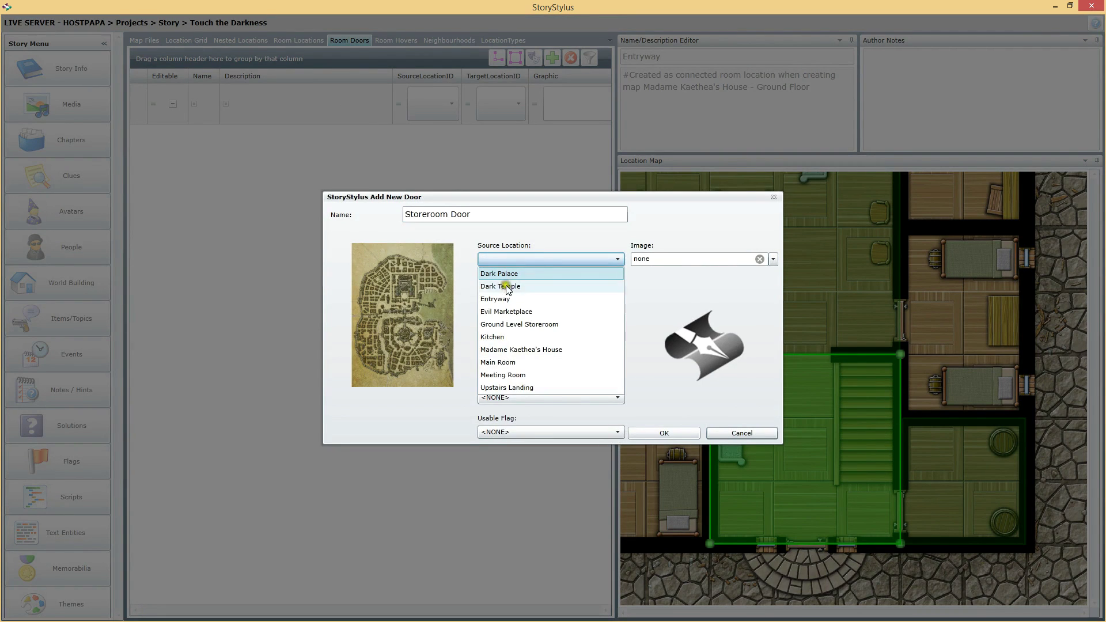
left_click(495, 298)
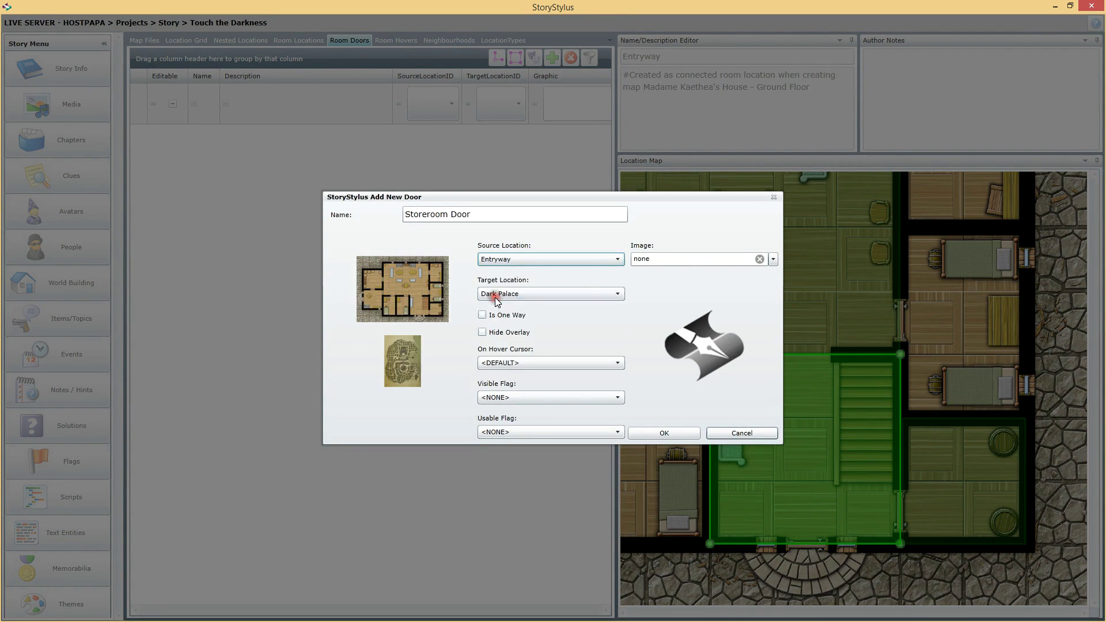
left_click(527, 294)
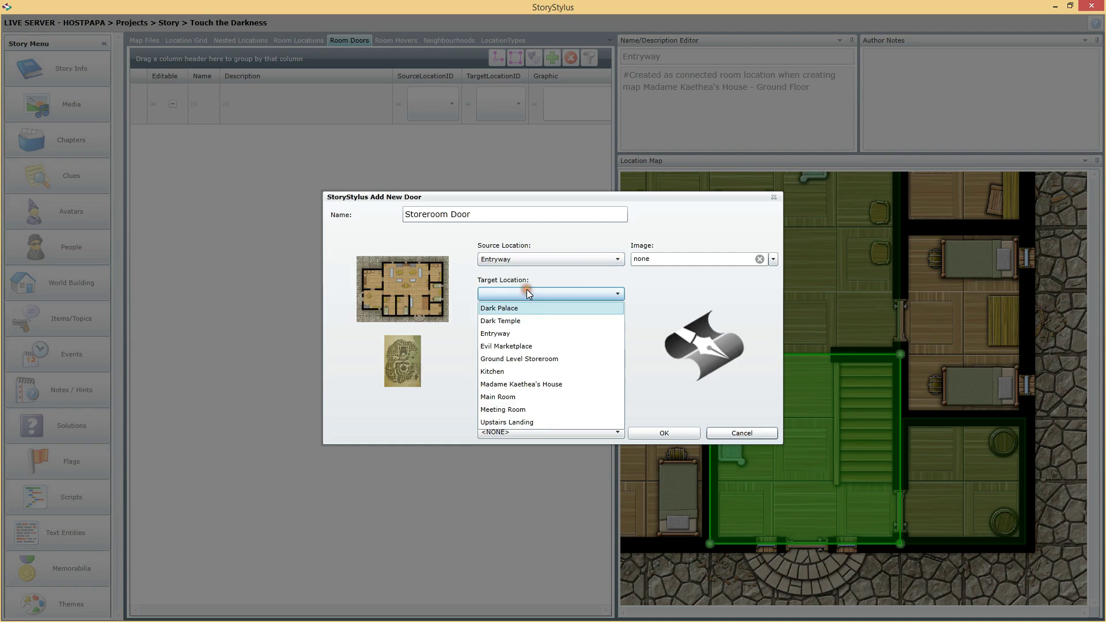
left_click(537, 358)
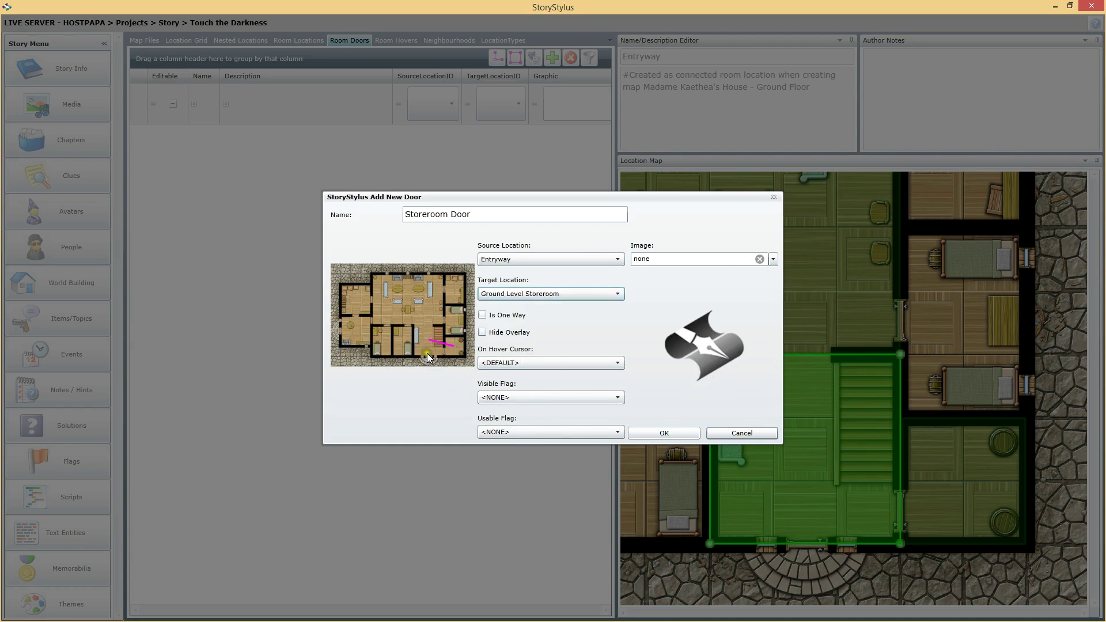
Create the Storeroom Door with the default hover cursor, no image, and the one-way and hide-overlay options left off
mouse_move(428, 352)
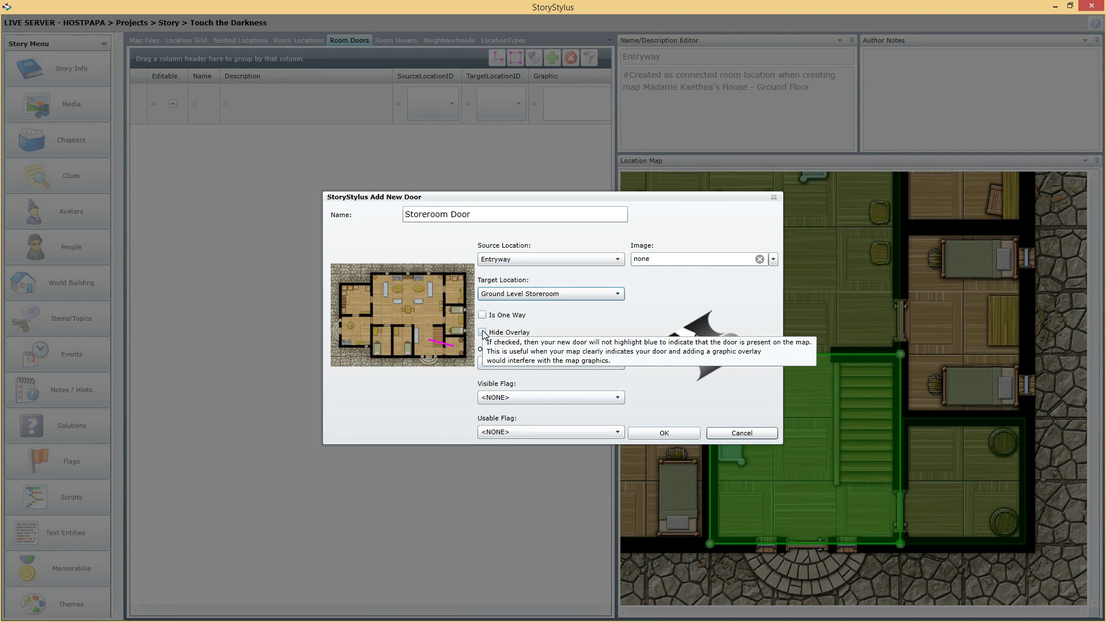
left_click(539, 336)
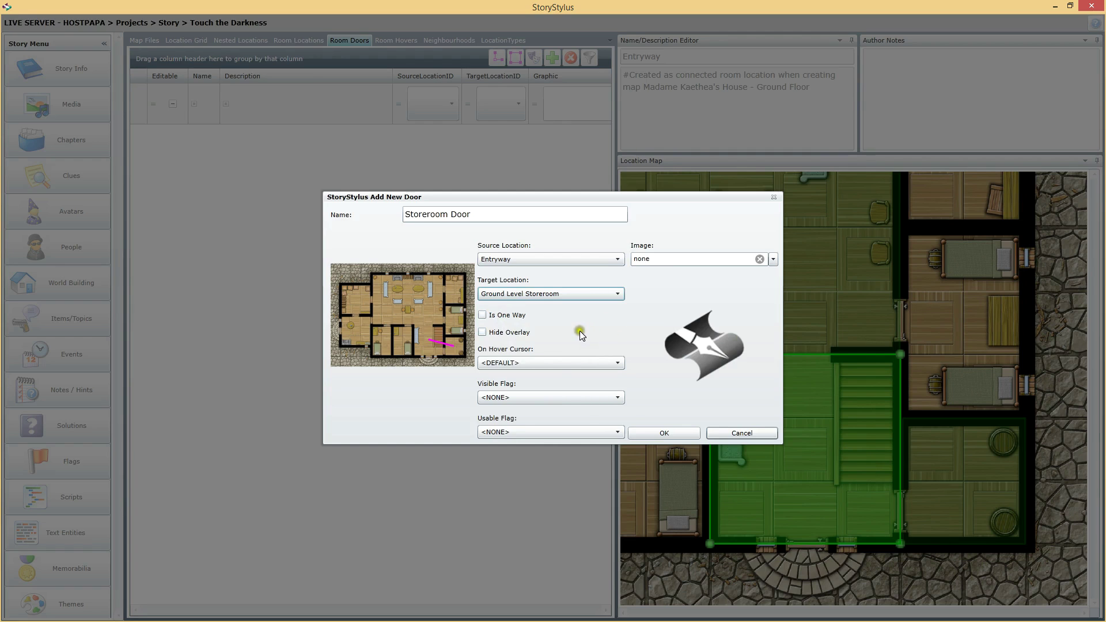
left_click(562, 362)
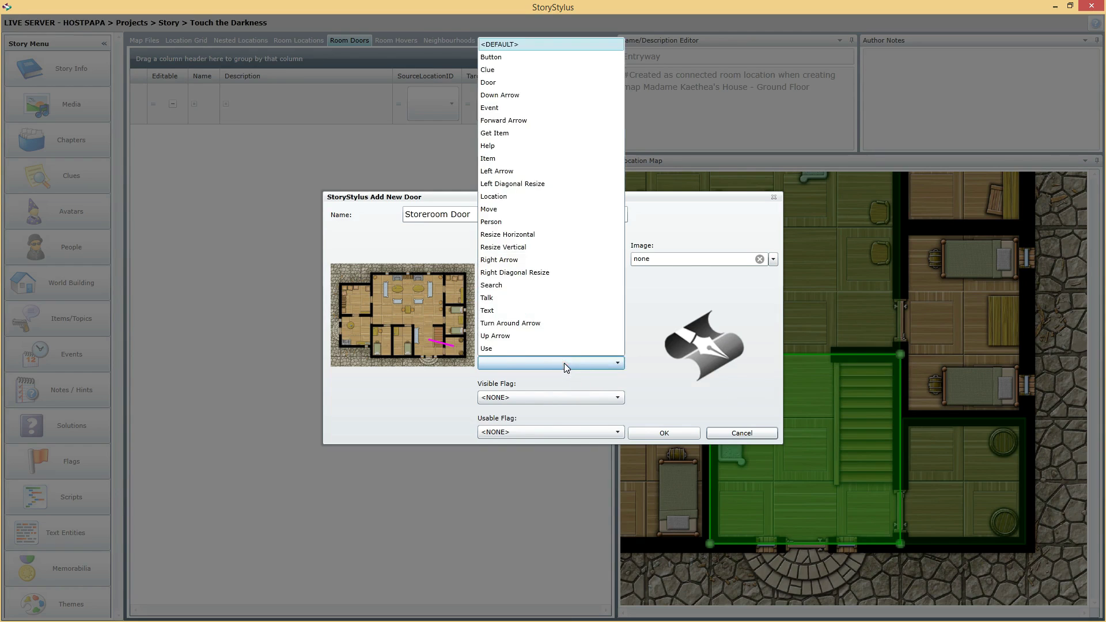
left_click(564, 362)
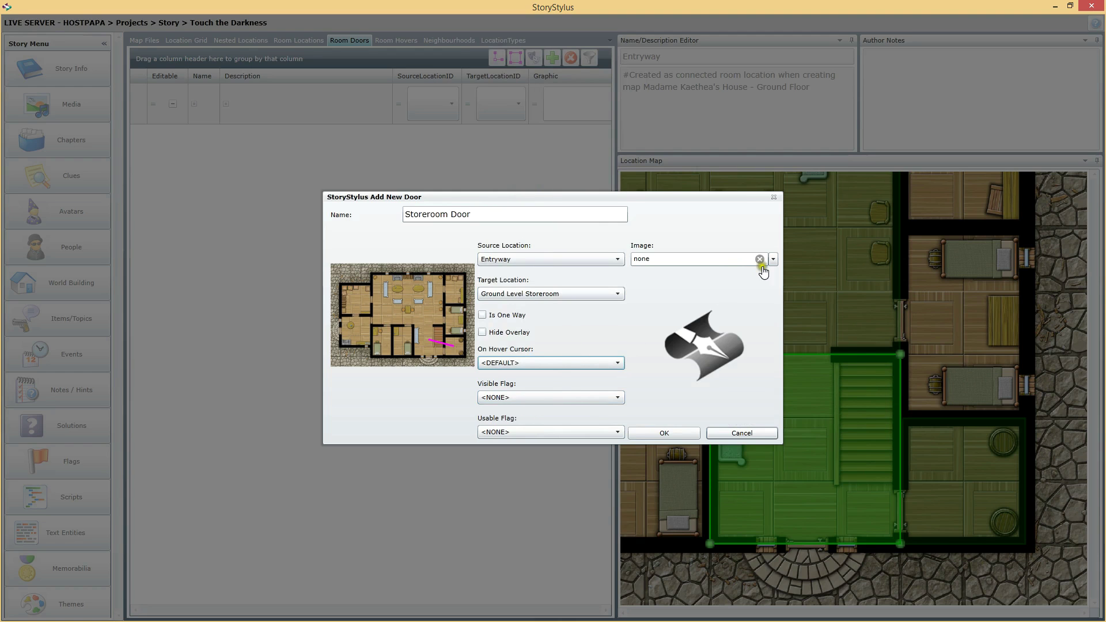
left_click(668, 438)
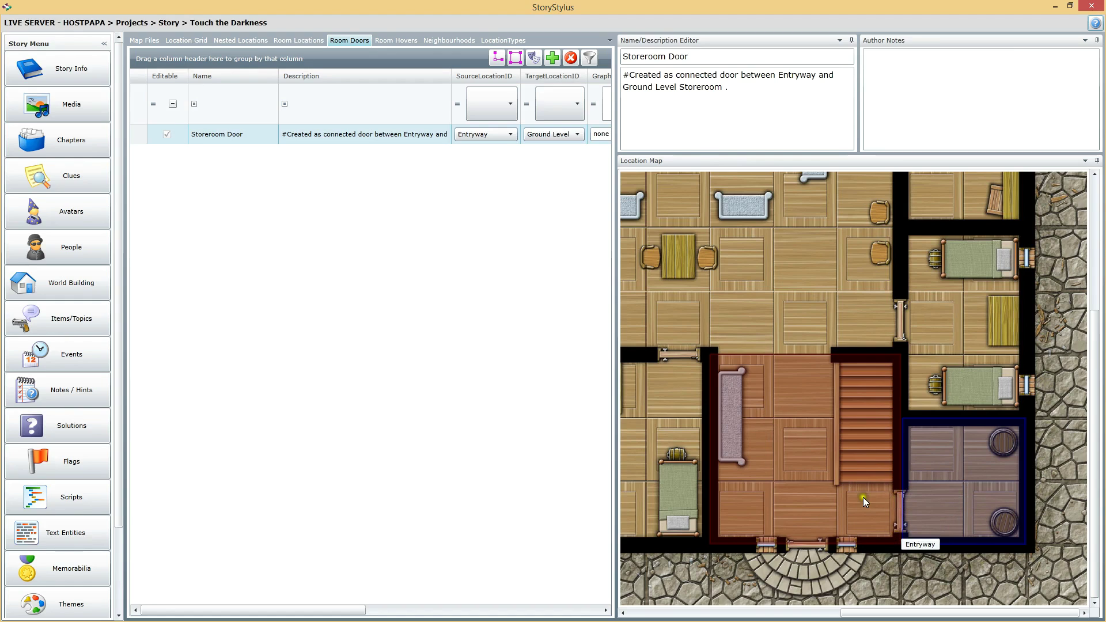
Outline the Storeroom Door with four corners over the doorway between the Entryway and the Ground Level Storeroom, and square its outline
left_click(893, 490)
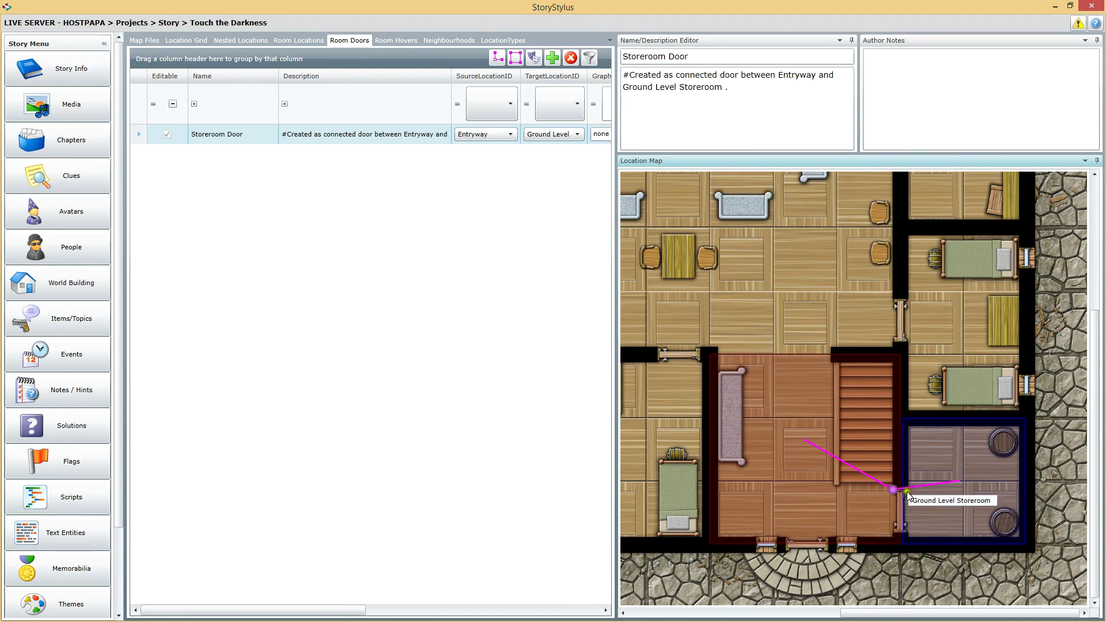
left_click(906, 533)
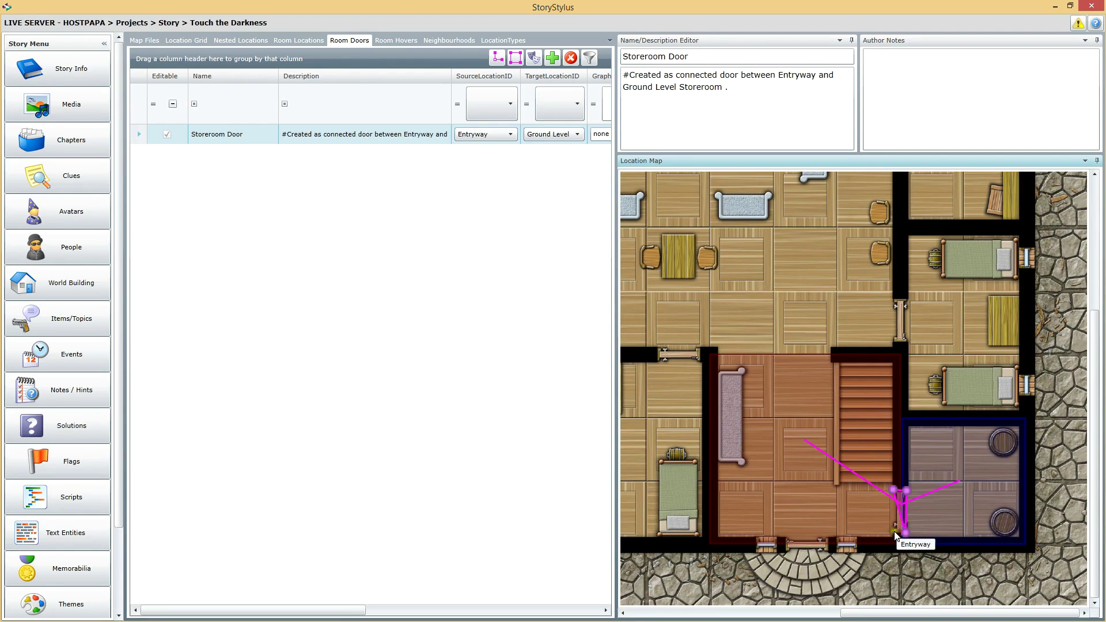
left_click(896, 532)
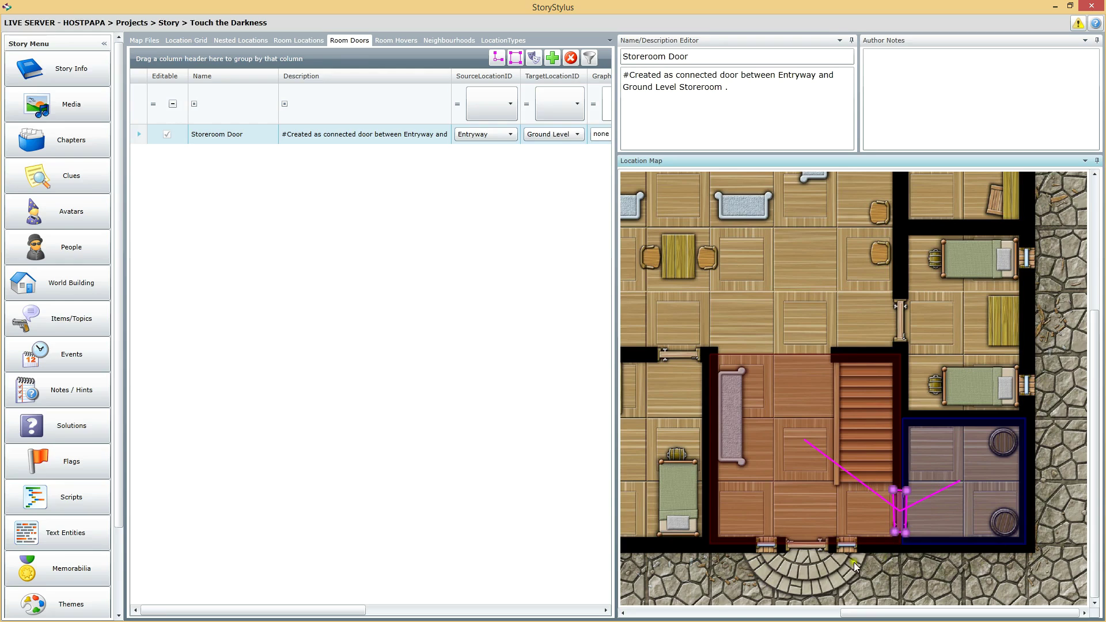
left_click(514, 58)
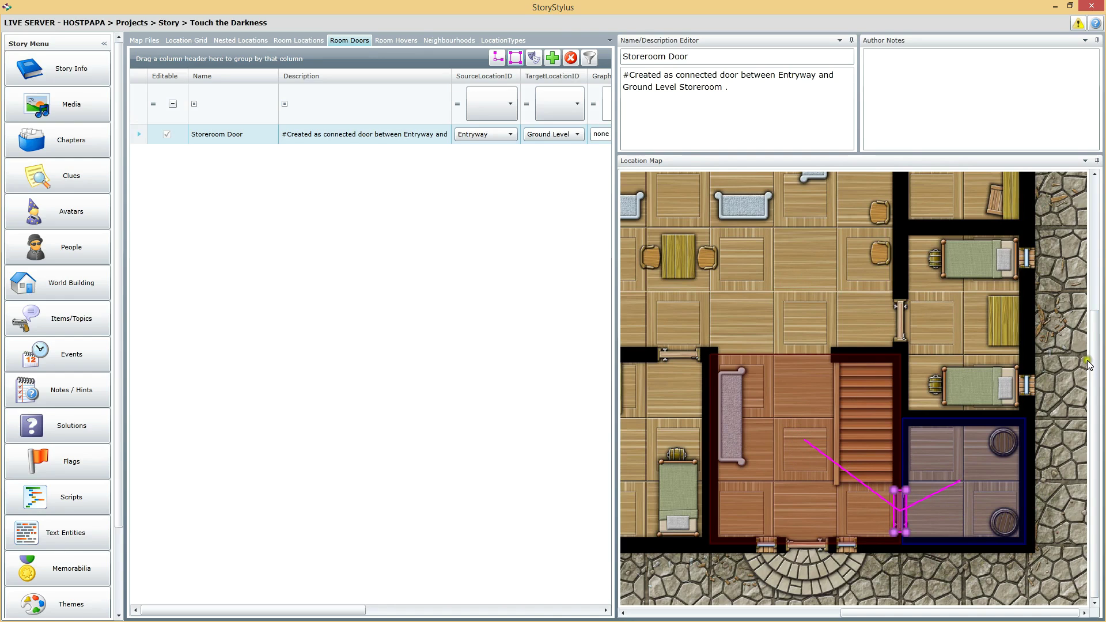
Add a new door named "Main Room Entrance" with Entryway as its source location and Main Room as its target
scroll(1096, 371, "up", 2)
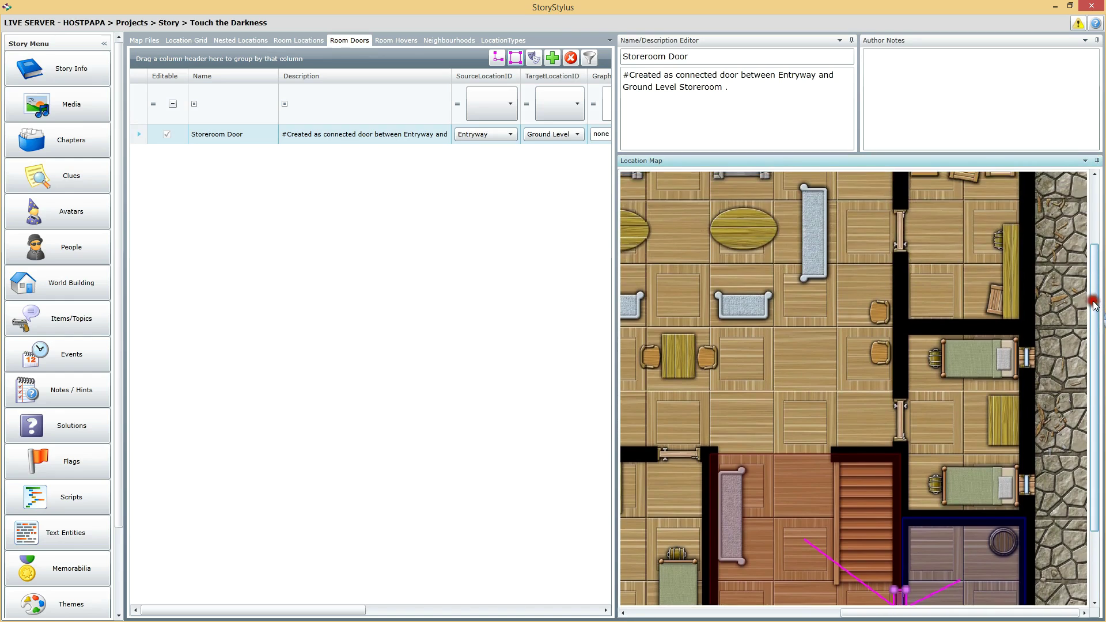
scroll(1096, 372, "down", 2)
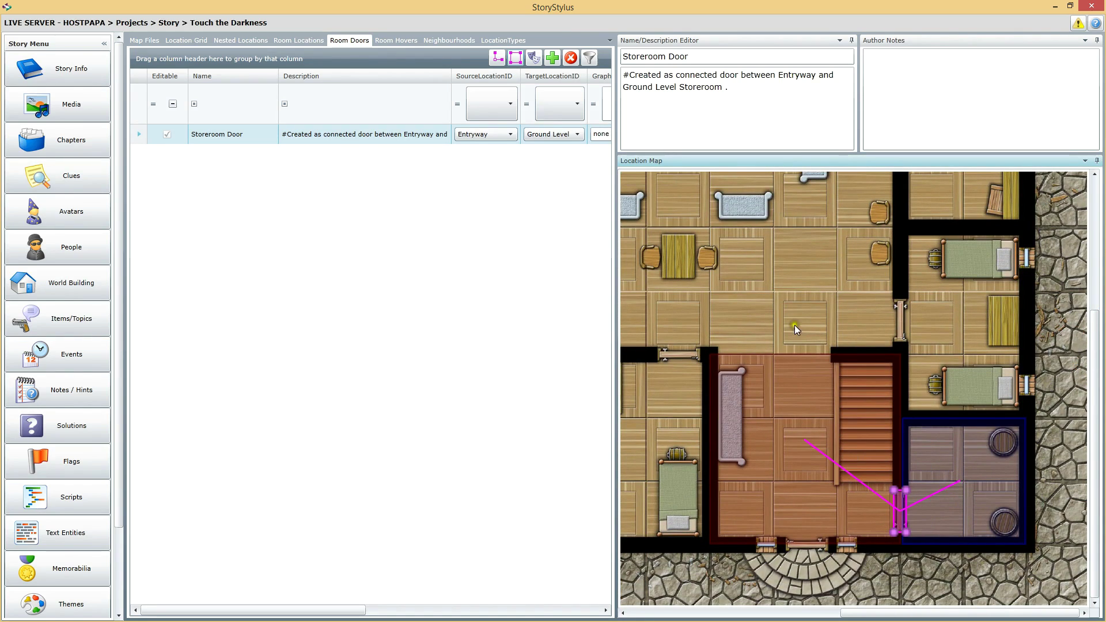
scroll(1096, 383, "up", 2)
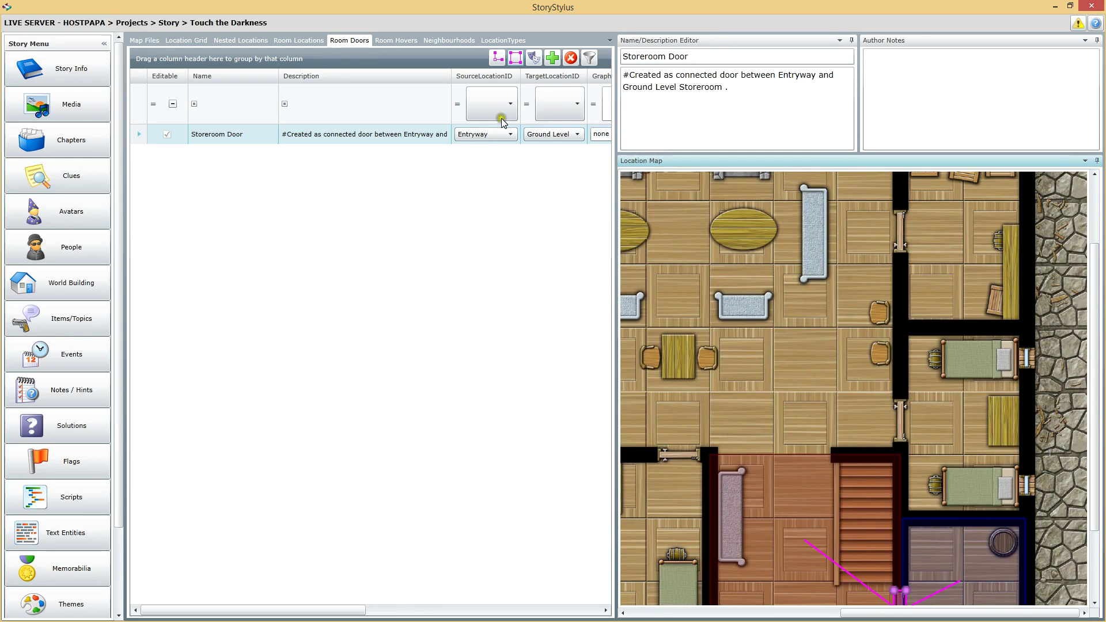
left_click(551, 57)
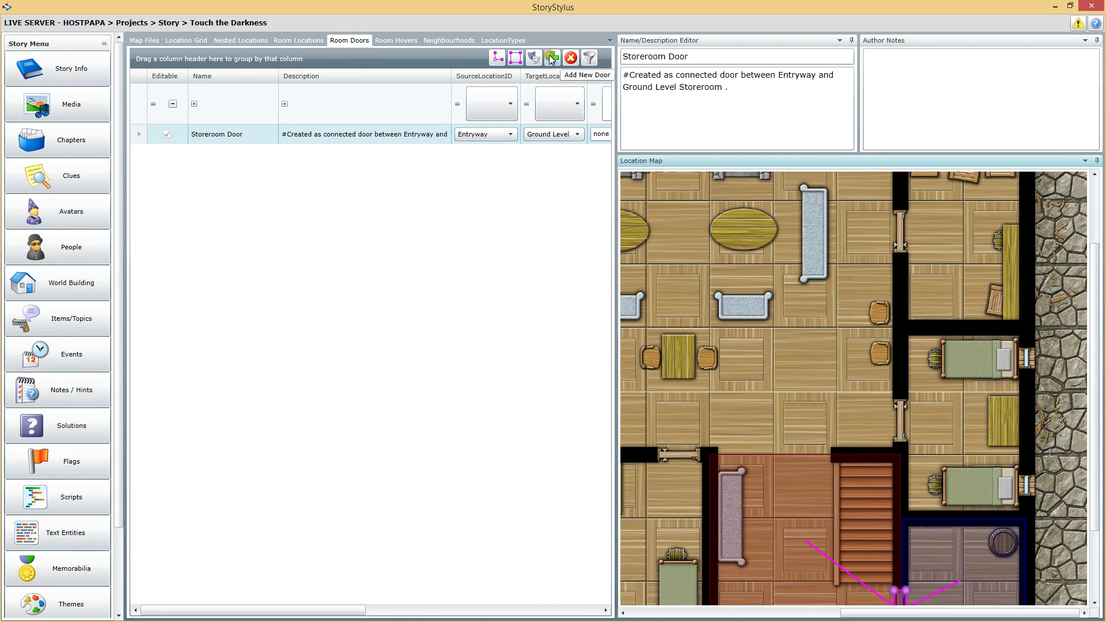
left_click(552, 58)
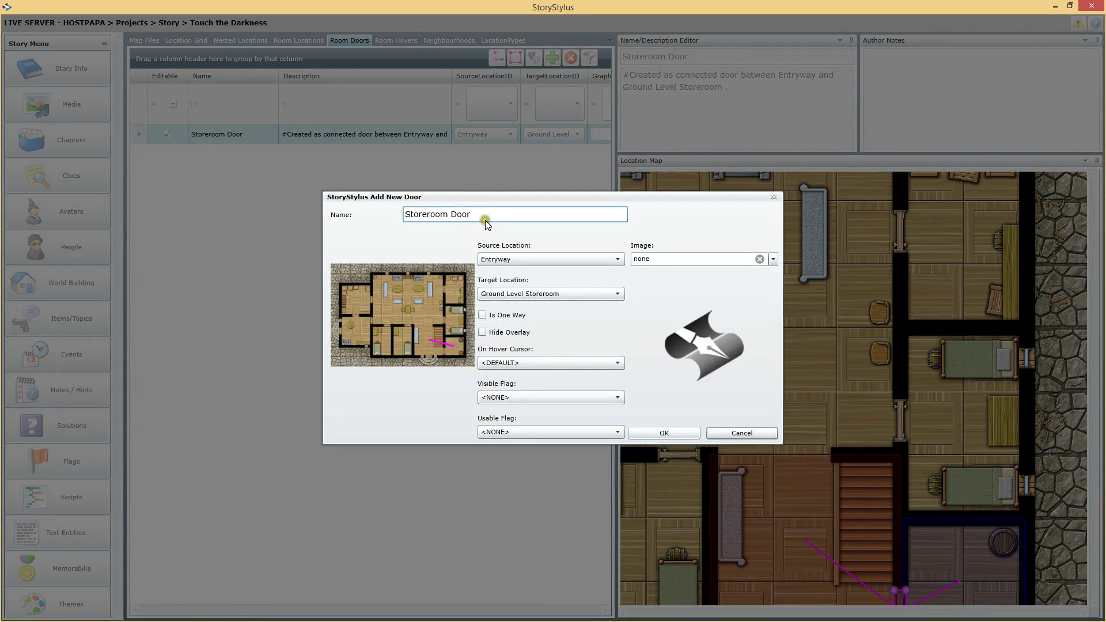
left_click(541, 295)
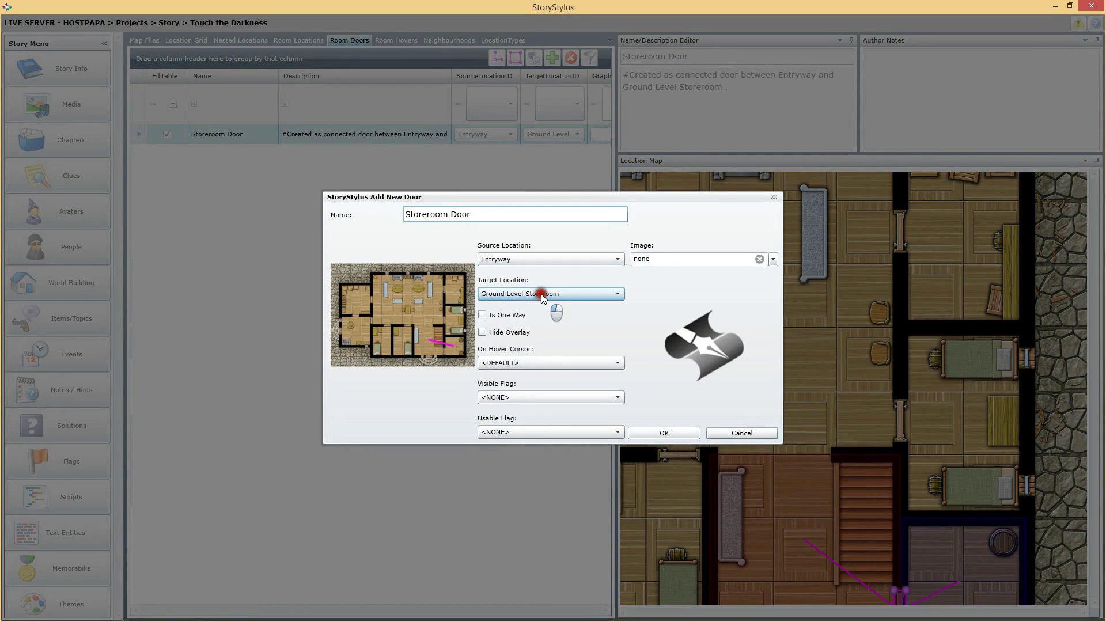
left_click(547, 468)
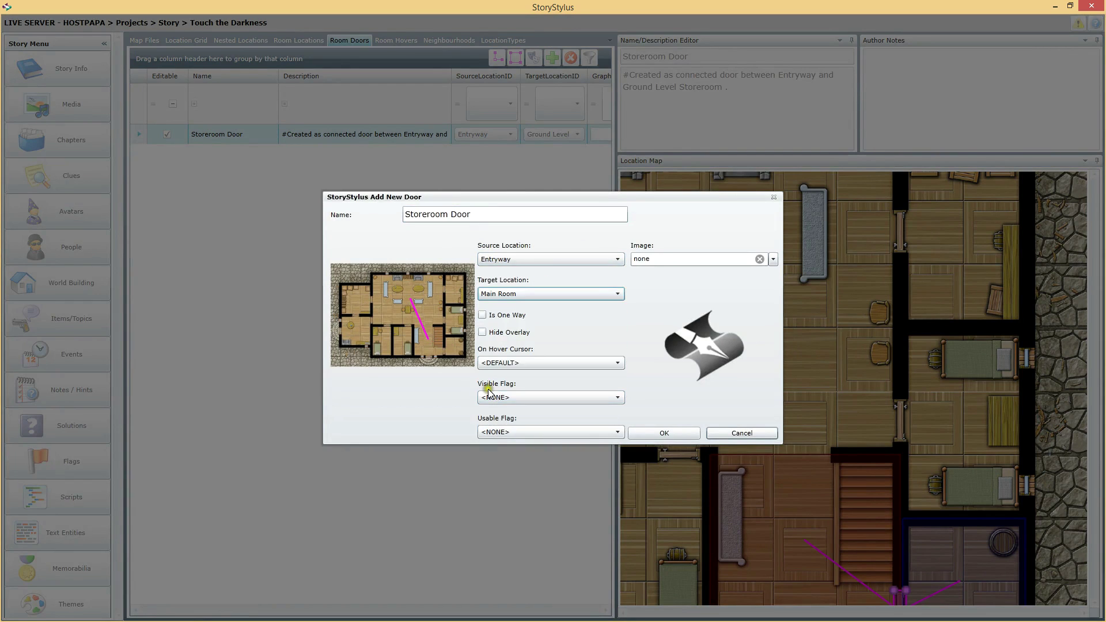
left_click(494, 215)
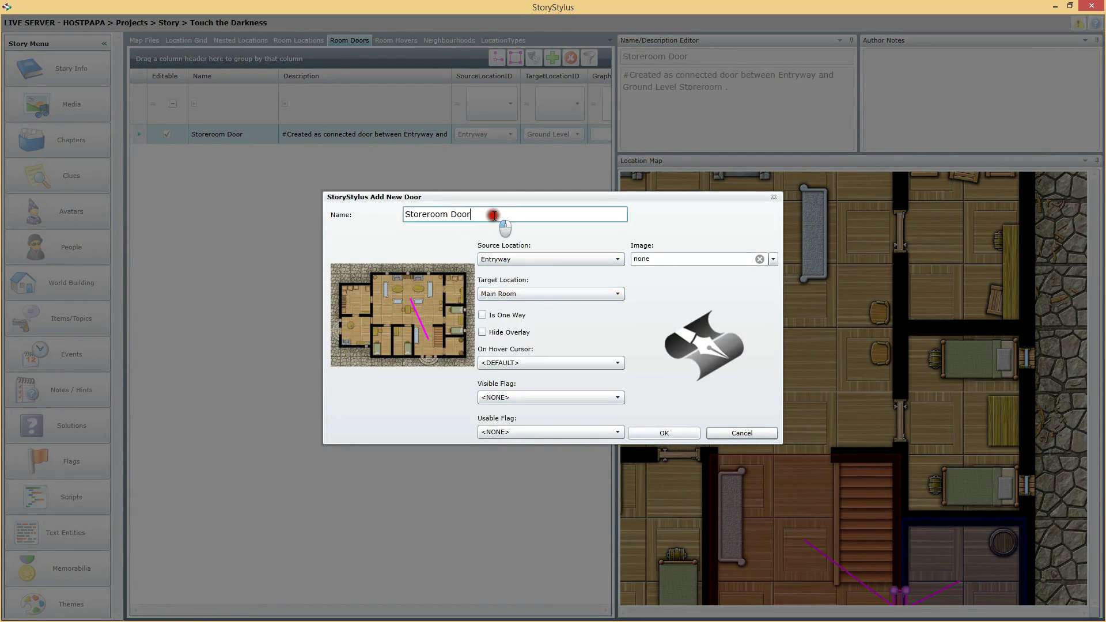
left_click_drag(493, 215, 337, 212)
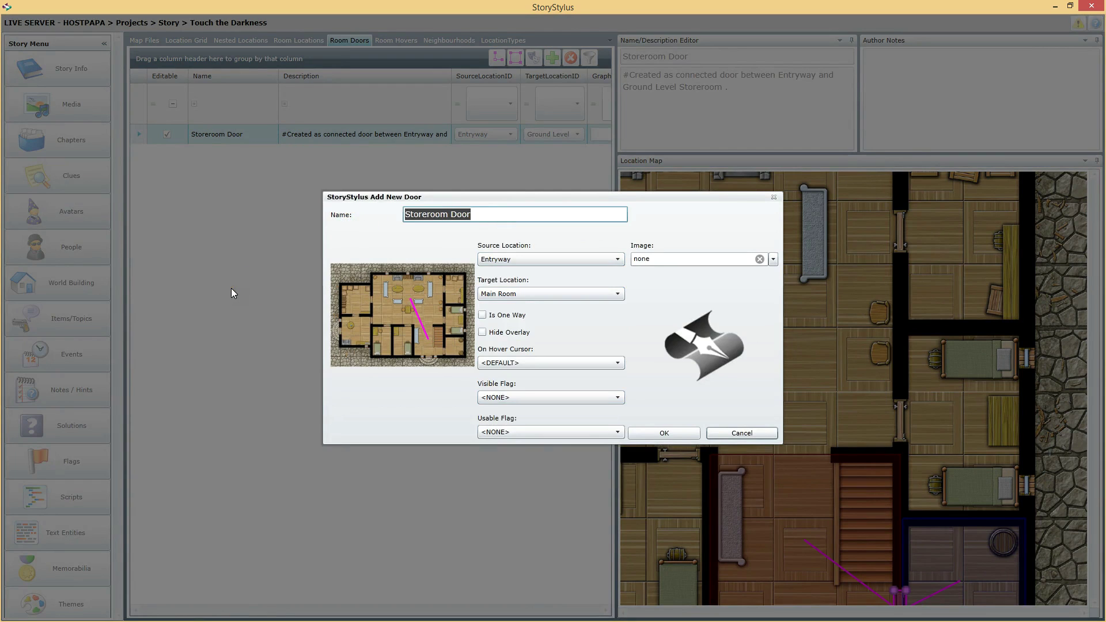
type("Main Room Entrance")
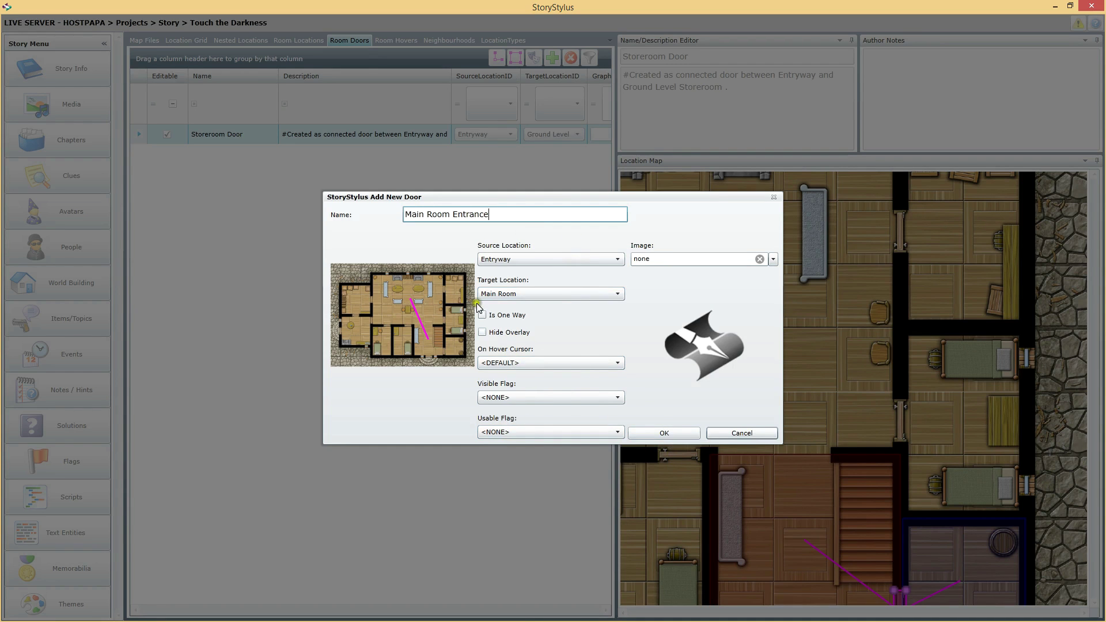
left_click(647, 433)
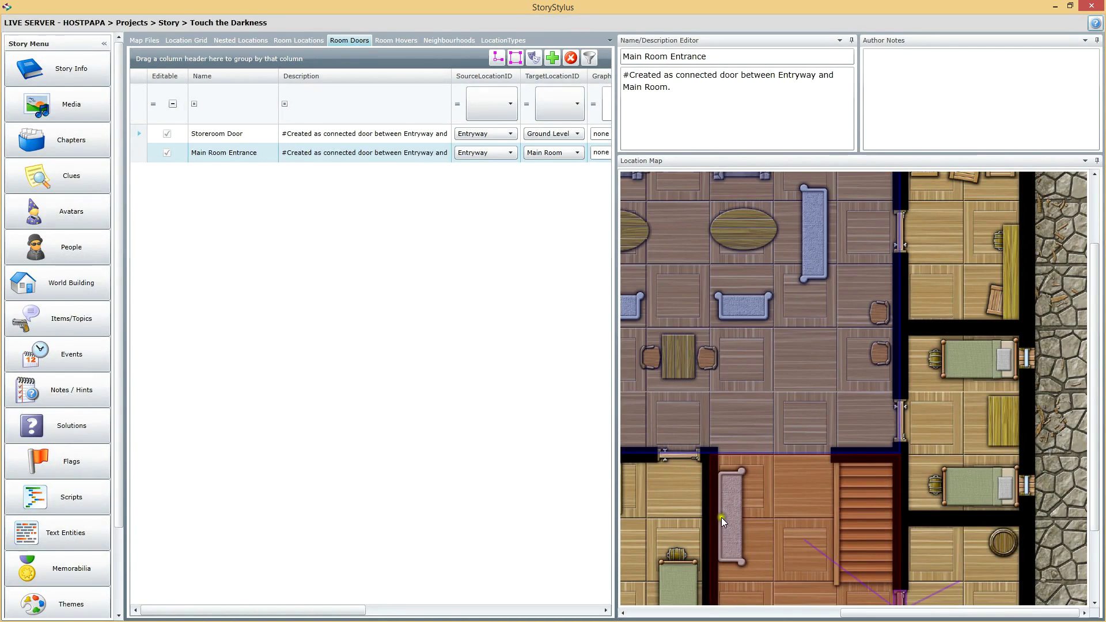
Outline the Main Room Entrance as a thin four-corner strip across the opening between the Entryway and Main Room, and square it
left_click_drag(903, 614, 891, 615)
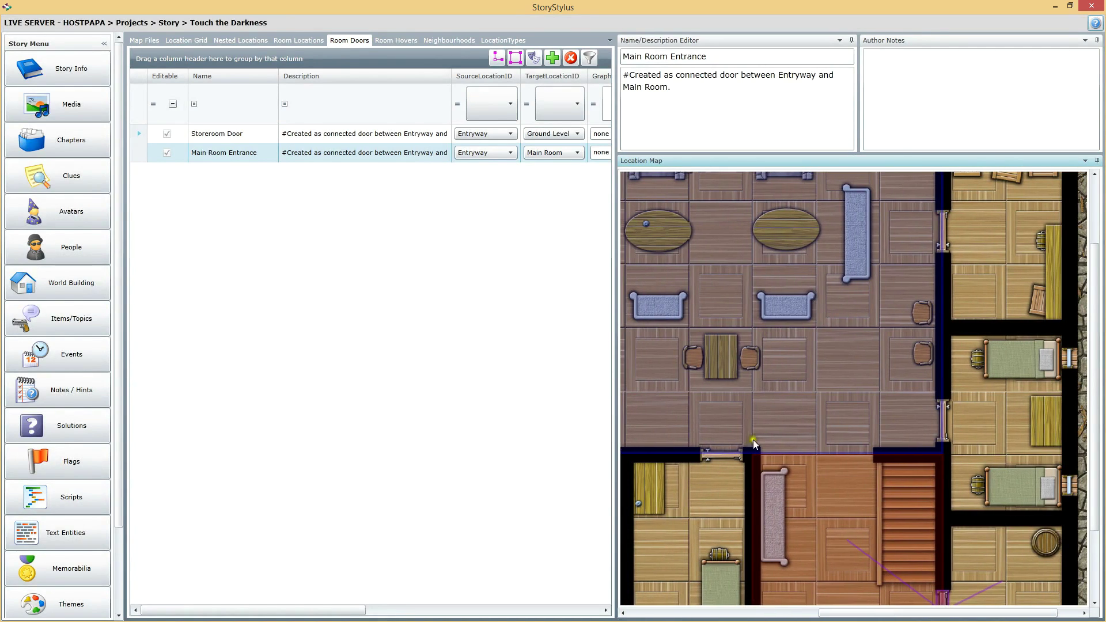
left_click_drag(1097, 253, 1098, 331)
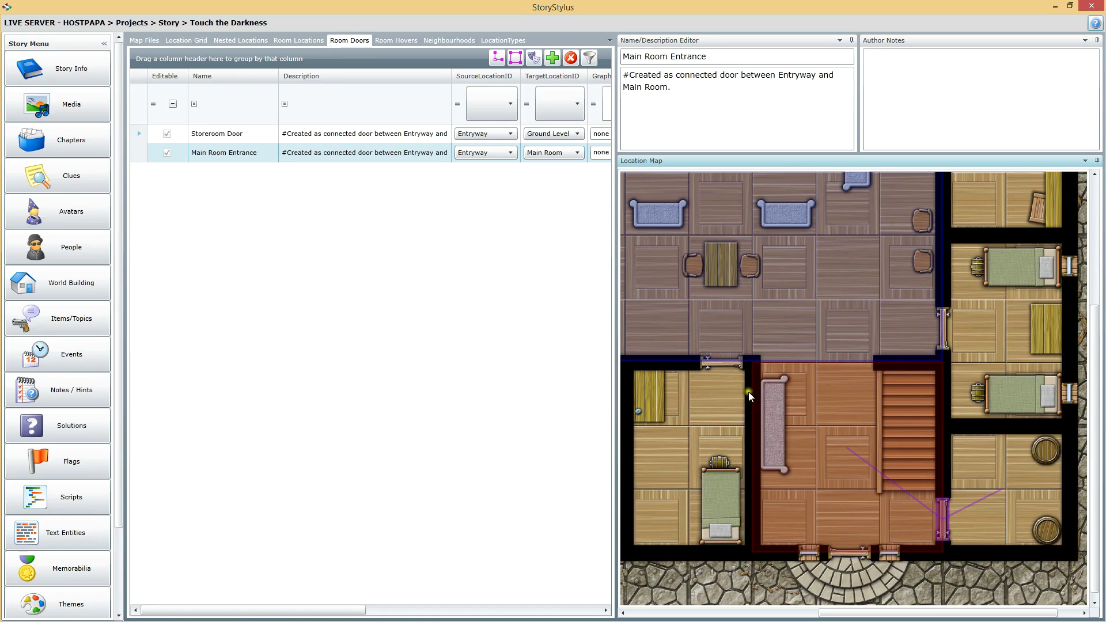
left_click(762, 357)
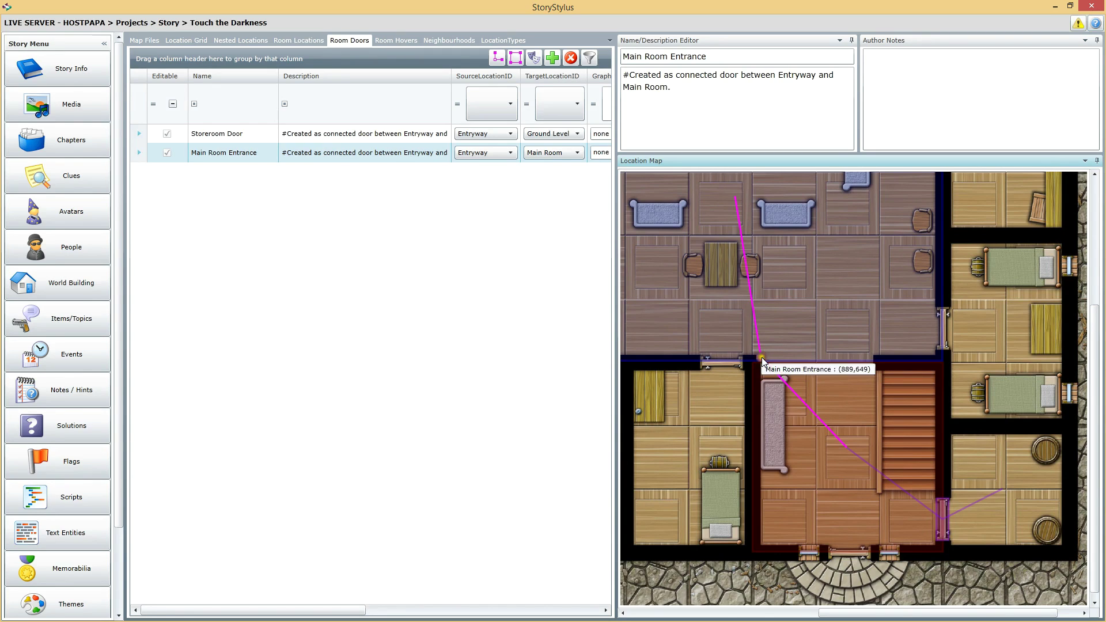
left_click(873, 358)
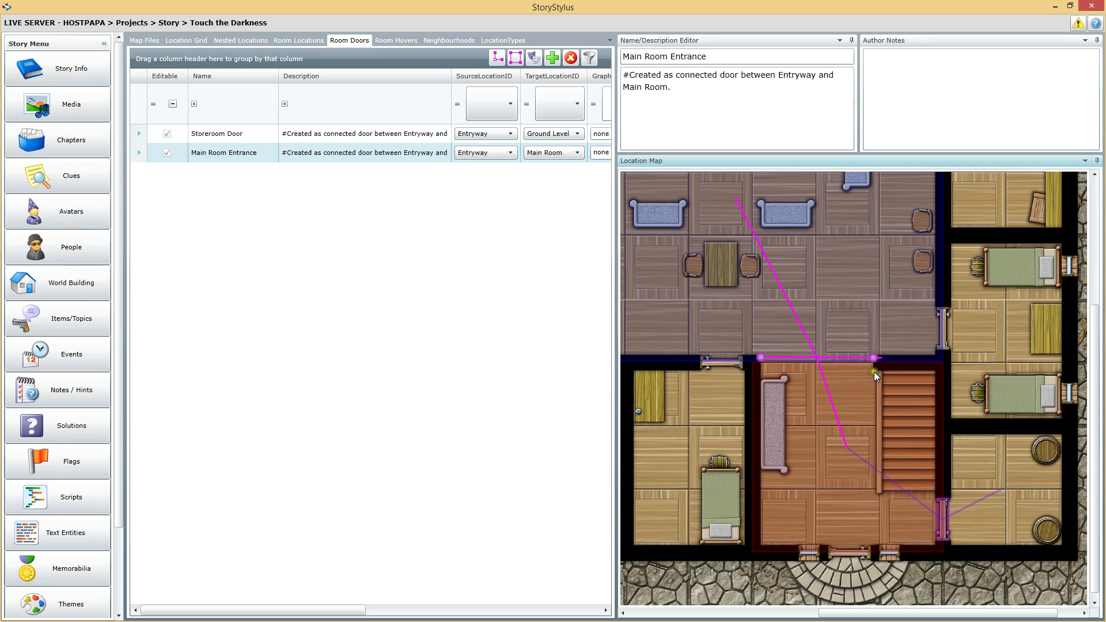
left_click(873, 368)
left_click(759, 367)
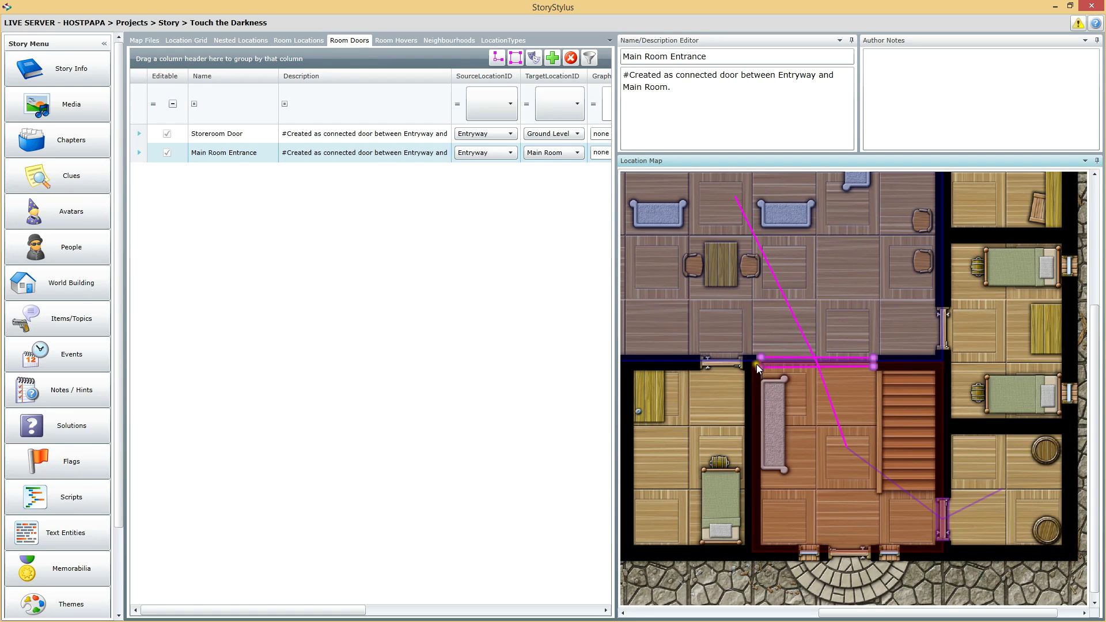
left_click(504, 62)
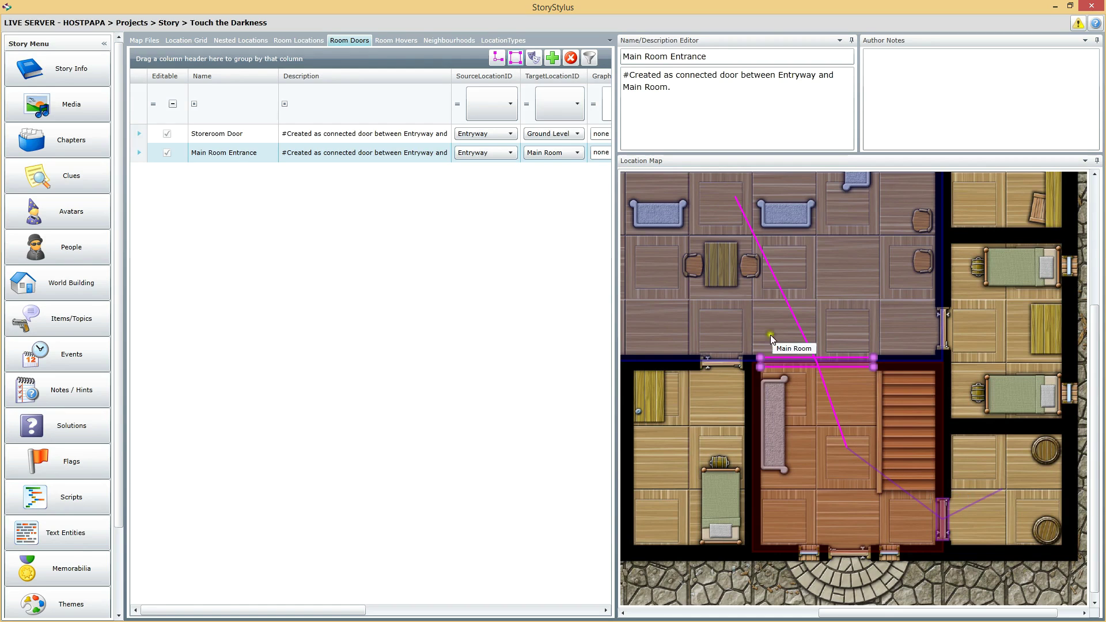
Add a new door named "Kitchen Door" with Kitchen as its source location and Main Room as its target
left_click_drag(956, 612, 751, 605)
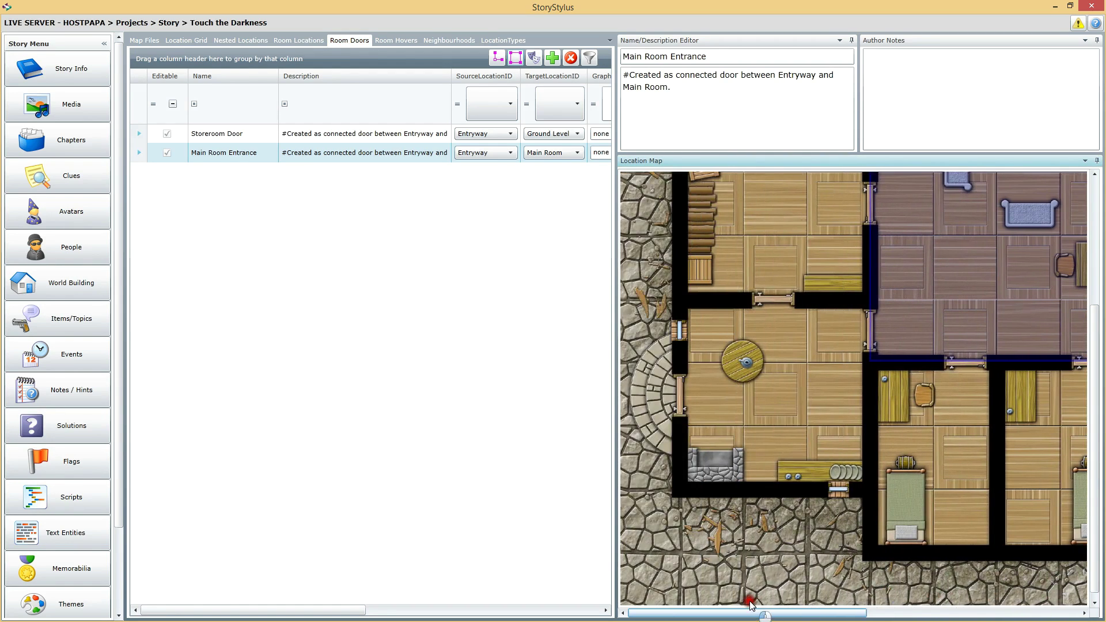
left_click(551, 59)
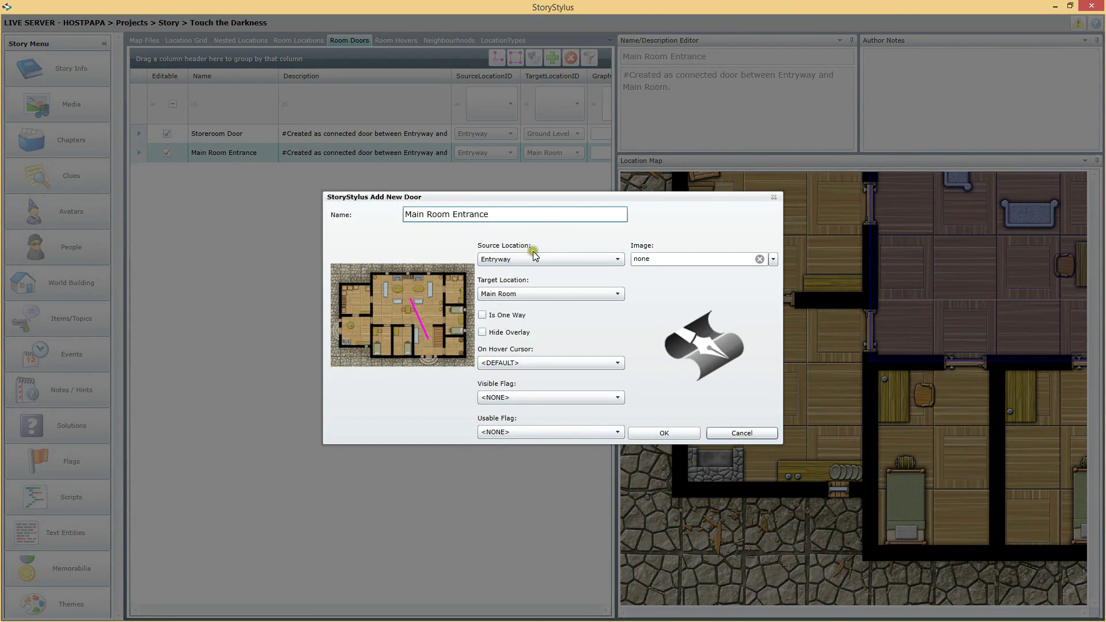
left_click(529, 259)
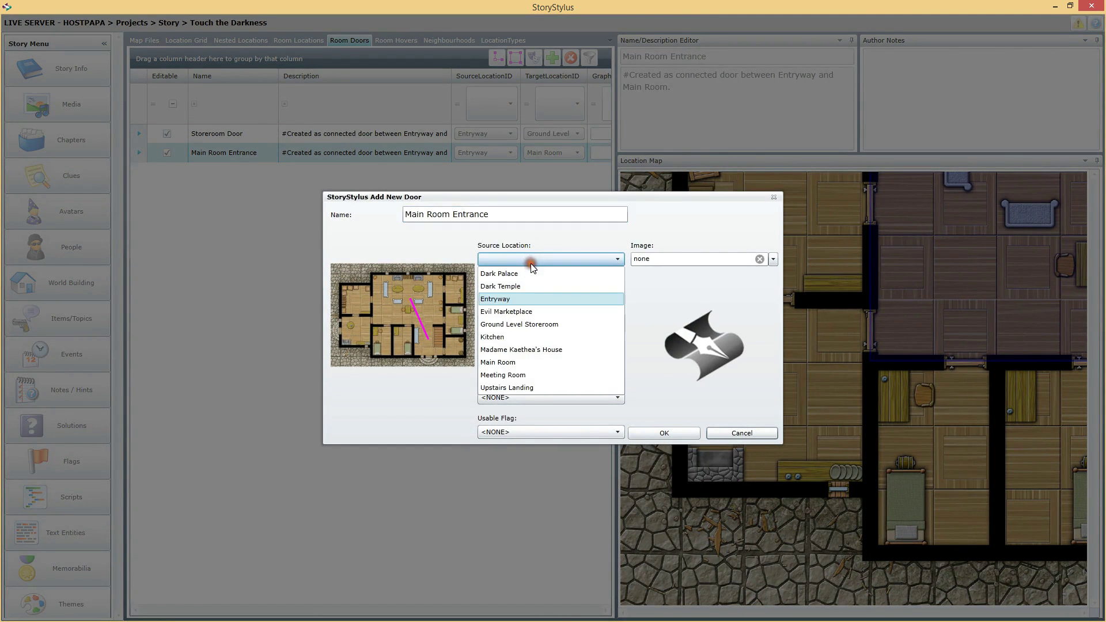
left_click(493, 337)
left_click_drag(489, 216, 368, 249)
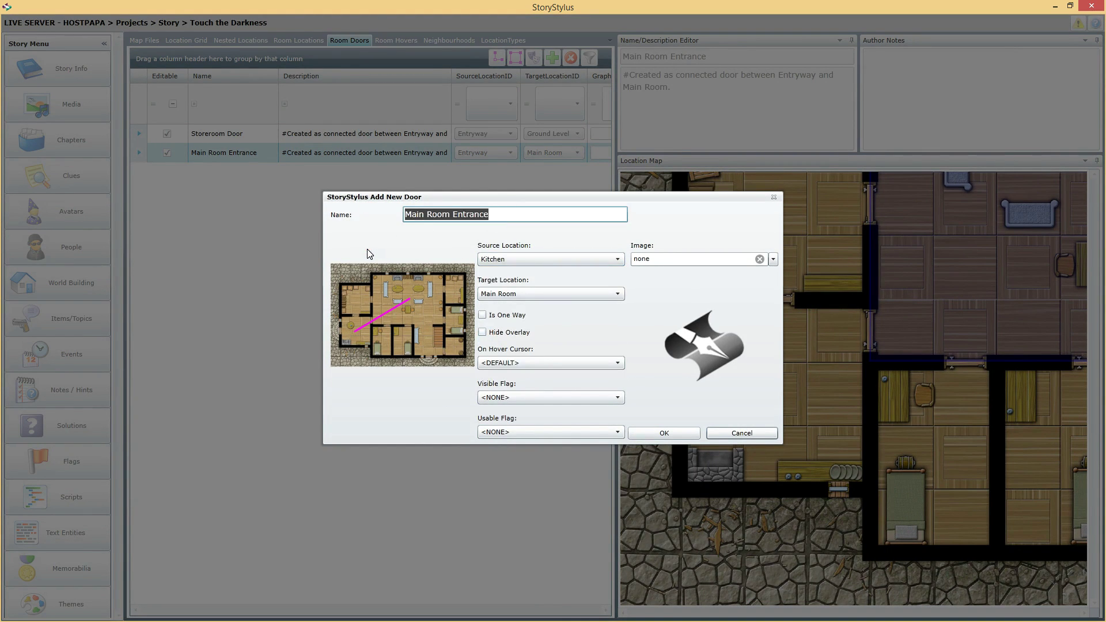
type("Kitchen Door")
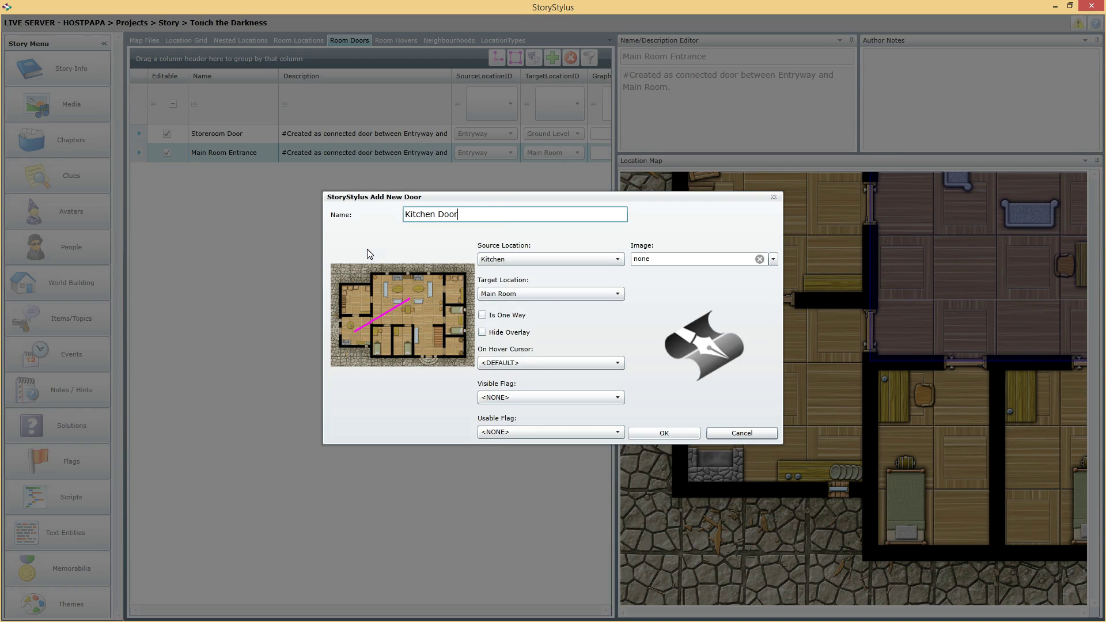
left_click(637, 433)
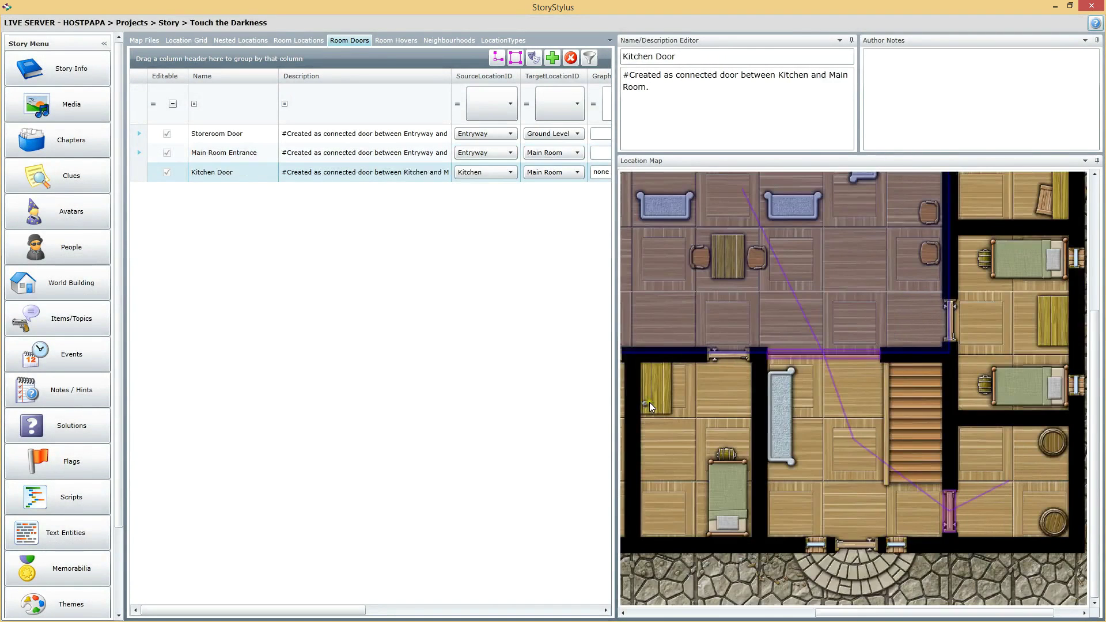
Outline the Kitchen Door with four corners over the doorway in the wall between the Kitchen and the Main Room
left_click_drag(892, 611, 752, 615)
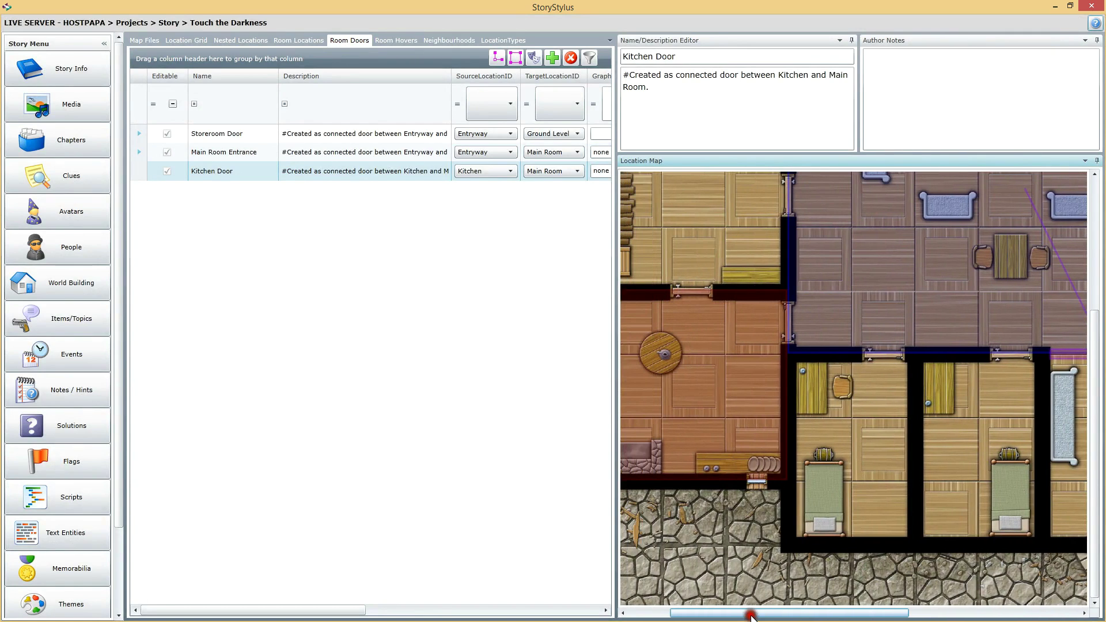
left_click(780, 302)
left_click(794, 301)
left_click(793, 342)
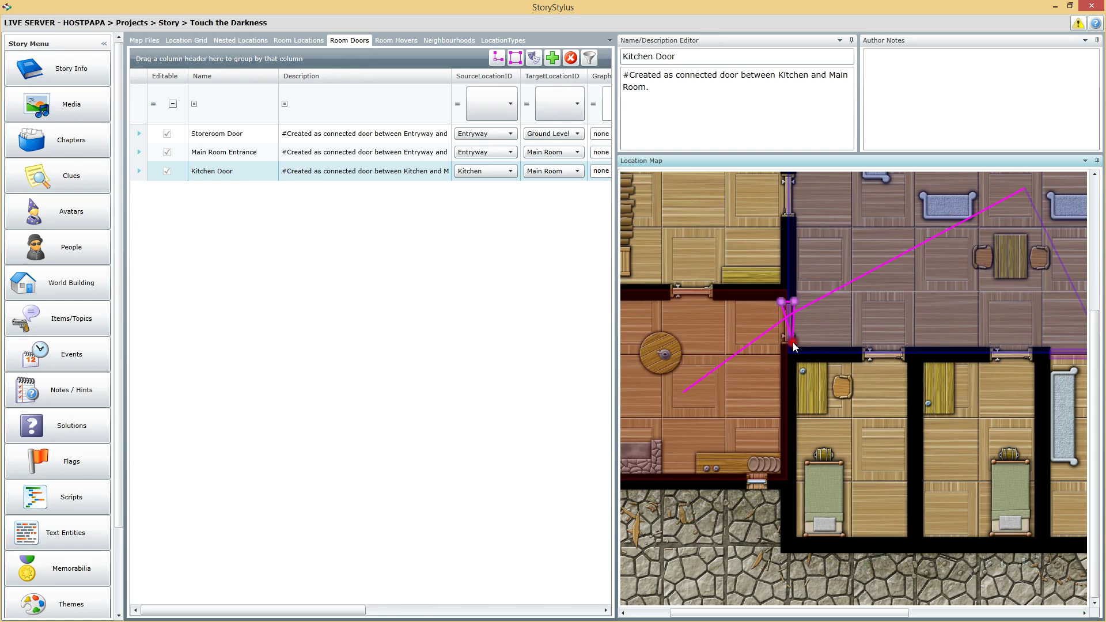
left_click(780, 343)
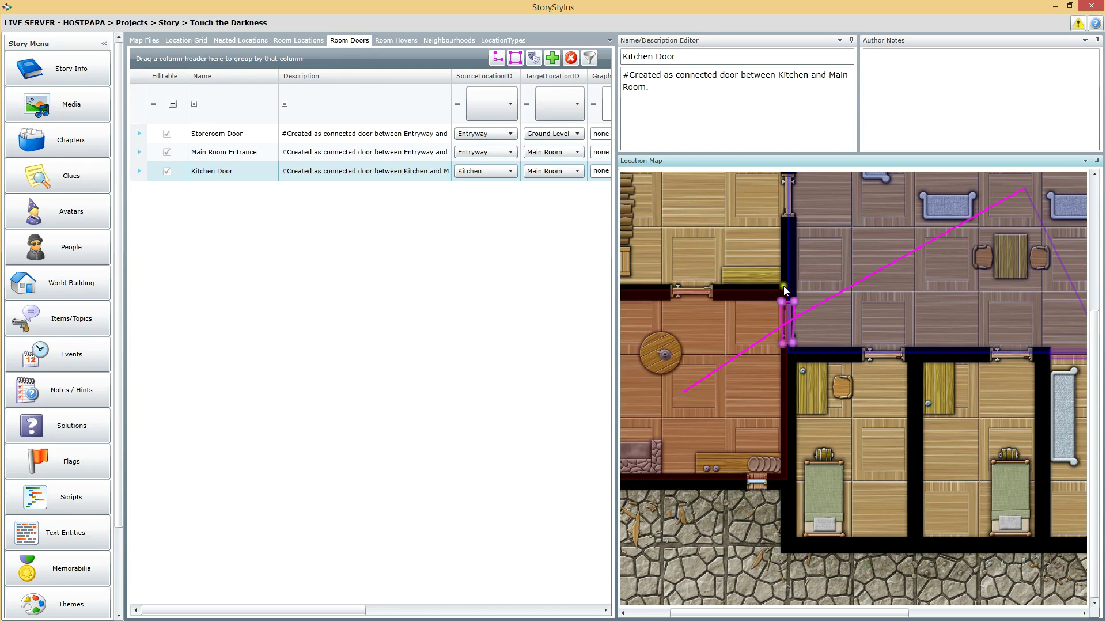
Square the four-corner outline of the Kitchen Door between the Kitchen and the Main Room
left_click(515, 57)
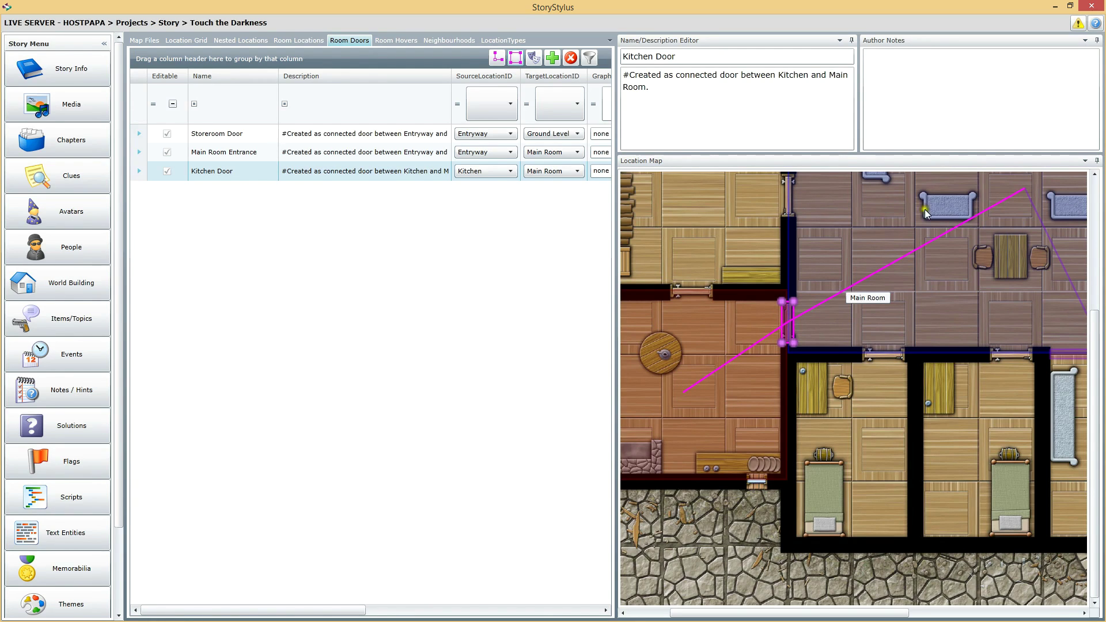
left_click_drag(707, 614, 808, 614)
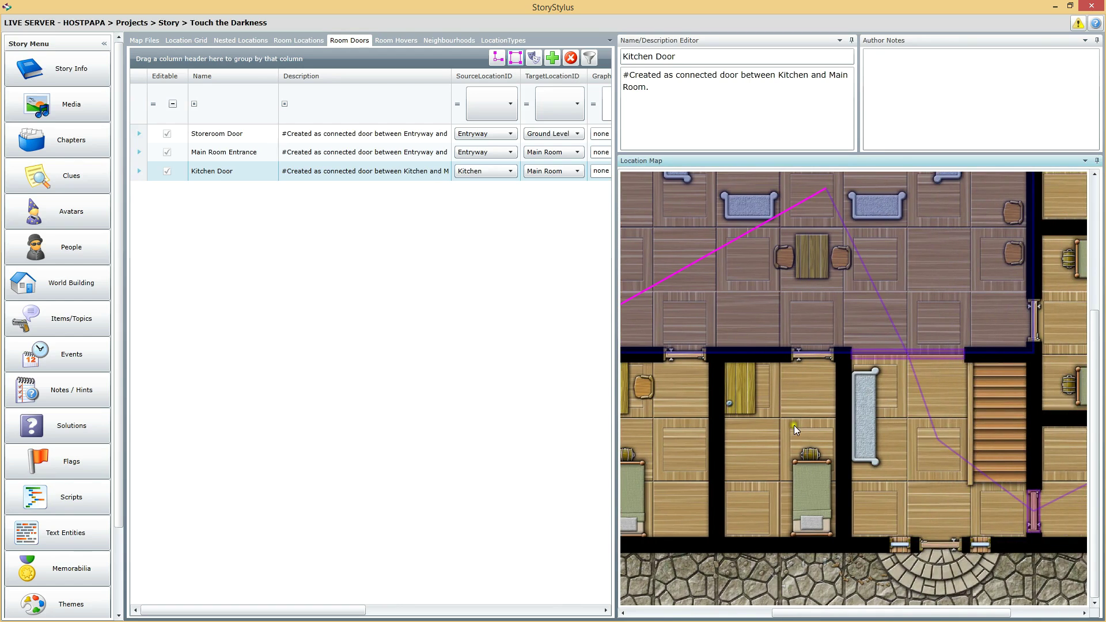
left_click_drag(830, 614, 779, 615)
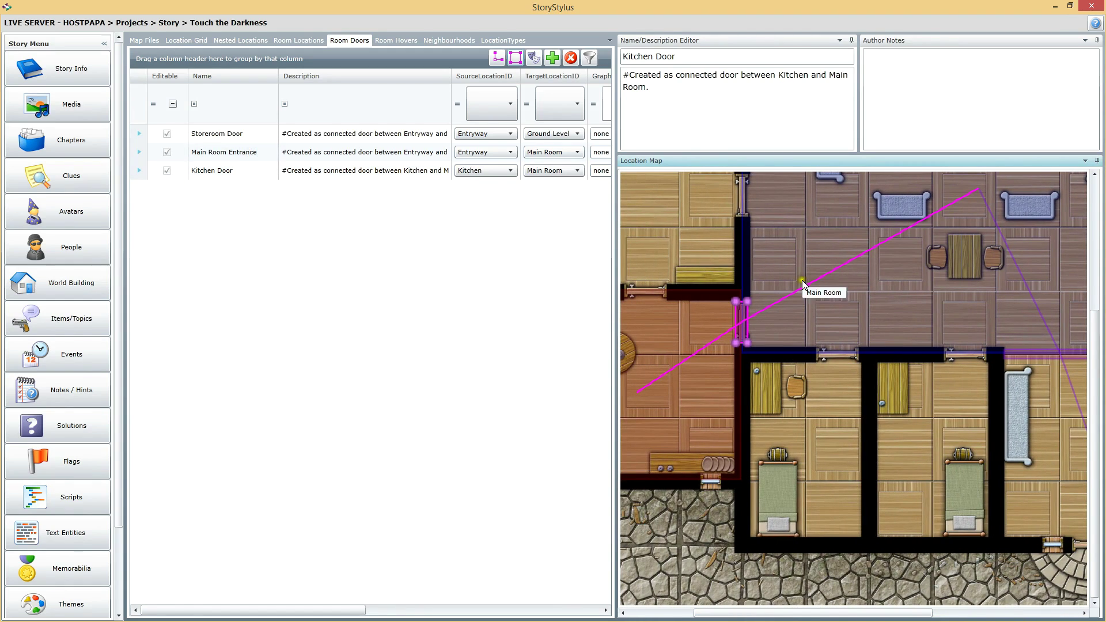
left_click(242, 172)
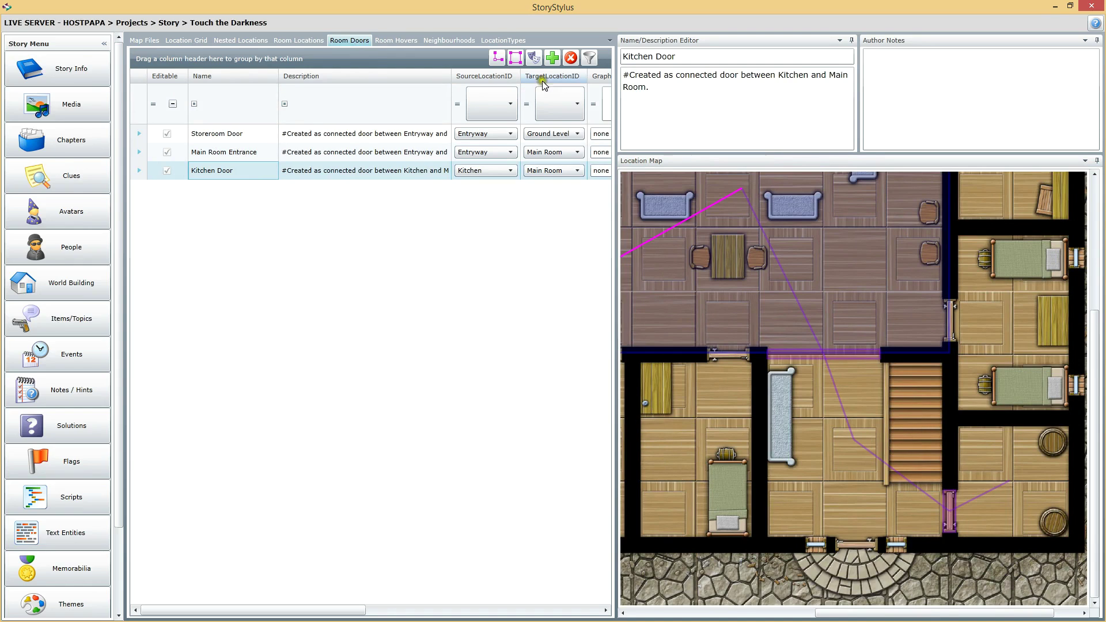
Start a new door with Upstairs Landing as its source location and Meeting Room as its target location
left_click(552, 59)
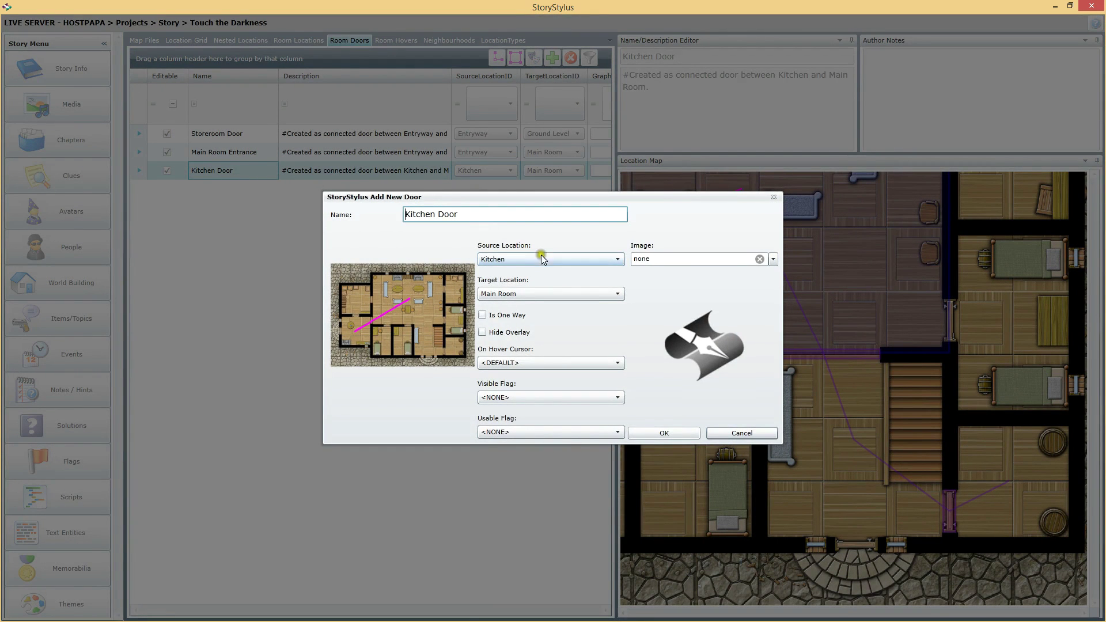
left_click(543, 257)
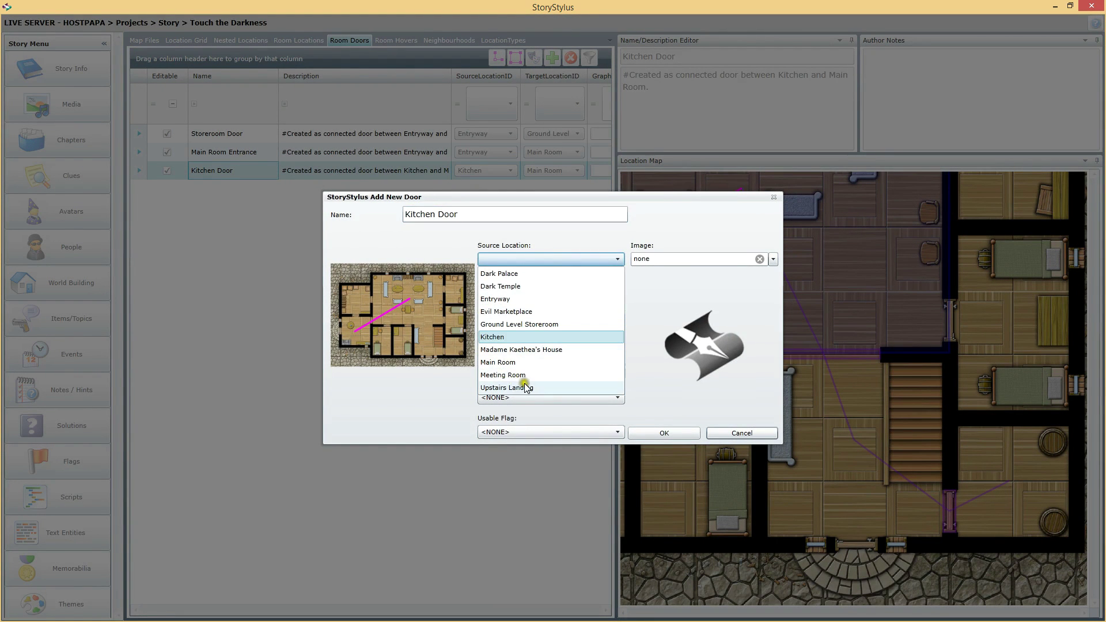
left_click(507, 387)
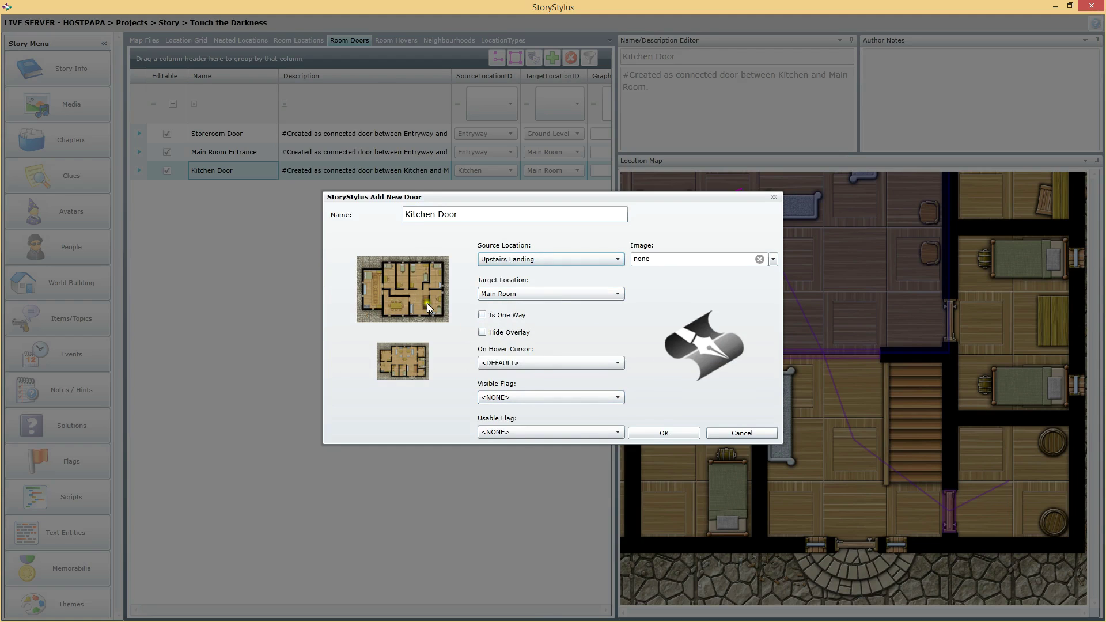
left_click(590, 296)
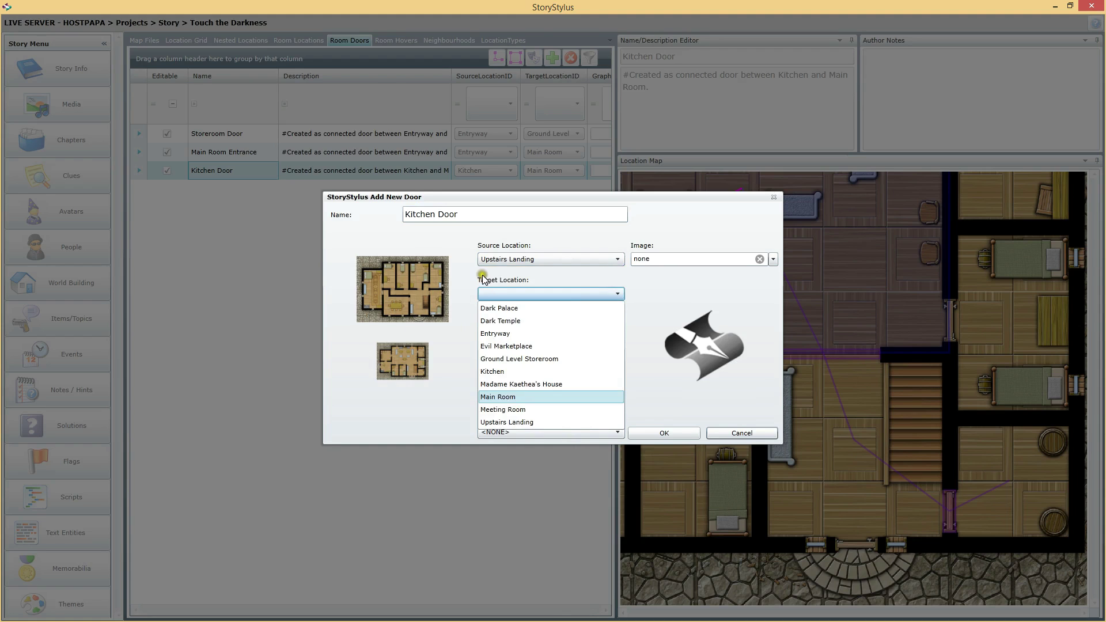
left_click(504, 410)
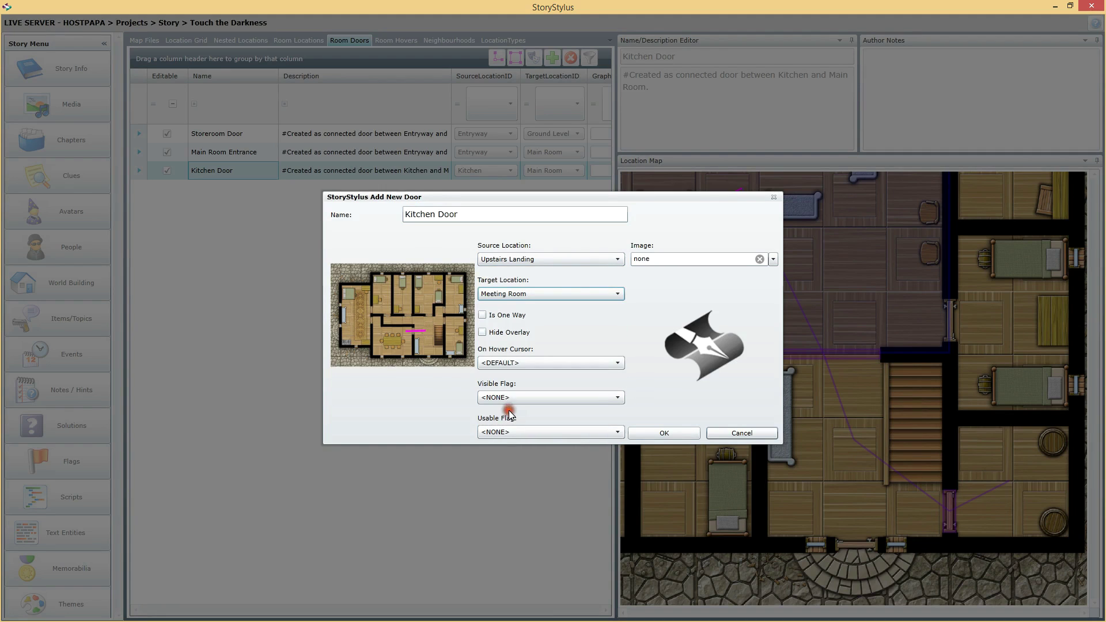
mouse_move(442, 319)
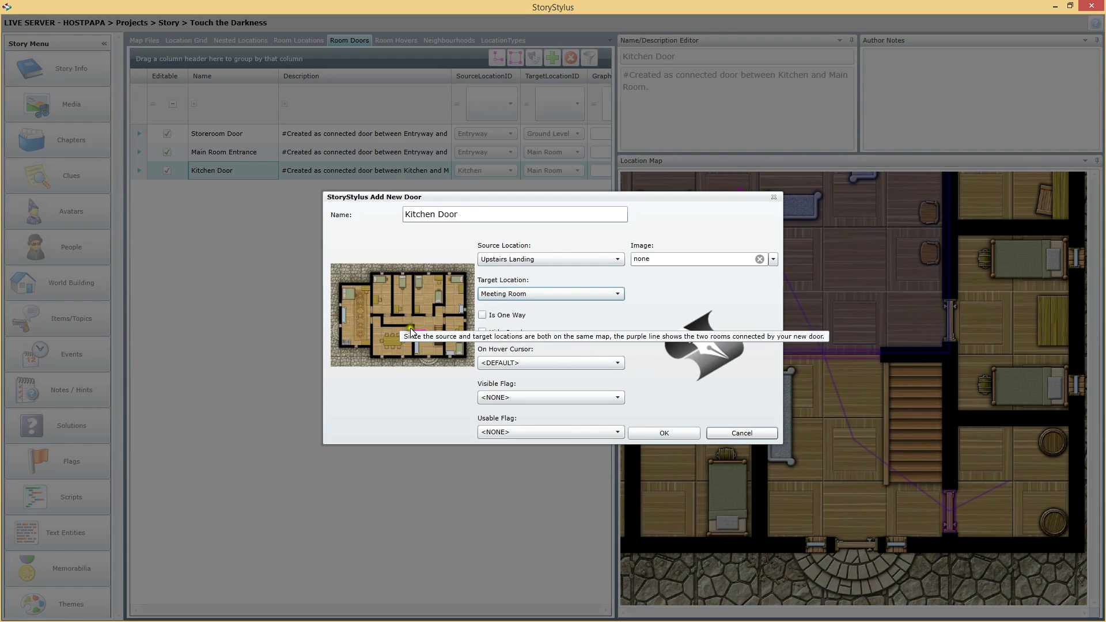
Name the new door "Front Meeting Room Door" and create it
left_click_drag(535, 215, 338, 215)
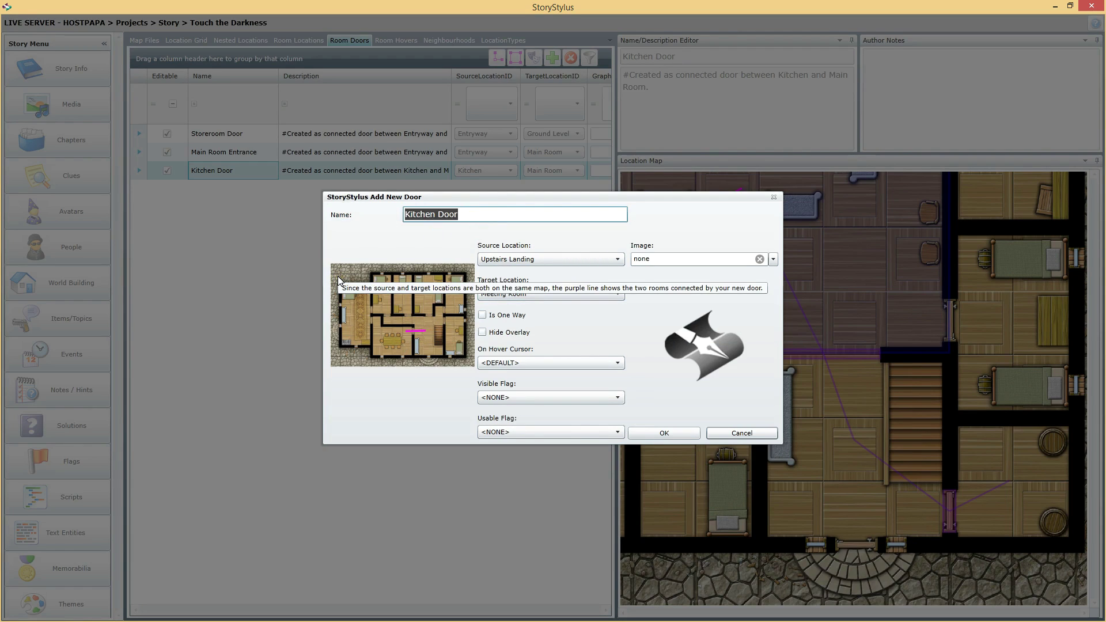
type("Meeting")
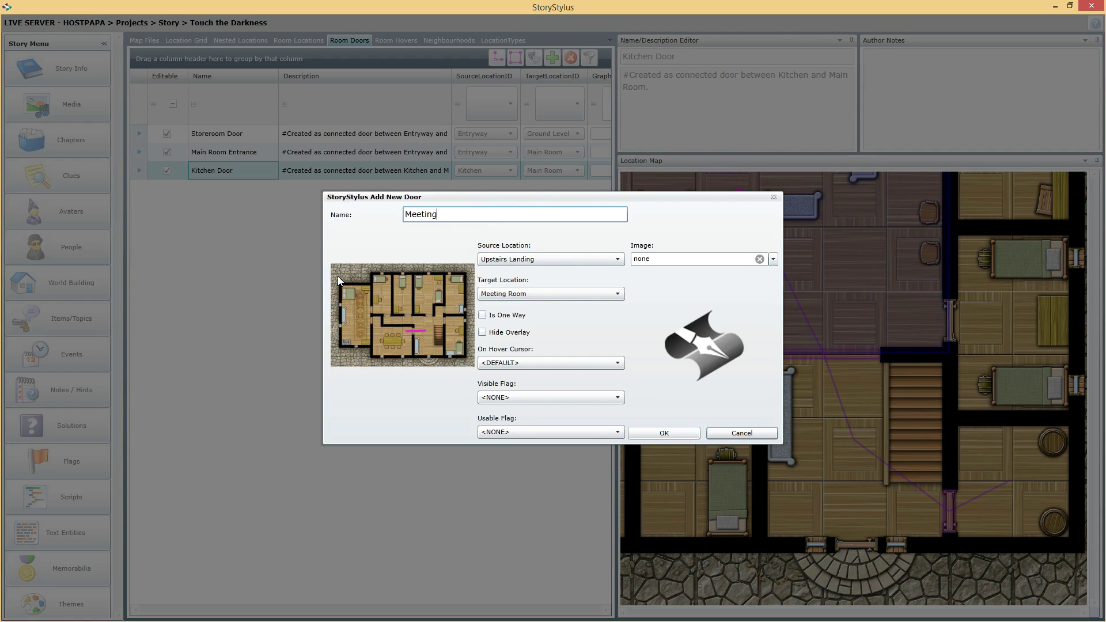
key("Home")
type("Front")
key("End")
type("Room Doo")
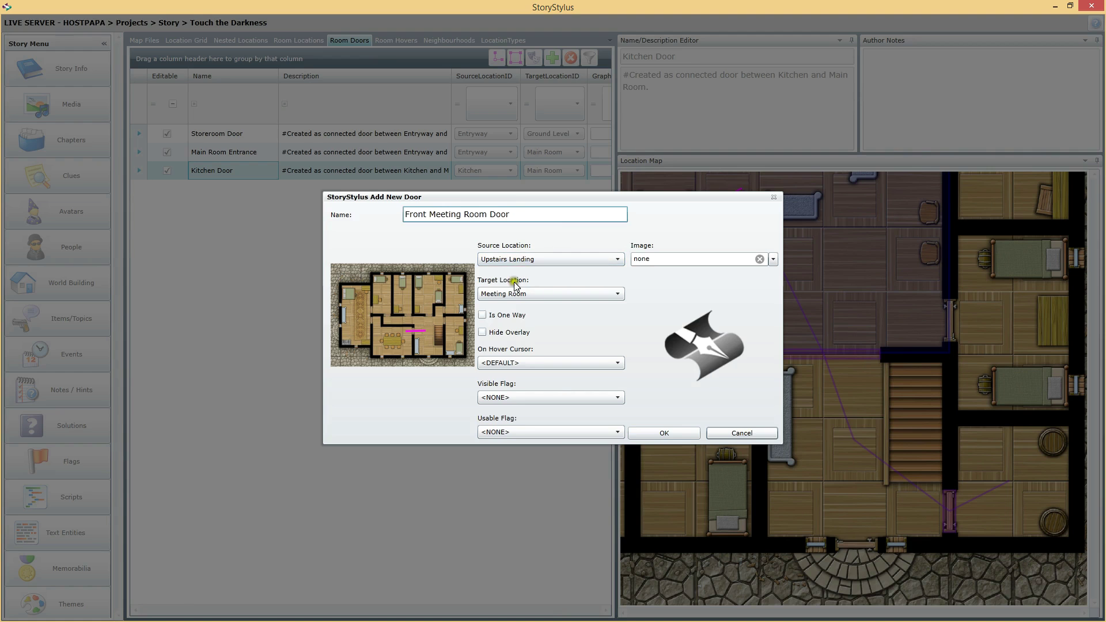
left_click(670, 432)
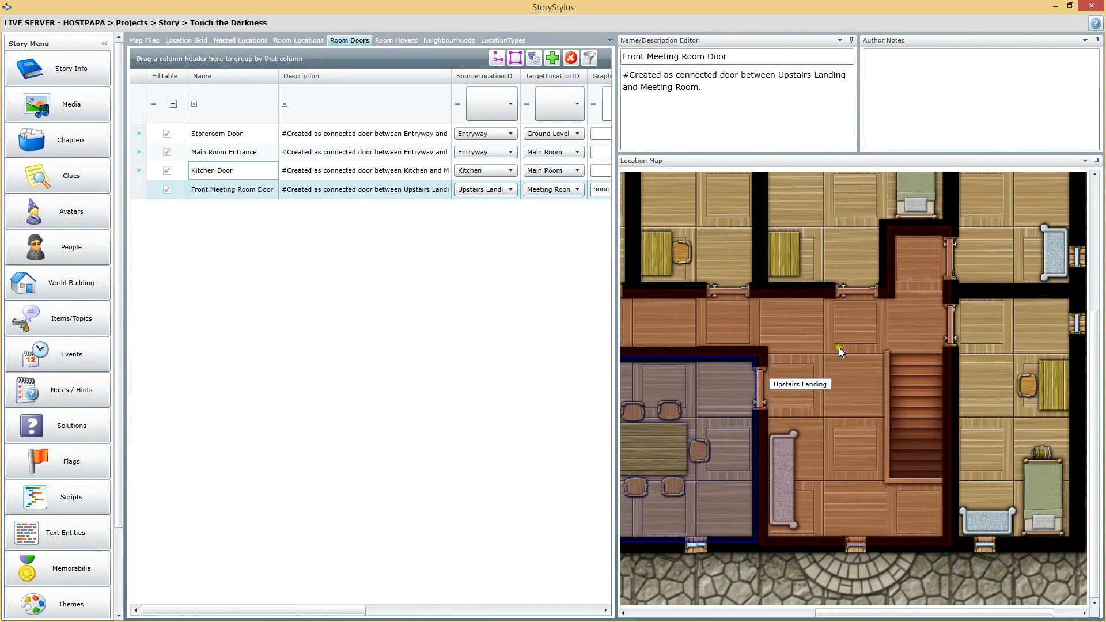
Outline the Front Meeting Room Door with four corners over the doorway between the Meeting Room and the Upstairs Landing, and square it
left_click(892, 616)
left_click_drag(892, 615, 854, 614)
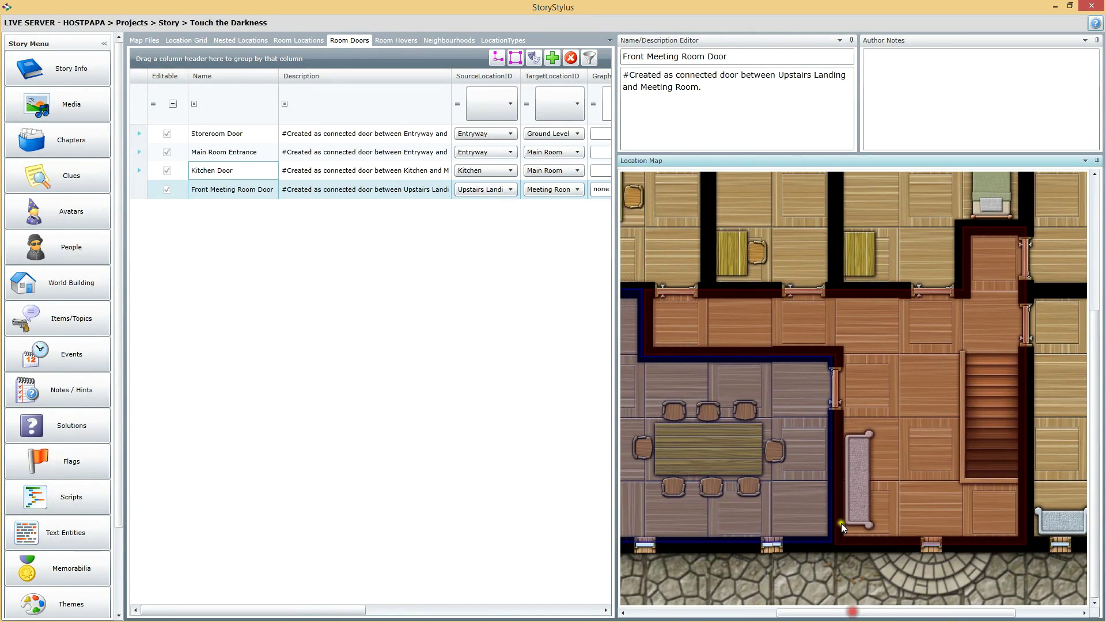
left_click(828, 365)
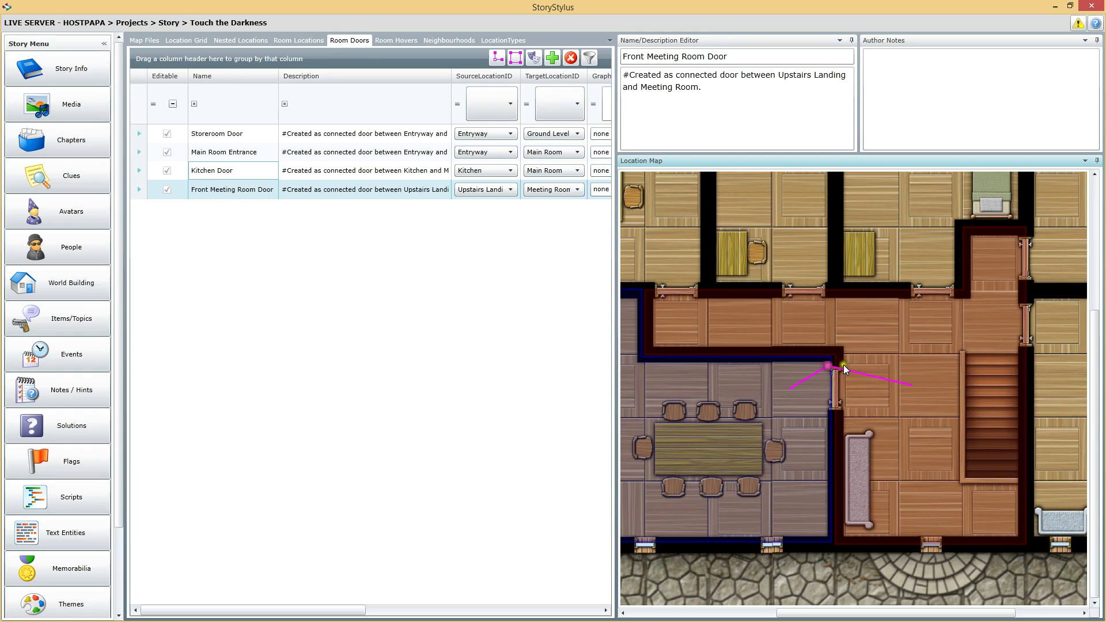
left_click(840, 370)
left_click(841, 409)
left_click(830, 407)
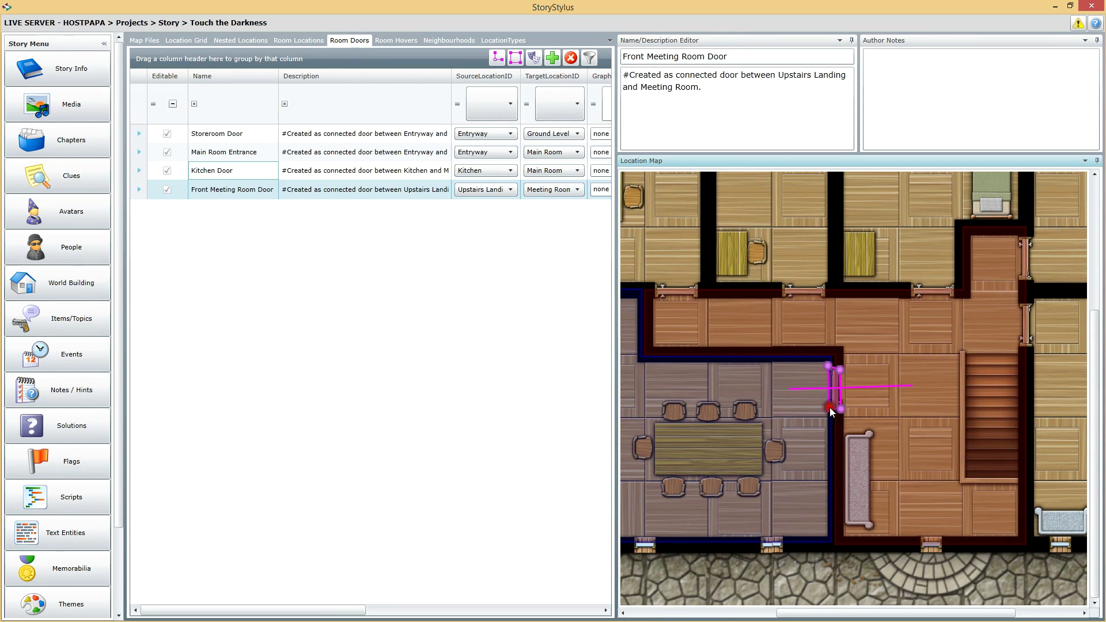
left_click(517, 57)
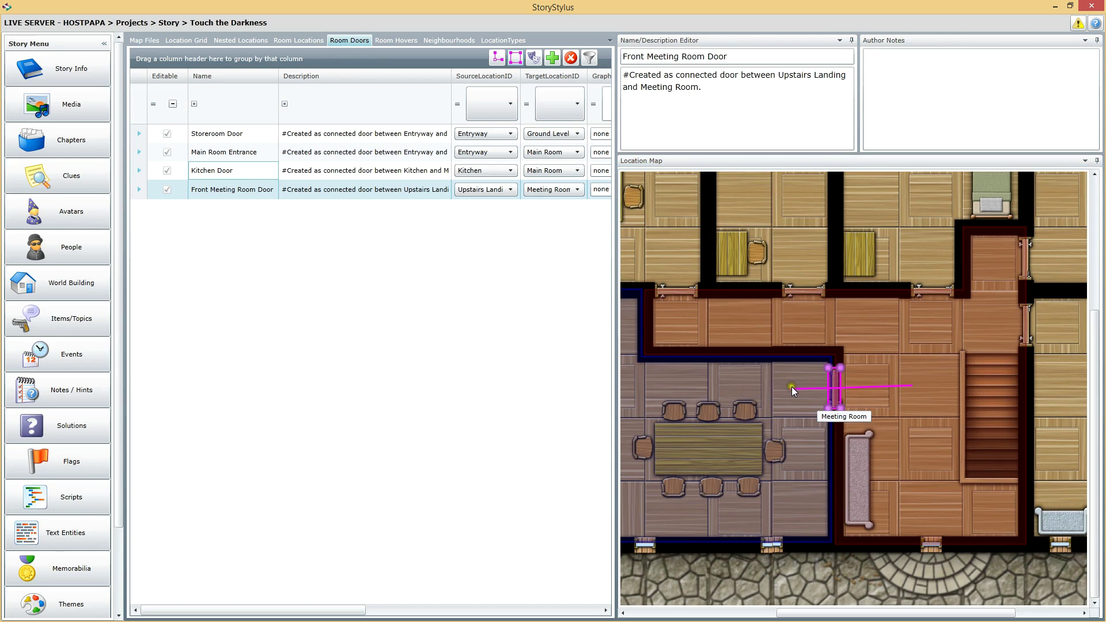
Review the Kitchen Door, Front Meeting Room Door, Main Room Entrance and Storeroom Door on their floor maps
left_click(232, 170)
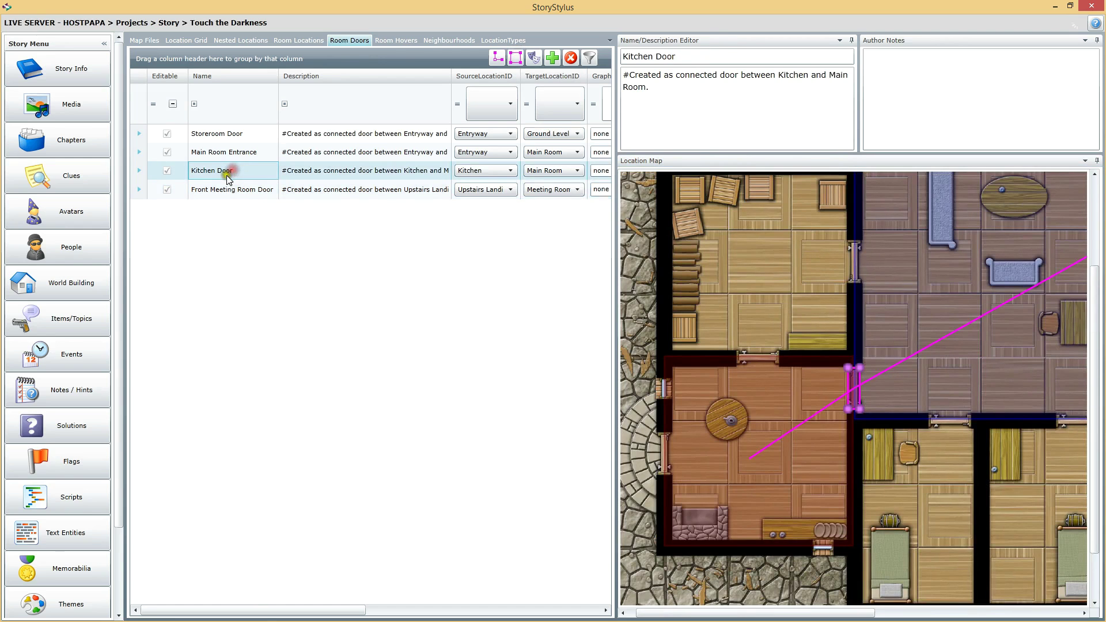
left_click(253, 190)
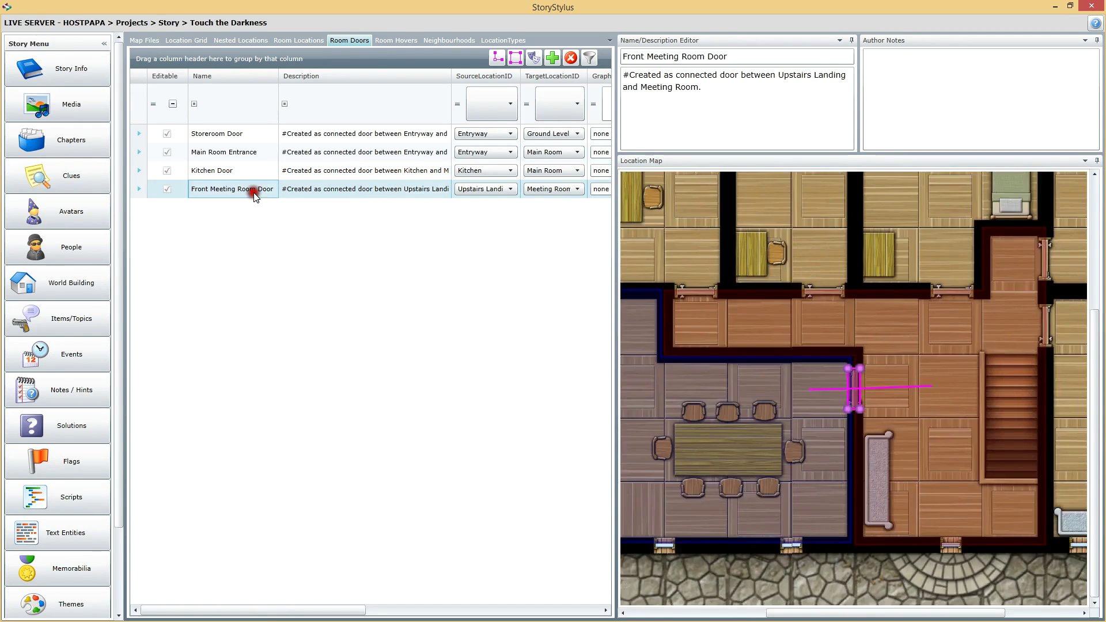
left_click(244, 153)
left_click(248, 135)
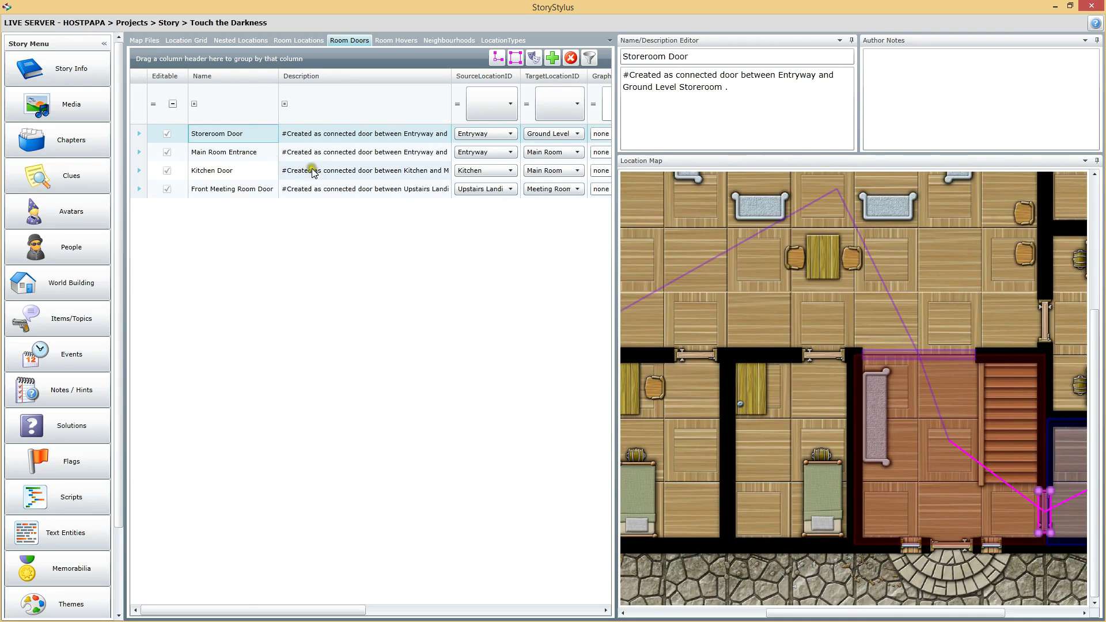
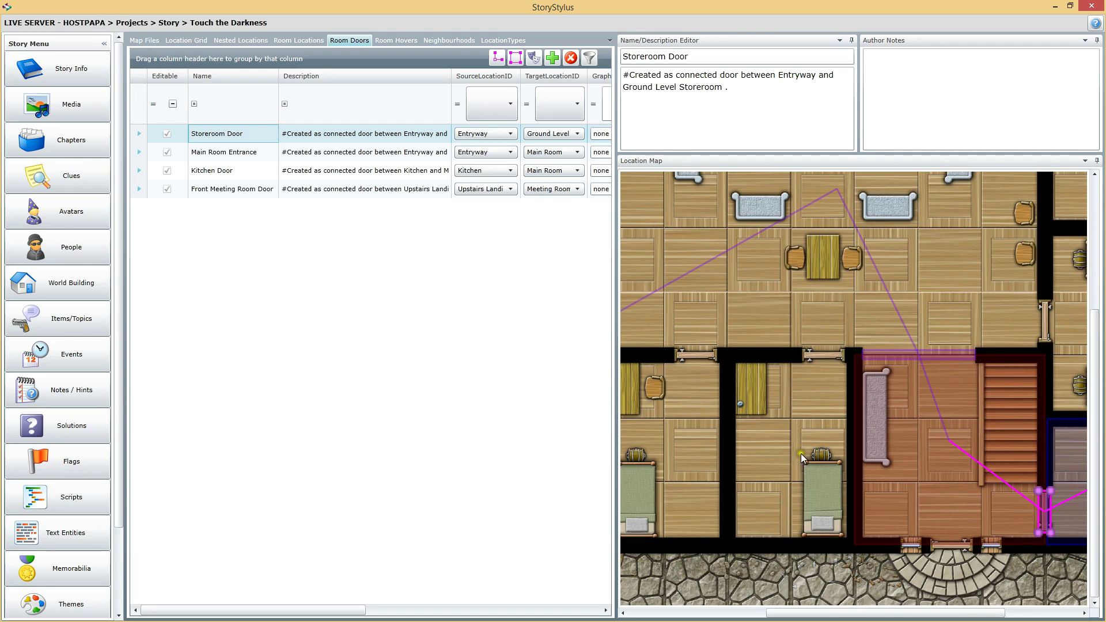
left_click(237, 189)
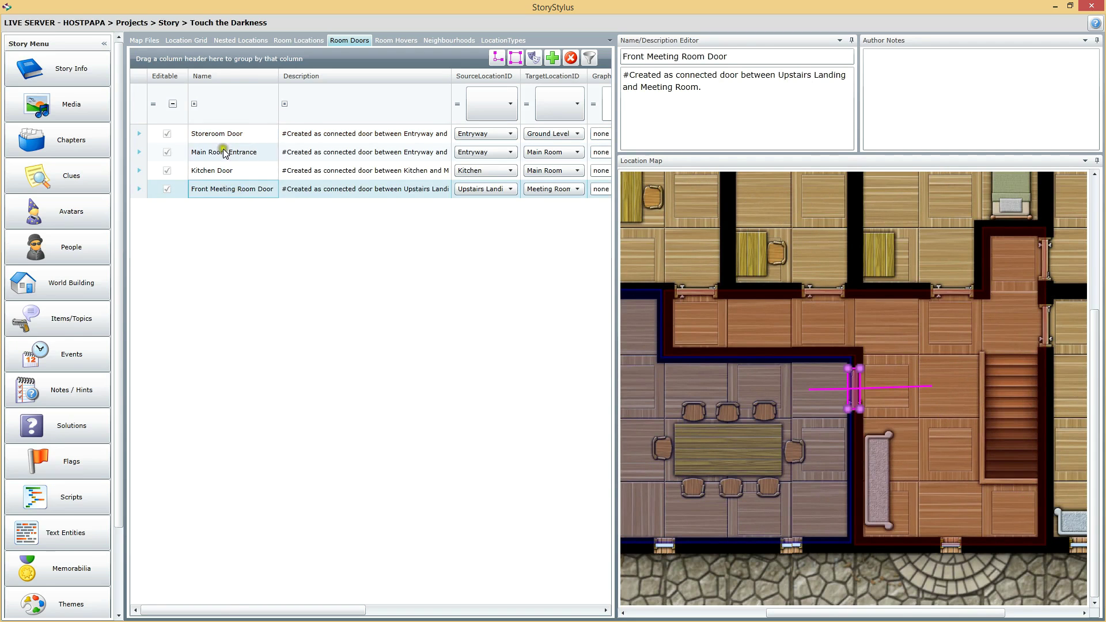
left_click(232, 133)
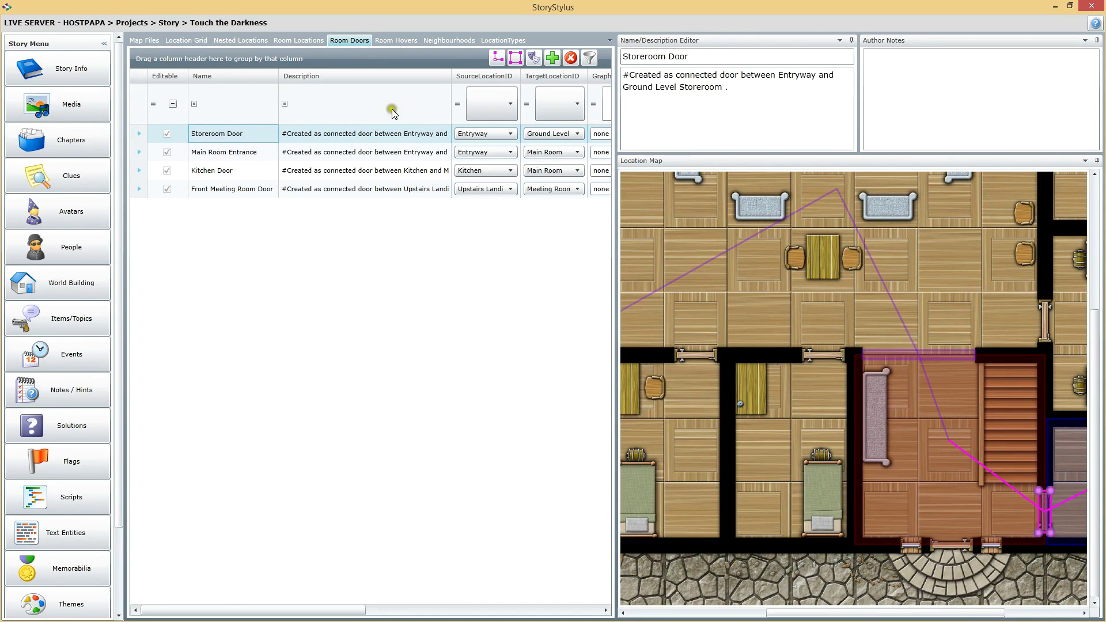
Start a new door named "Ground Floor Stairway" with Entryway as its source location and Upstairs Landing as its target
left_click(552, 59)
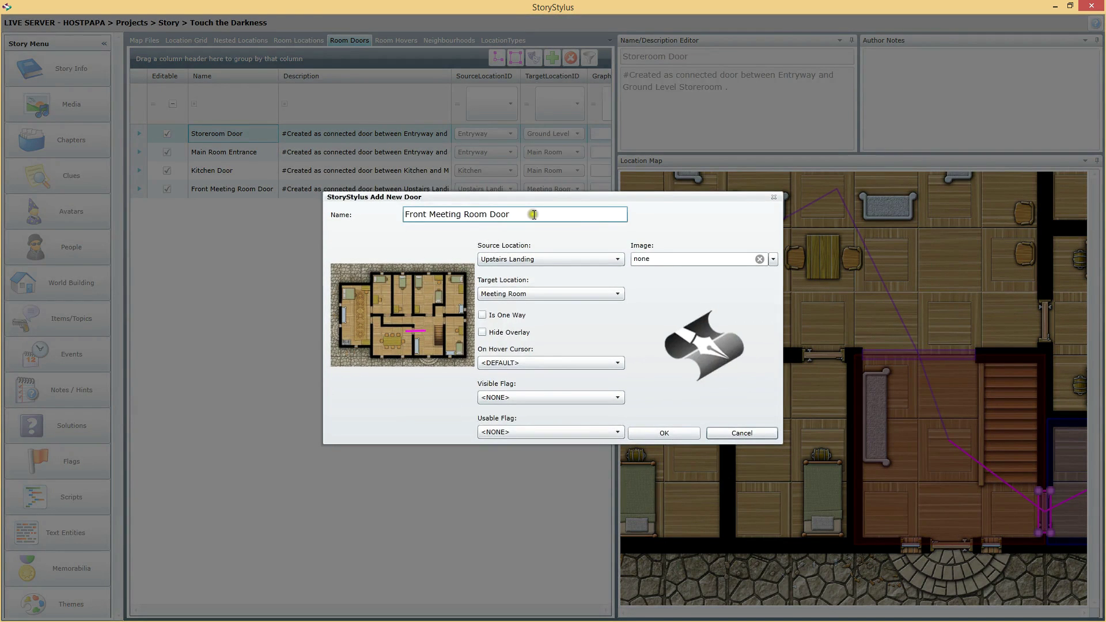
left_click_drag(526, 215, 355, 225)
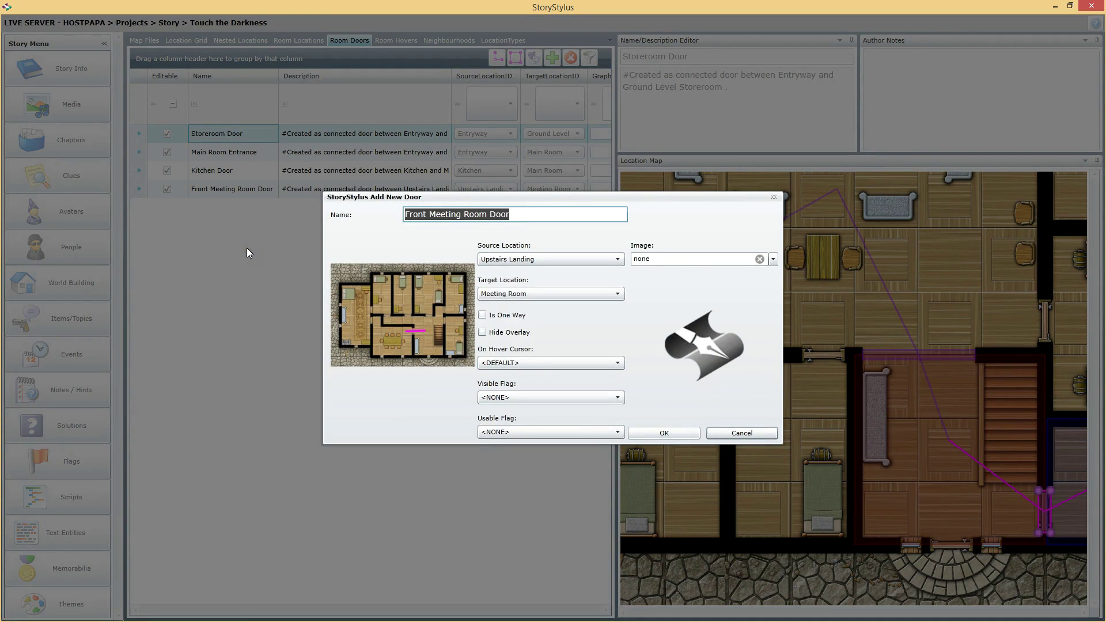
type("B")
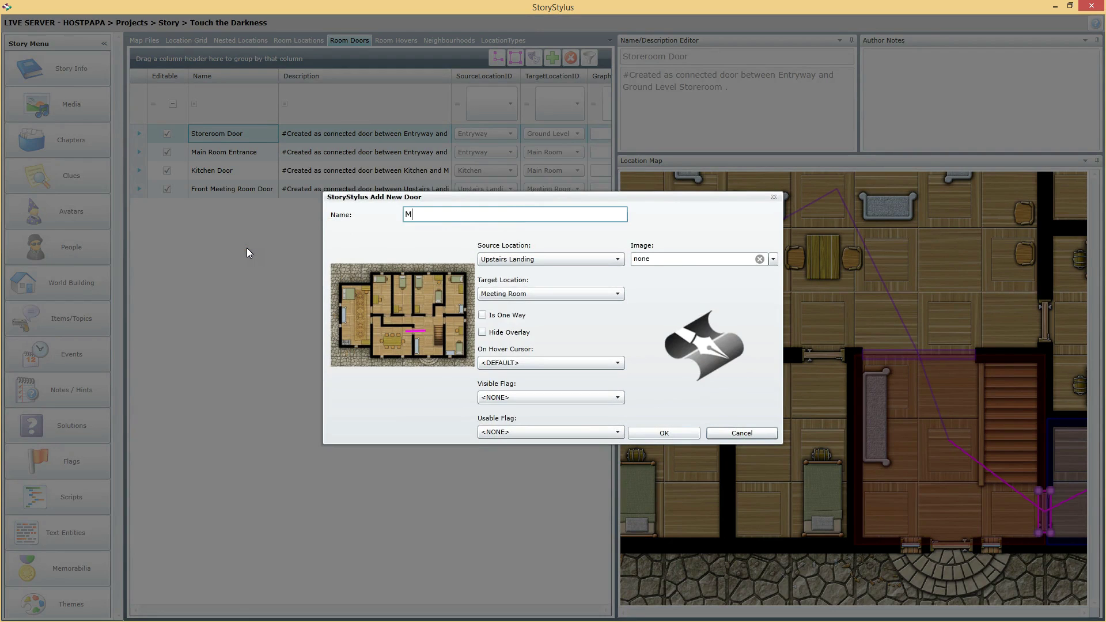
key("BackSpace")
type("Ground Floor Stairway")
left_click(521, 259)
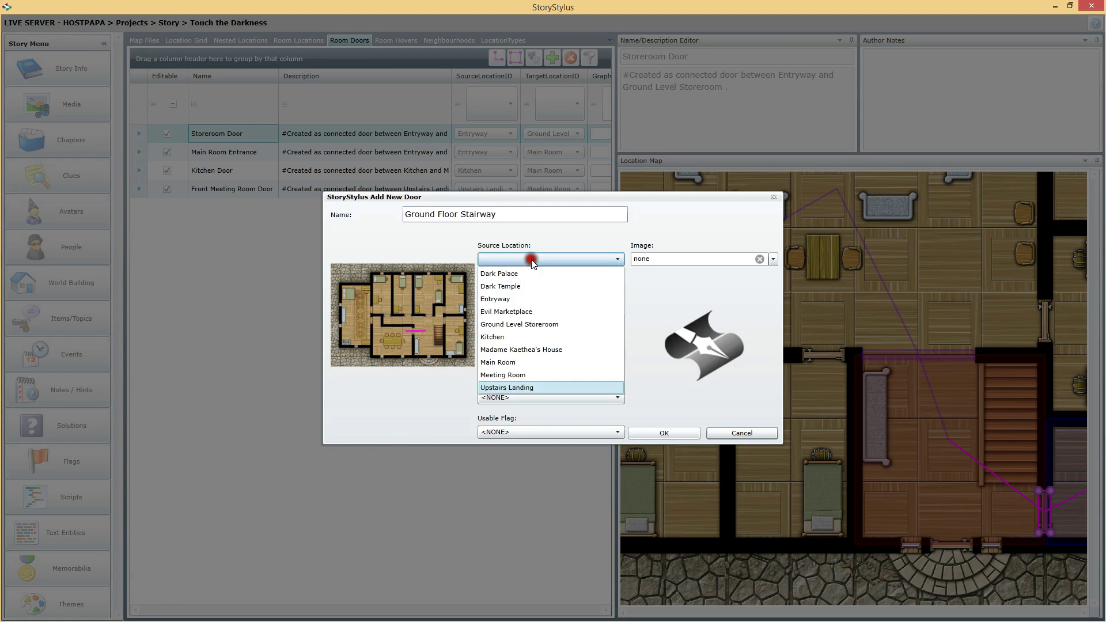
left_click(494, 301)
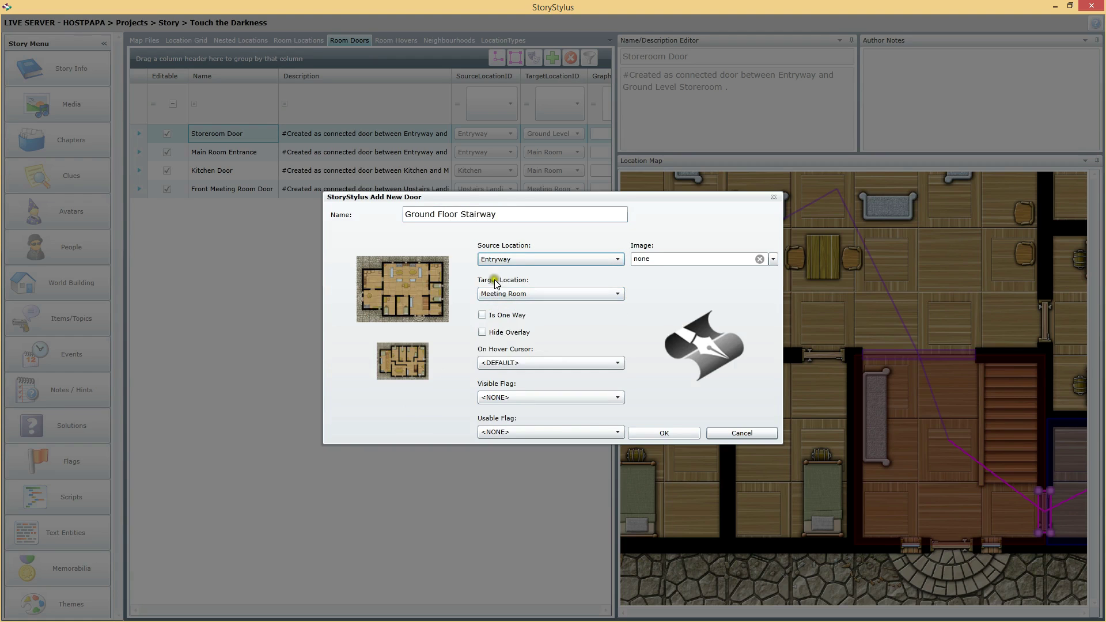
left_click(513, 294)
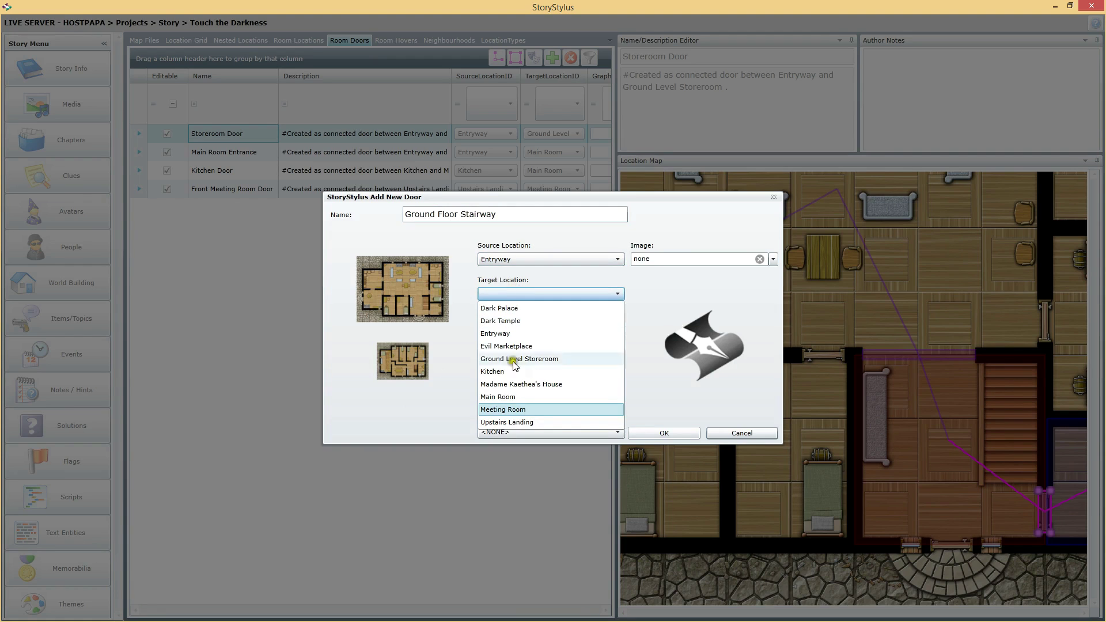
left_click(512, 423)
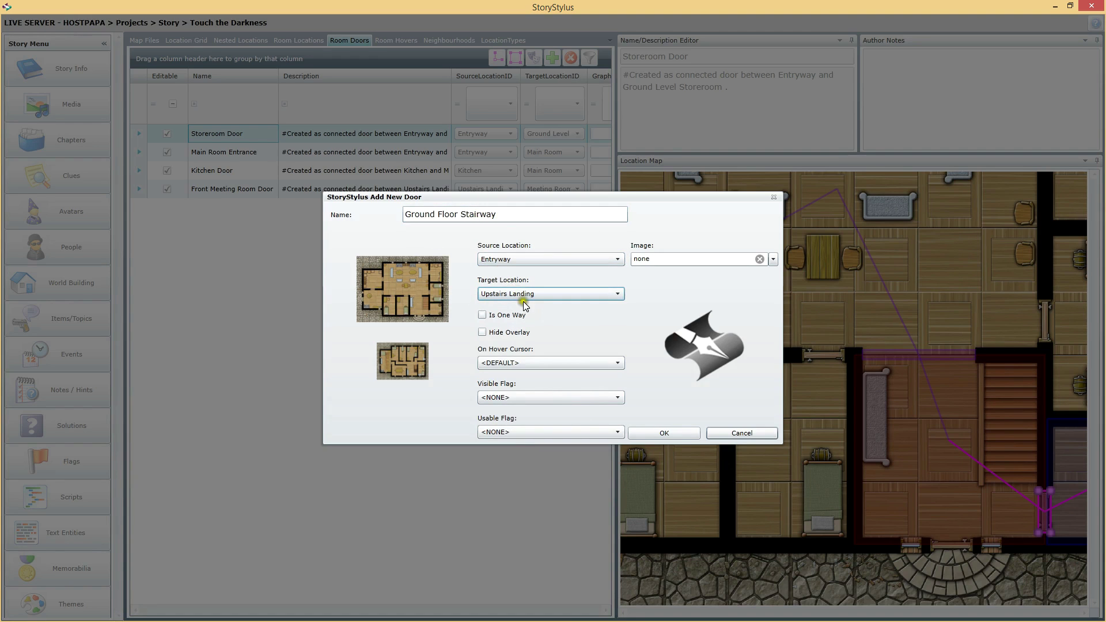
Make the Ground Floor Stairway one way with the Up Arrow hover cursor, and create it
left_click(482, 315)
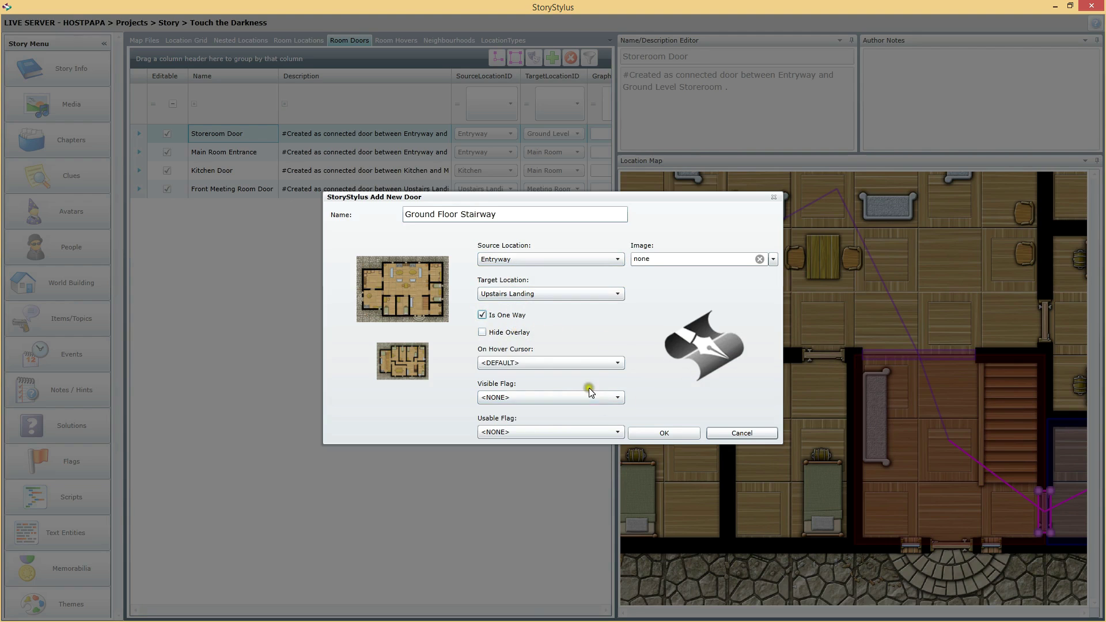
left_click(578, 362)
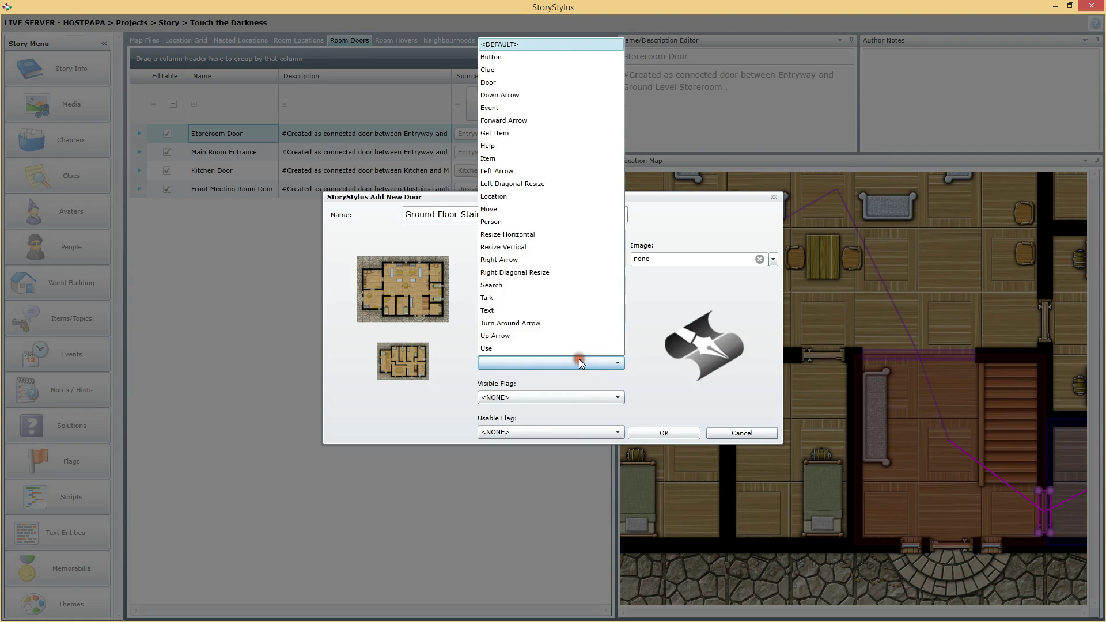
left_click(499, 336)
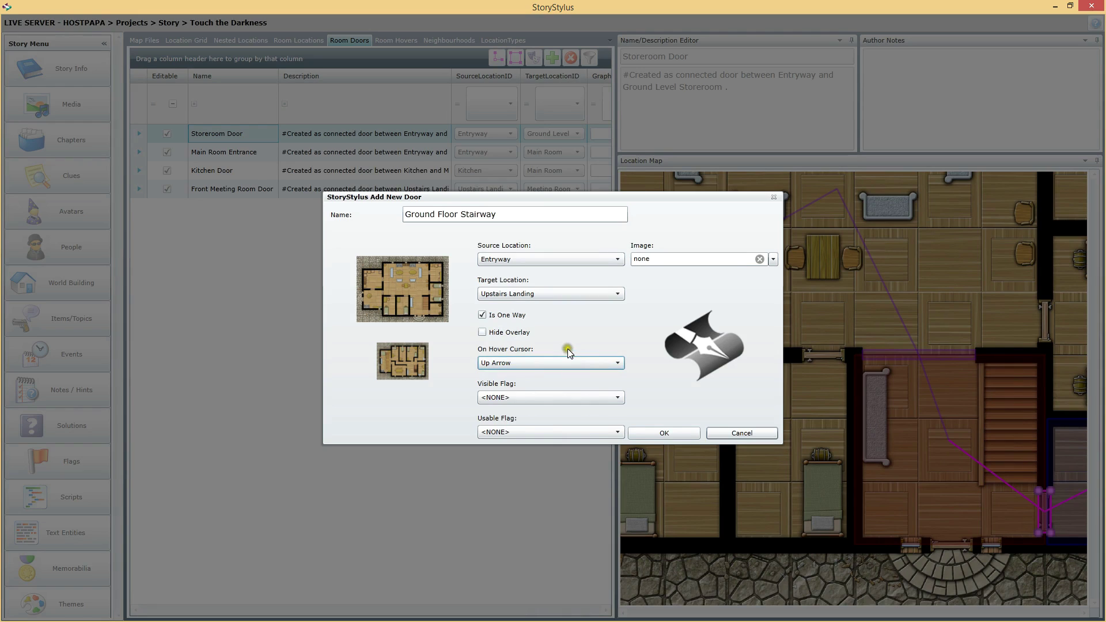
left_click(670, 433)
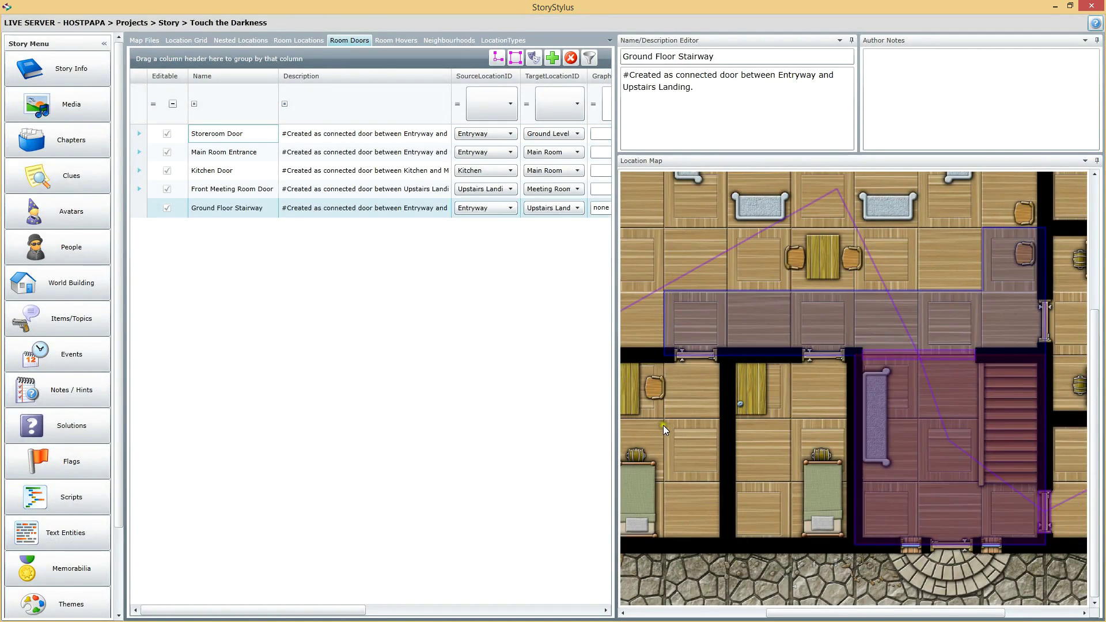
Outline the Ground Floor Stairway with four corners around the stairs in the Entryway, square it, and check it on both floor maps
left_click(232, 185)
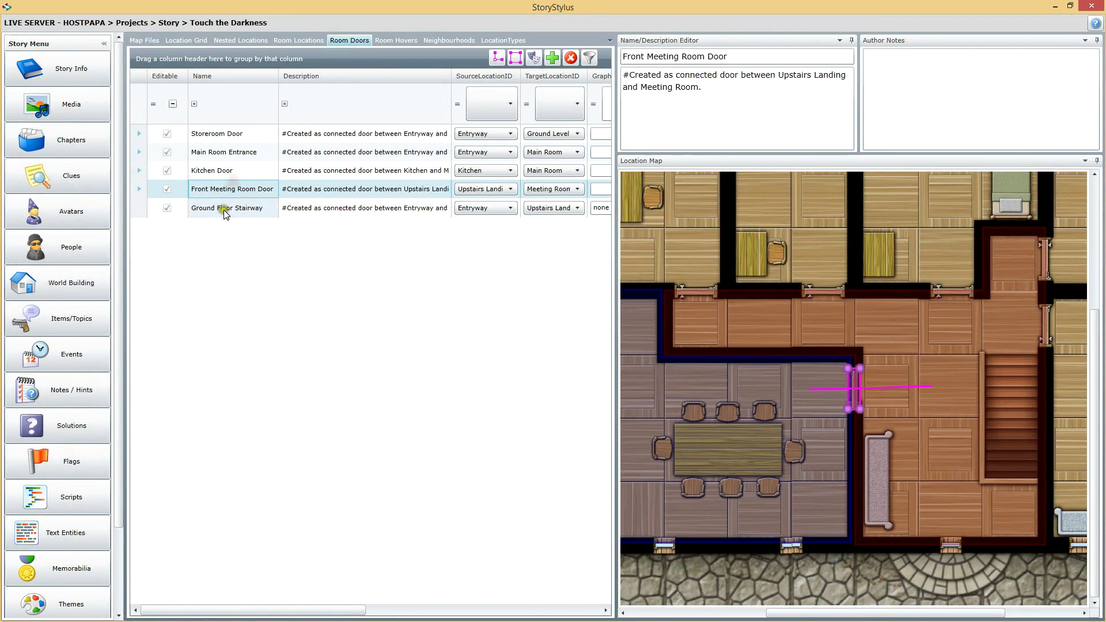
left_click(223, 210)
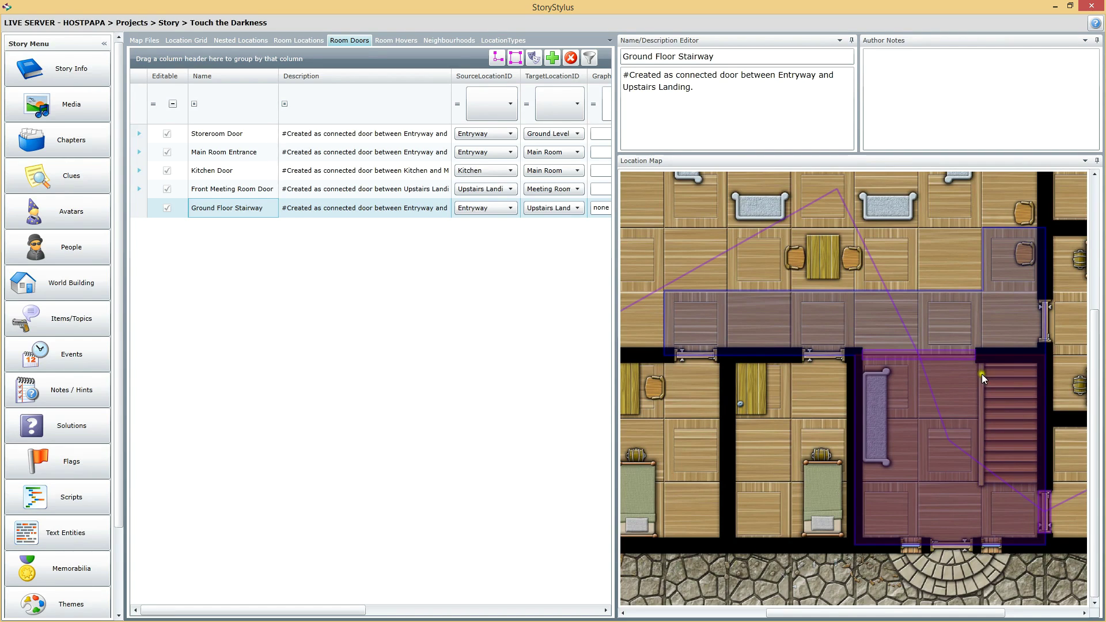
left_click(979, 359)
left_click(1040, 358)
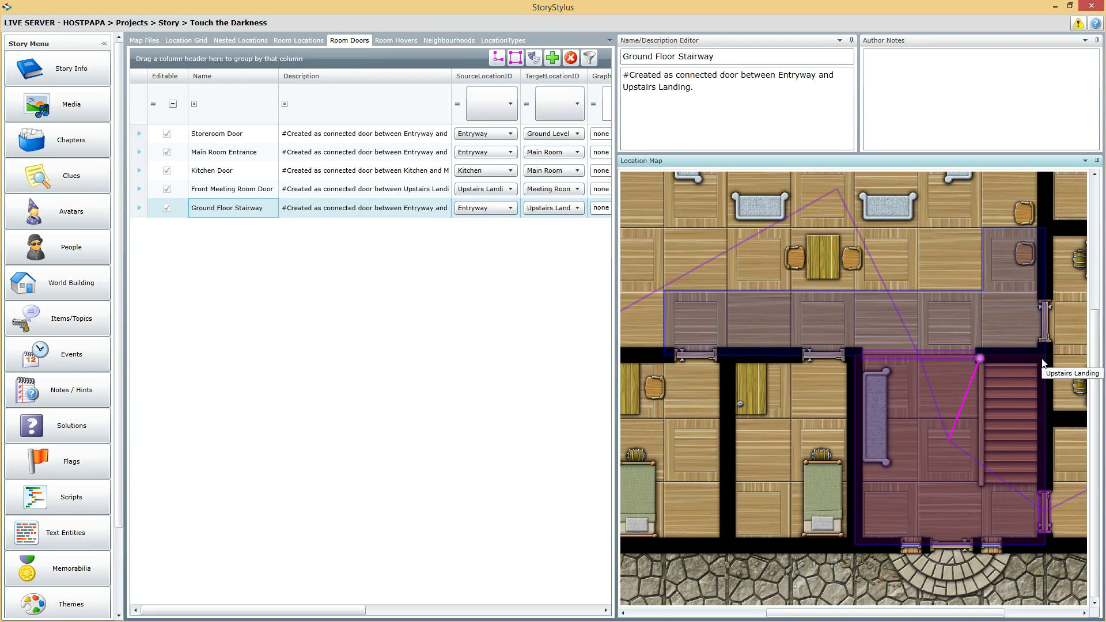
left_click(1040, 486)
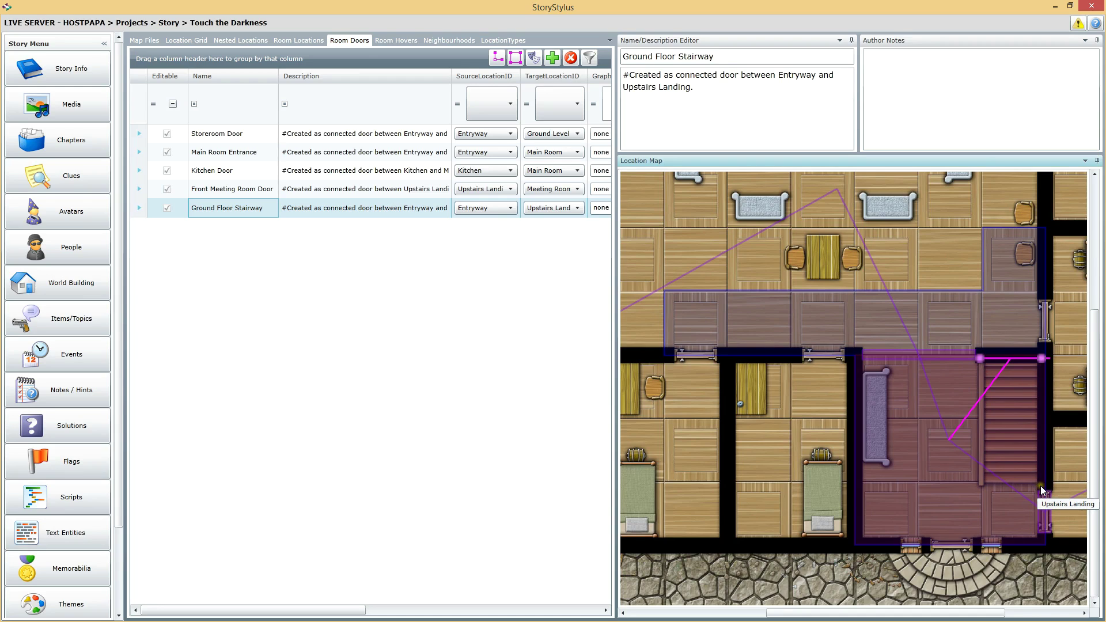
left_click(981, 482)
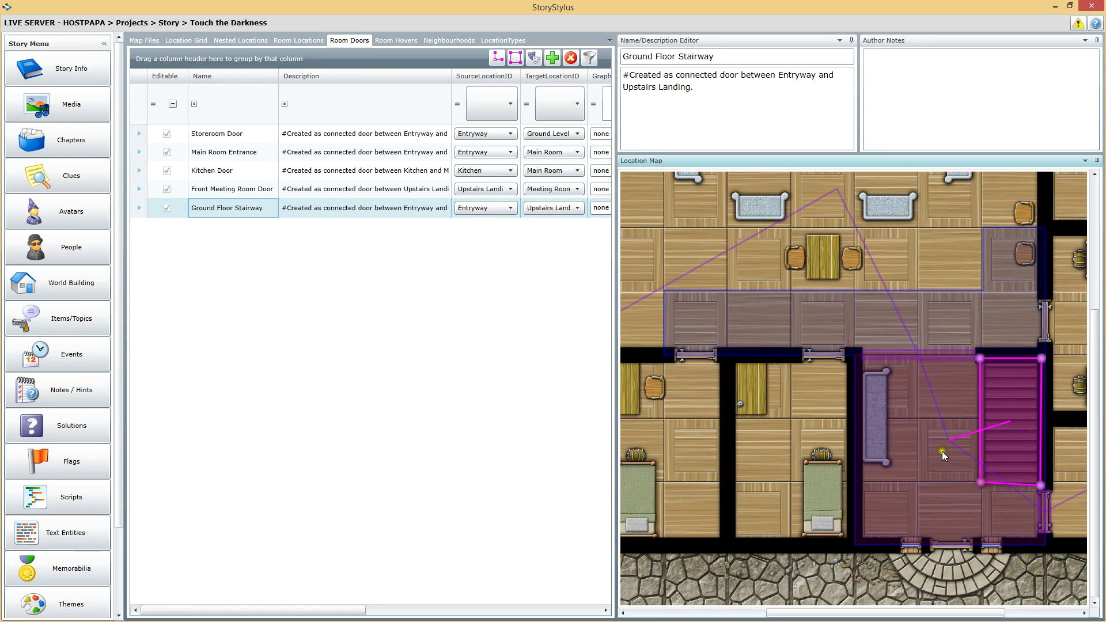
left_click(516, 59)
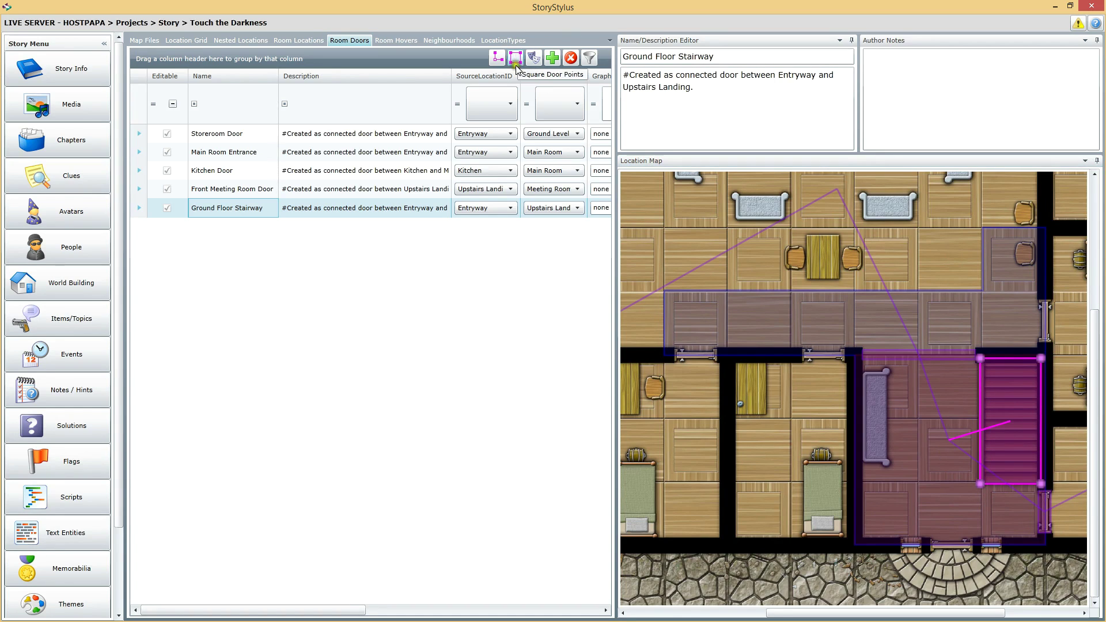
left_click(222, 189)
left_click(224, 204)
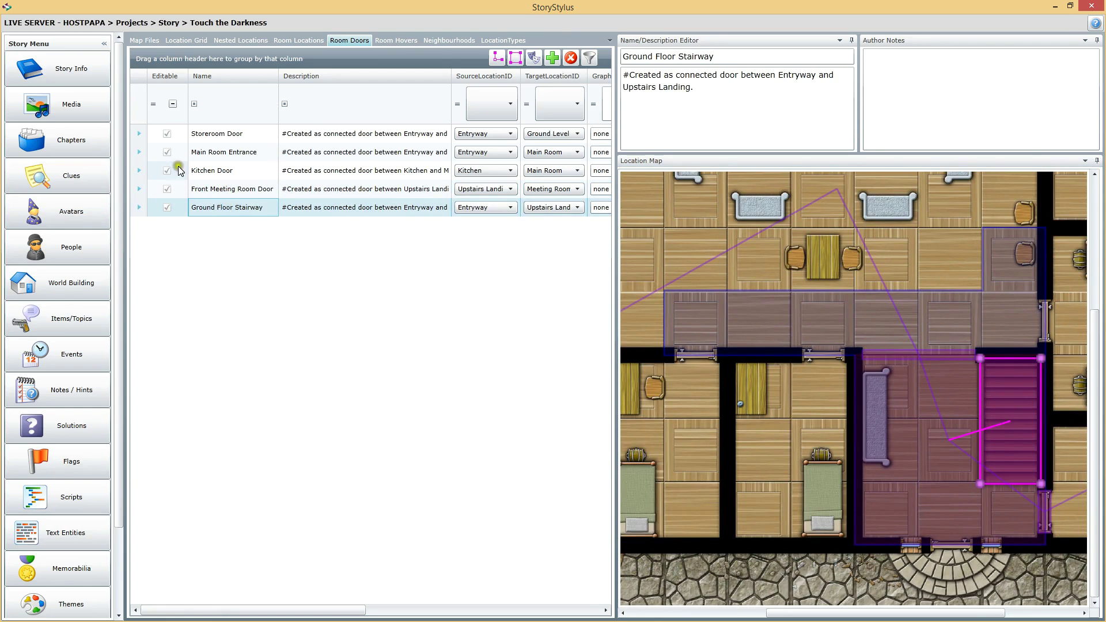
left_click(246, 187)
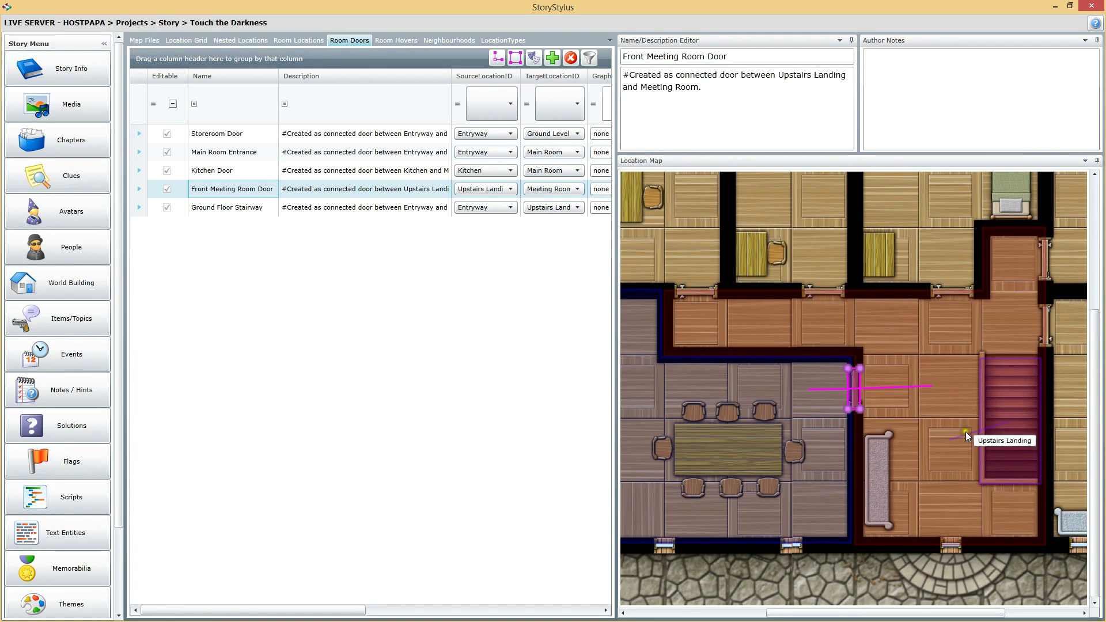
left_click(242, 207)
Start a new door named "Second Floor Stairway" with Upstairs Landing as its source location and Entryway as its target
left_click(552, 58)
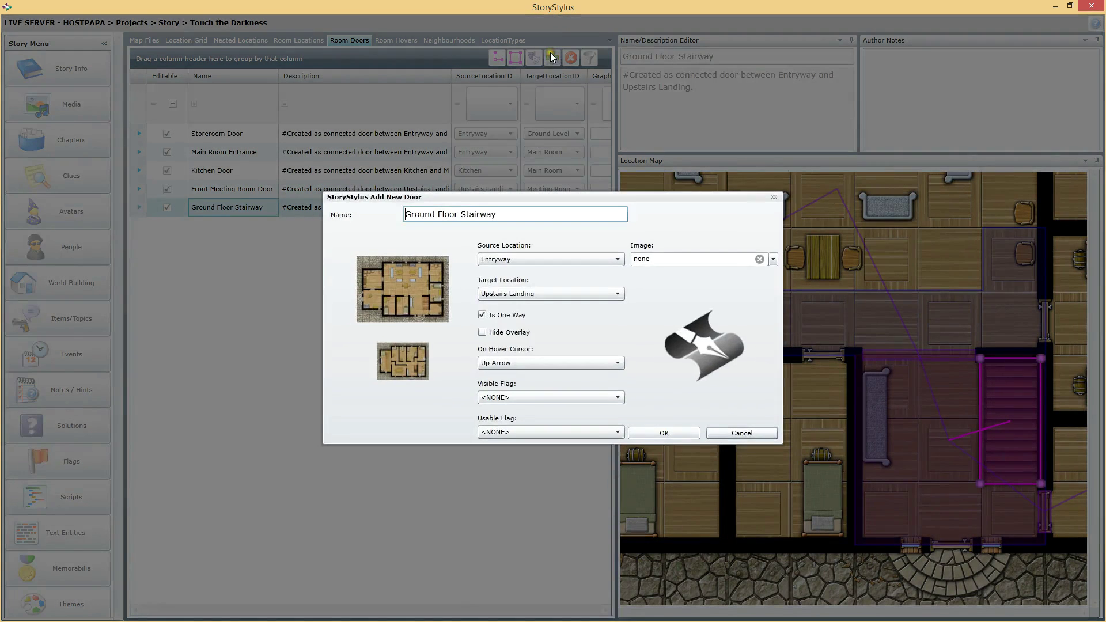
double_click(432, 213)
type("Second")
left_click(548, 258)
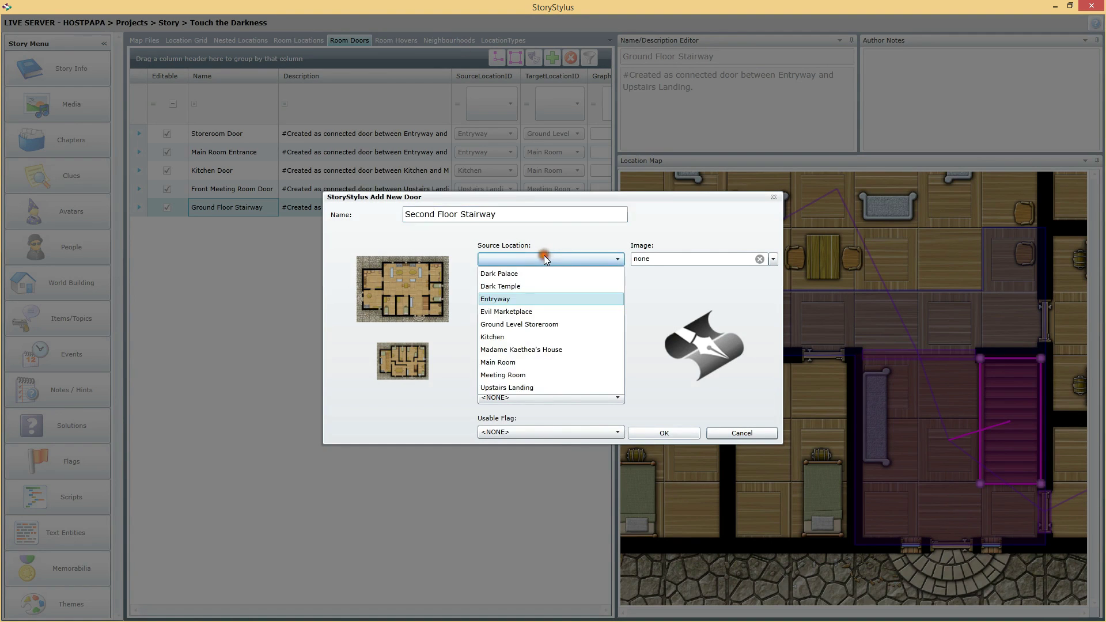
left_click(509, 387)
left_click(545, 293)
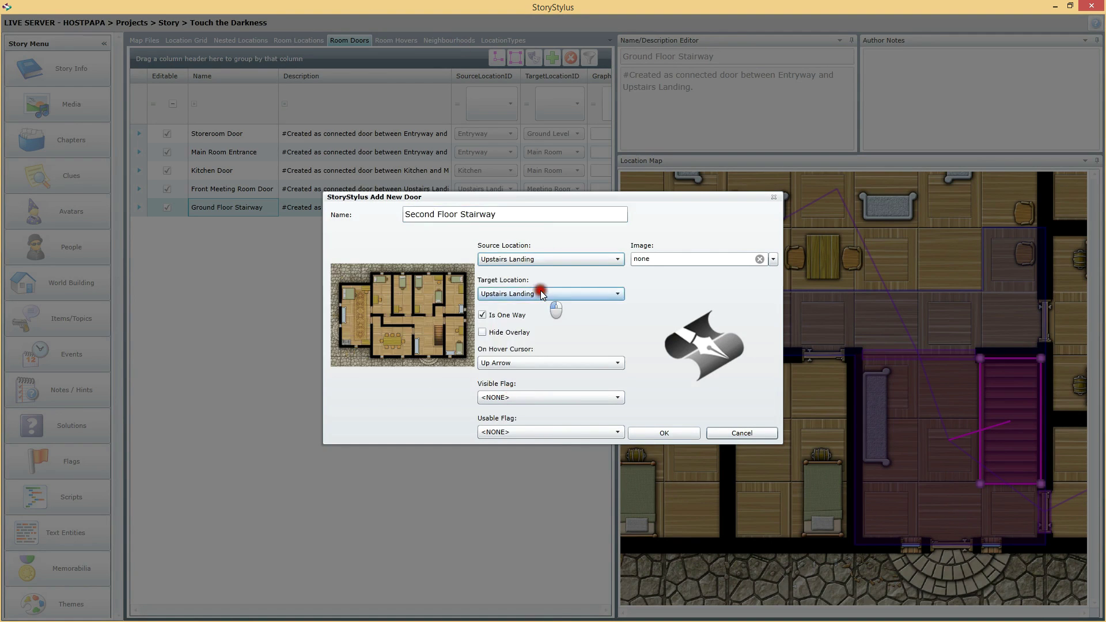
left_click(502, 334)
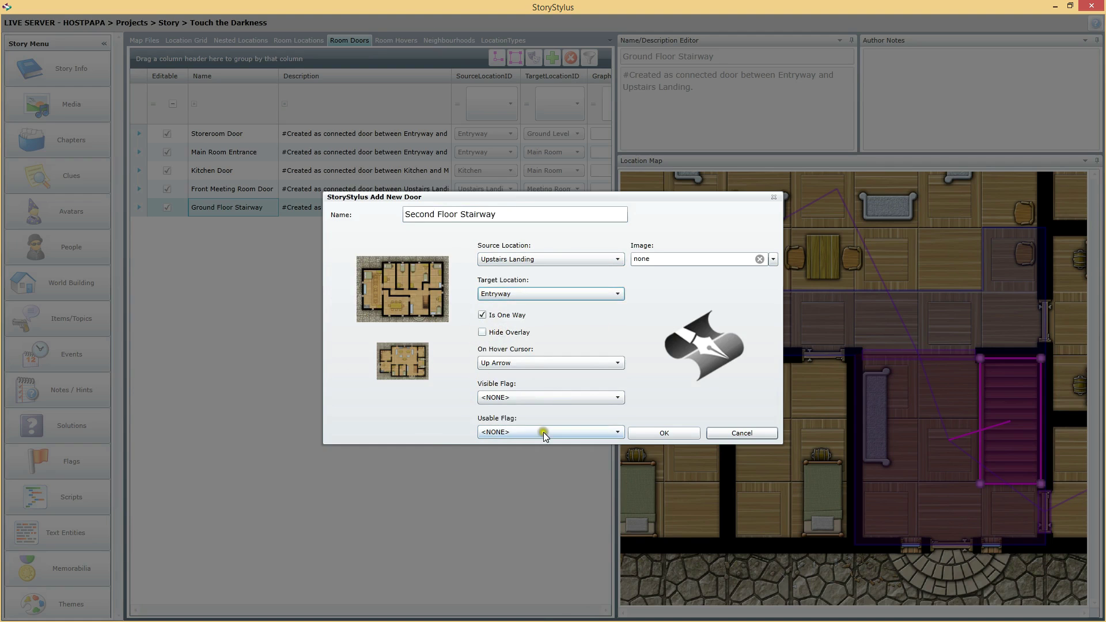
Set the Second Floor Stairway's hover cursor to Down Arrow and create the door
left_click(558, 364)
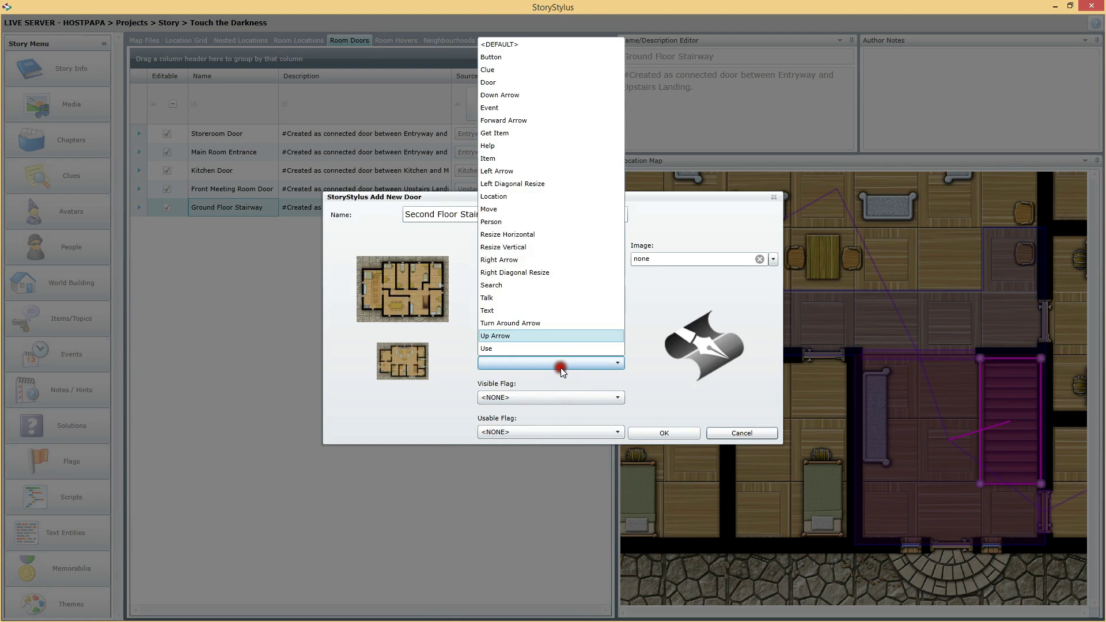
left_click(496, 95)
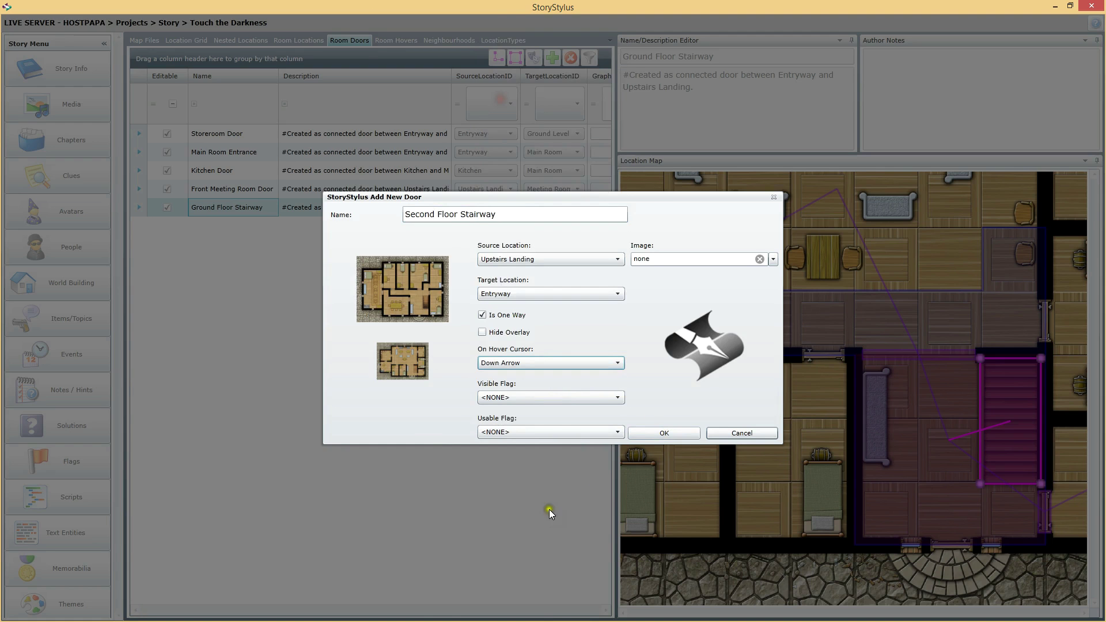
left_click(666, 433)
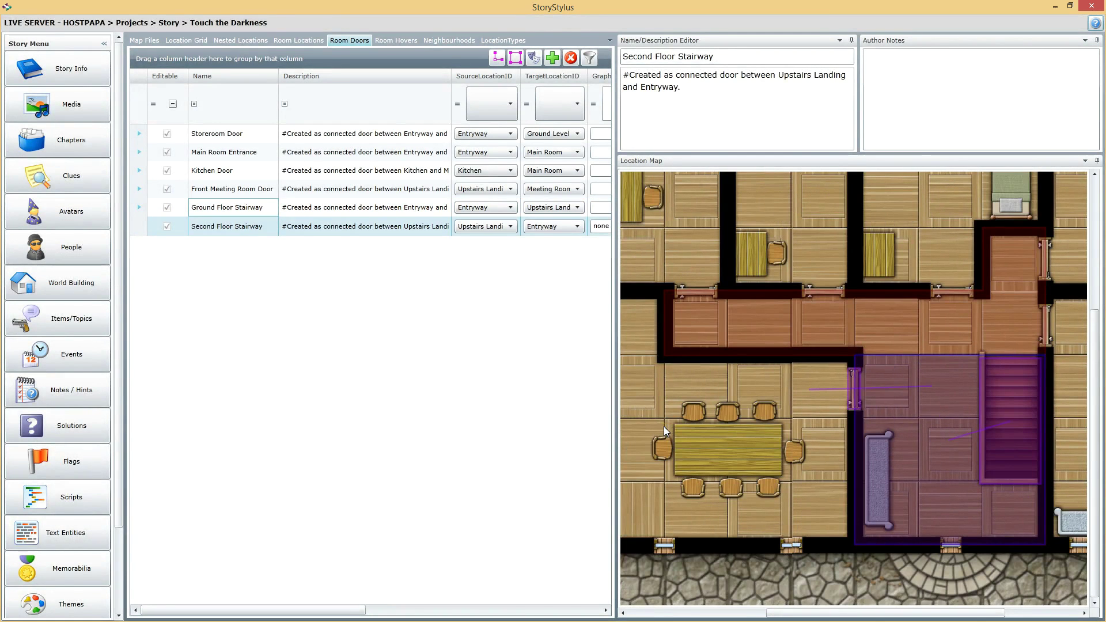
Display the region point coordinates of the Ground Floor Stairway as a reference for the matching stairway upstairs
mouse_move(994, 410)
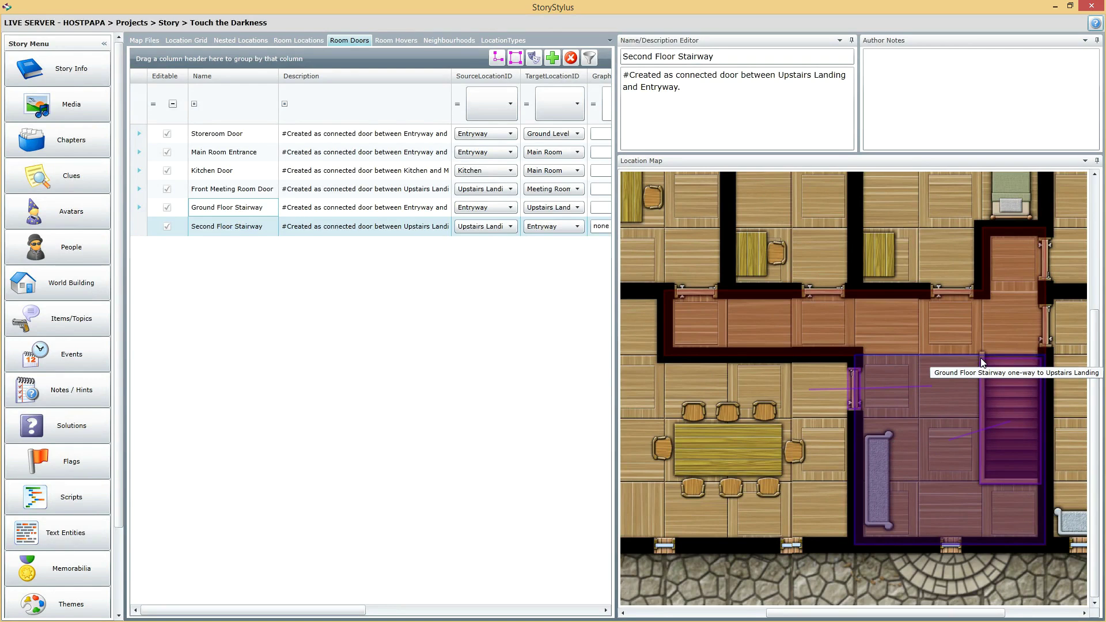
left_click(249, 227)
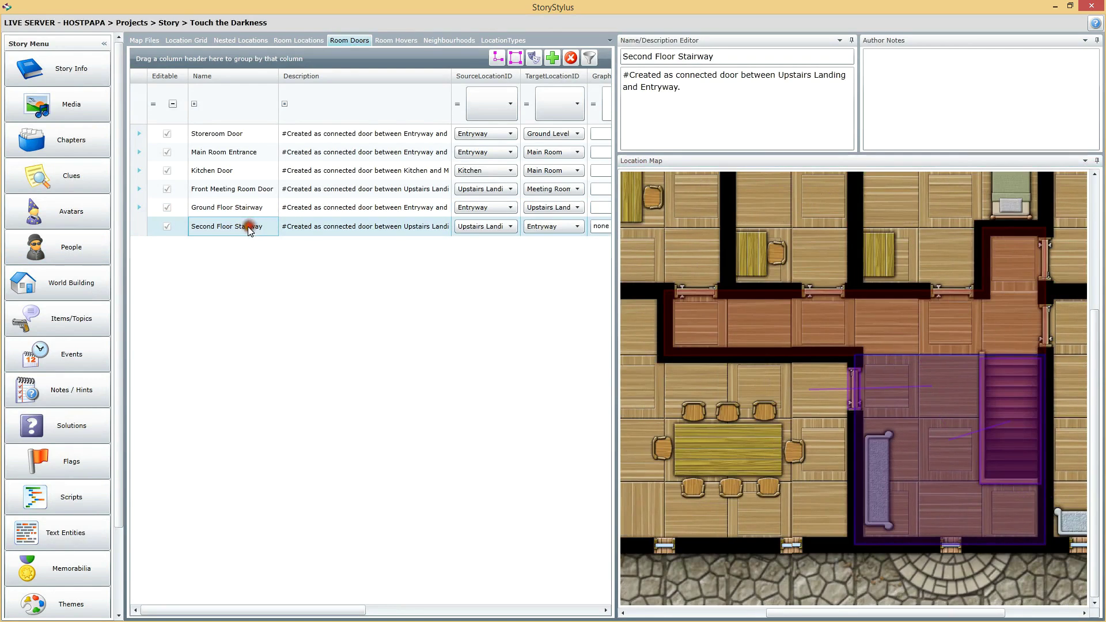
left_click(226, 209)
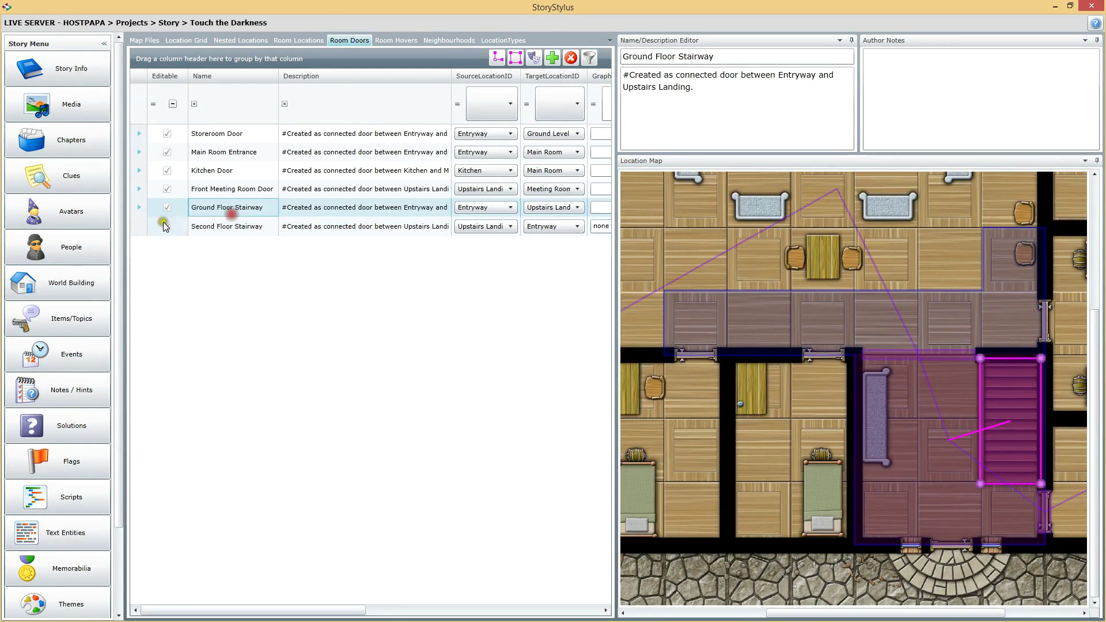
left_click(138, 209)
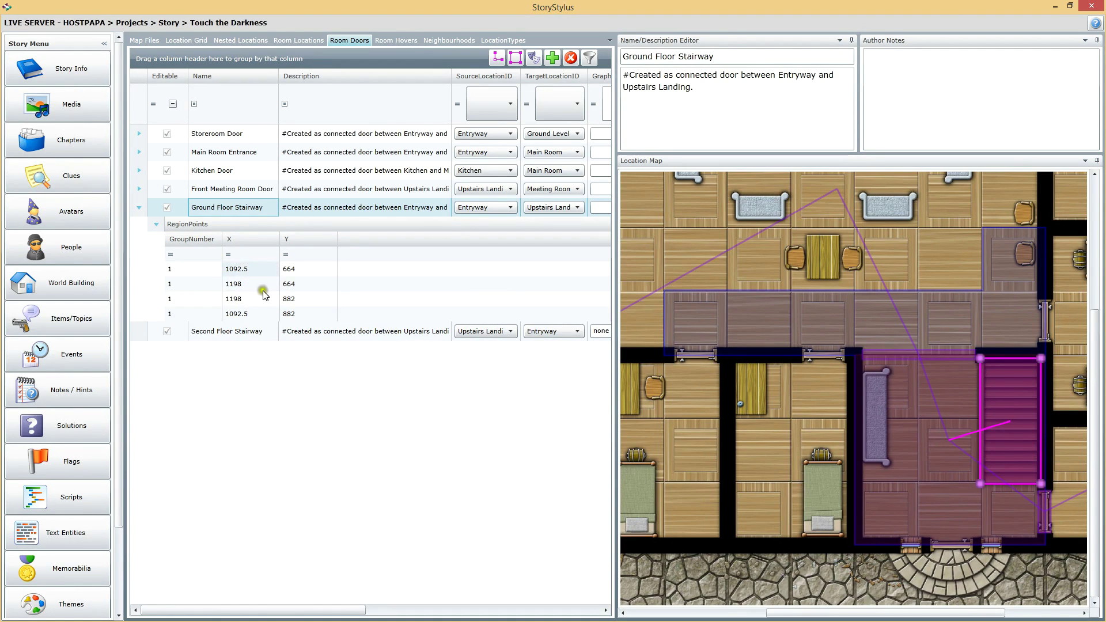
Outline a small four-corner region for the Second Floor Stairway on the landing floor beside the stairs, and square it
left_click(249, 330)
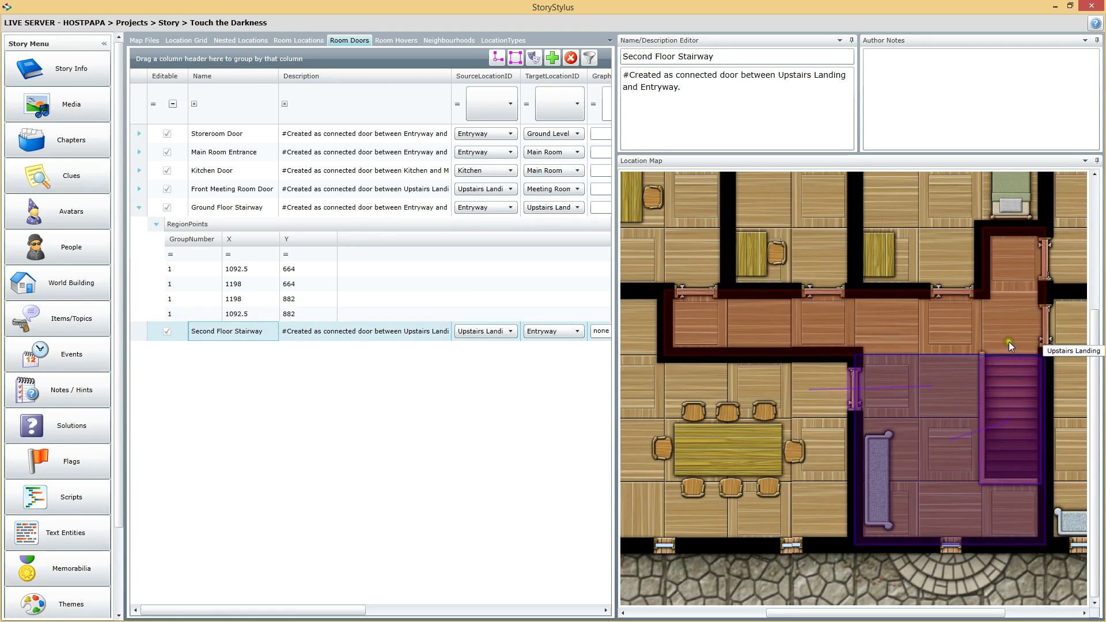
left_click(948, 368)
left_click(965, 365)
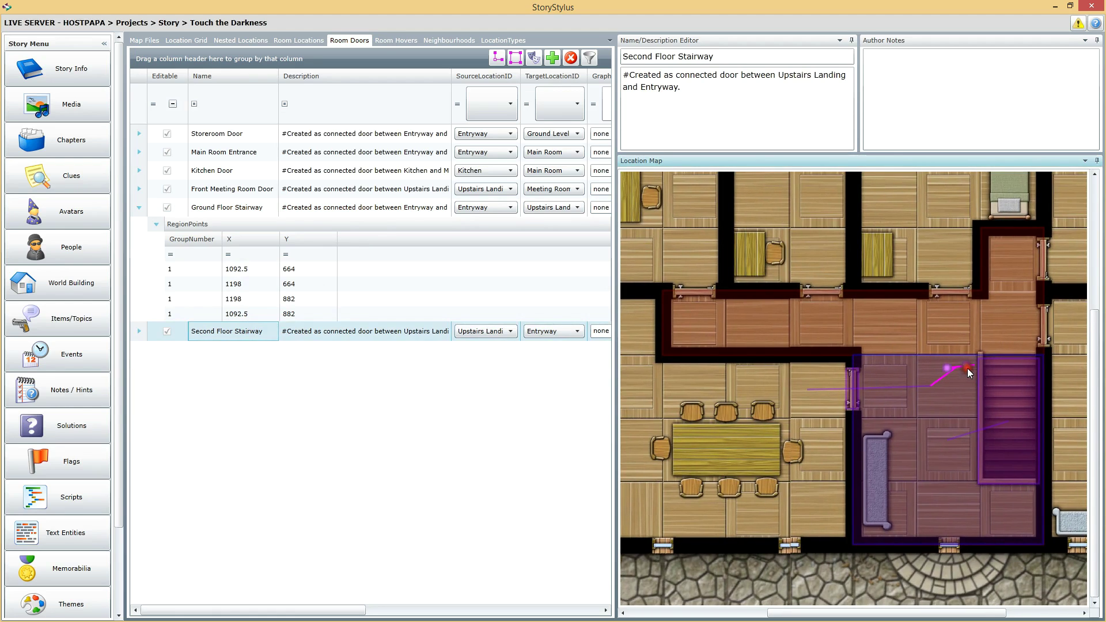
left_click(965, 395)
left_click(947, 392)
left_click(515, 58)
Examine the Second Floor Stairway's region point coordinates, and collapse the Ground Floor Stairway's point list
left_click(138, 332)
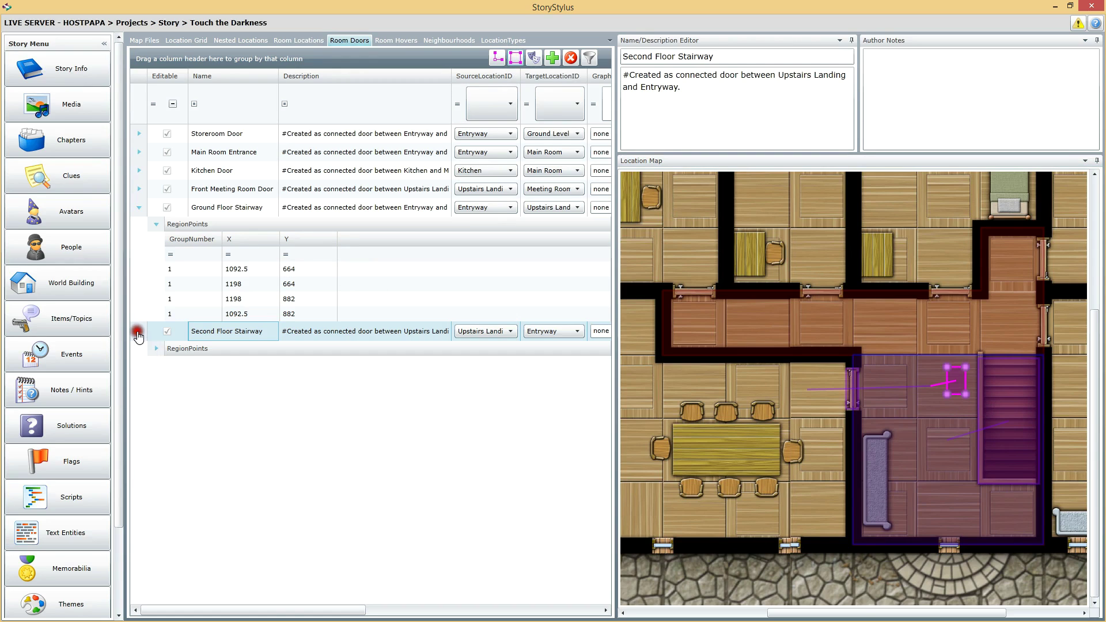
left_click(157, 349)
left_click(246, 393)
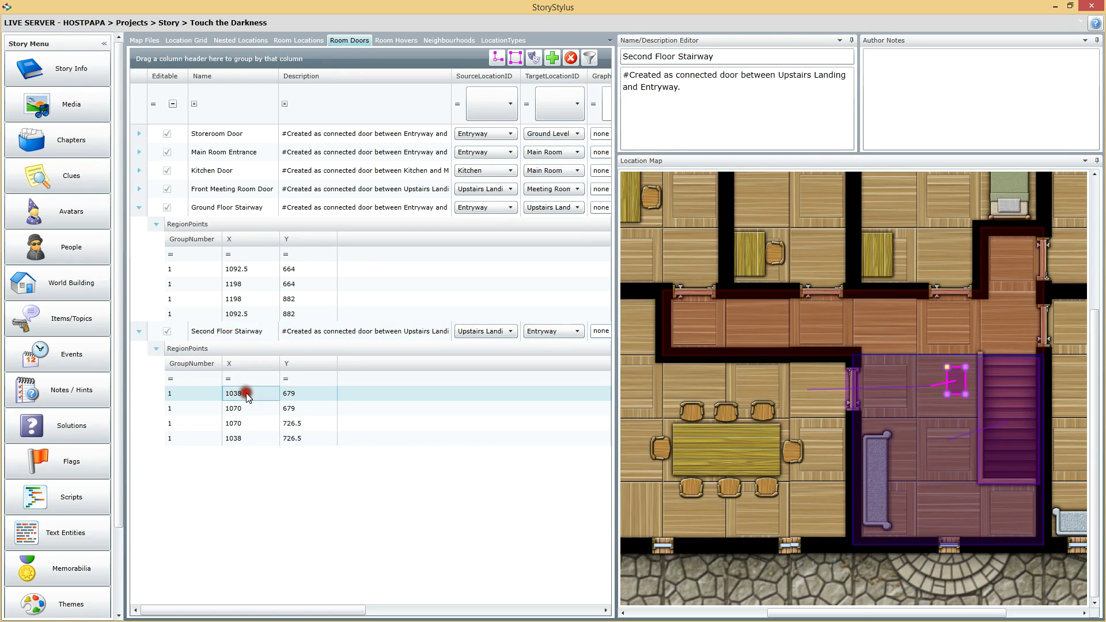
left_click(170, 374)
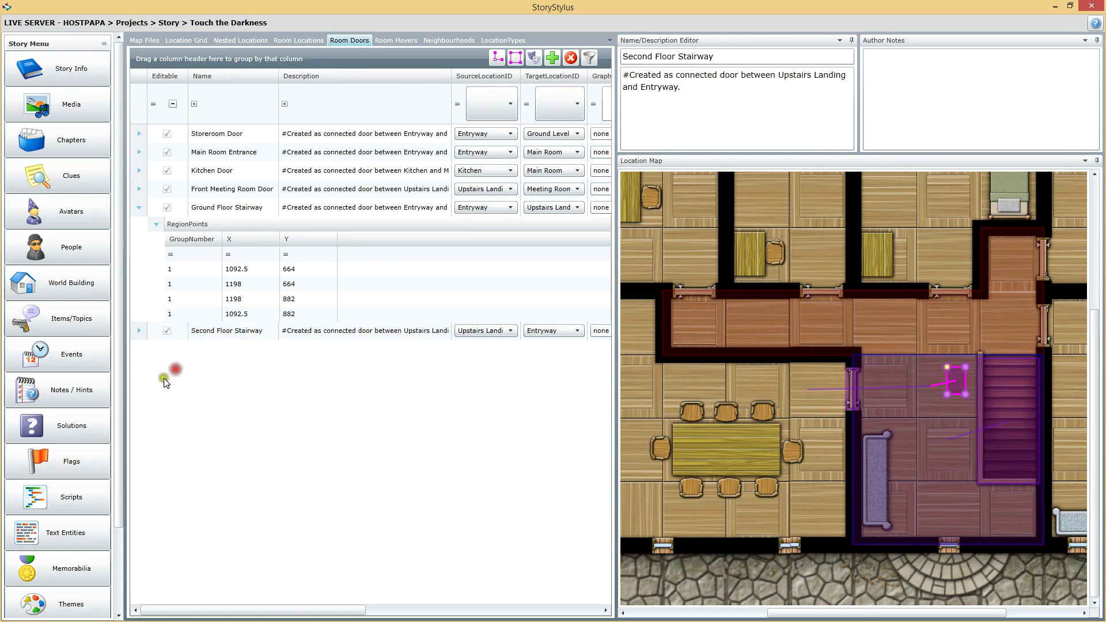
left_click(138, 333)
left_click(157, 347)
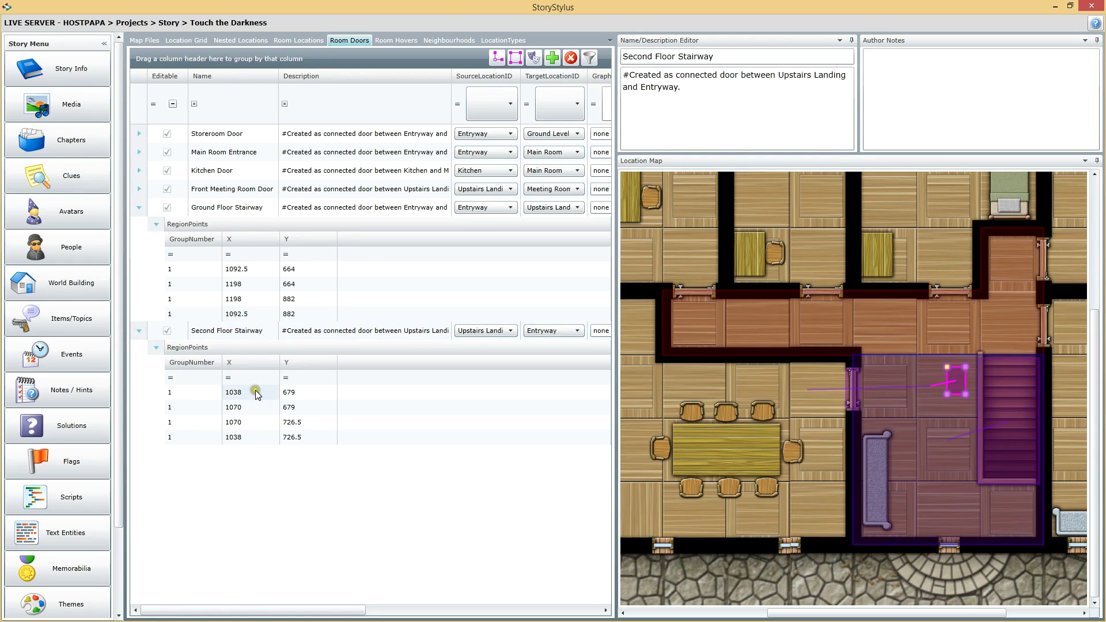
left_click(256, 392)
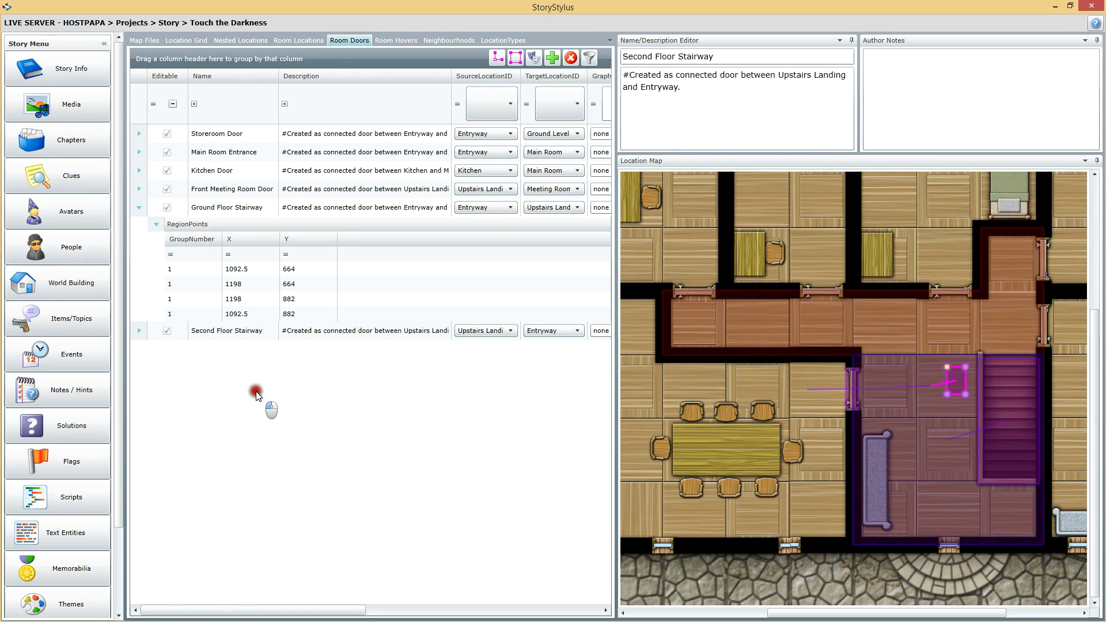
left_click(138, 207)
left_click(139, 226)
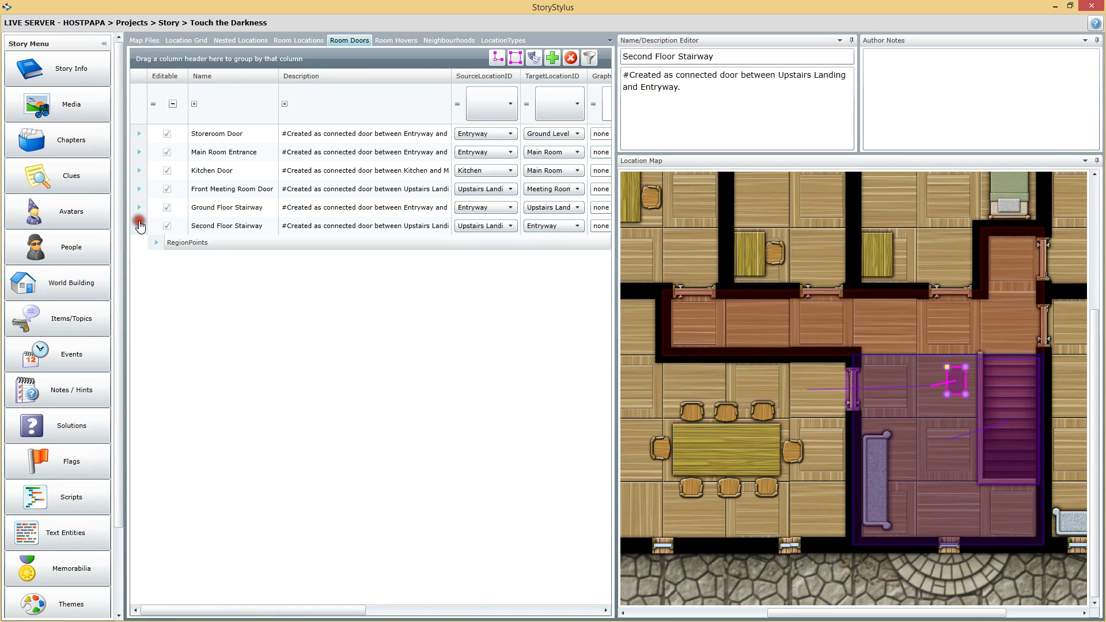
left_click(159, 243)
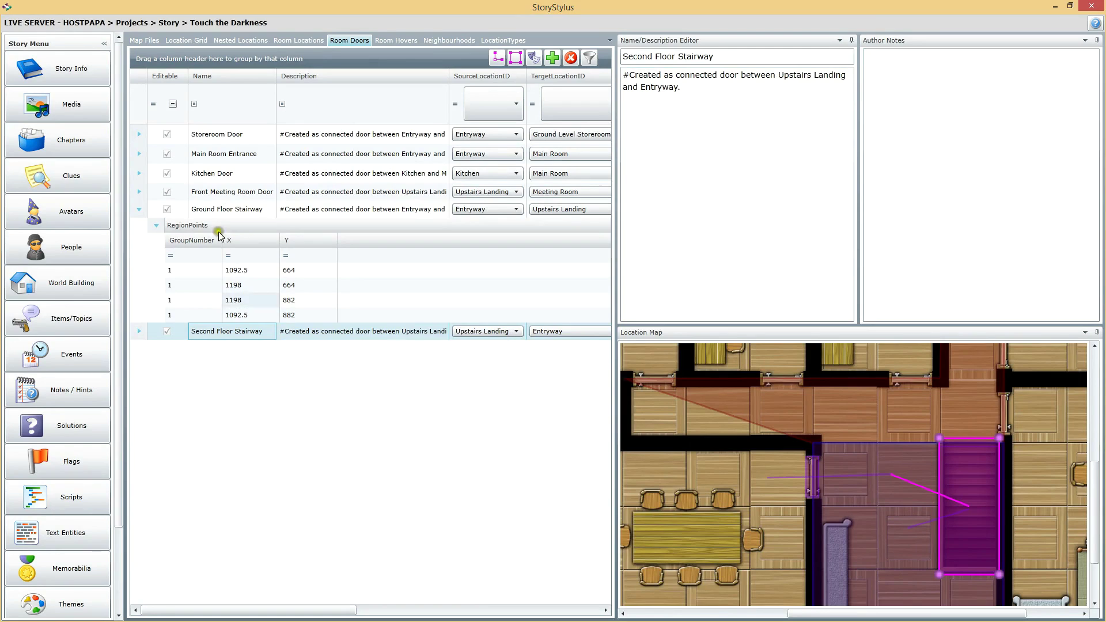
Review both stairways, the Front Meeting Room Door, Storeroom Door, Main Room Entrance and Kitchen Door with their connection lines on the maps
left_click(222, 211)
left_click(253, 330)
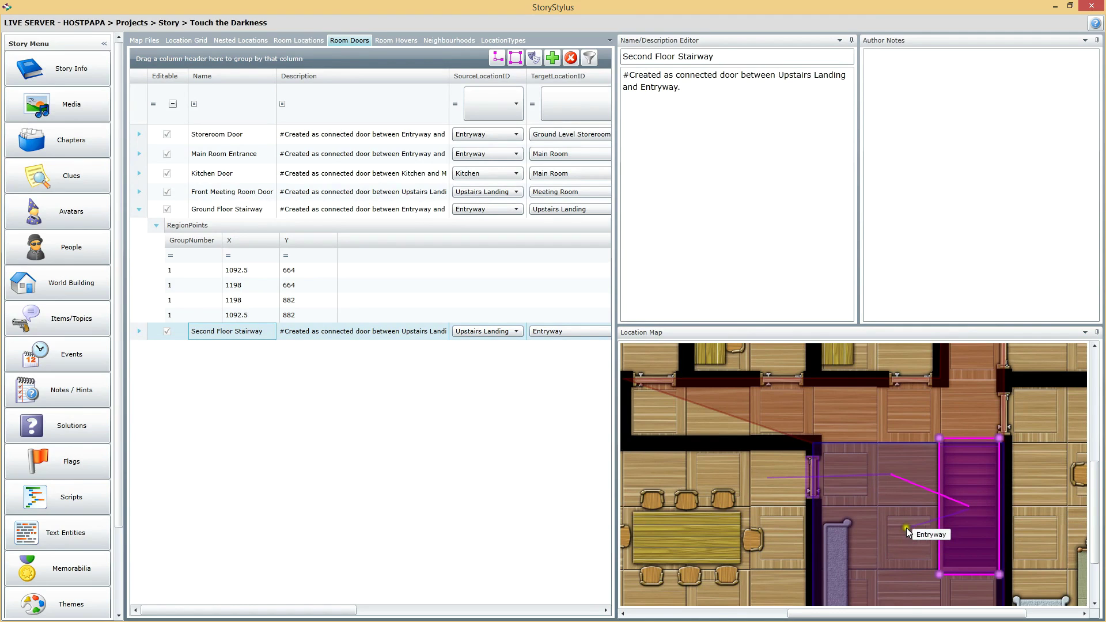
left_click(241, 211)
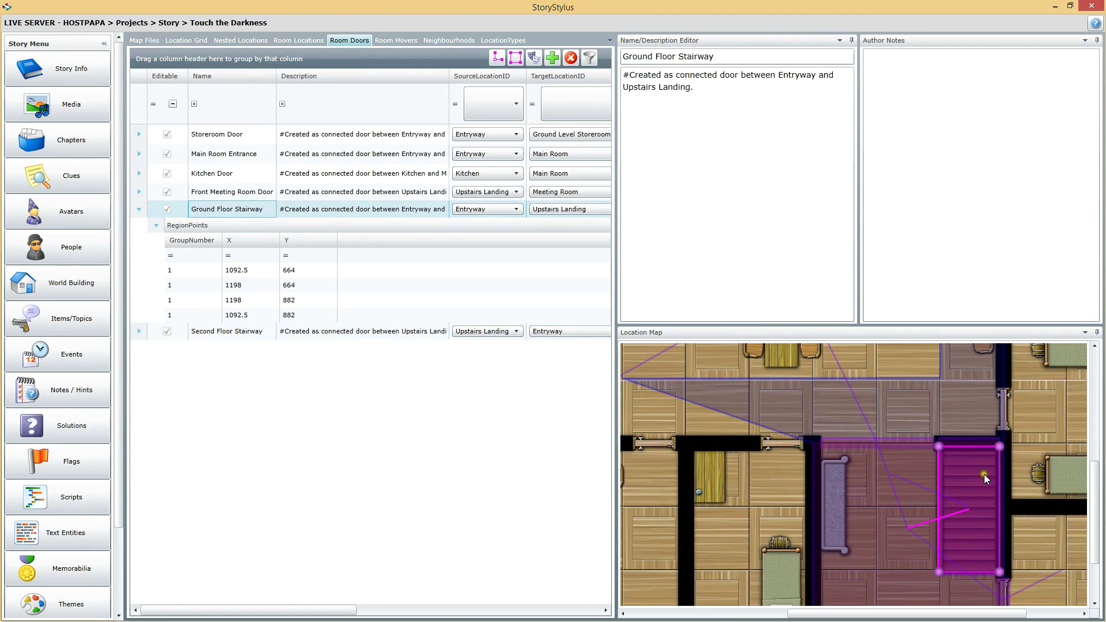
left_click(221, 193)
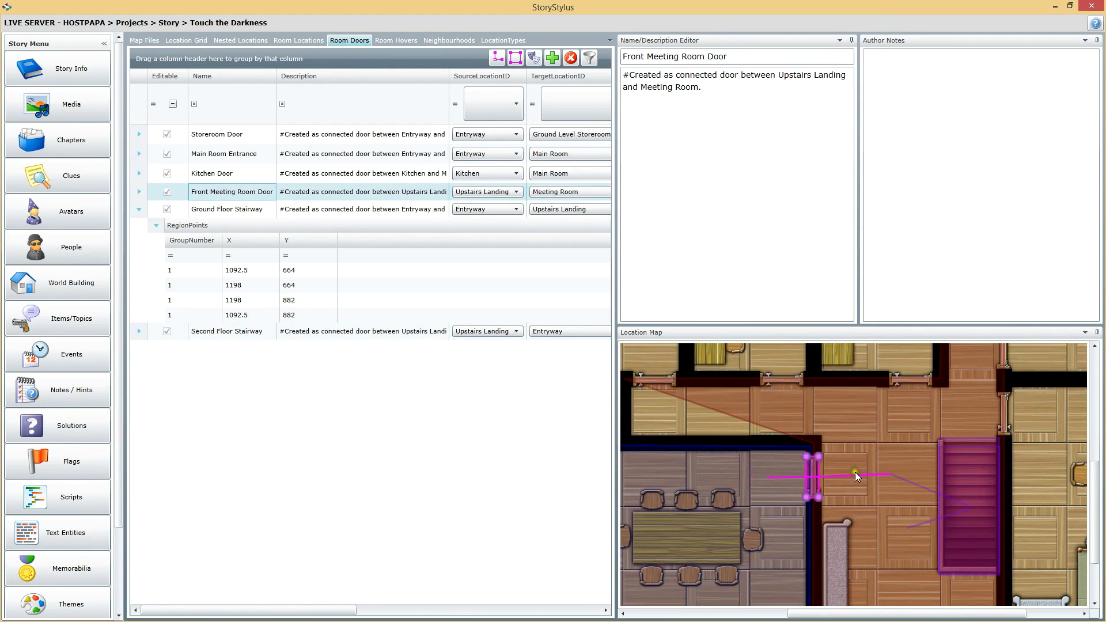
left_click(224, 140)
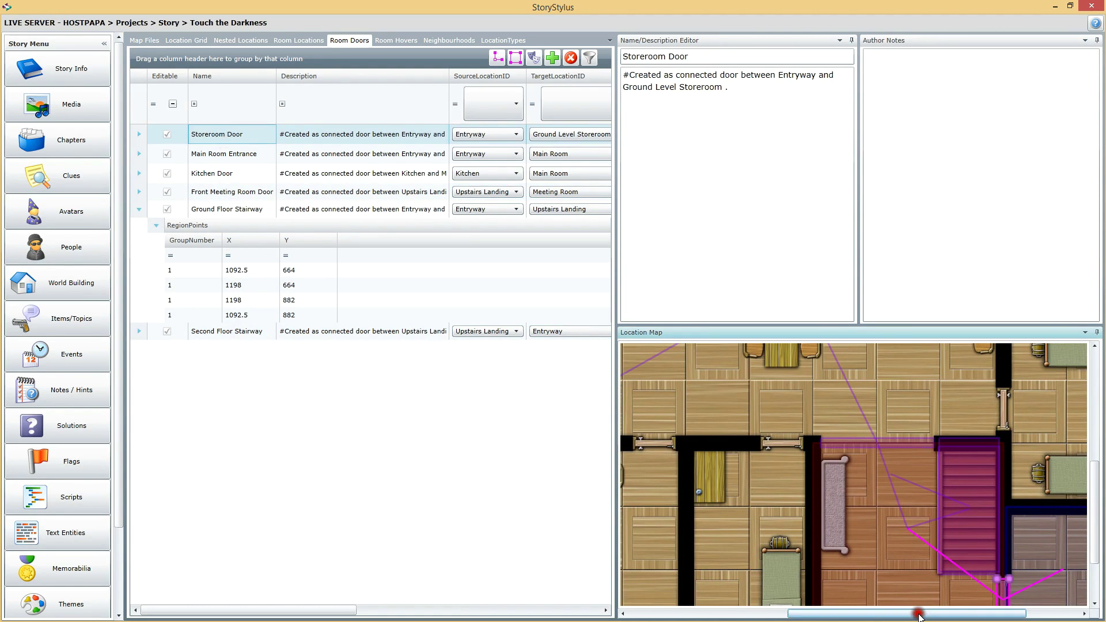
left_click_drag(939, 614, 992, 617)
left_click_drag(869, 614, 682, 619)
left_click_drag(979, 547, 890, 453)
left_click(224, 152)
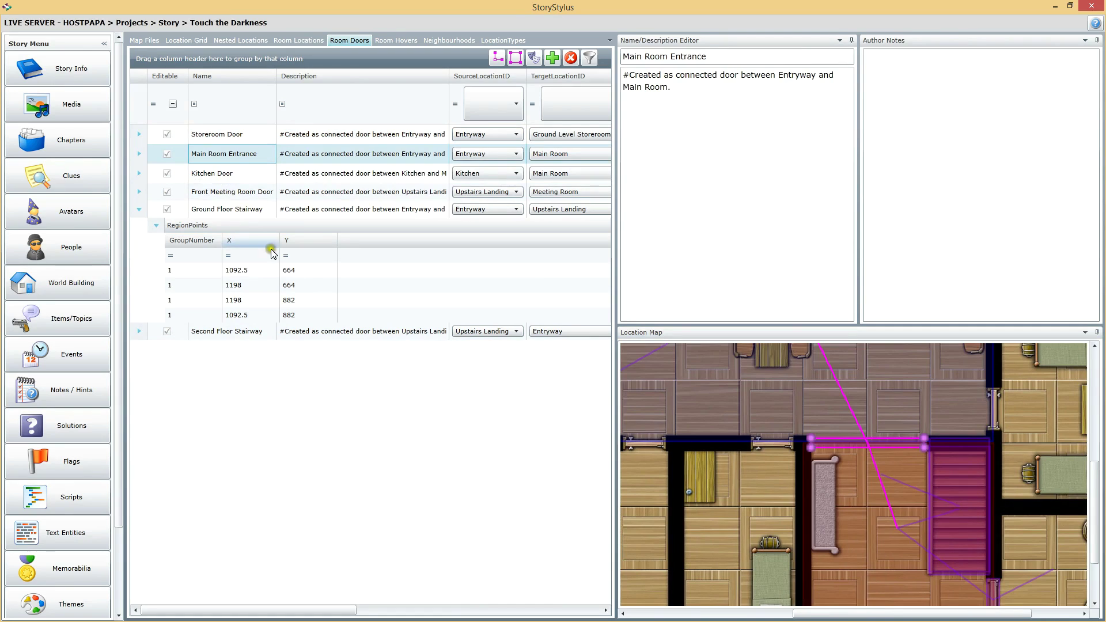
left_click(245, 168)
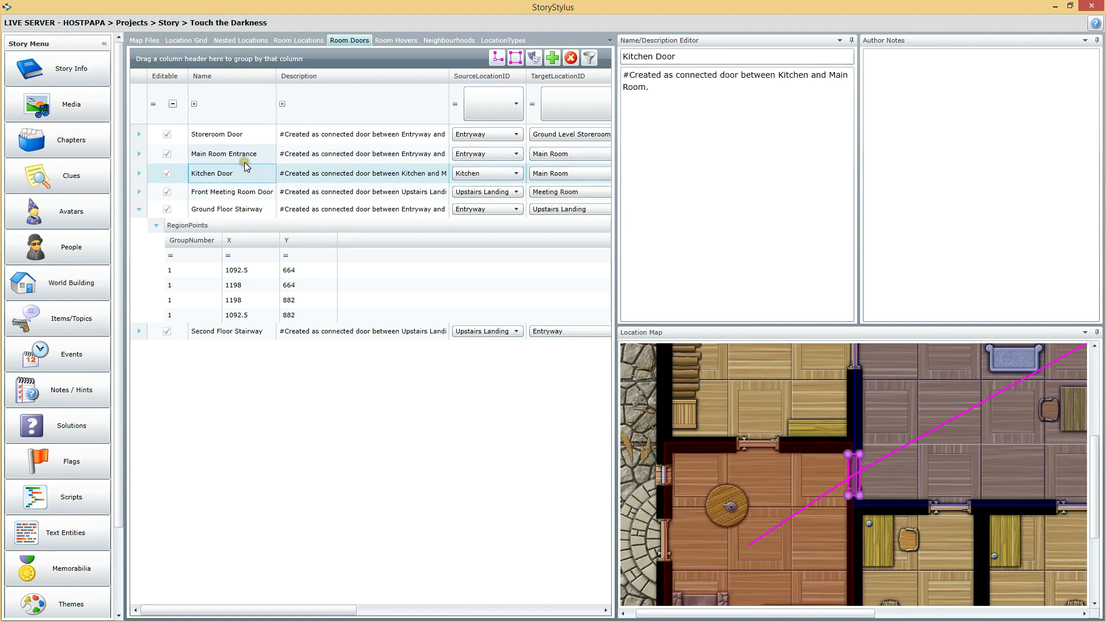
left_click(254, 209)
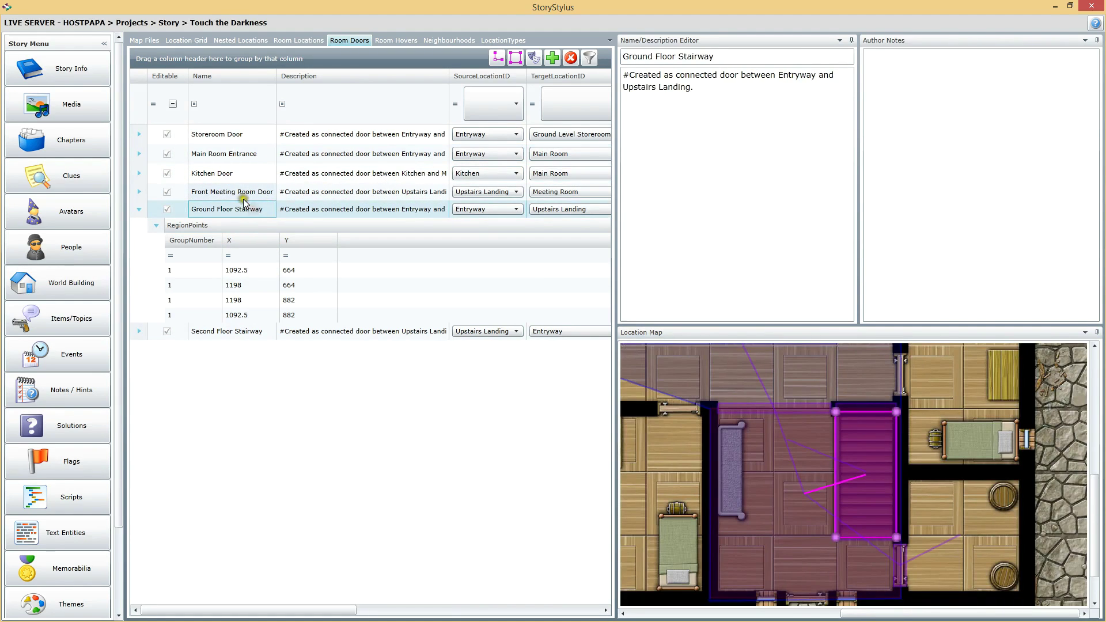
Add a room hover named Entryway Couch for the Entryway location, with its overlay hidden
left_click(252, 332)
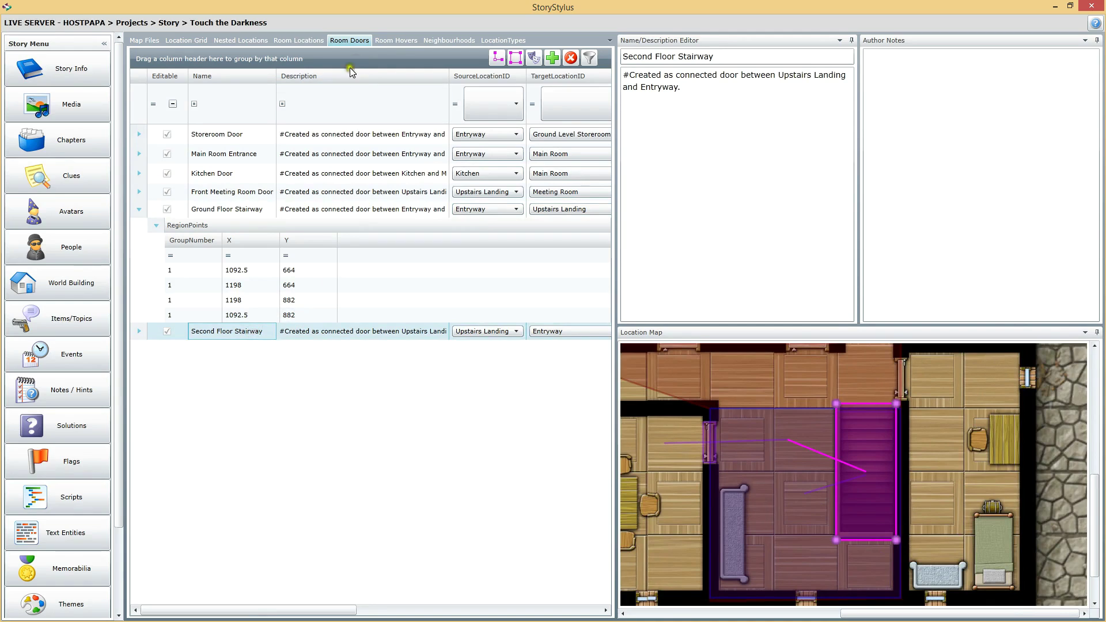
left_click(395, 41)
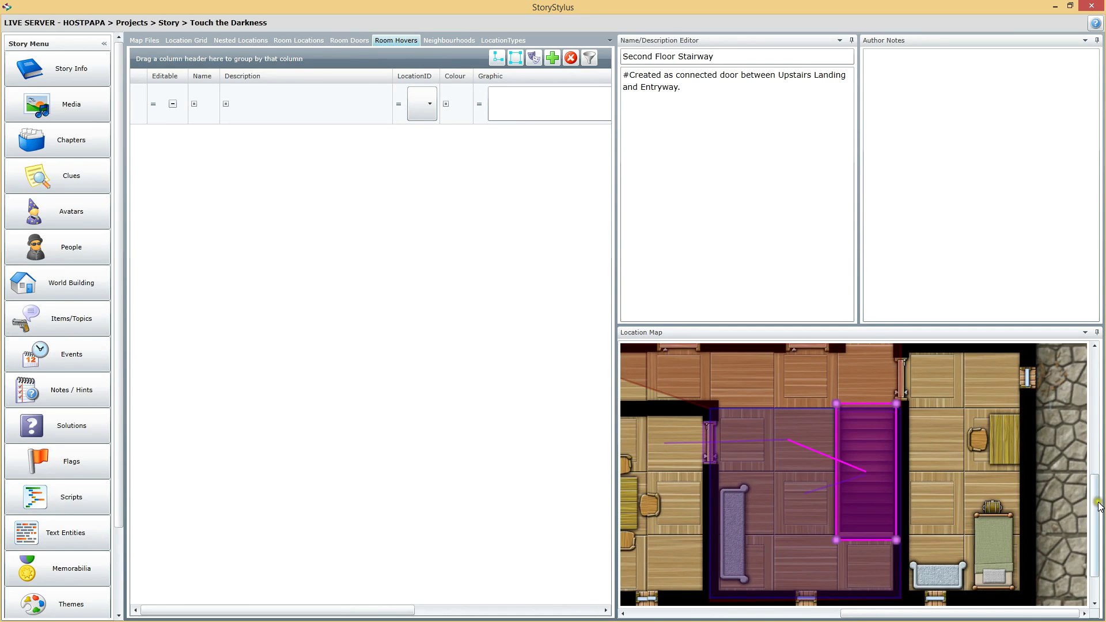
mouse_move(1093, 498)
left_mouse_down()
mouse_move(1094, 357)
mouse_move(1097, 507)
left_mouse_up()
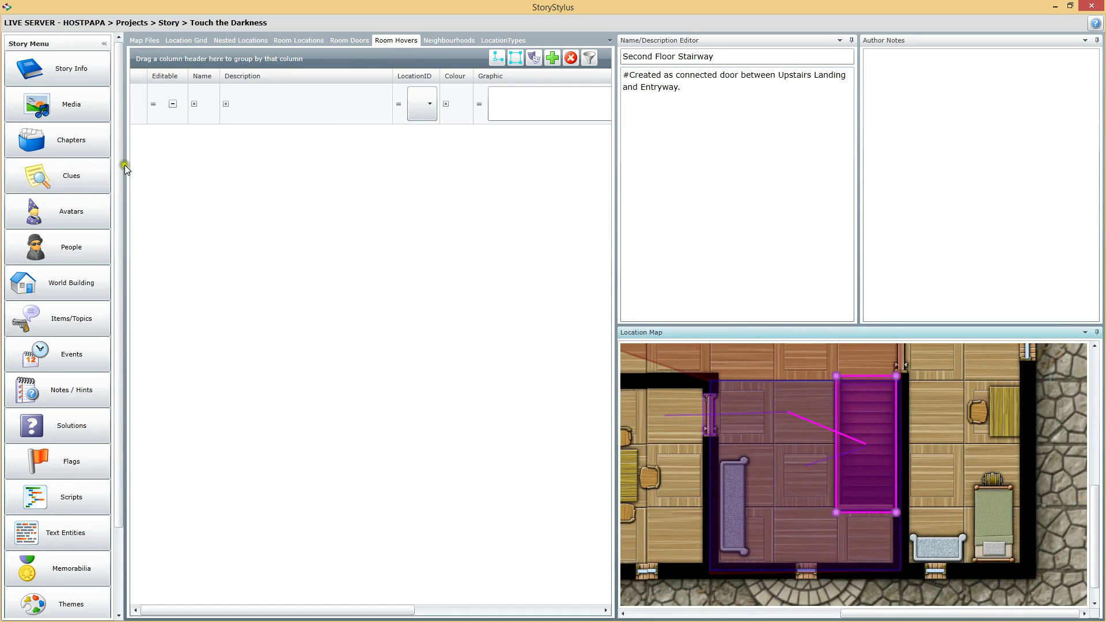
left_click(548, 54)
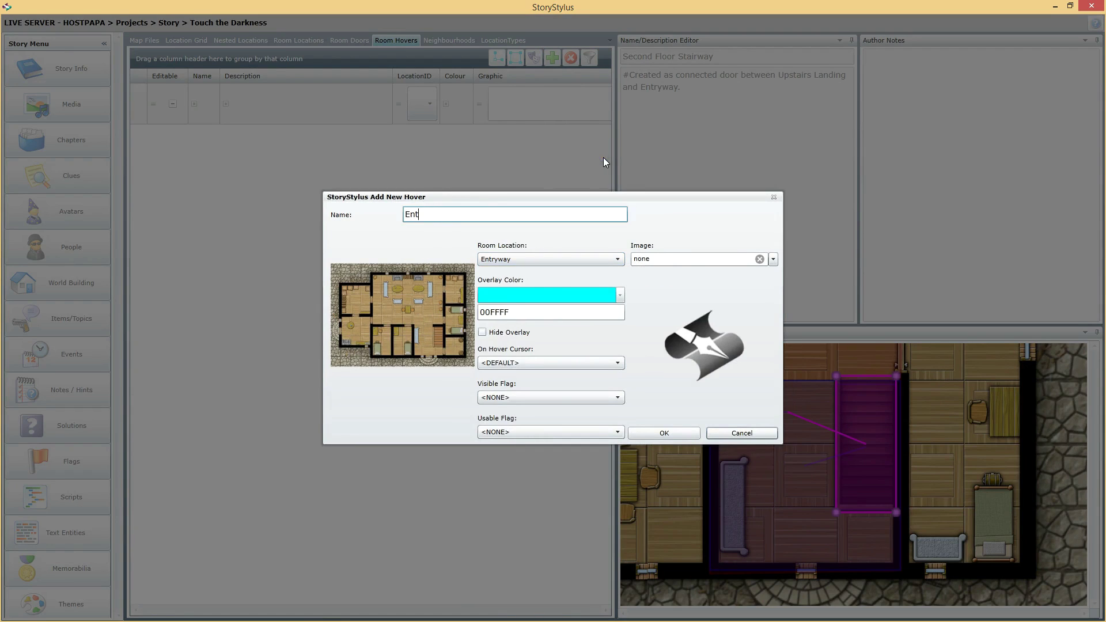
type("way Couch")
left_click(482, 332)
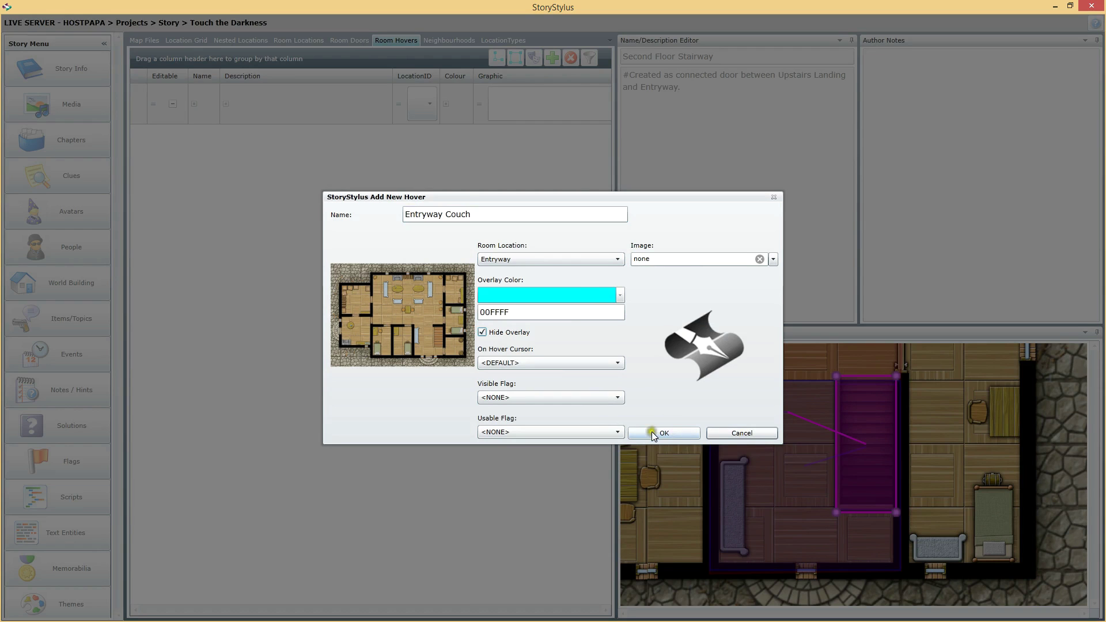
left_click(666, 433)
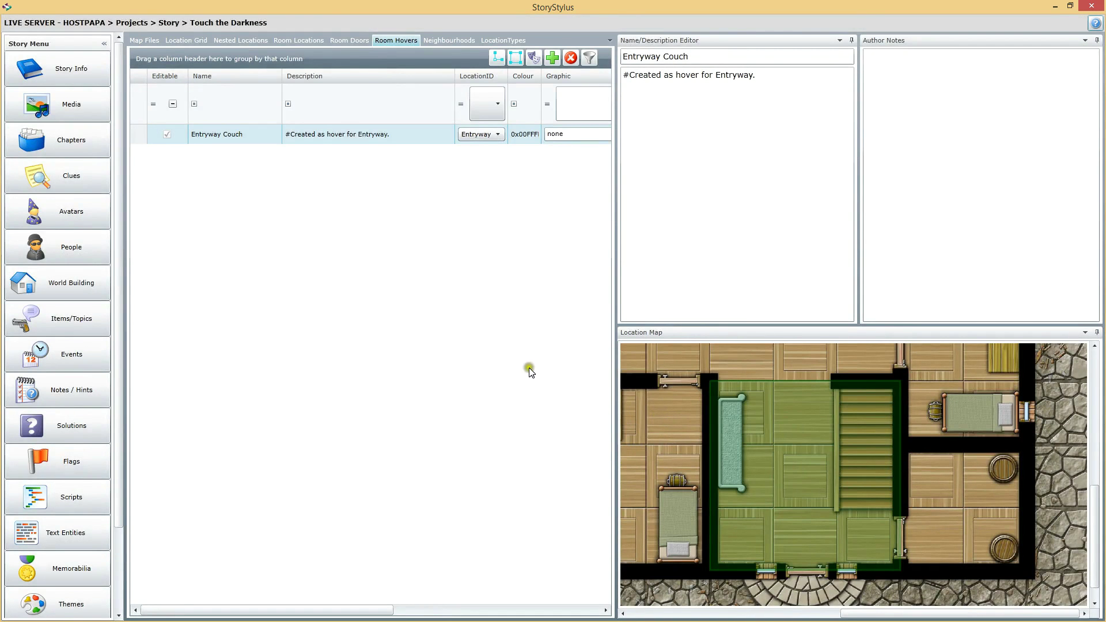
Outline a four-corner region around the couch in the Entryway for the Entryway Couch hover, and square it
left_click(715, 393)
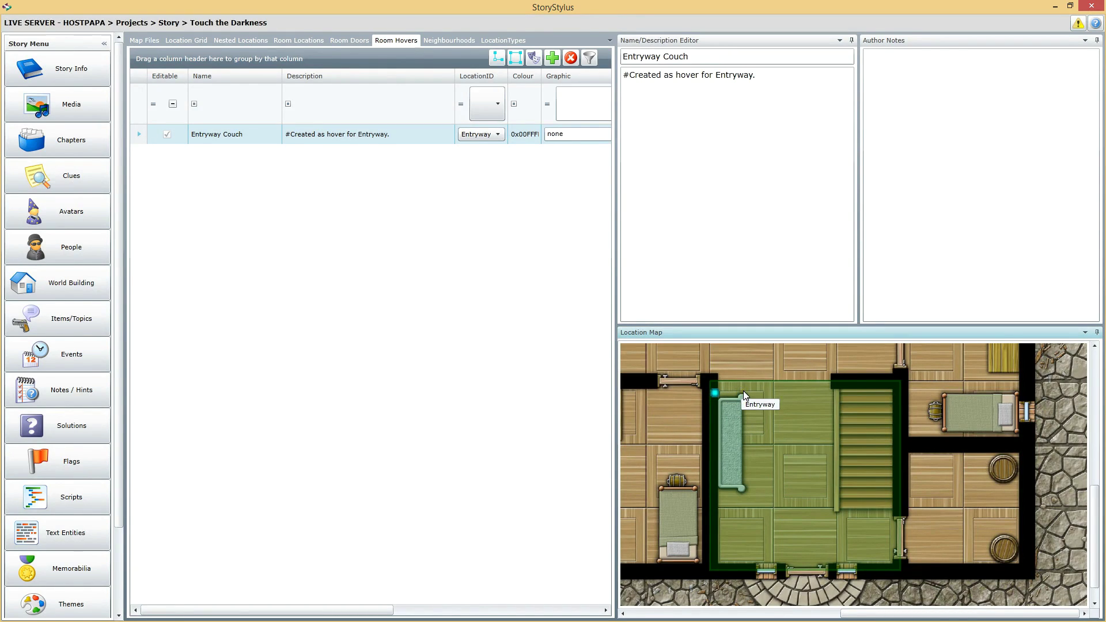
left_click(743, 391)
left_click(744, 490)
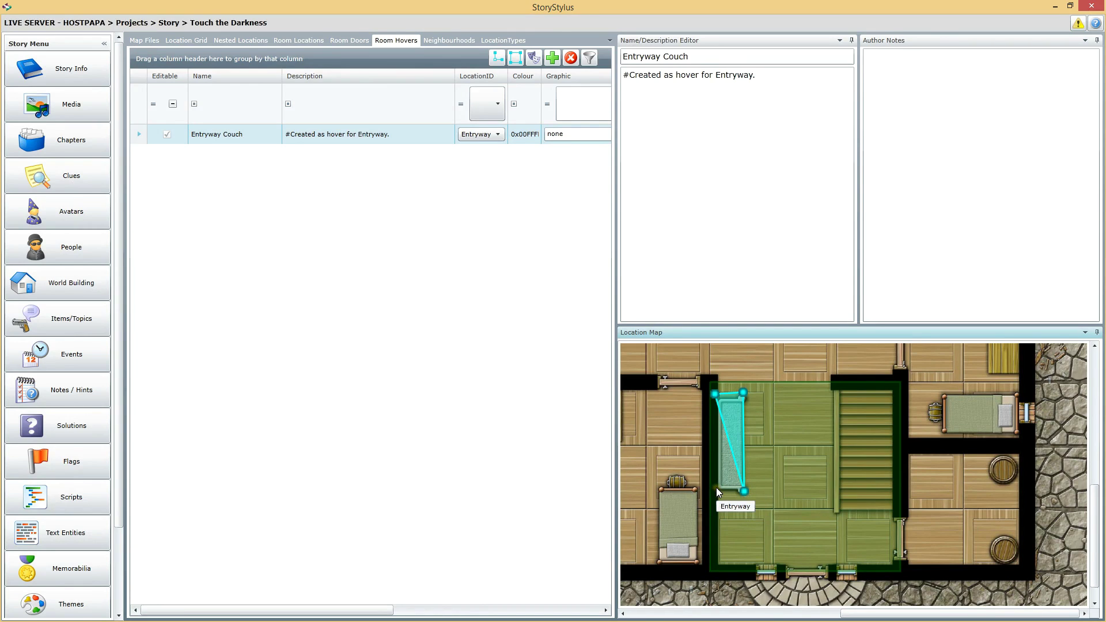
left_click(716, 489)
left_click(515, 58)
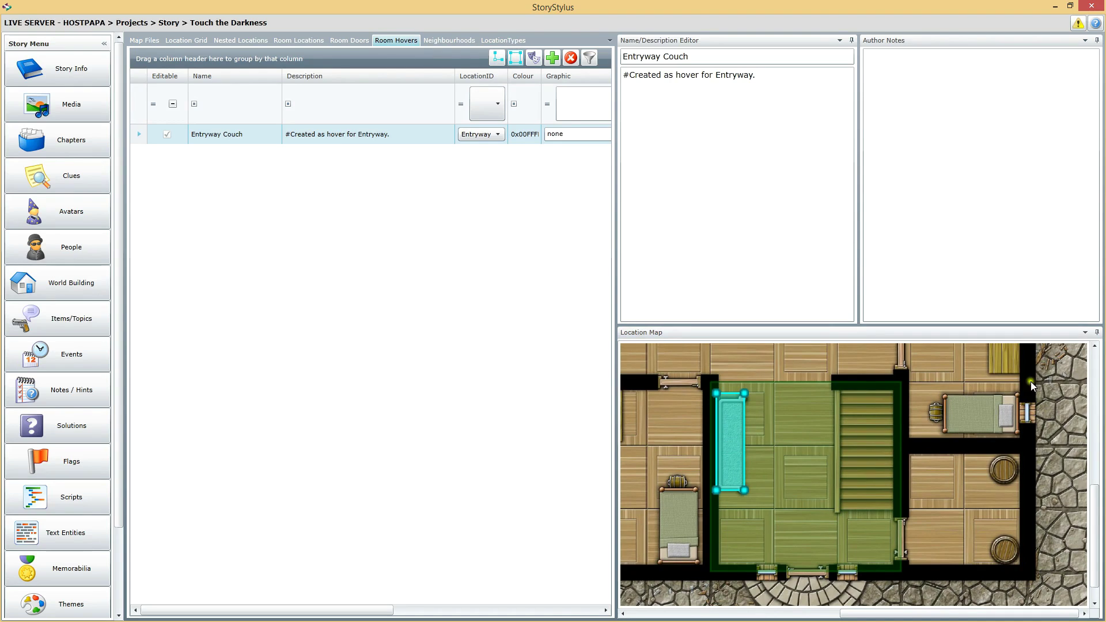
Start a new room hover for the Kitchen location and name it Kitchen Fireplace
left_click_drag(1090, 509, 1074, 409)
left_click_drag(917, 613, 741, 572)
left_click_drag(1088, 397, 1099, 480)
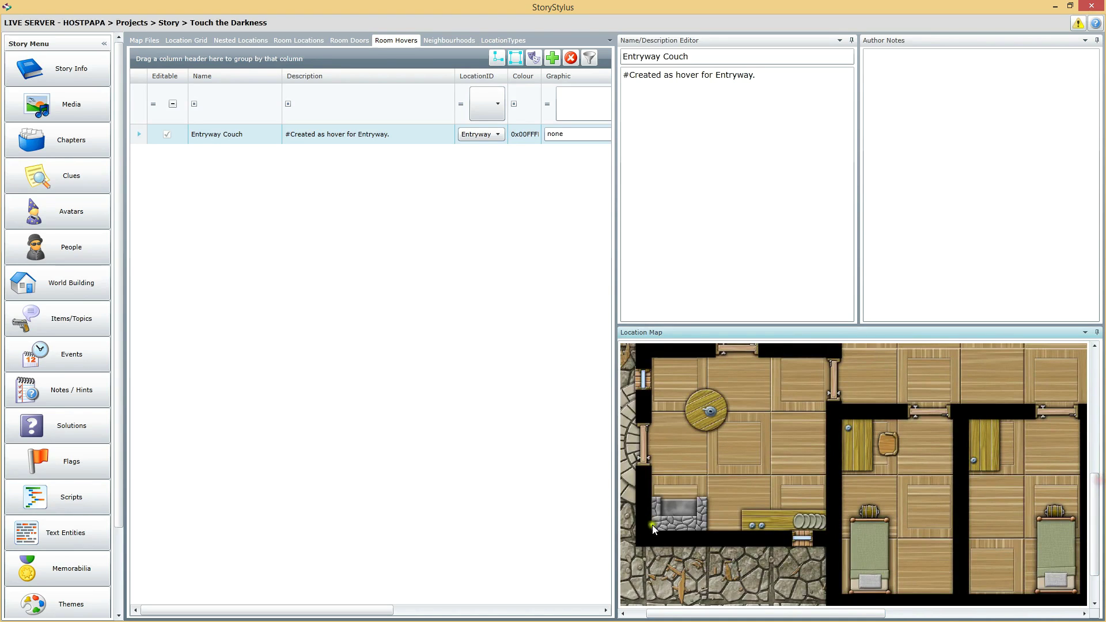
left_click(545, 56)
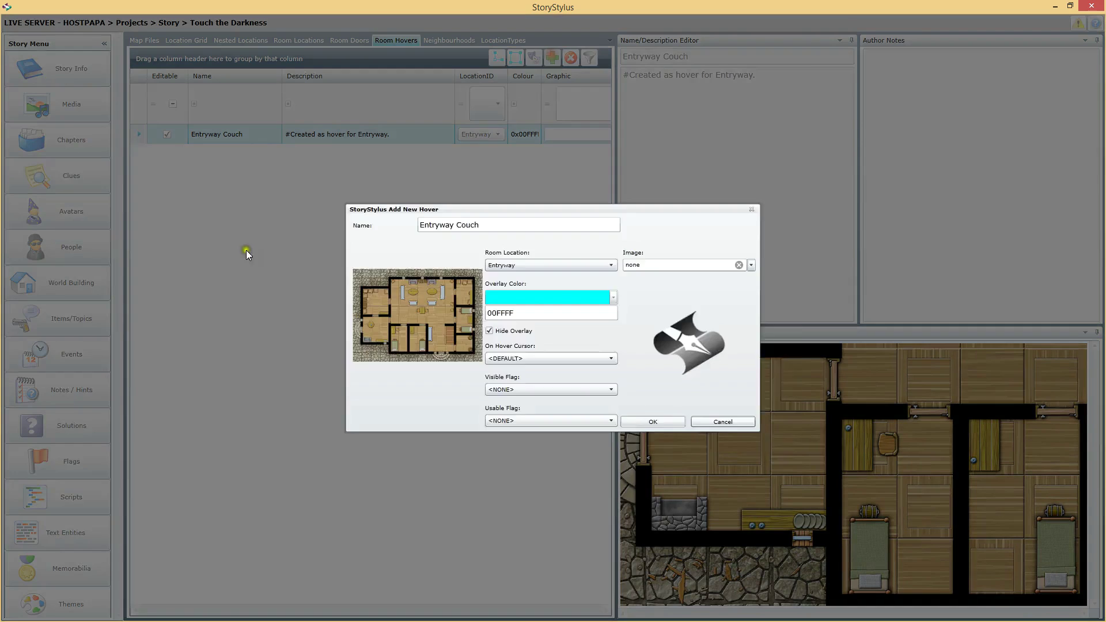
left_click_drag(482, 214, 342, 213)
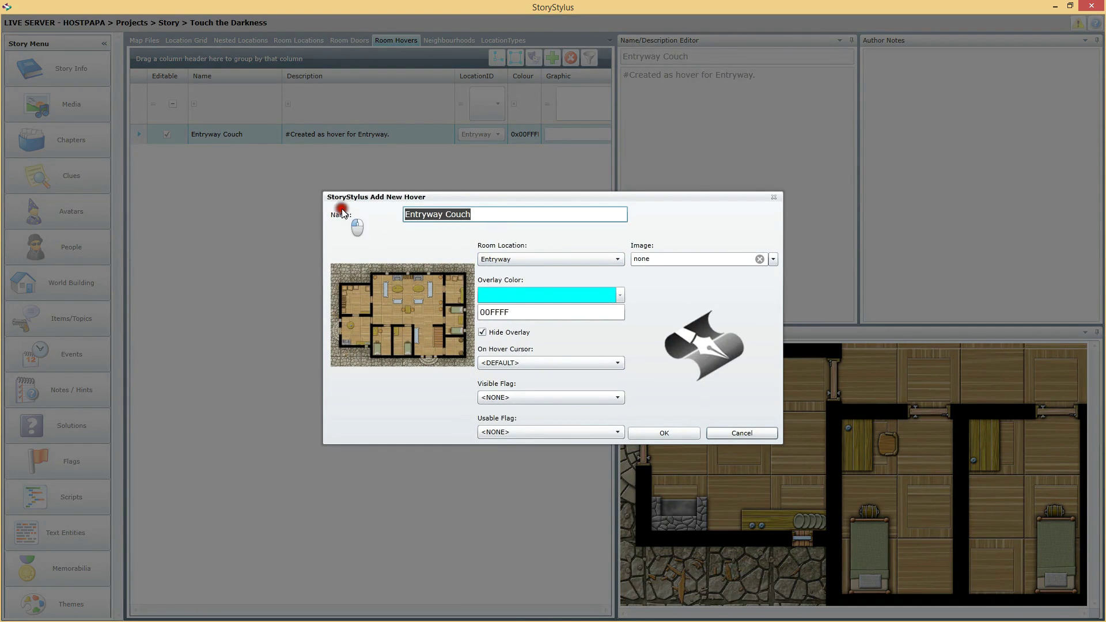
left_click(524, 262)
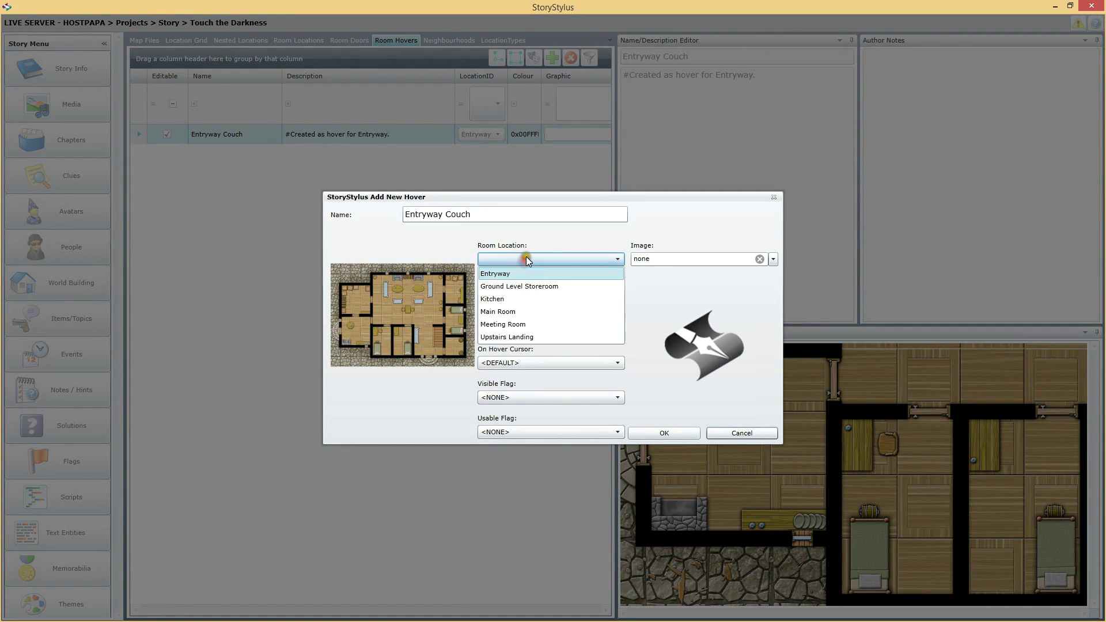
left_click(489, 296)
left_click(478, 215)
left_click_drag(478, 214, 316, 222)
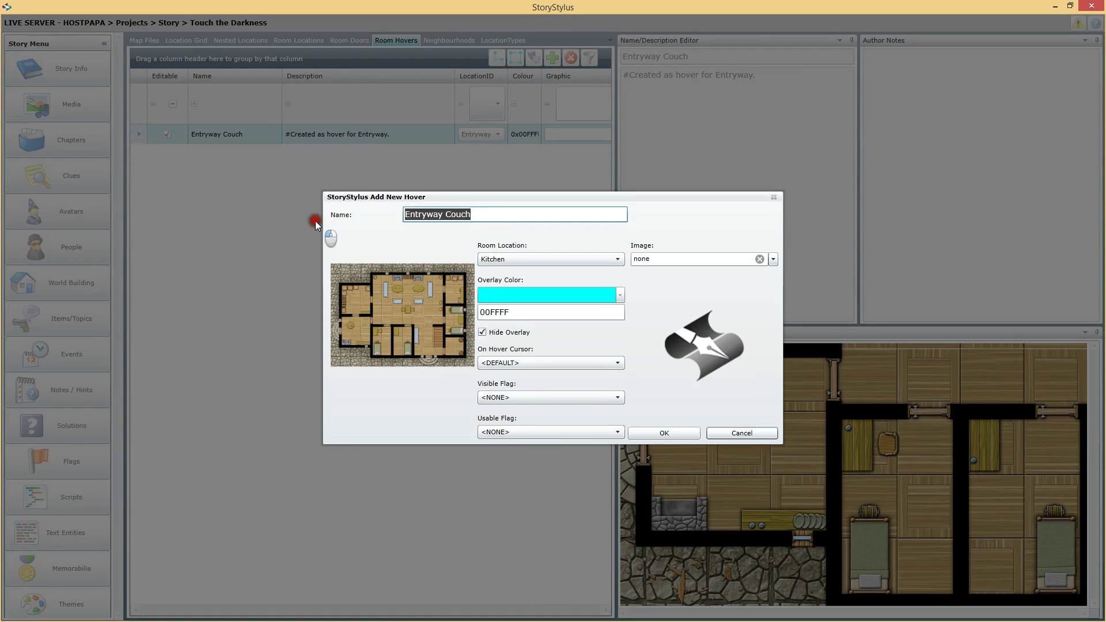
type("Kitche")
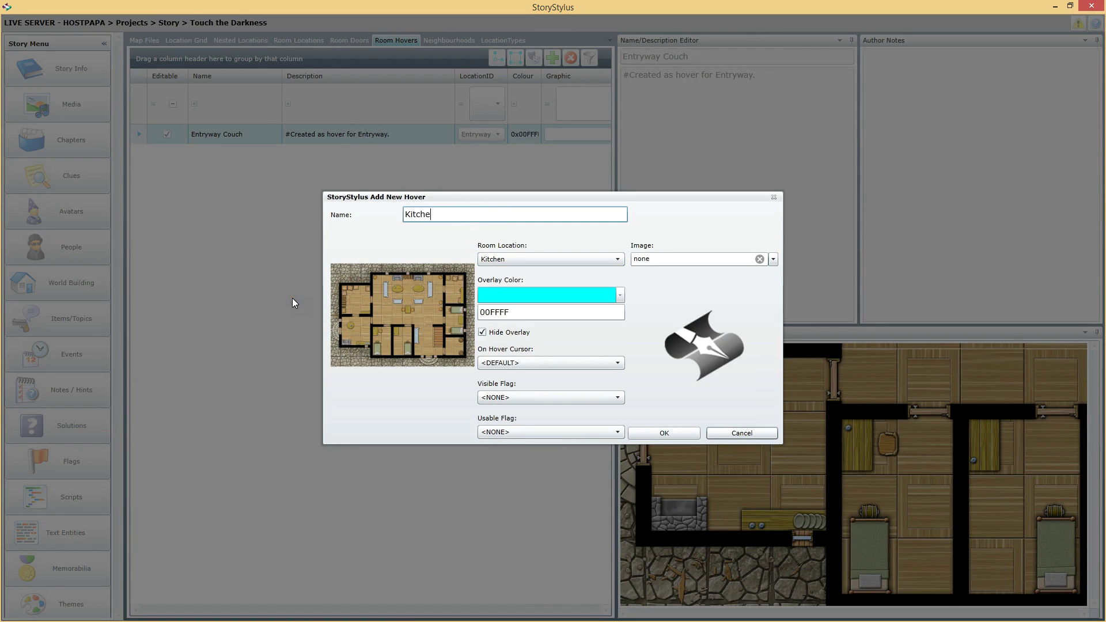
type("n Fireplace")
Set the Kitchen Fireplace hover's cursor to Search, keep its overlay hidden, and create the hover
left_click(481, 332)
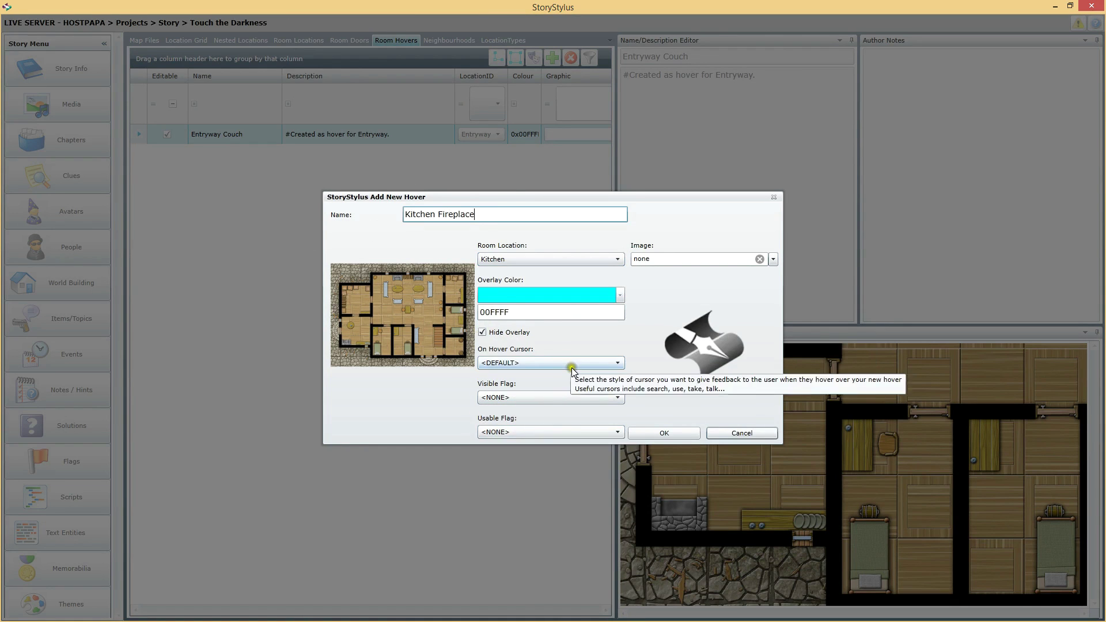
left_click(564, 363)
left_click(490, 285)
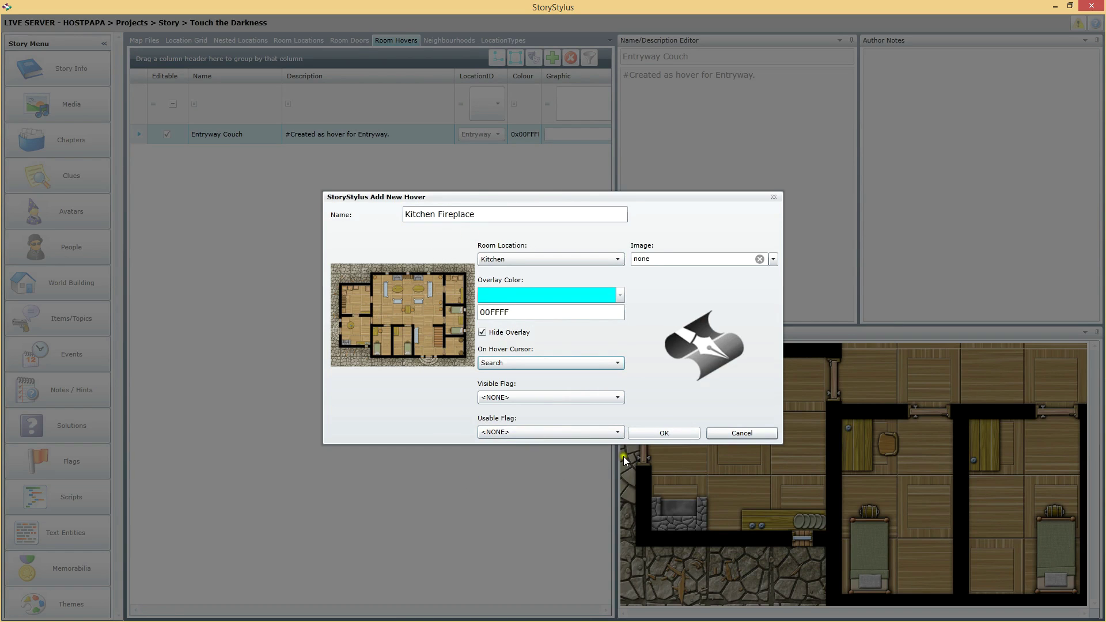
left_click(662, 437)
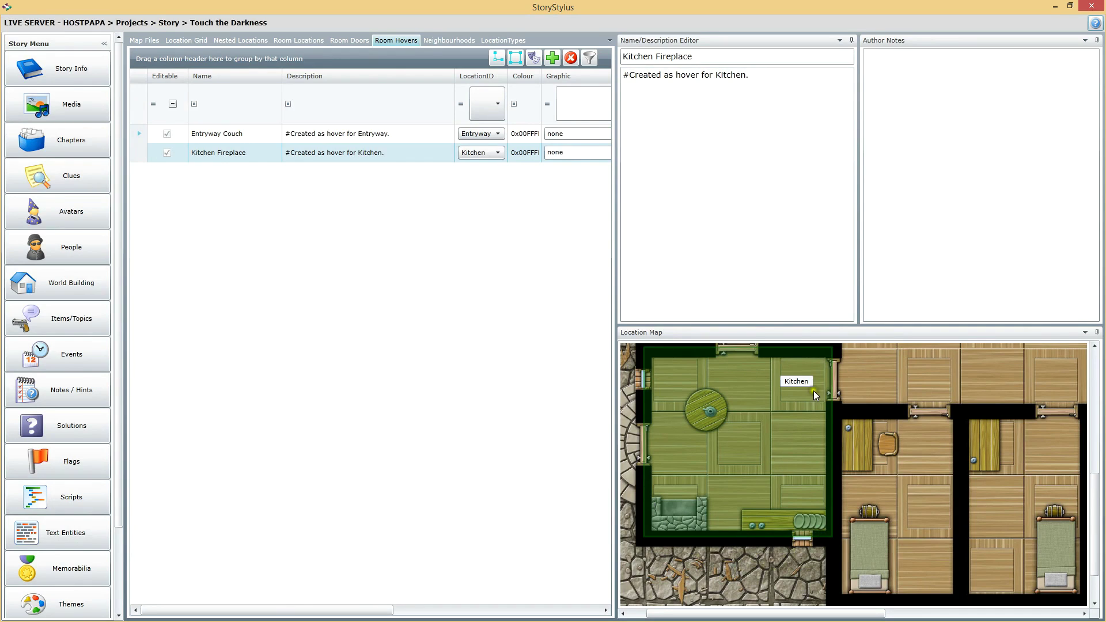
Outline a four-corner region around the stone fireplace in the Kitchen for the Kitchen Fireplace hover, and square it
left_click(652, 497)
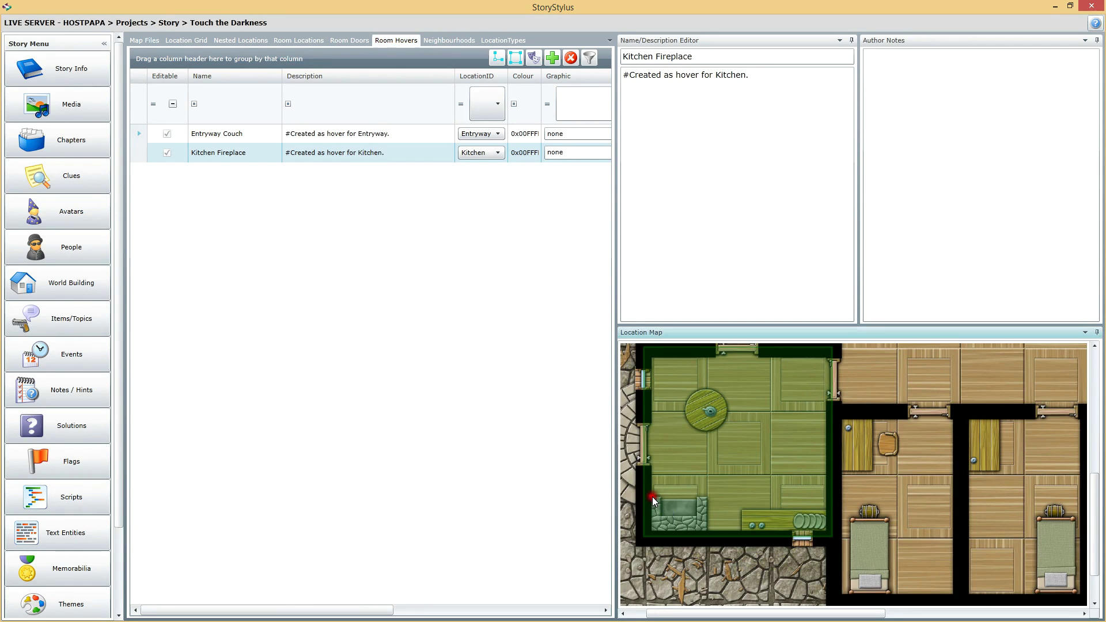
left_click(706, 495)
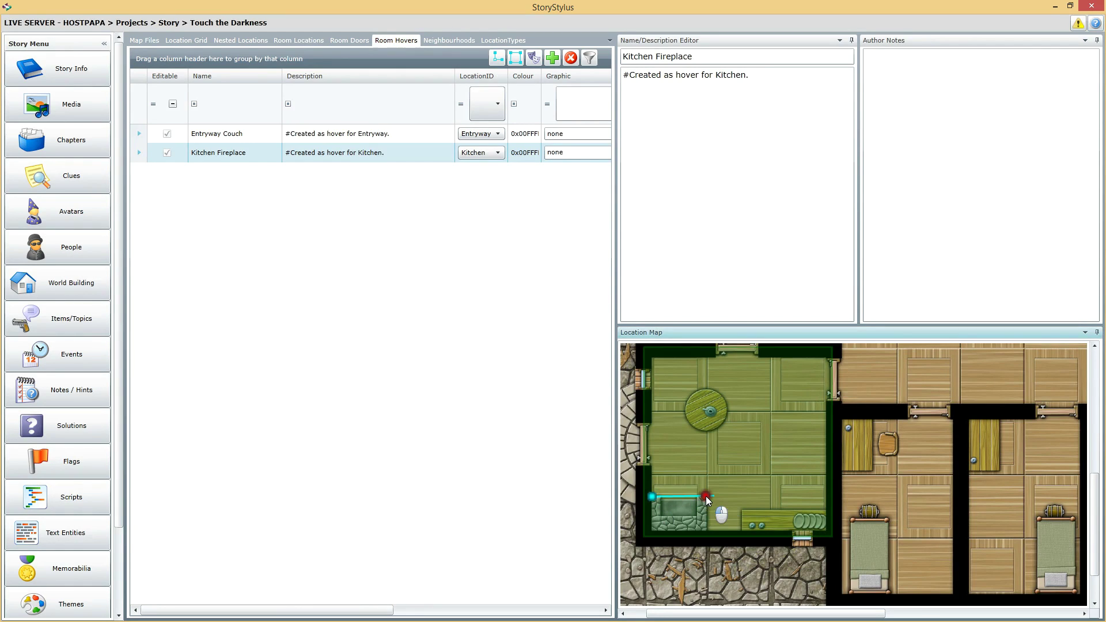
left_click(706, 531)
left_click(650, 531)
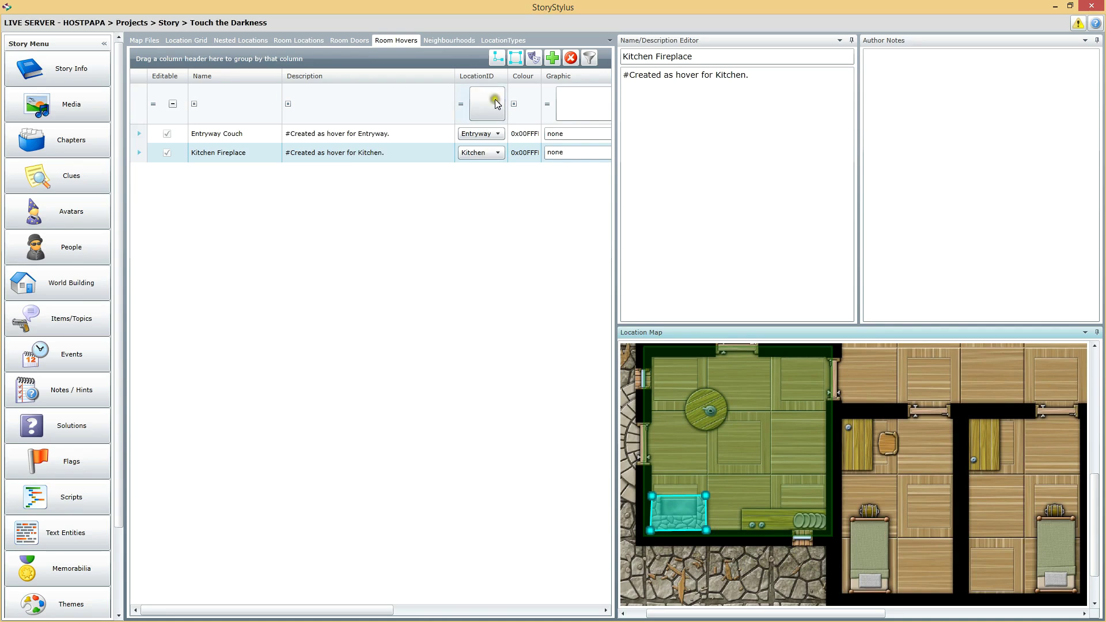
left_click(515, 57)
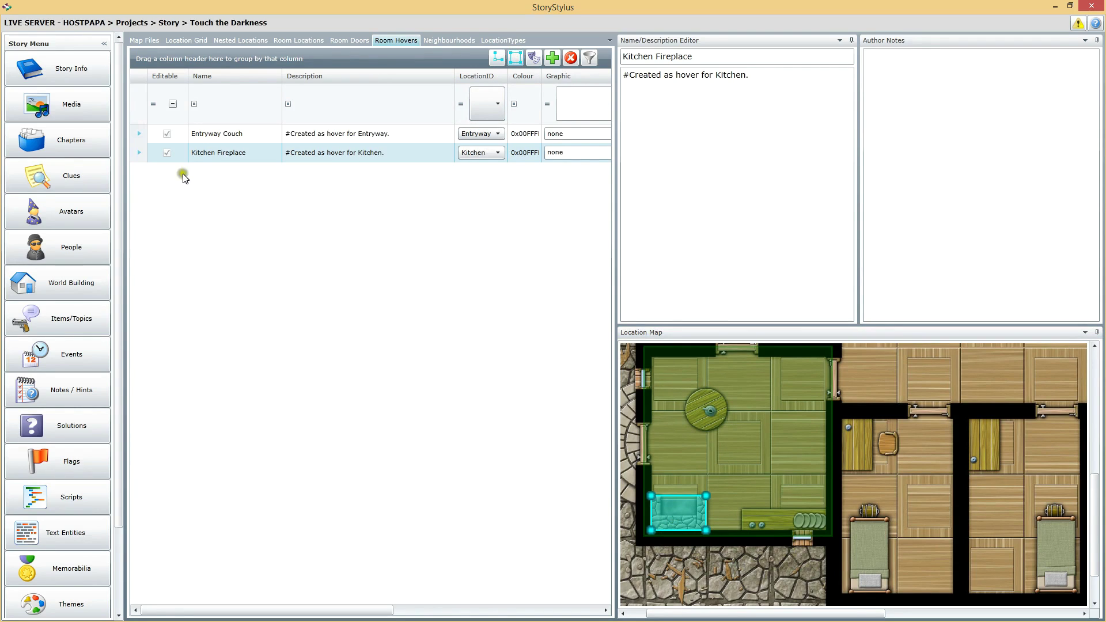
Review the Entryway Couch and Kitchen Fireplace hovers and compare their regions on the ground floor map
left_click(234, 134)
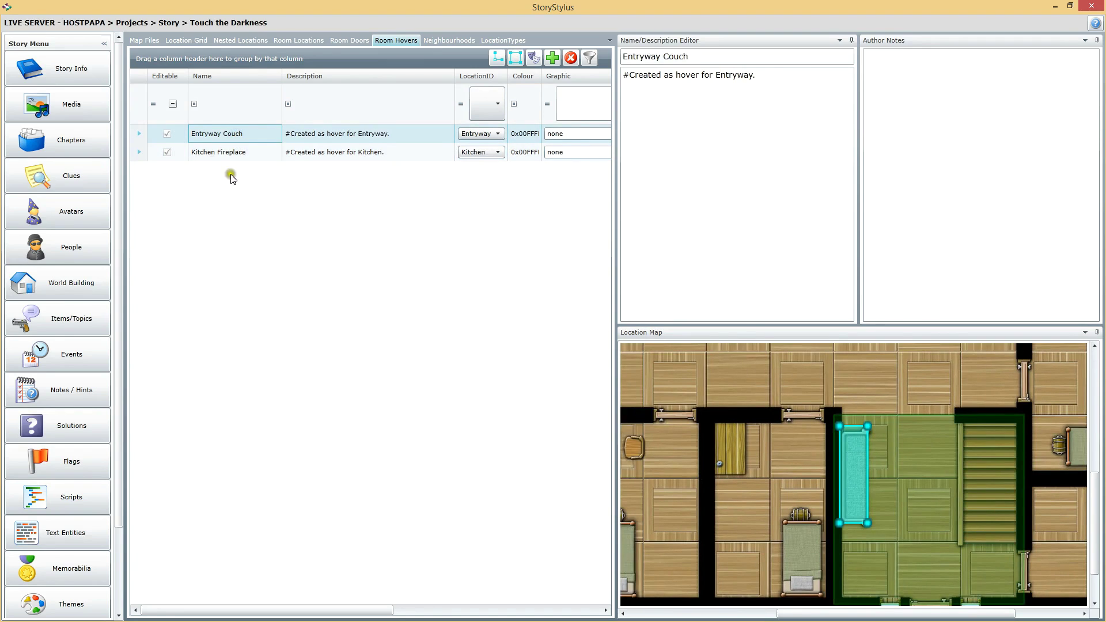
left_click(230, 153)
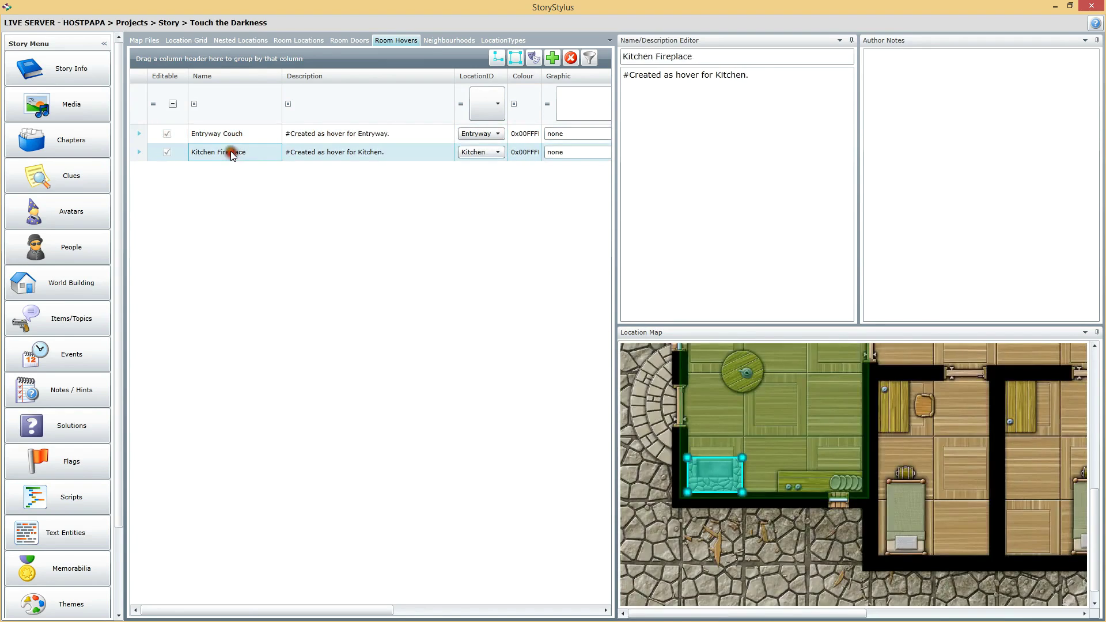
left_click(239, 136)
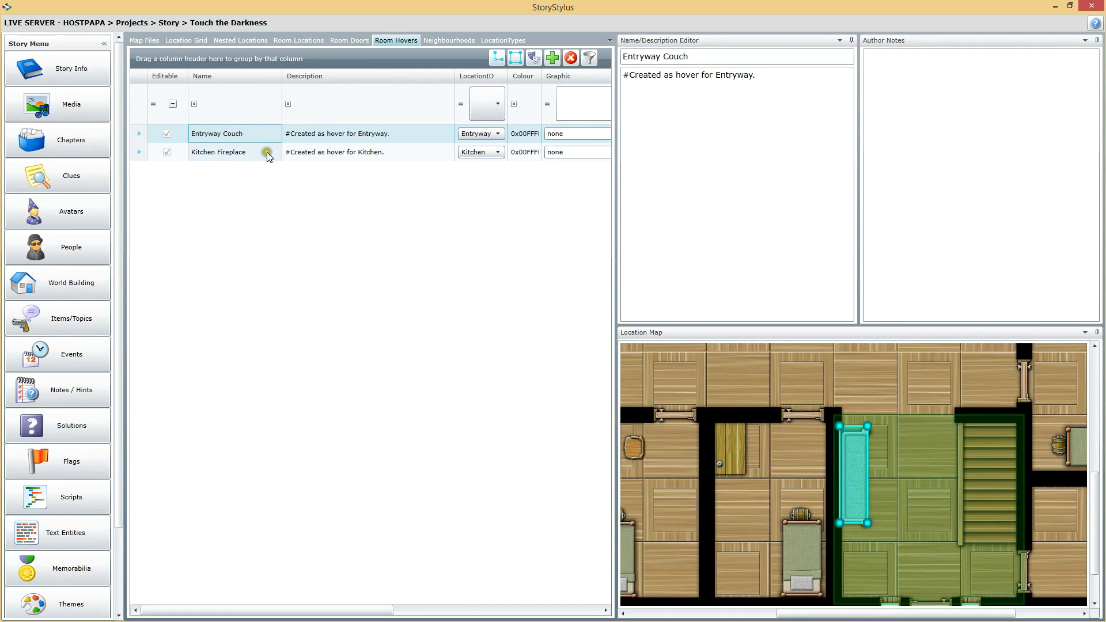
left_click(240, 155)
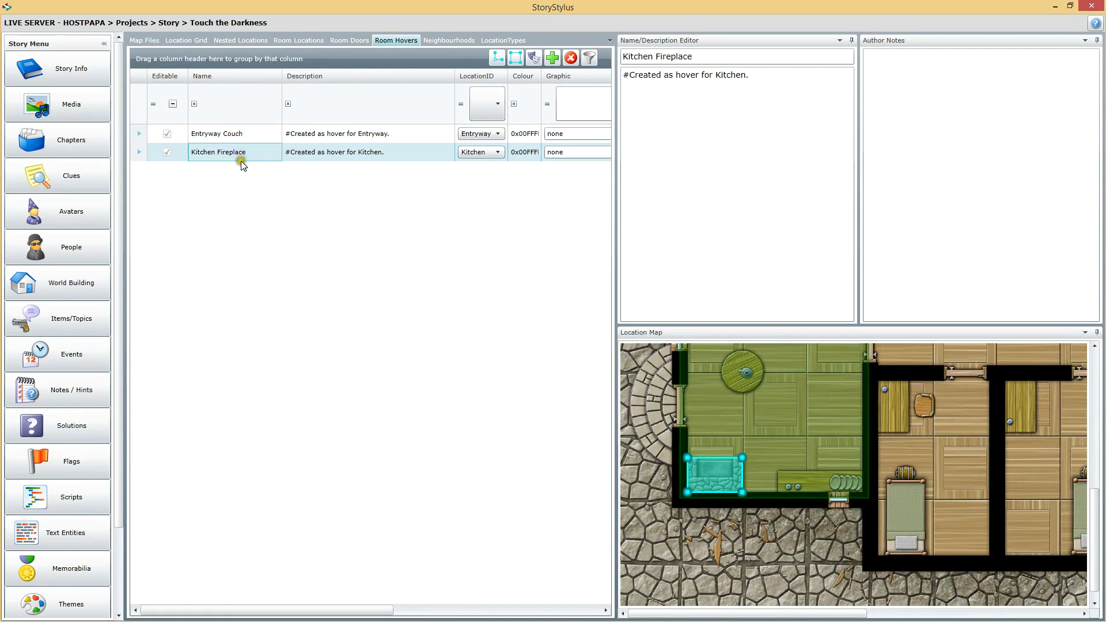
left_click(249, 136)
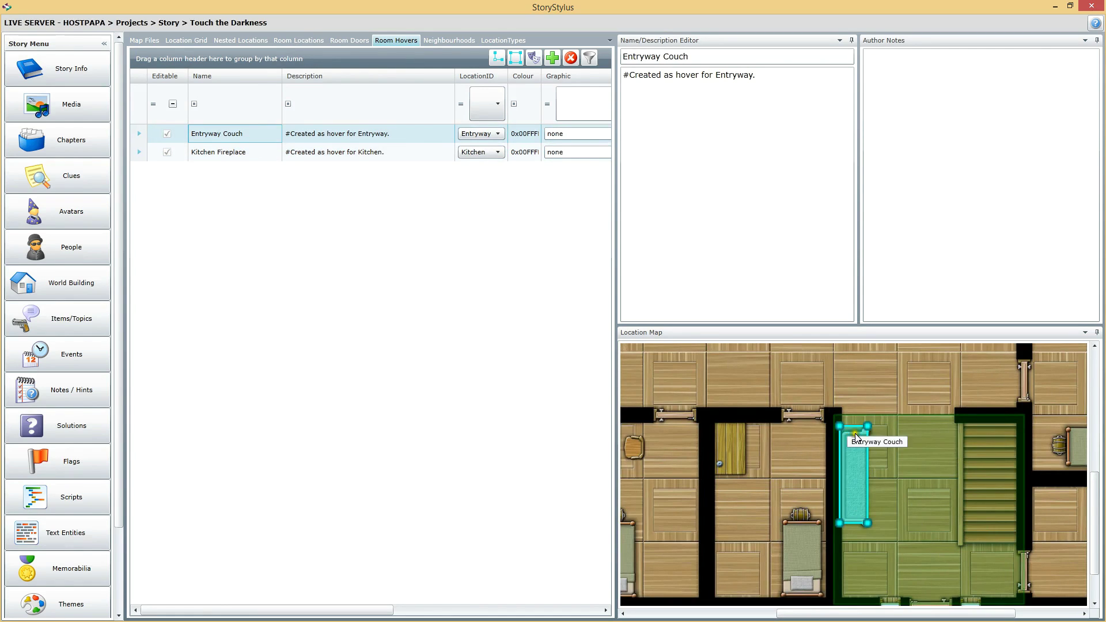
left_click(223, 152)
left_click(229, 135)
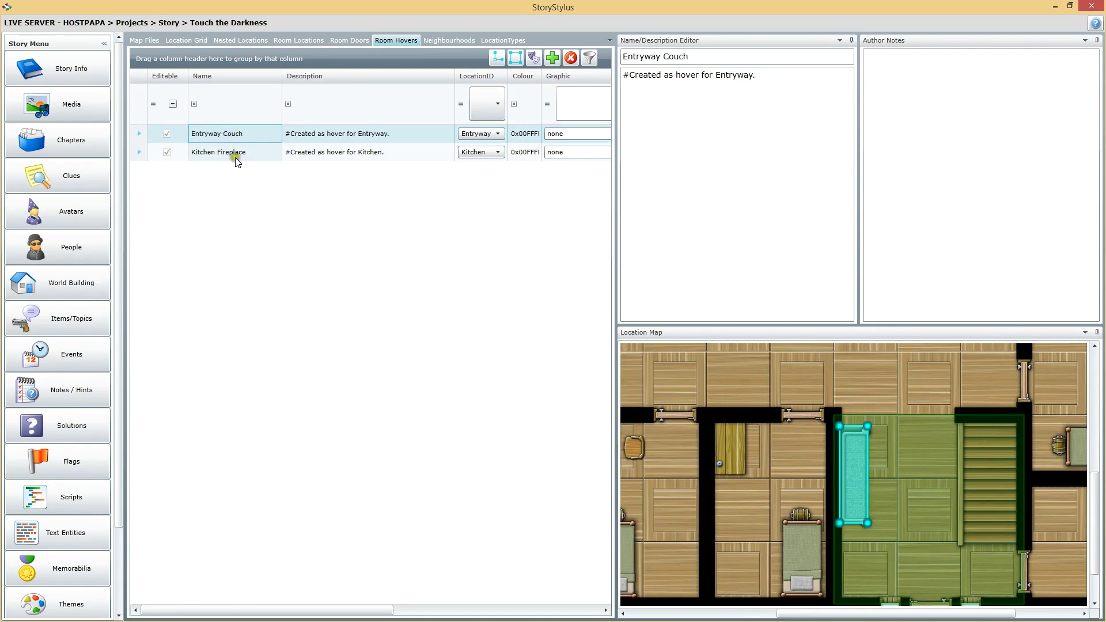
left_click(236, 156)
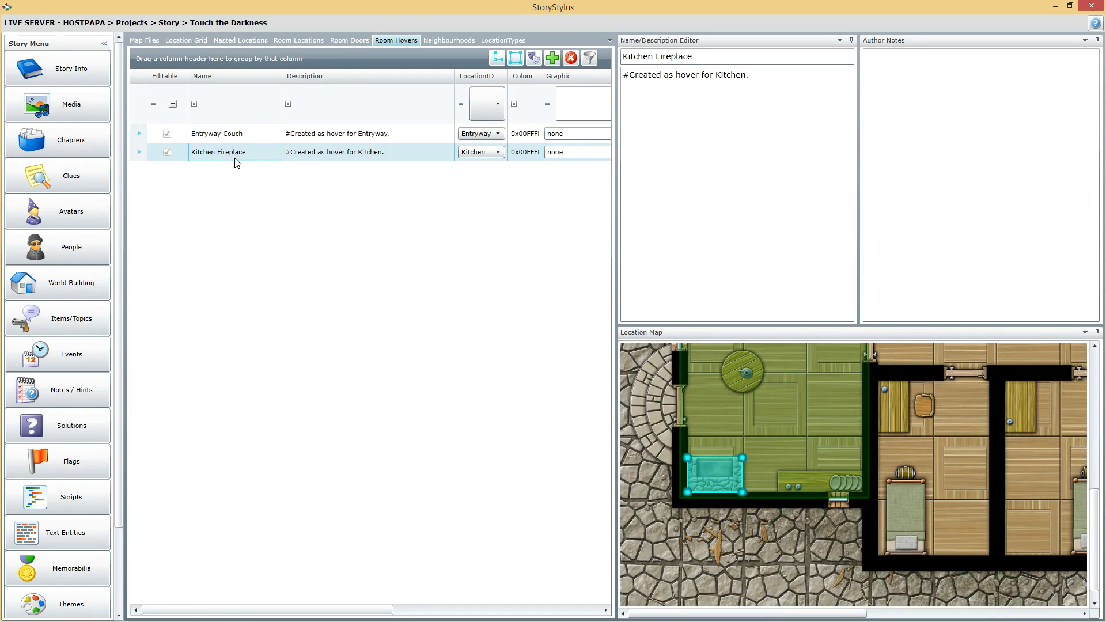
left_click(241, 135)
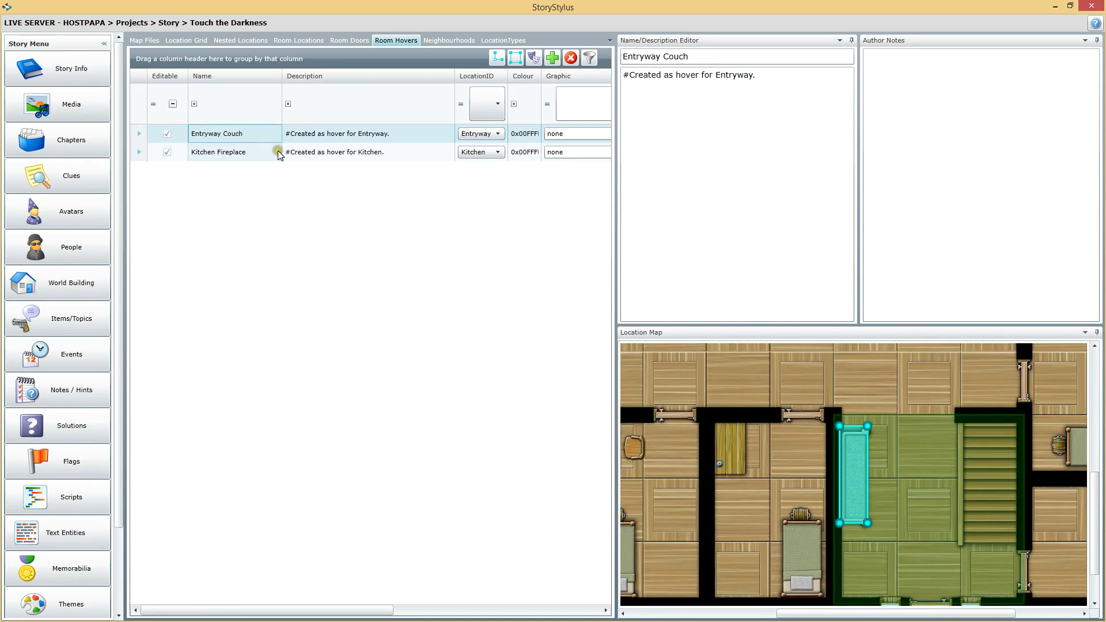
Review the Malafantasia city map and the ground and second floor maps of Madame Kaethea's House in the map files
left_click(143, 40)
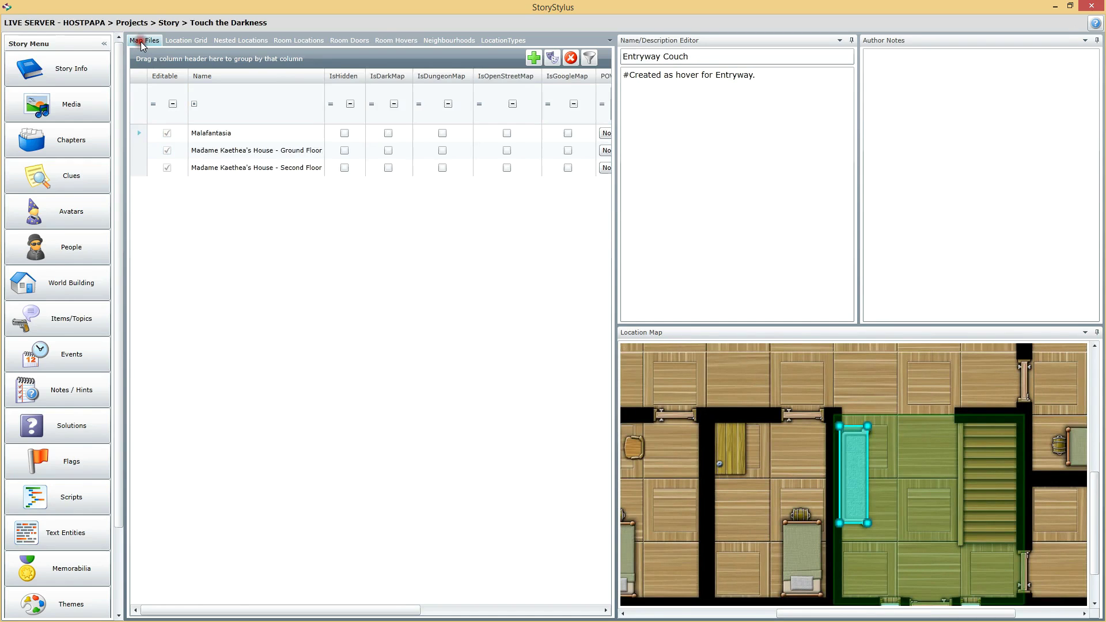
left_click(225, 137)
left_click_drag(1093, 383, 1094, 448)
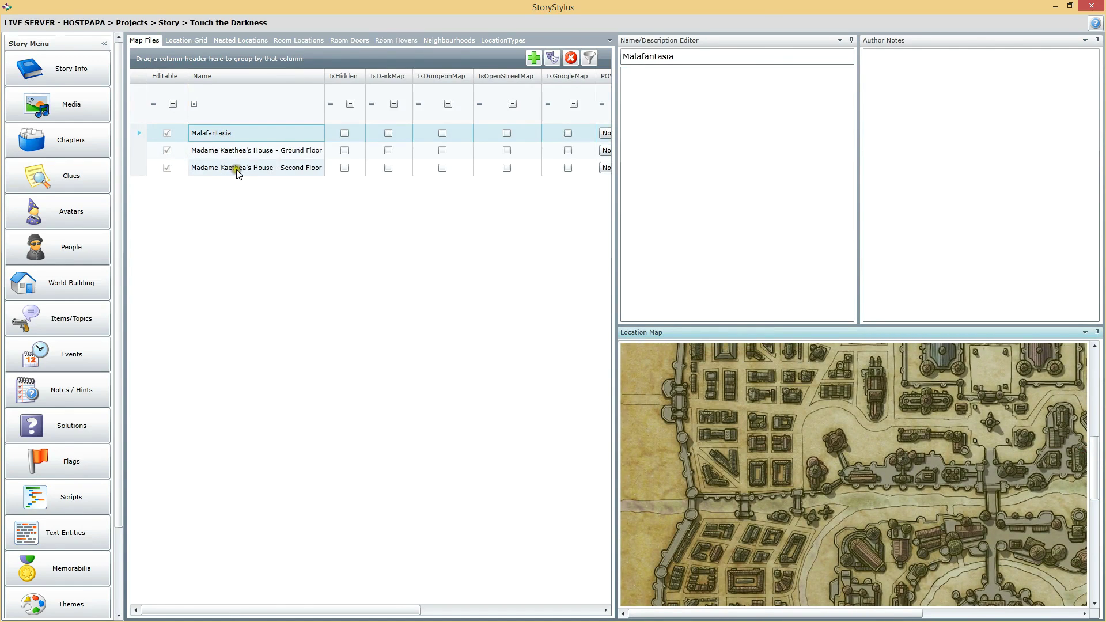
left_click(259, 148)
left_click(256, 167)
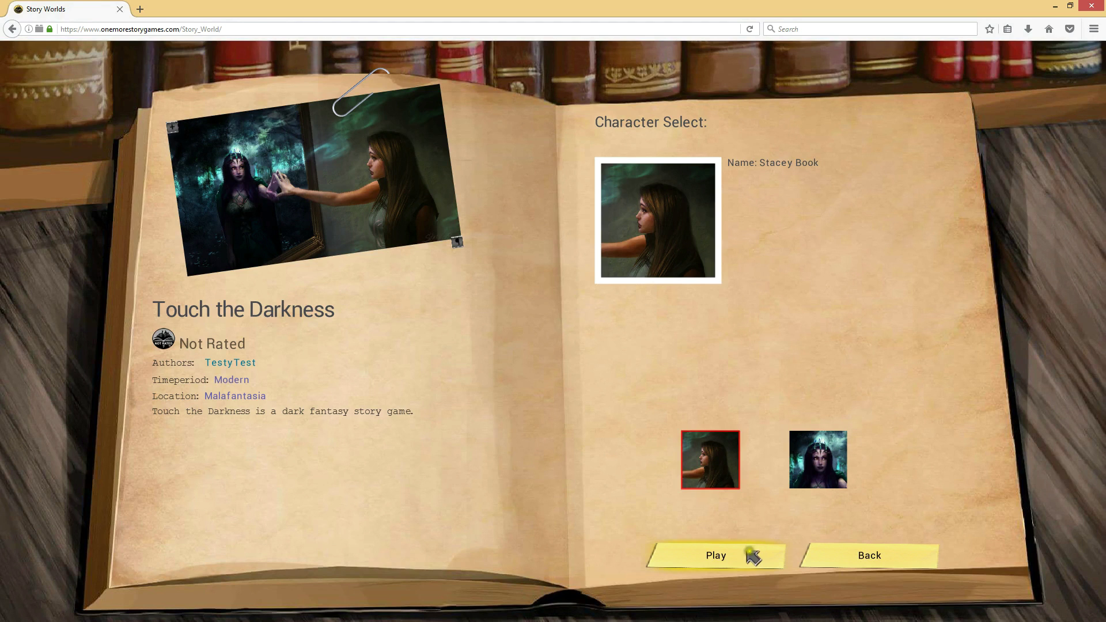
In the browser's Story Worlds page, play Touch the Darkness with the selected character and continue past the Introduction to the story map
left_click(719, 556)
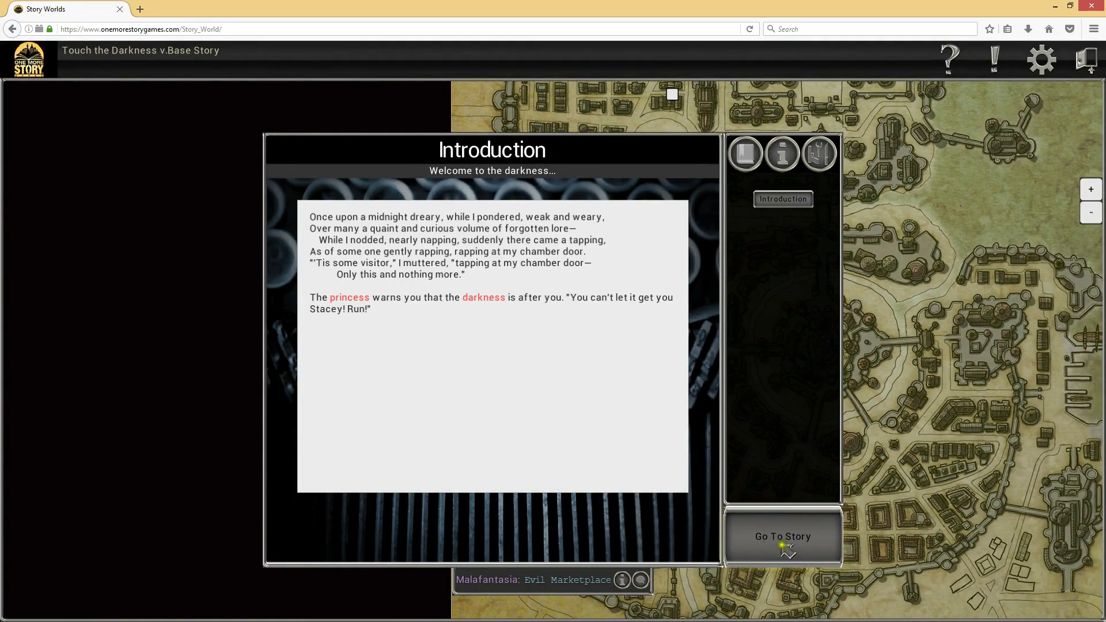
left_click(786, 548)
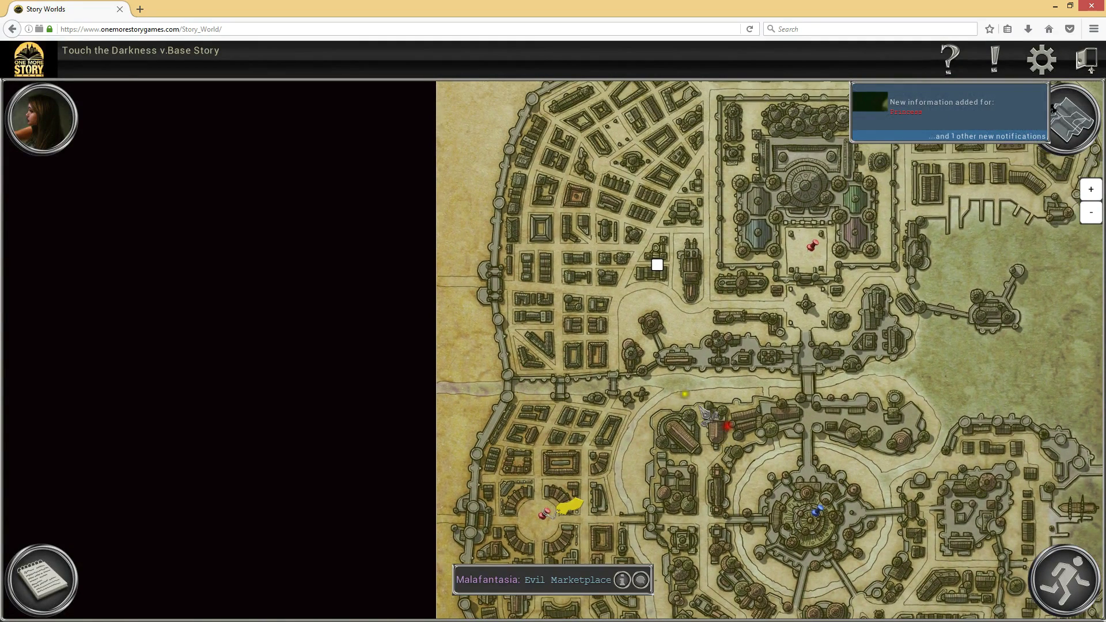
Check the location markers on the Malafantasia city map and travel from the Evil Marketplace into Madame Kaethea's House
mouse_move(658, 266)
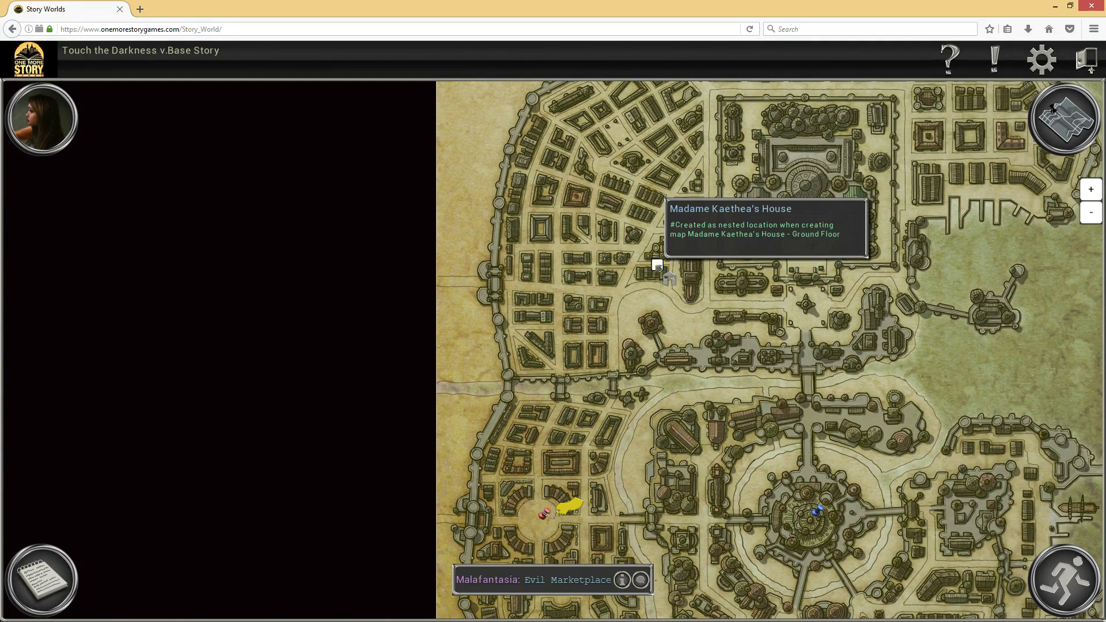
mouse_move(814, 251)
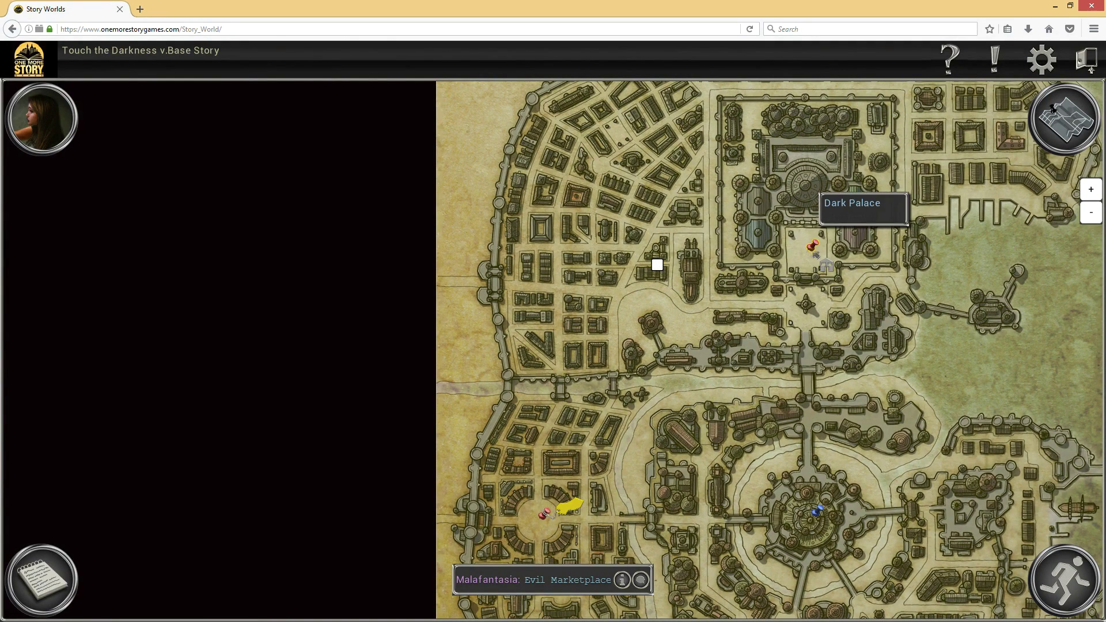
mouse_move(817, 512)
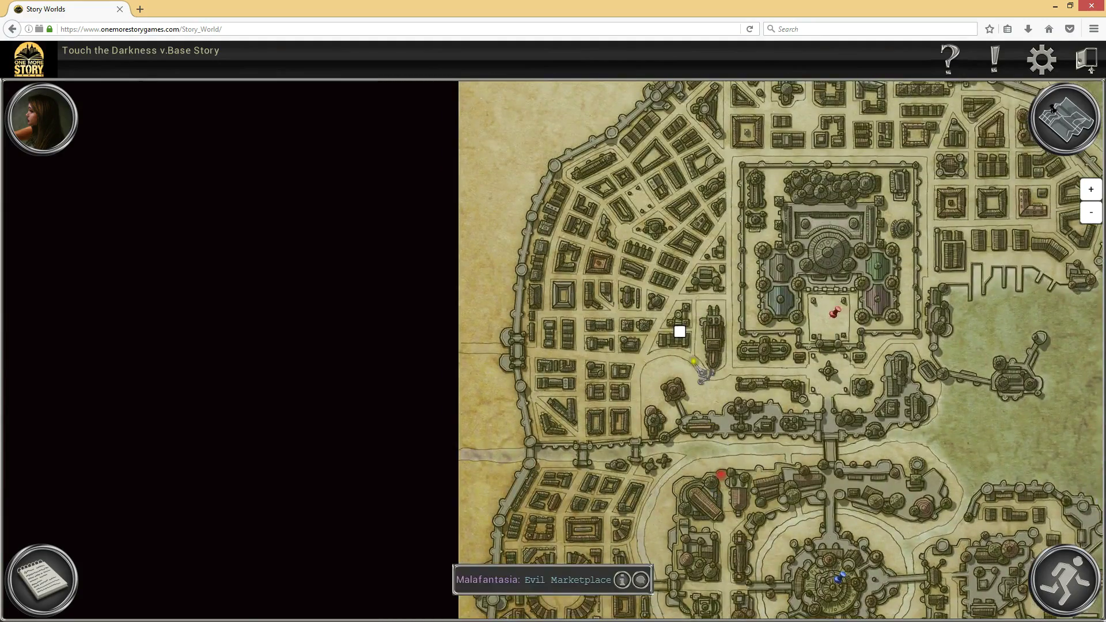
left_click(680, 331)
left_click(720, 441)
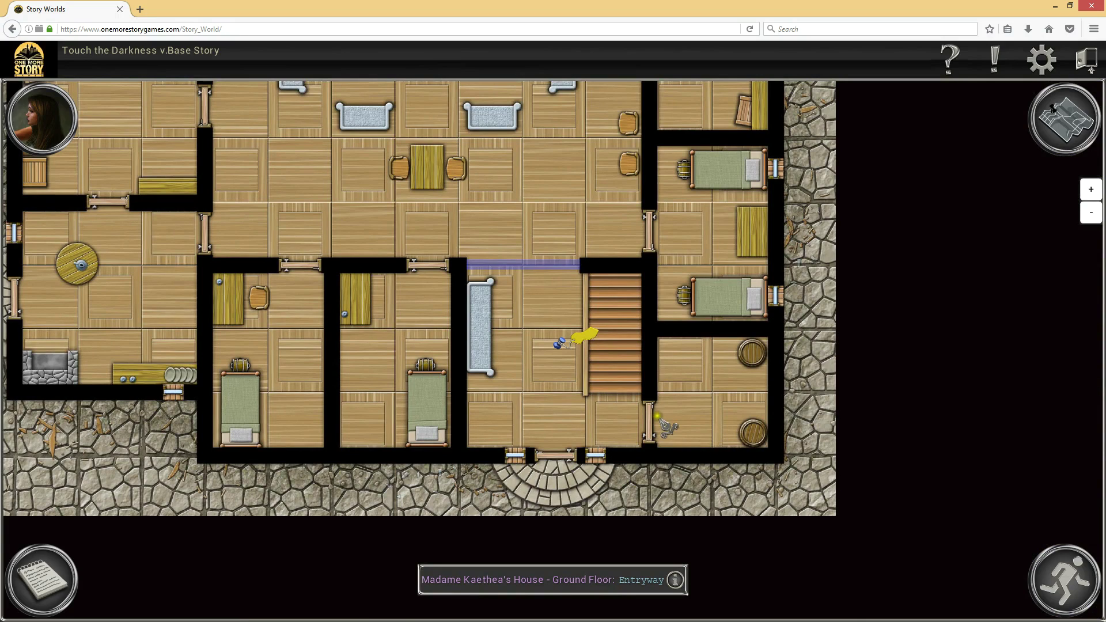
Go from the Entryway through the Main Room Entrance into the Main Room, and return to the Entryway the same way
mouse_move(548, 264)
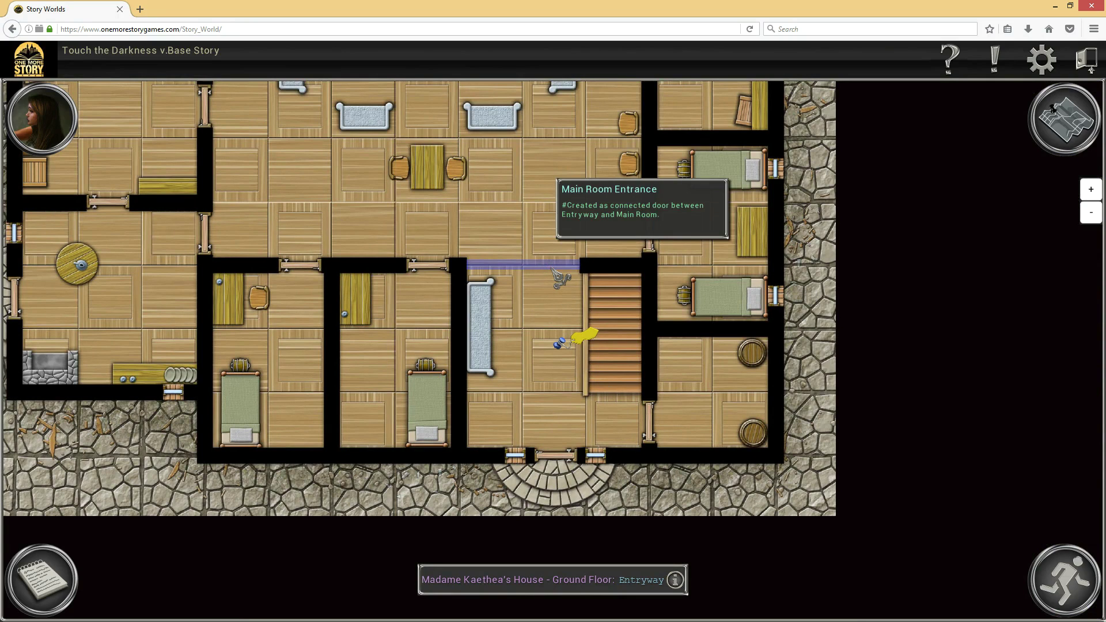
left_click(551, 266)
left_click(371, 155)
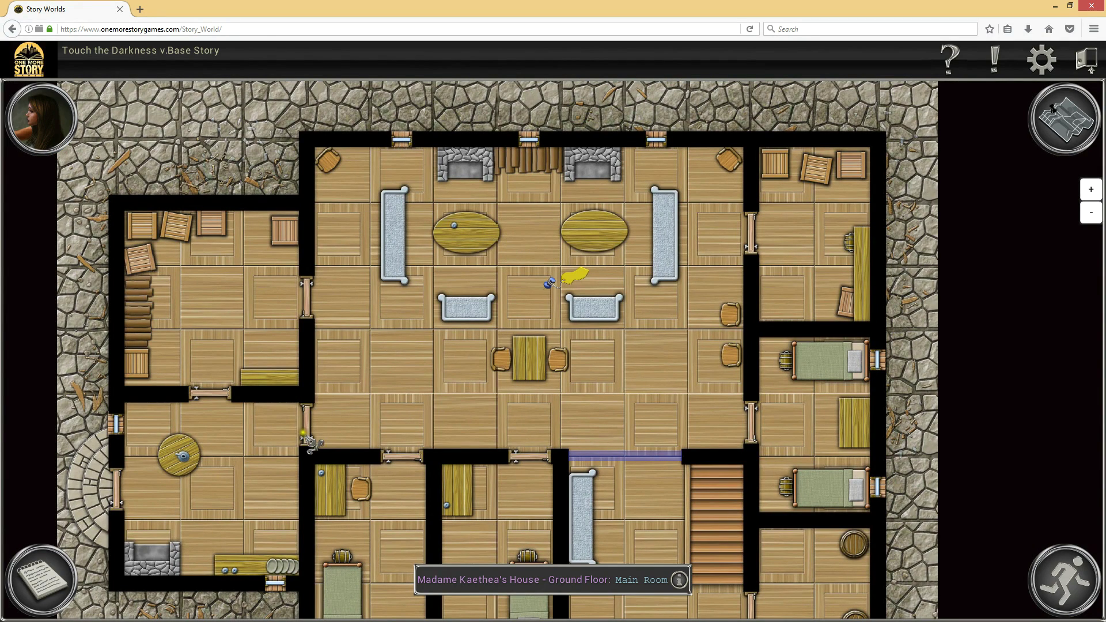
left_click(636, 472)
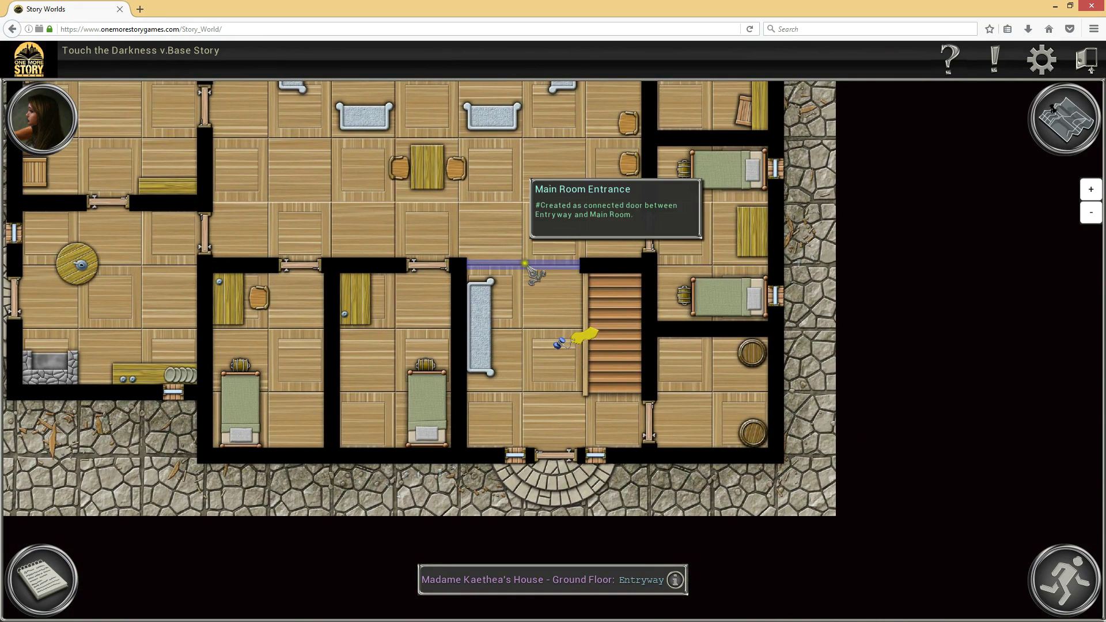
Recentre the ground floor map on the Entryway by resizing the browser window, then re-enter the Main Room and exit the story
left_click(490, 203)
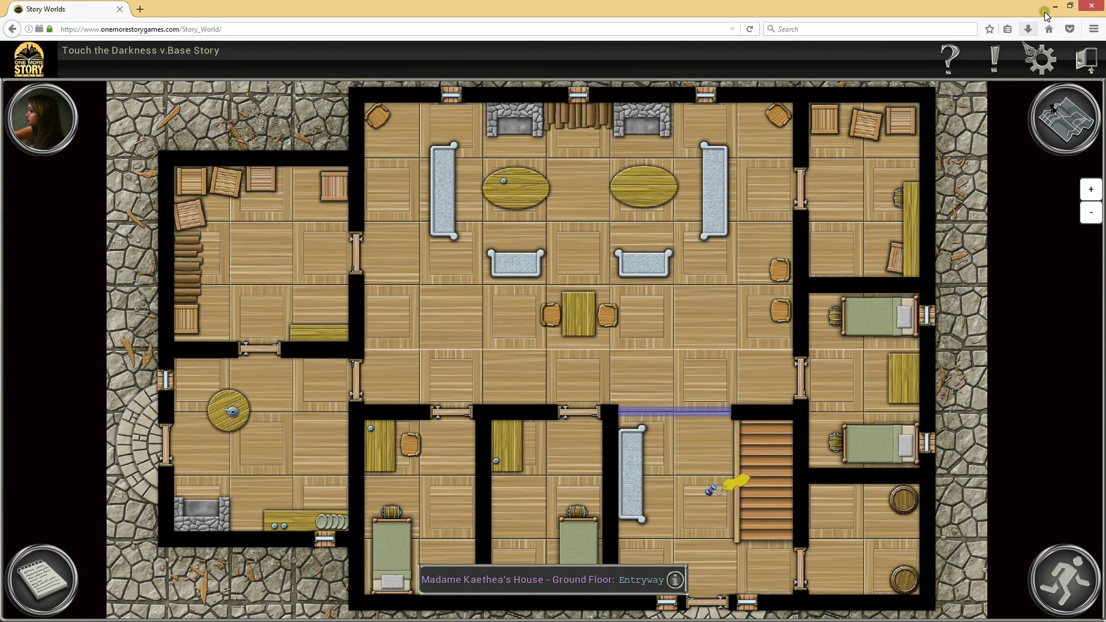
left_click(1069, 6)
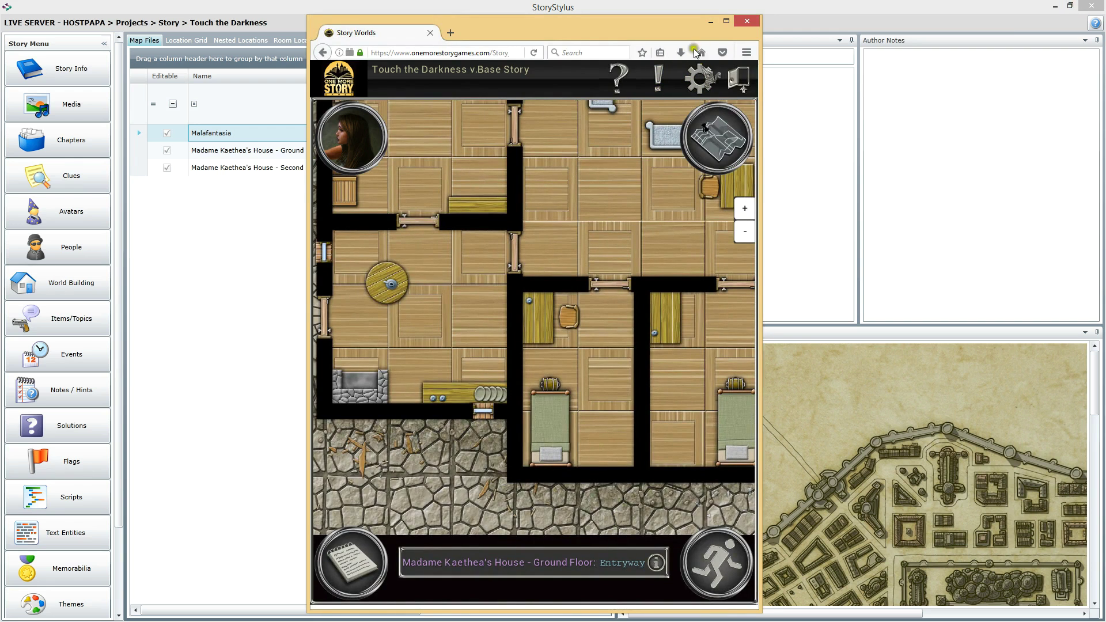
left_click(726, 21)
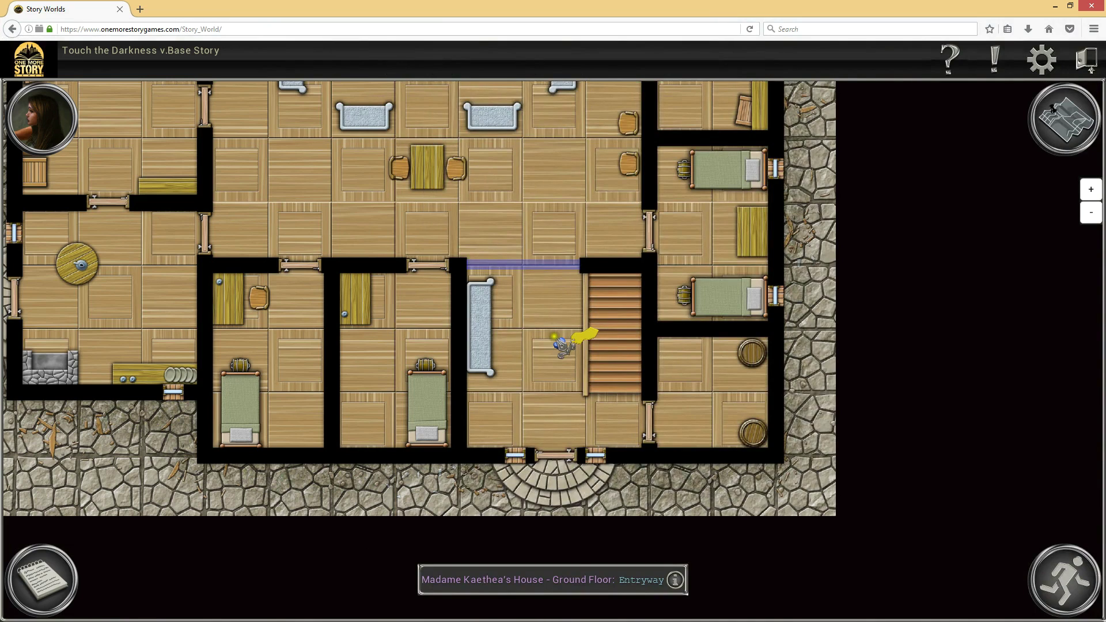
left_click(555, 265)
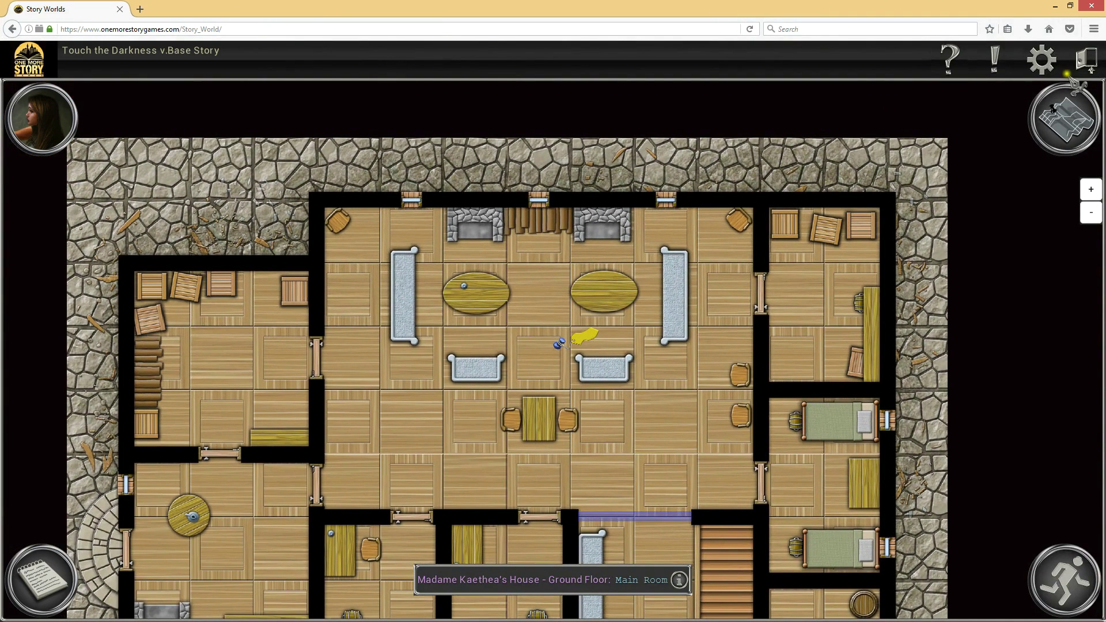
left_click(1087, 62)
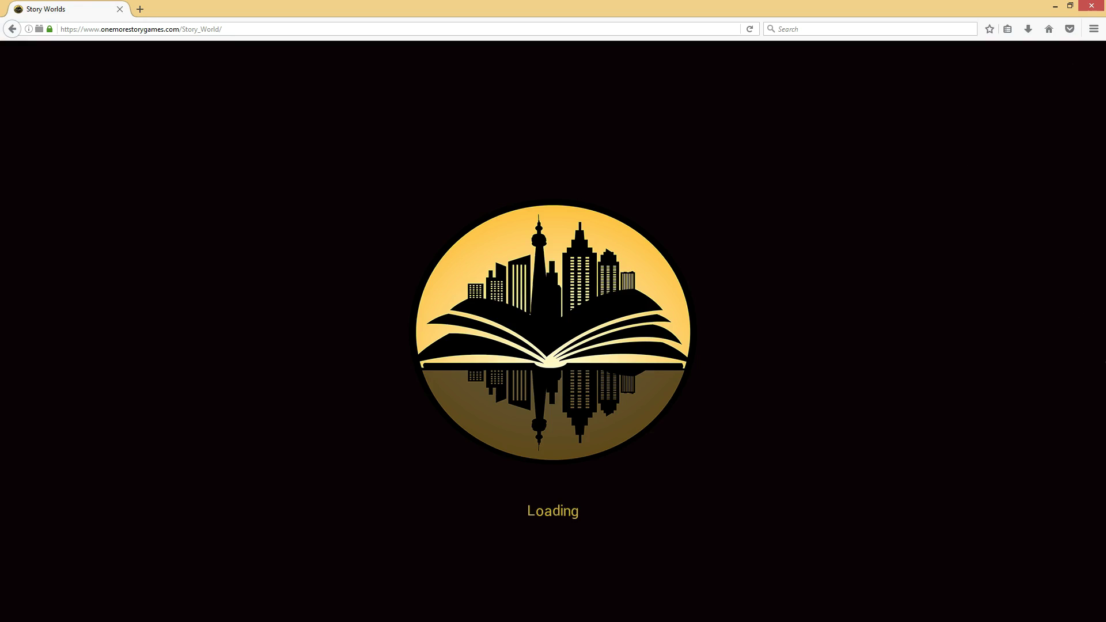